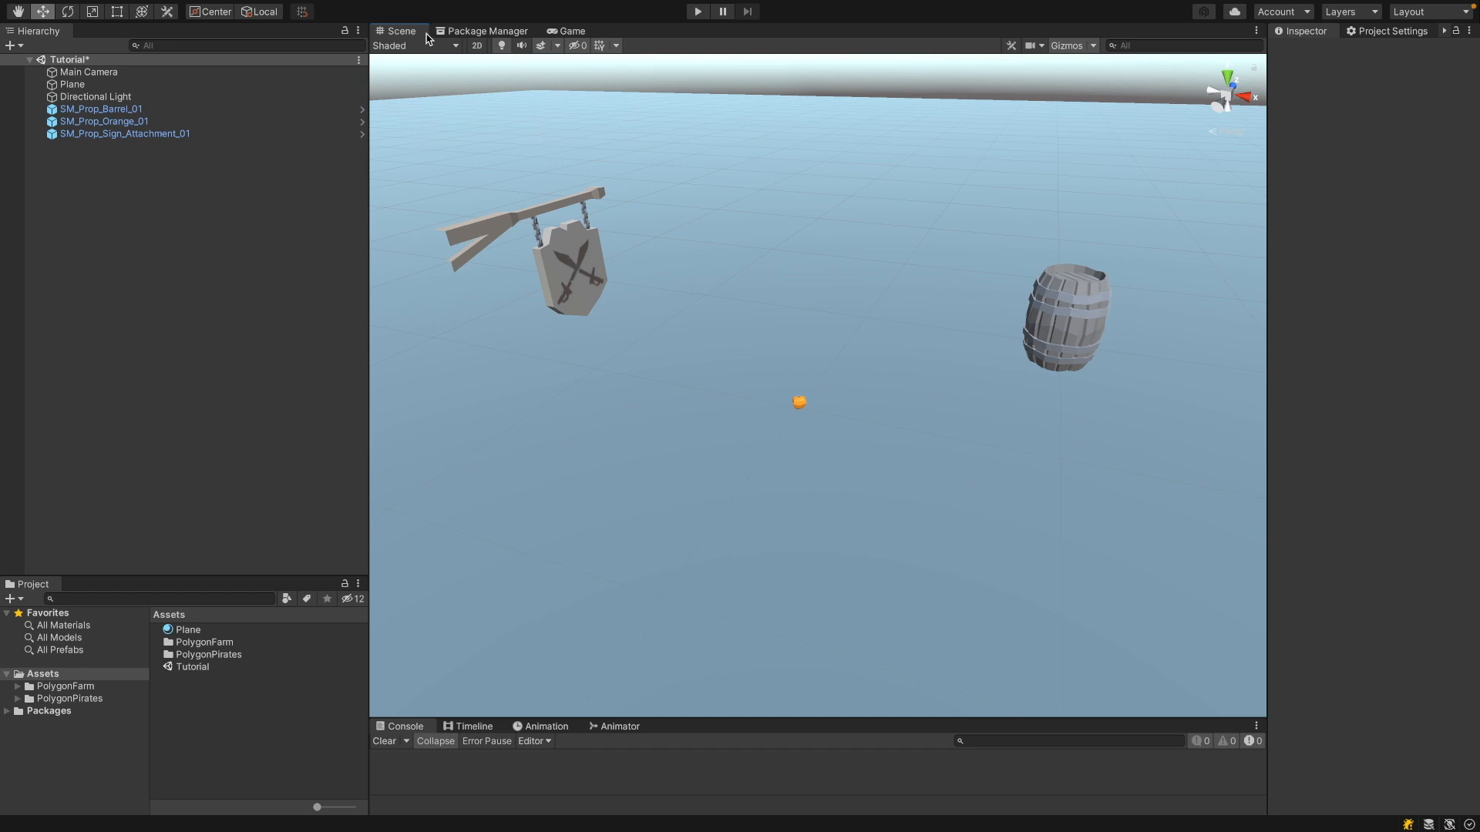
Look up ProBuilder among the Unity Registry packages by searching for "probui", and return to the scene view
click(500, 32)
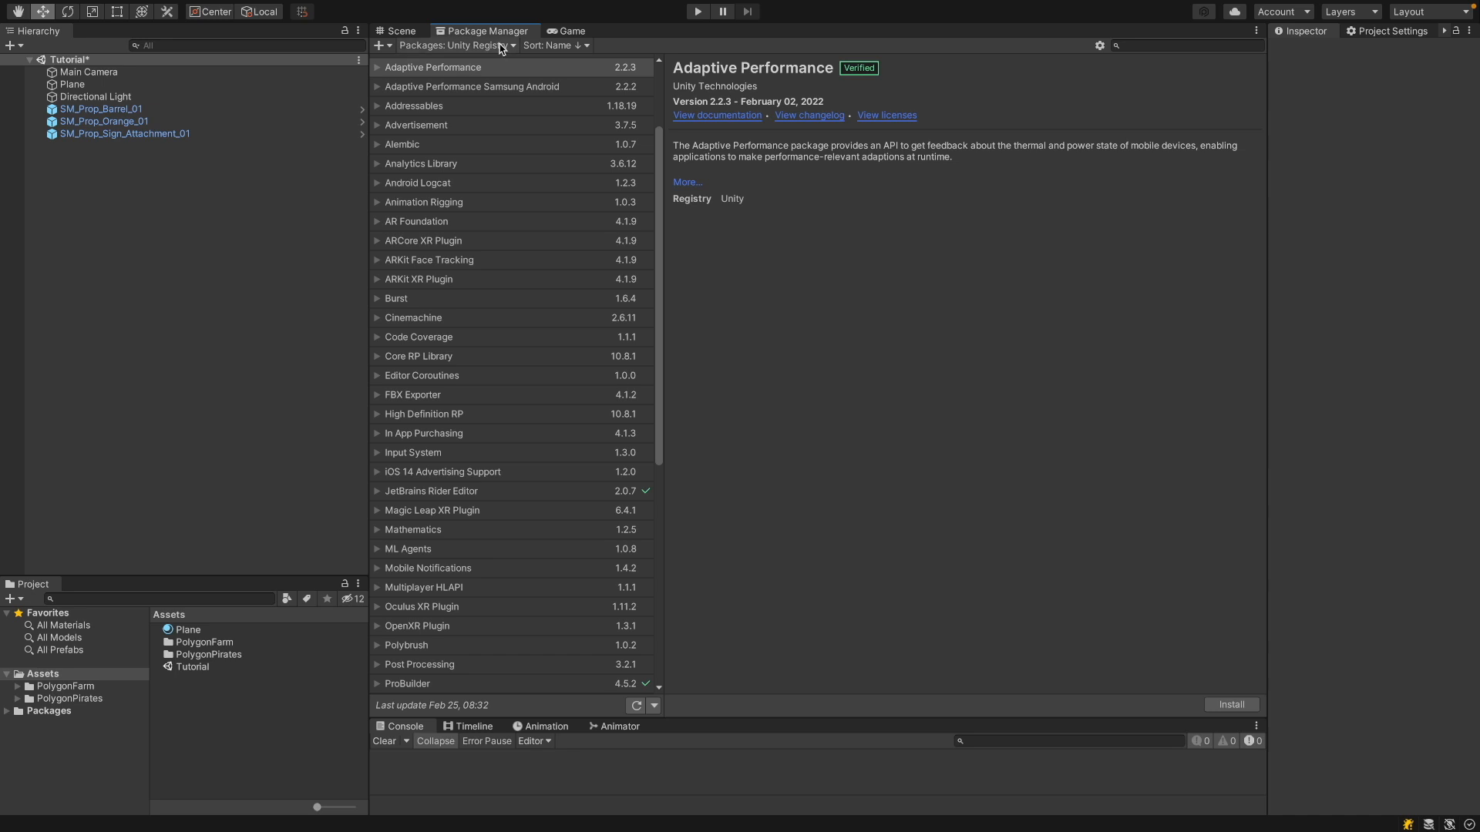
click(498, 45)
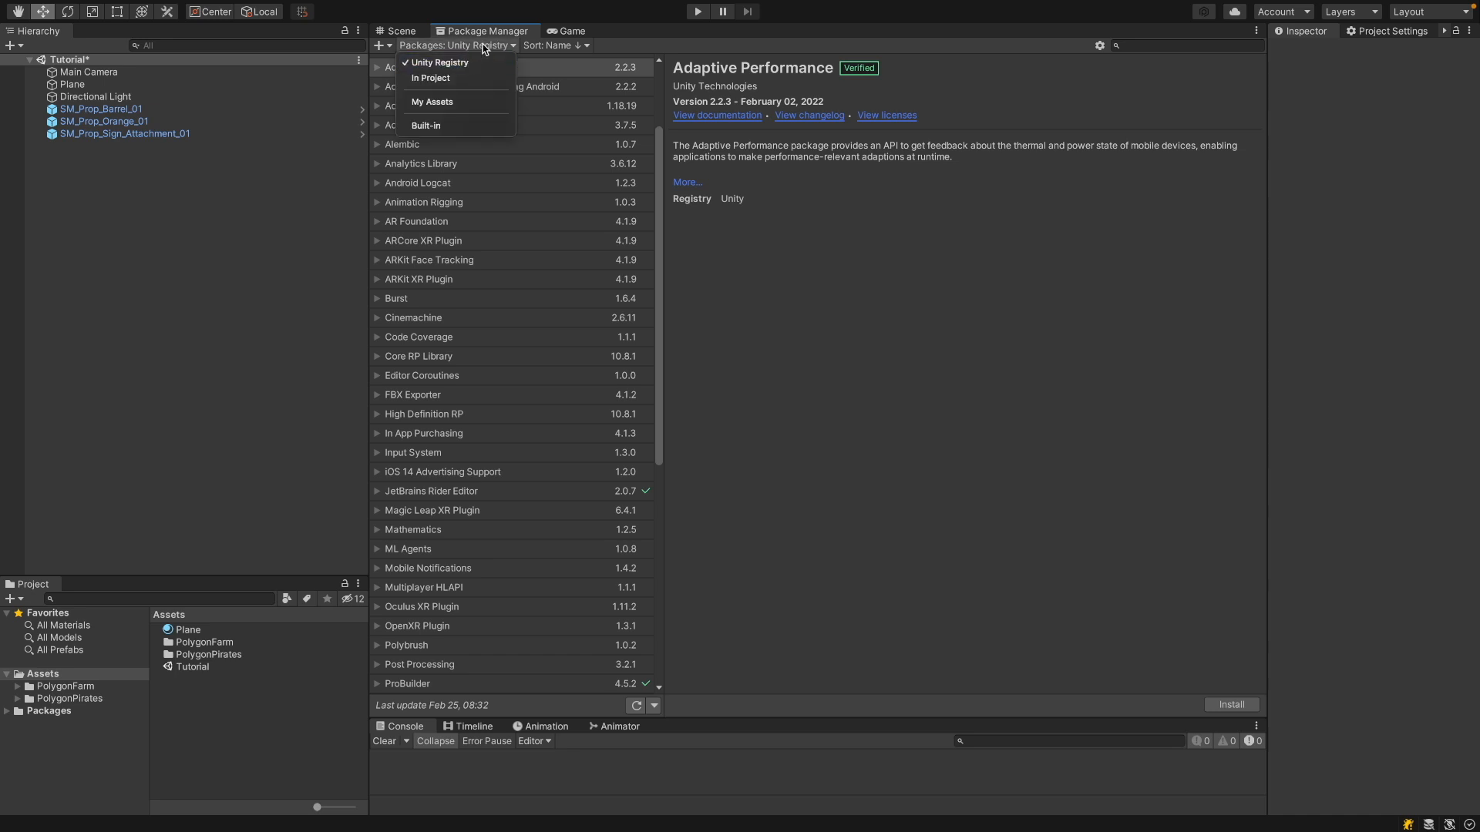
click(1165, 46)
click(1153, 44)
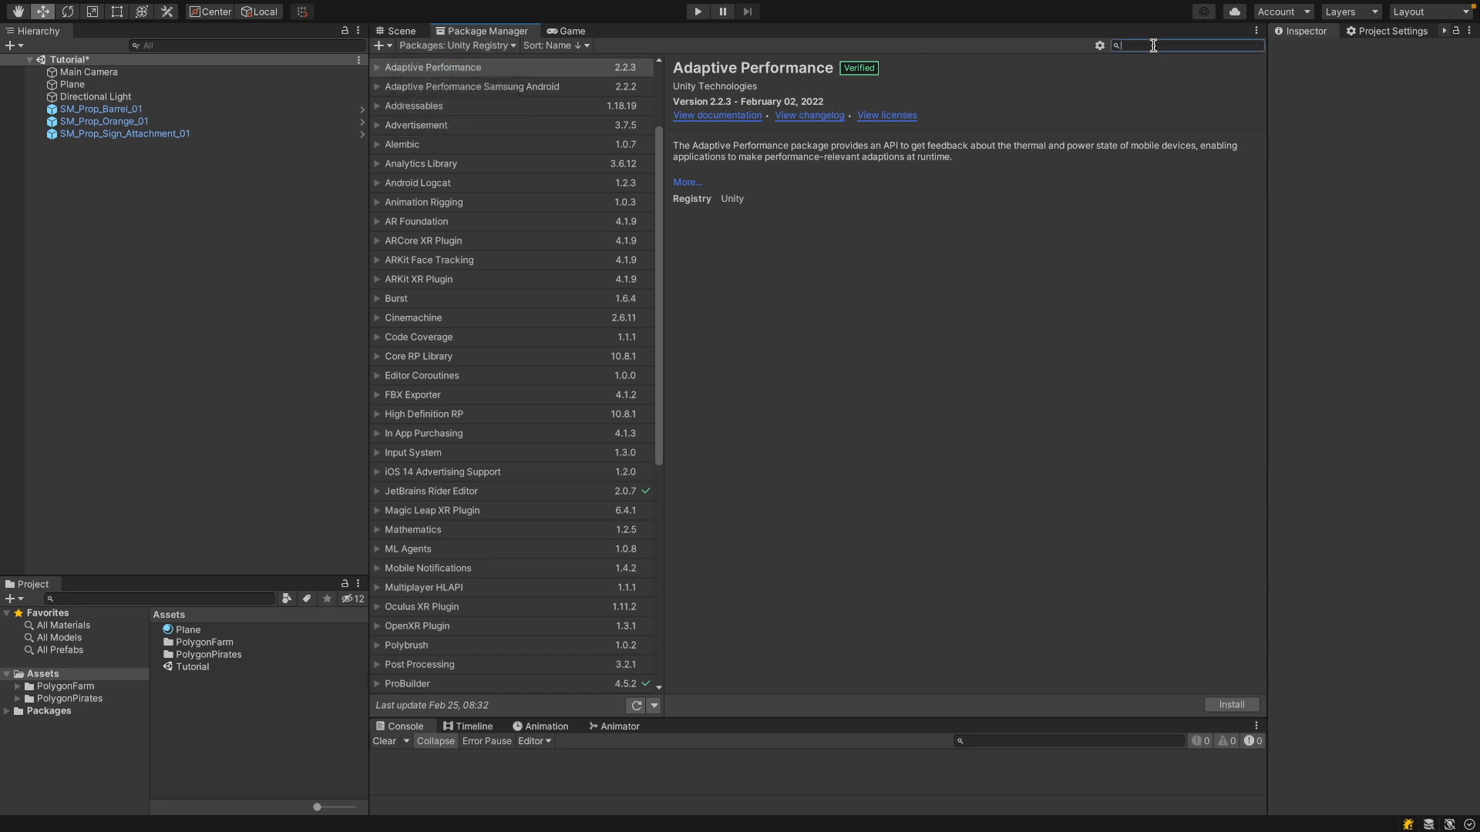
text(probui)
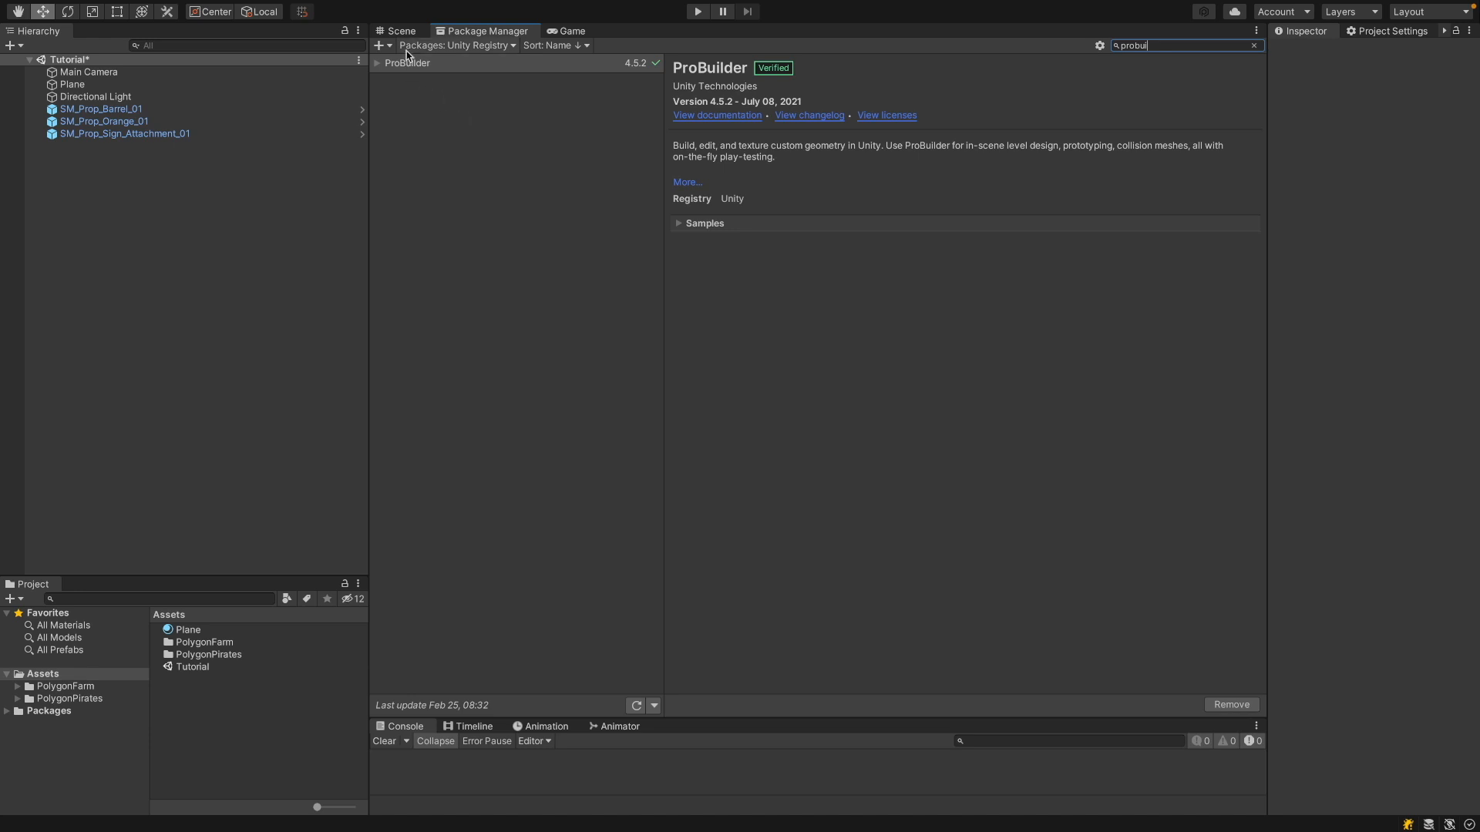
click(402, 32)
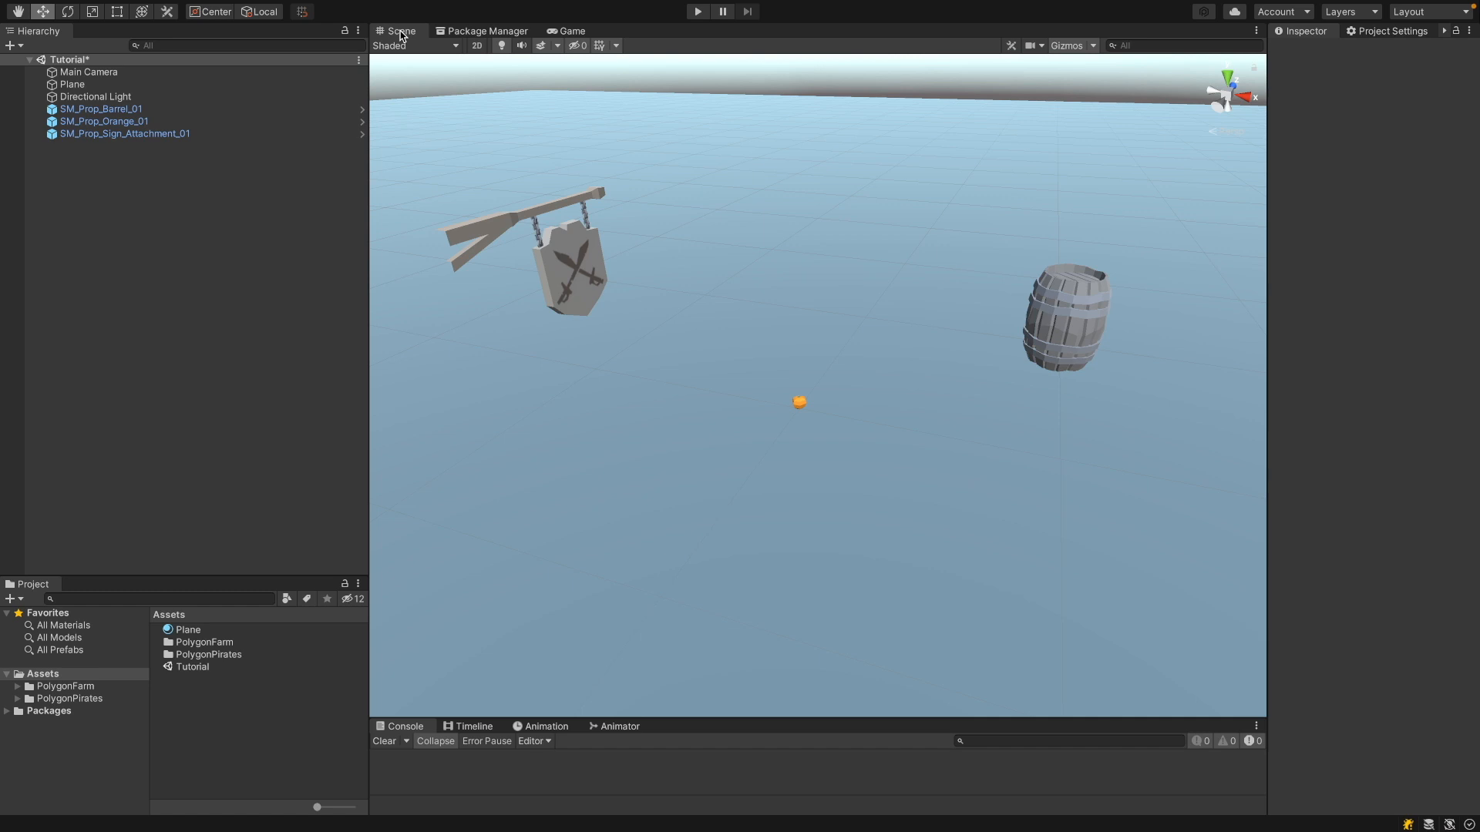
Examine the orange prop and the barrel prop up close in the scene
click(800, 406)
key(f)
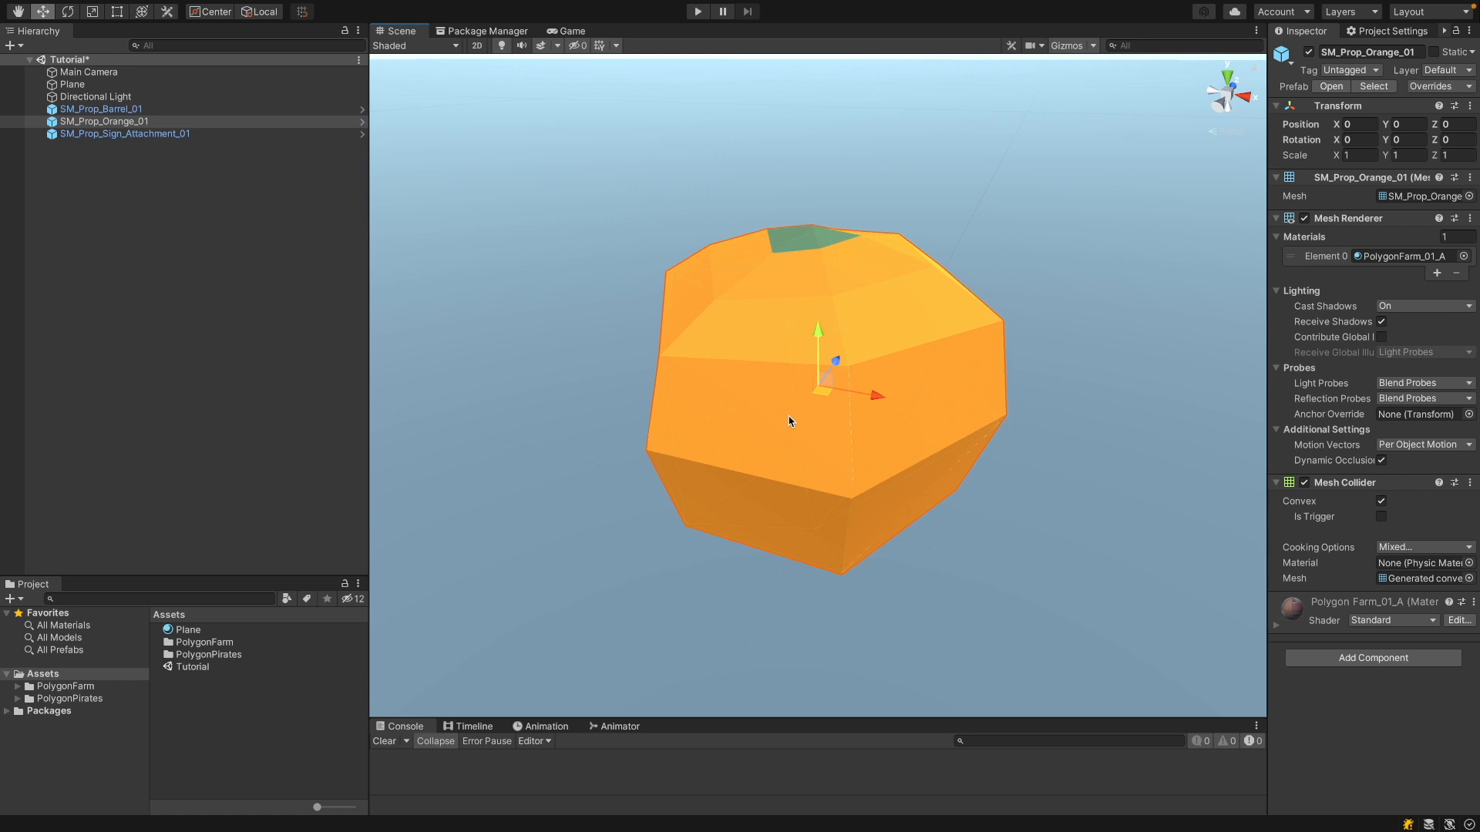
key(alt)
alt+drag(788, 416, 823, 425)
scroll(823, 425, down, 10)
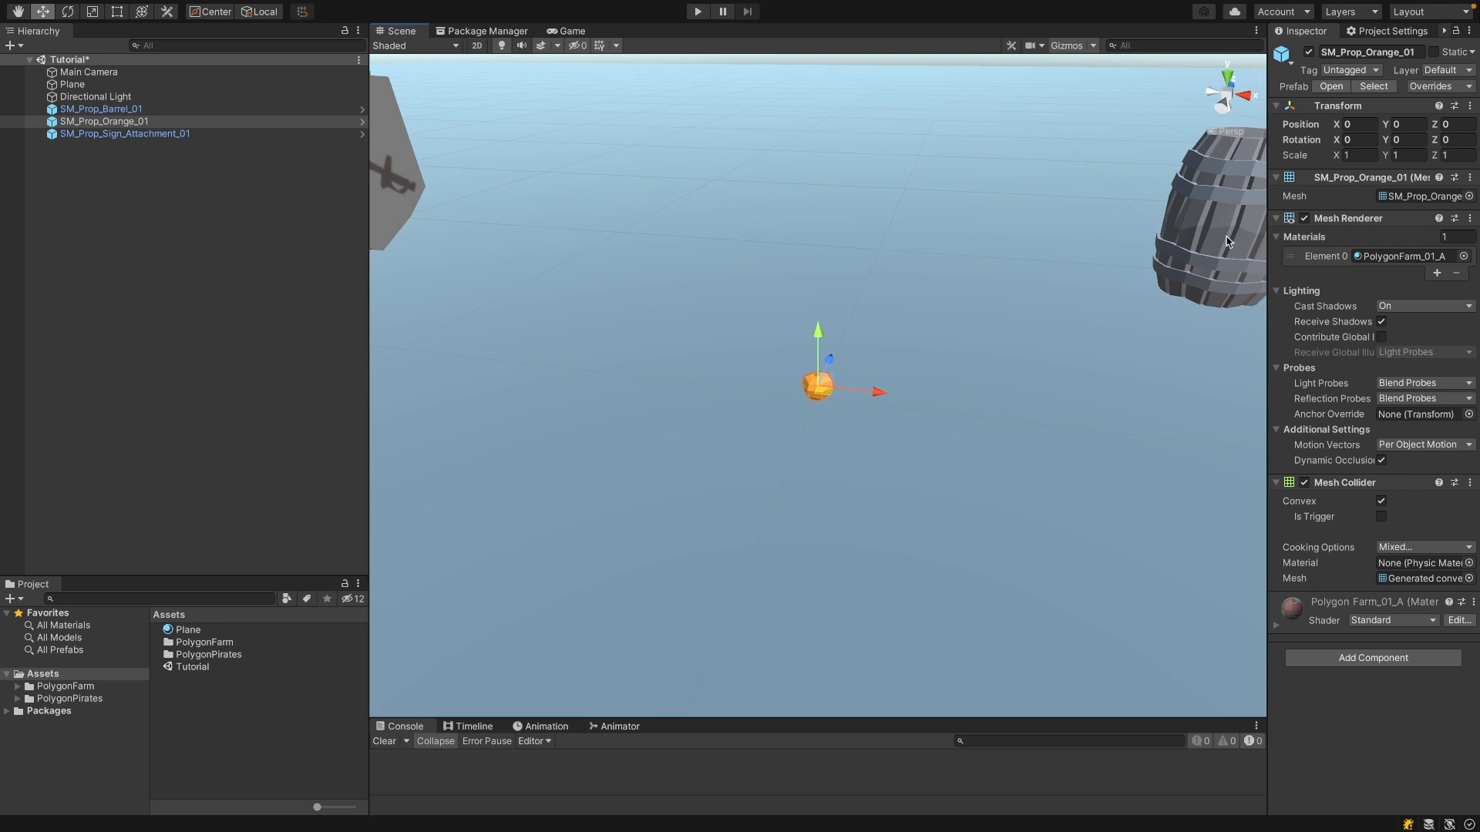
click(1230, 240)
mouse_move(1181, 247)
alt+mouse_down()
mouse_move(1310, 241)
mouse_move(1177, 237)
alt+mouse_up()
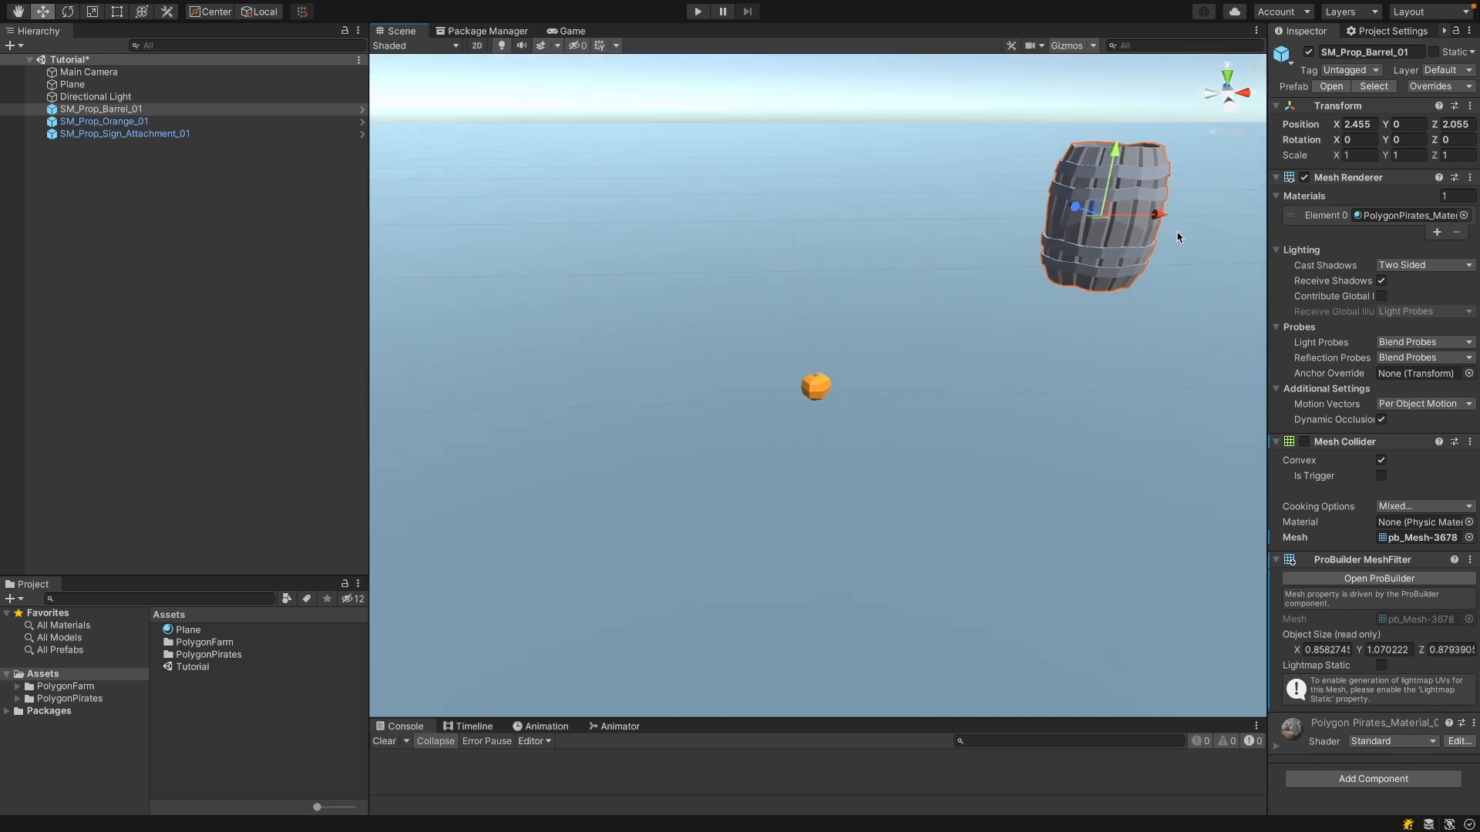
key(f)
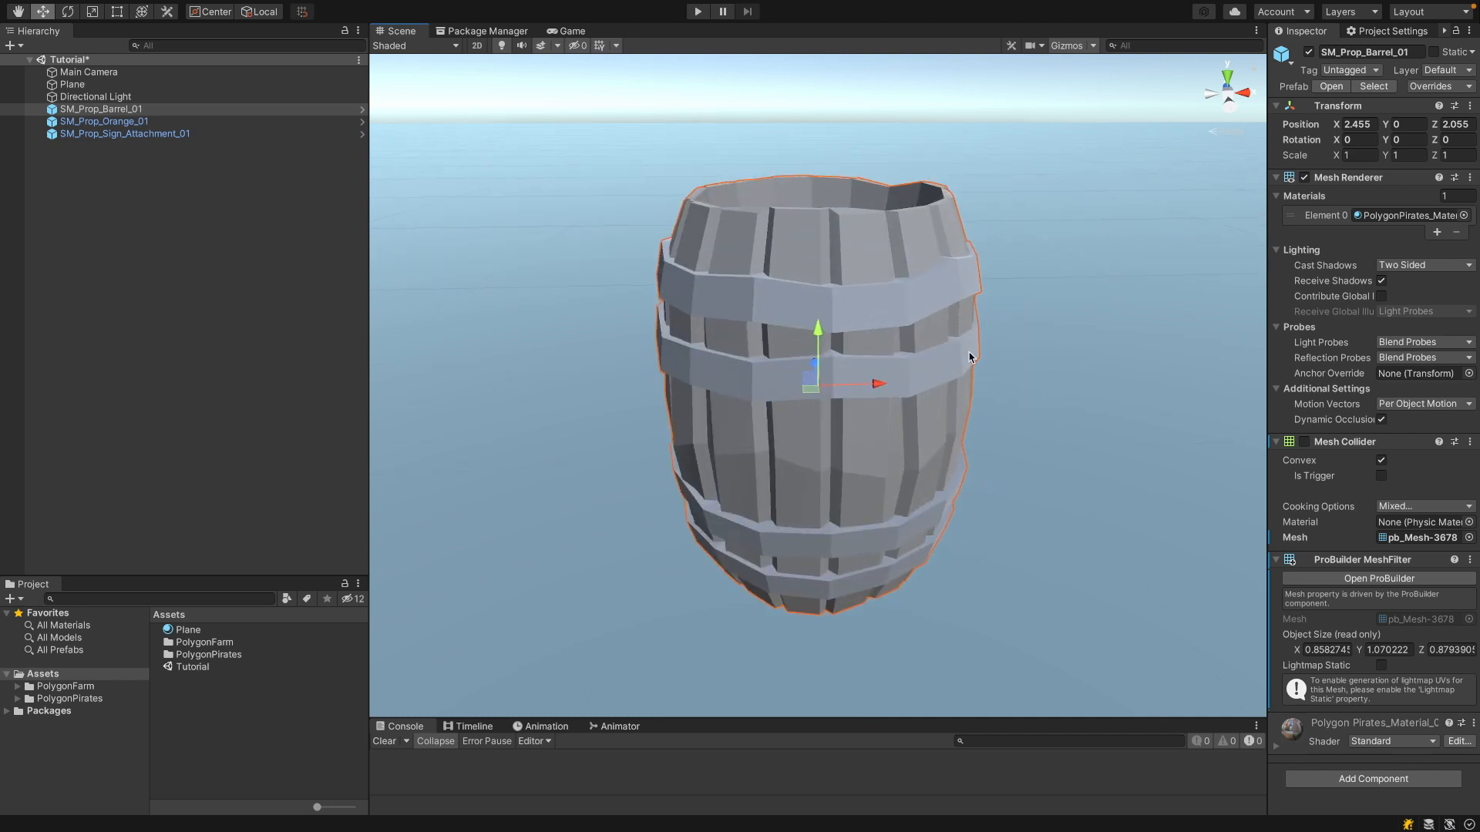
alt+drag(852, 455, 740, 461)
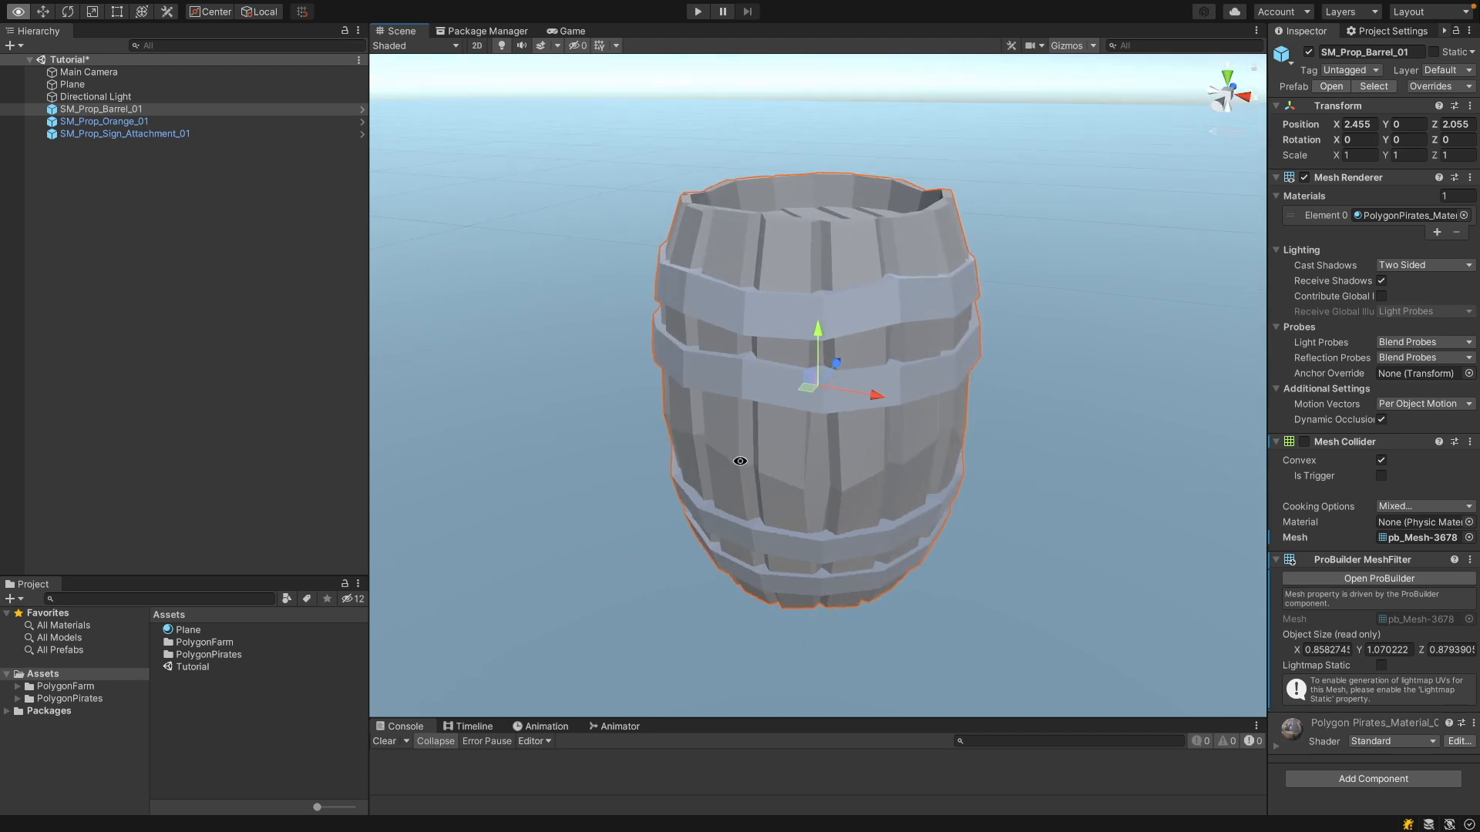
Select and frame the orange prop, and dock the ProBuilder window as a narrow column beside the scene view
click(113, 122)
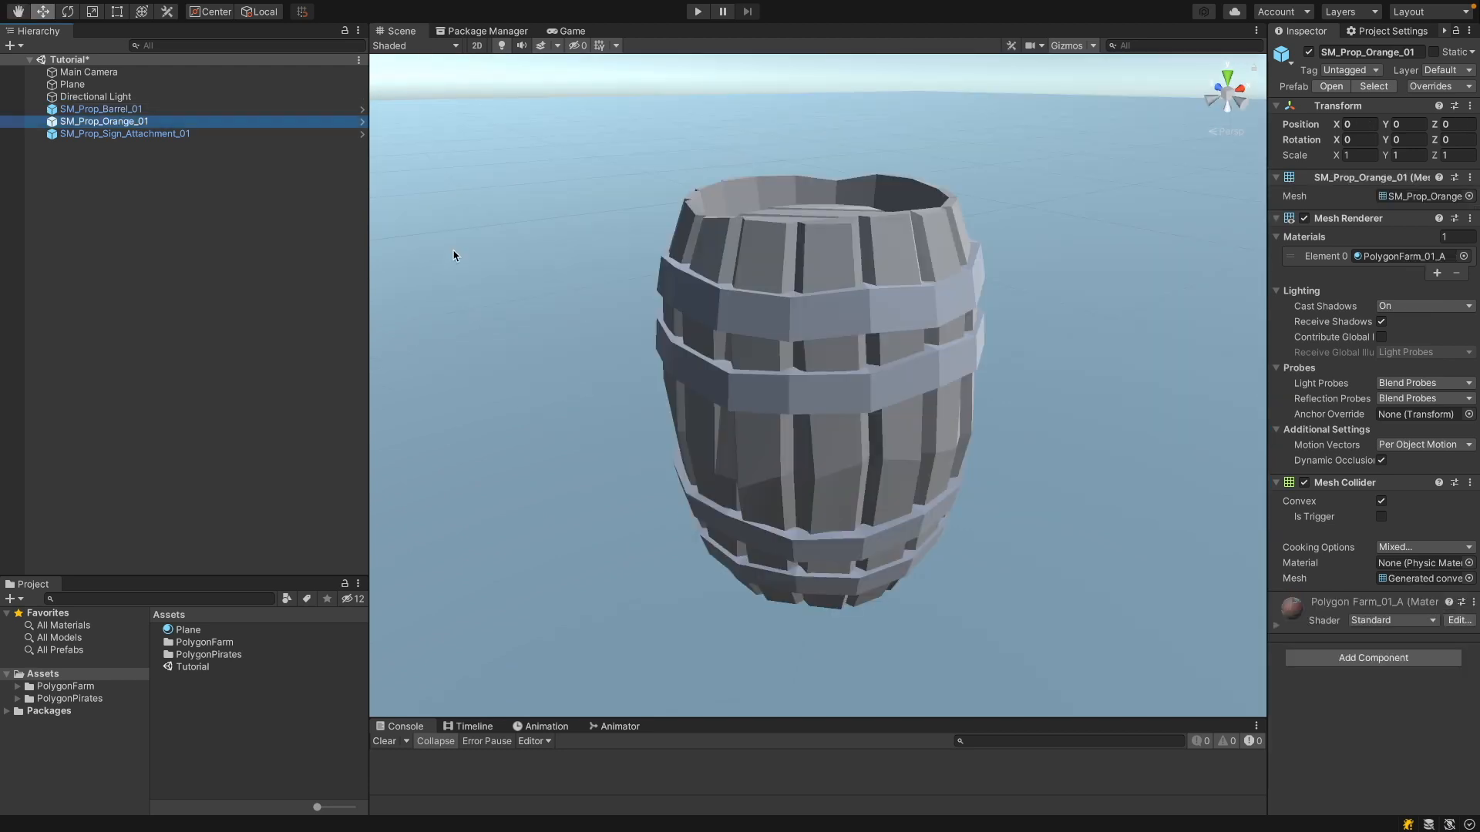
key(f)
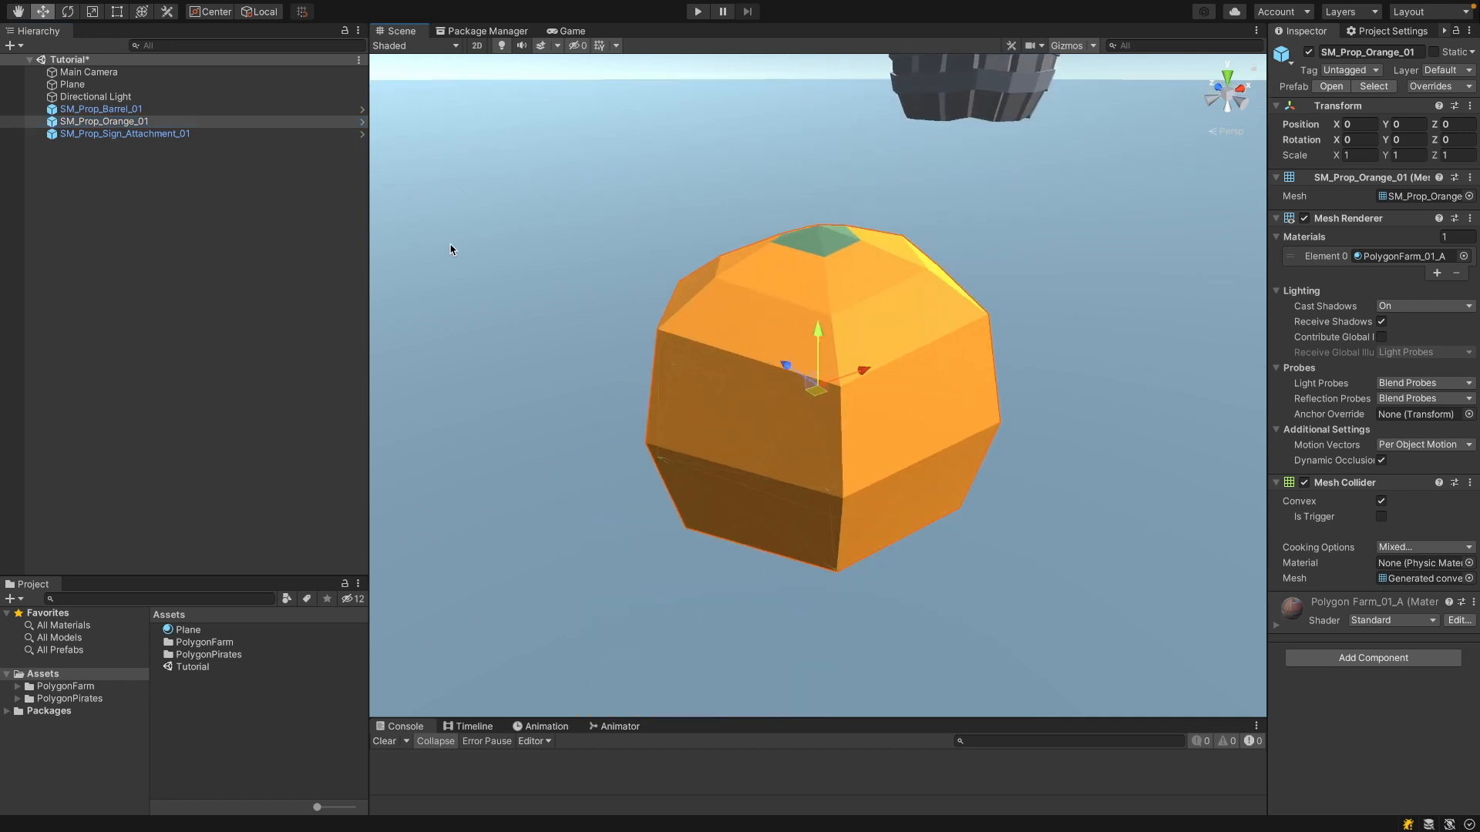
mouse_move(158, 5)
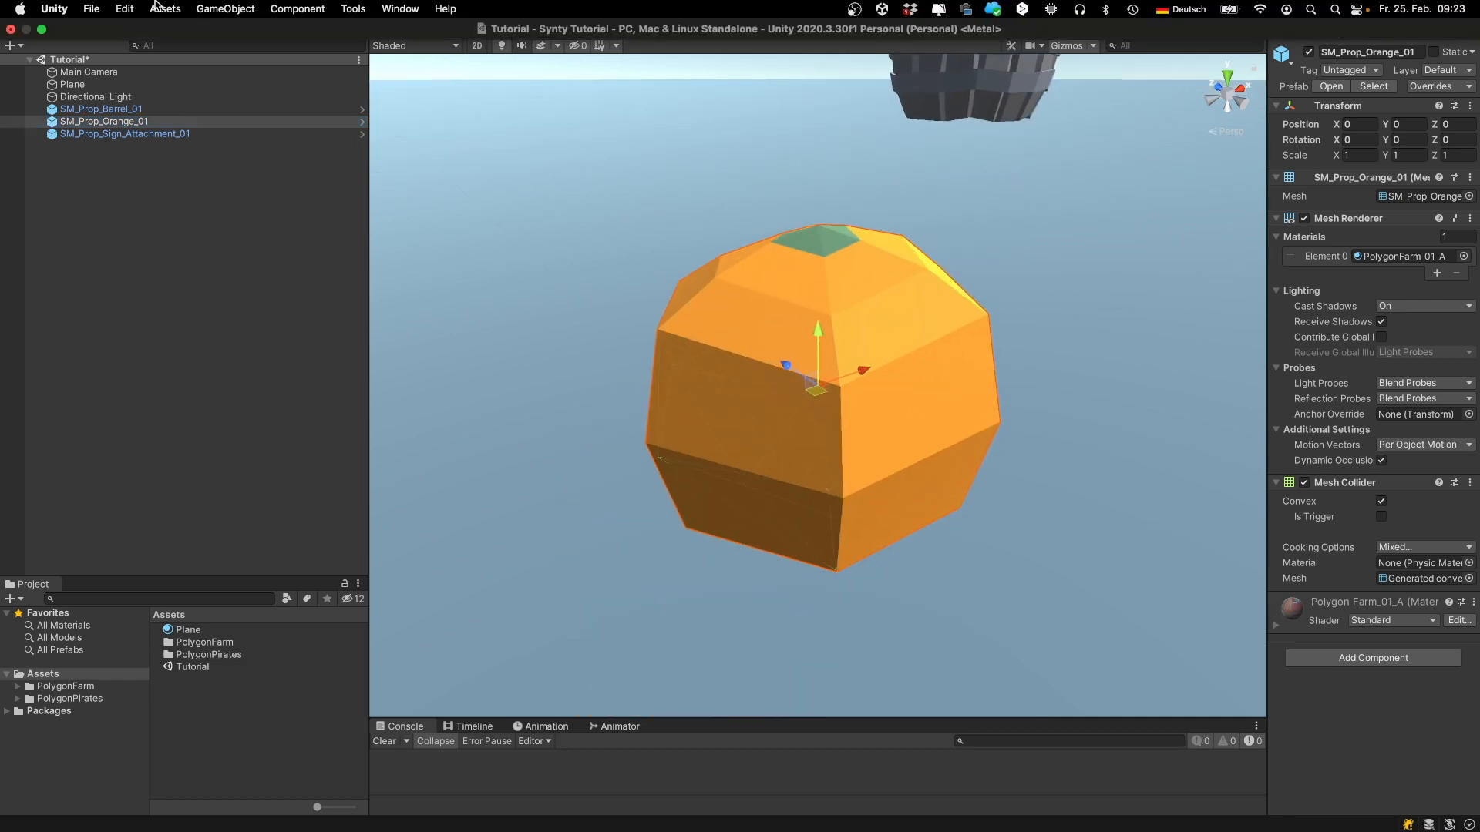
click(358, 10)
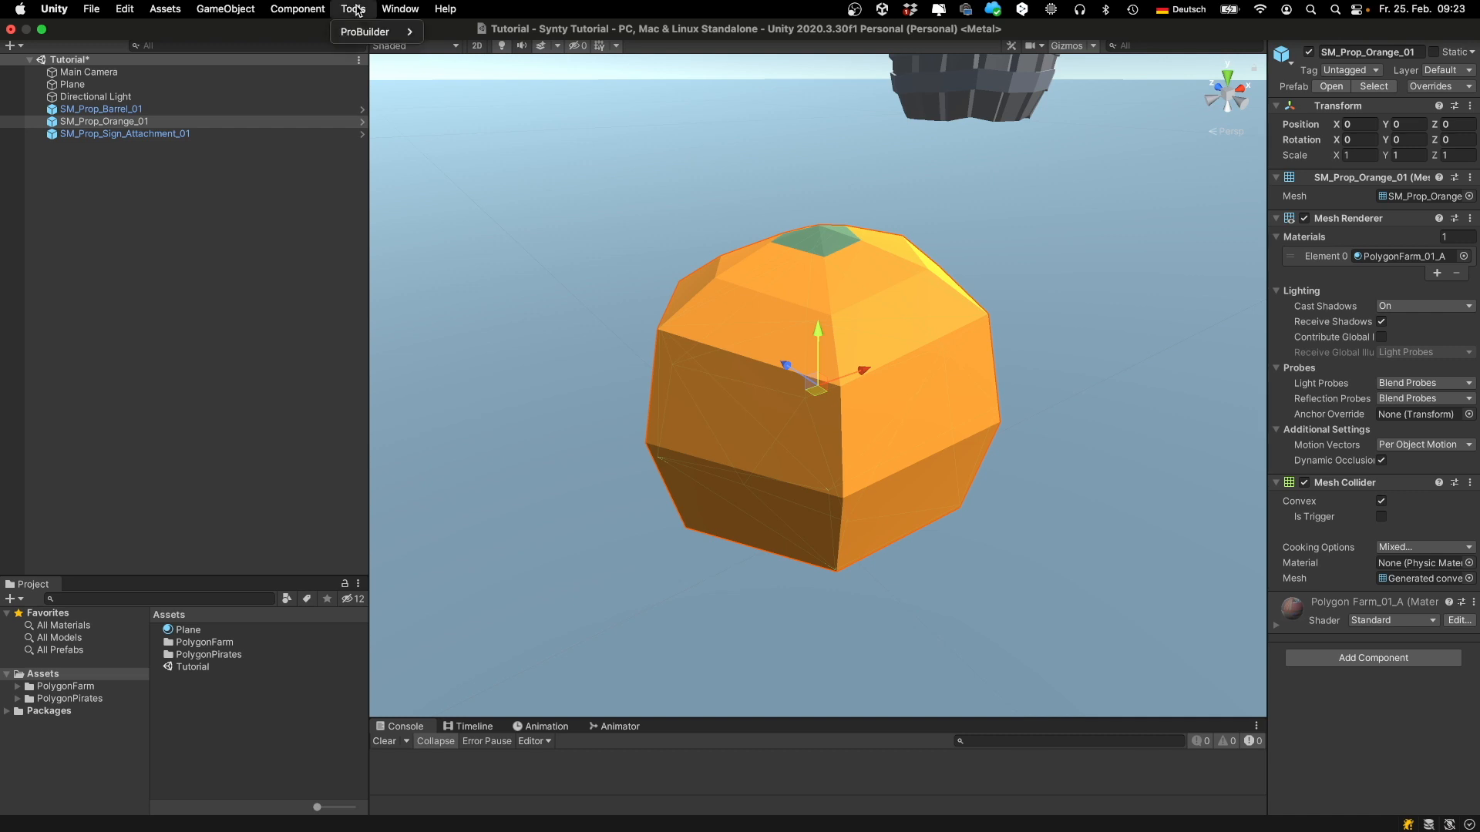
mouse_move(361, 29)
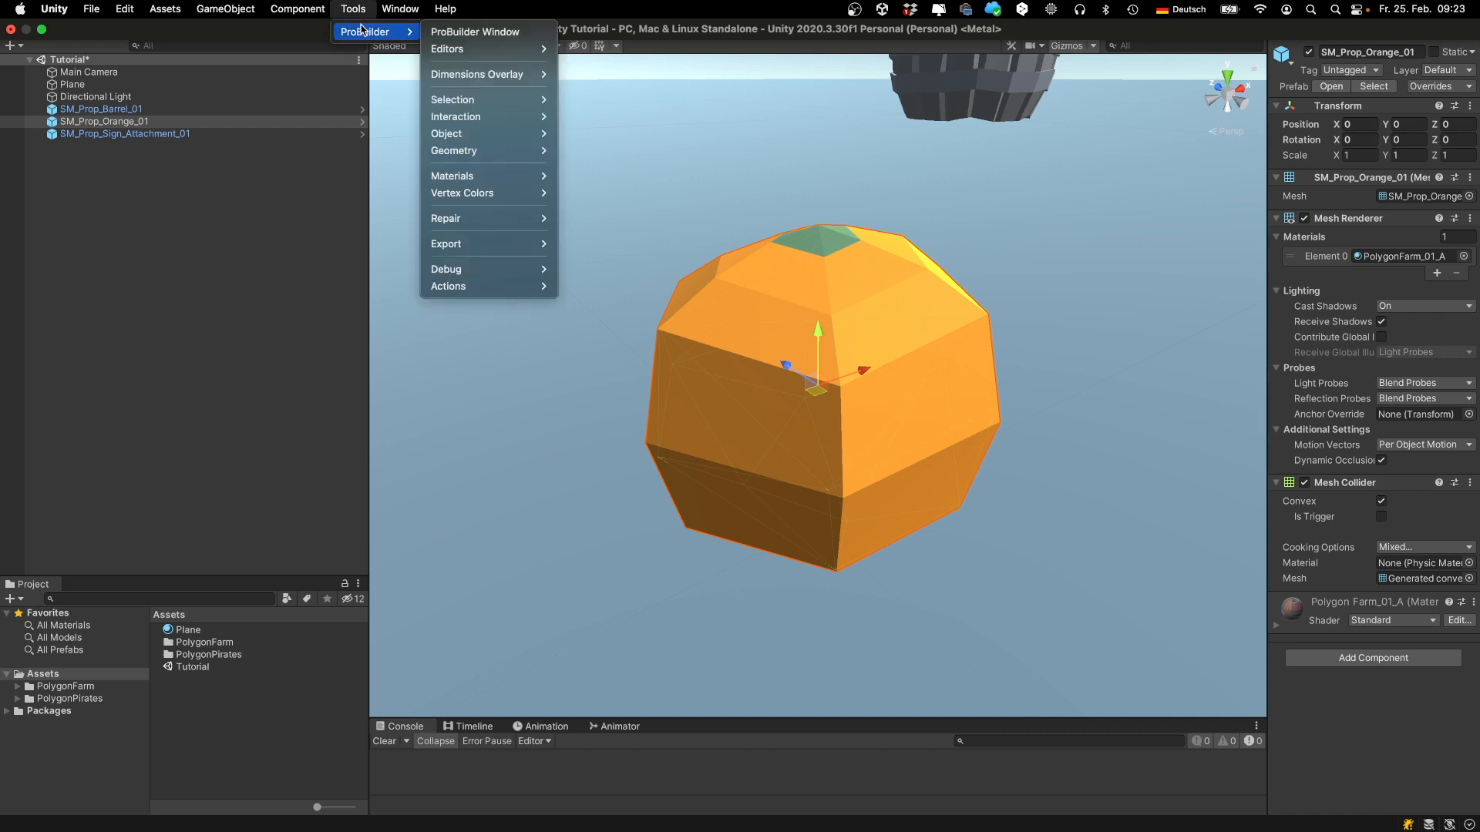
click(470, 32)
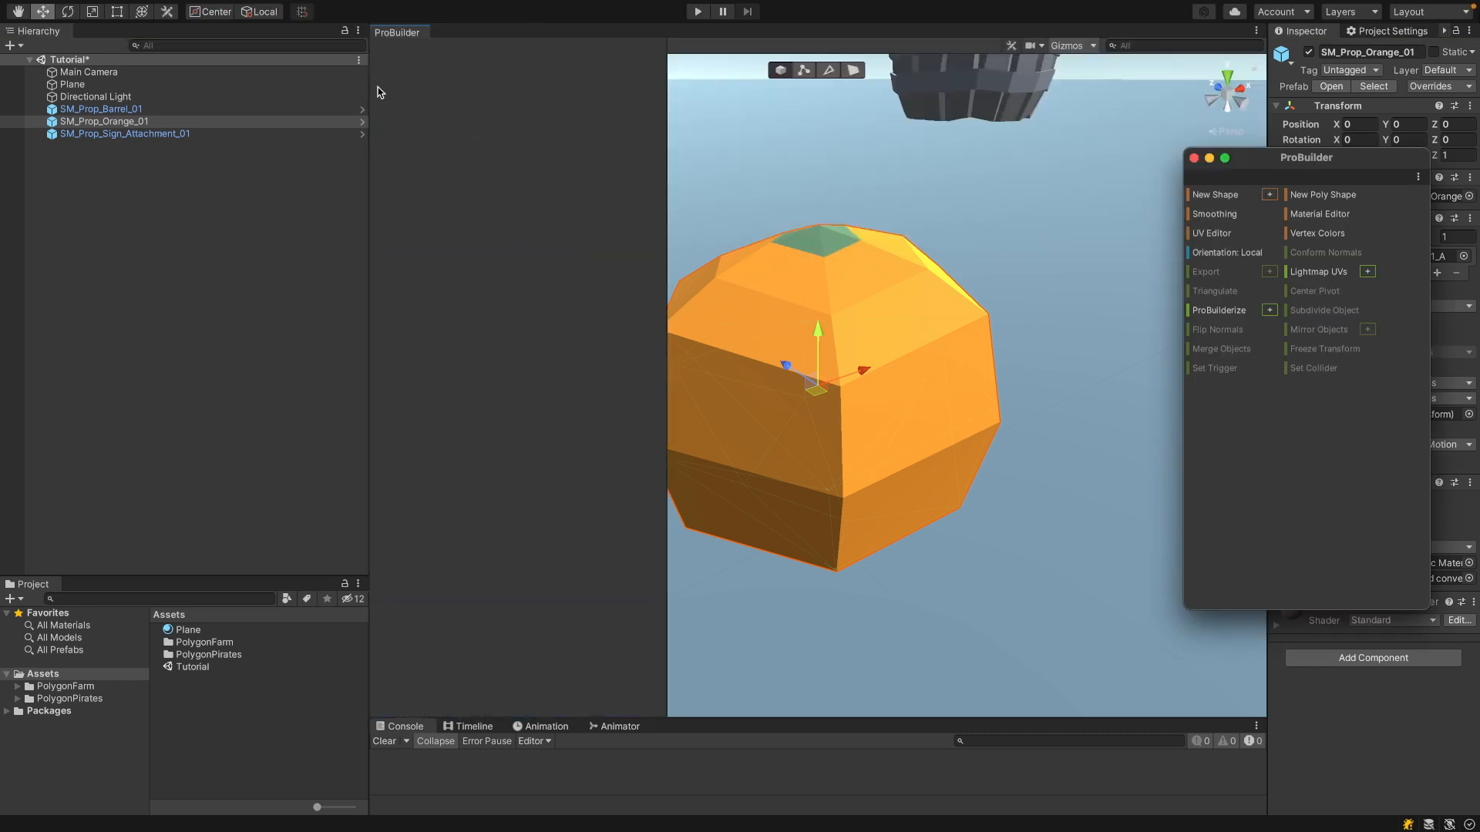
drag(666, 166, 472, 180)
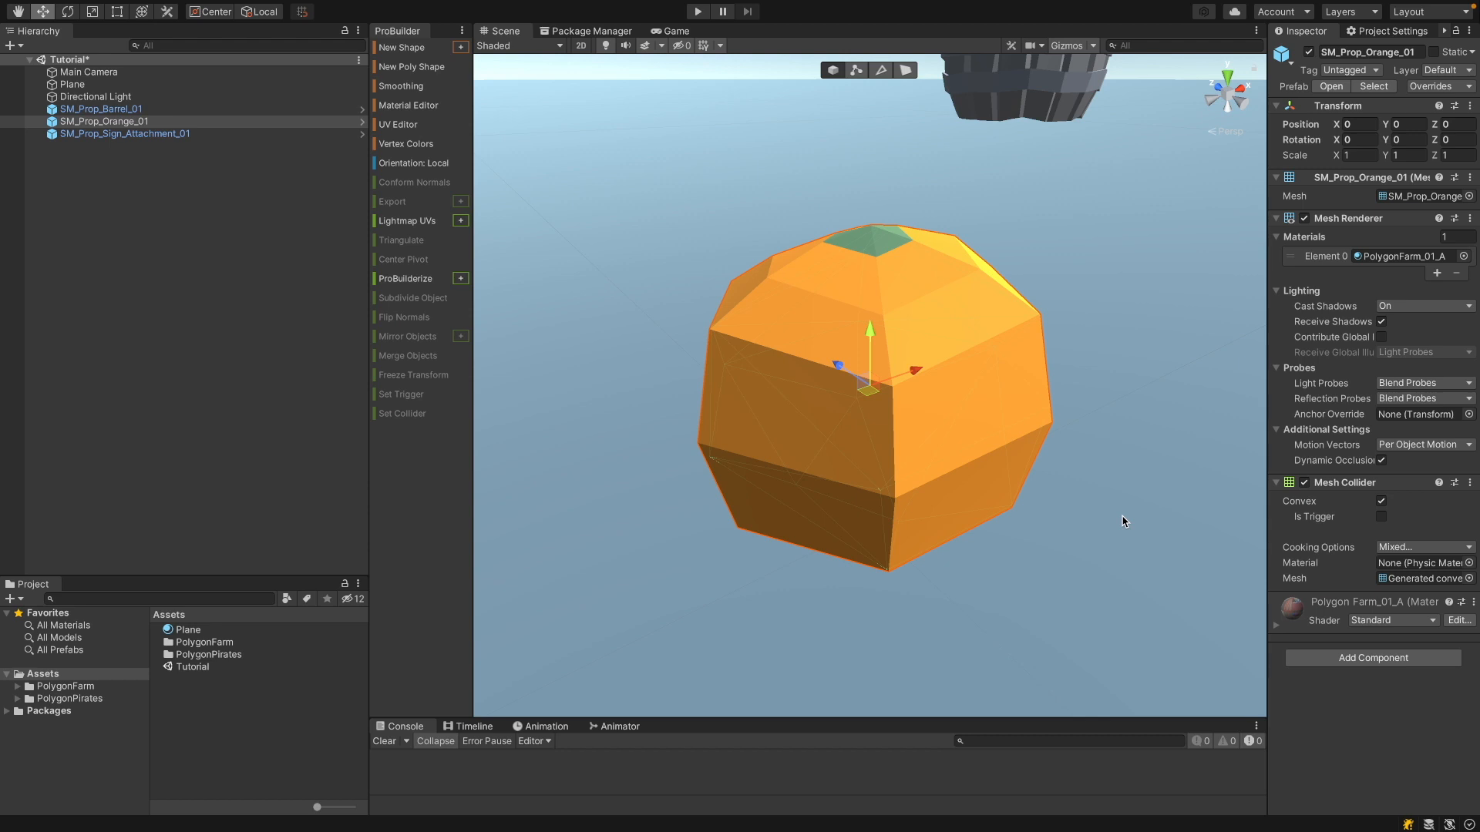
Duplicate the orange prop and move the copy to about Z 0.33, away from the original
scroll(1122, 521, down, 5)
click(106, 123)
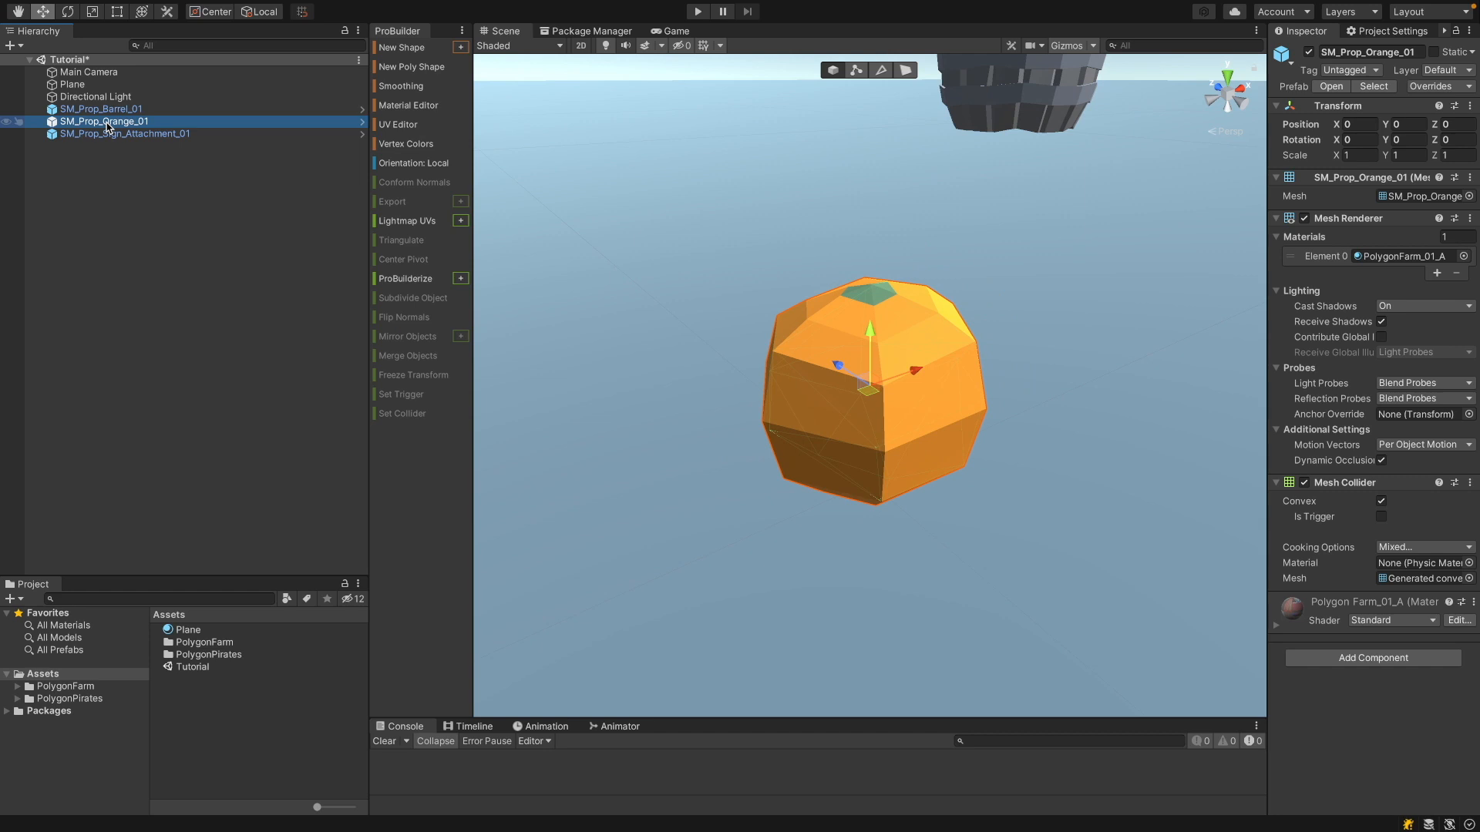
key(ctrl+d)
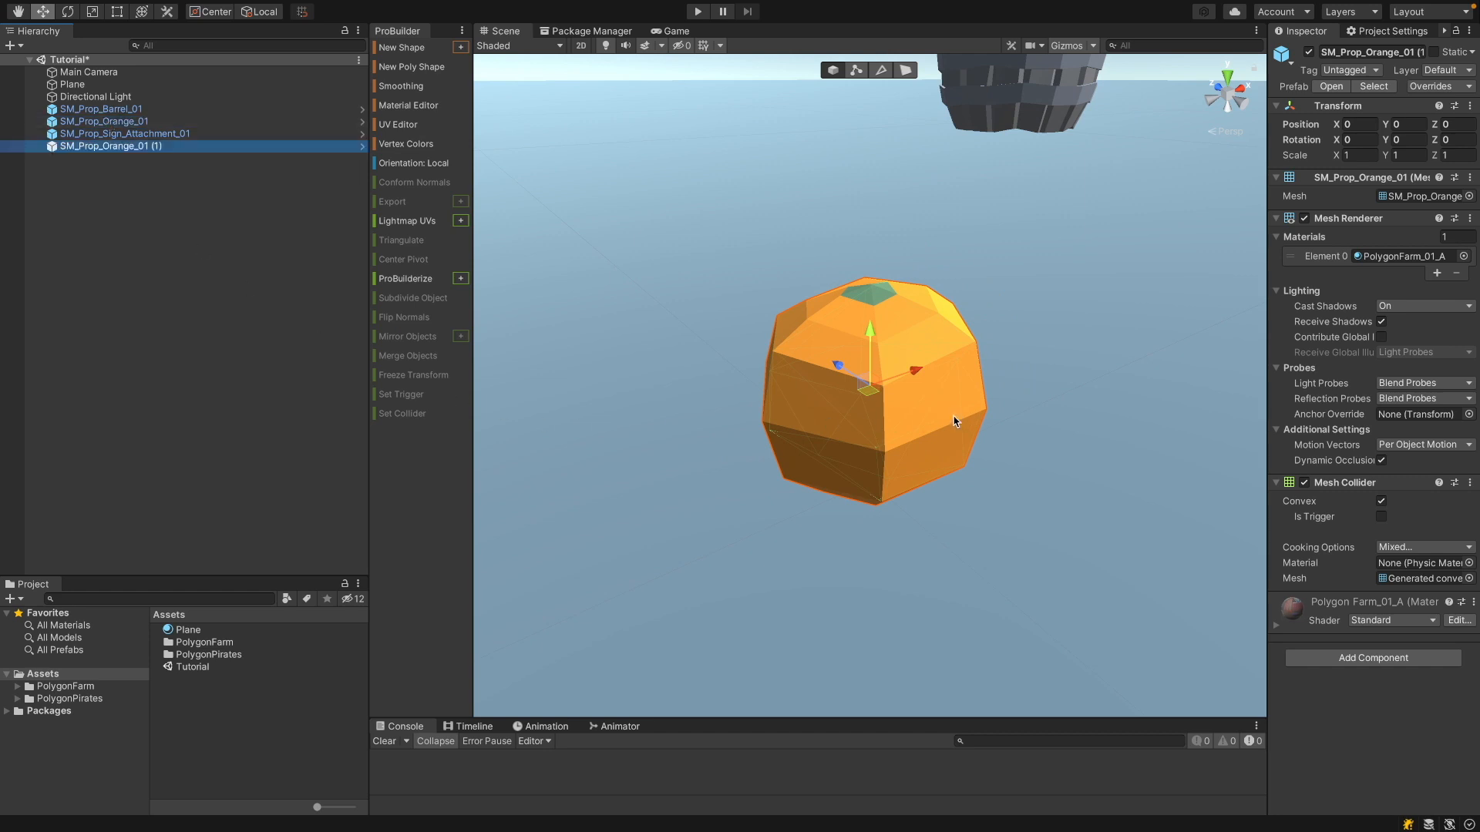
drag(882, 400, 681, 271)
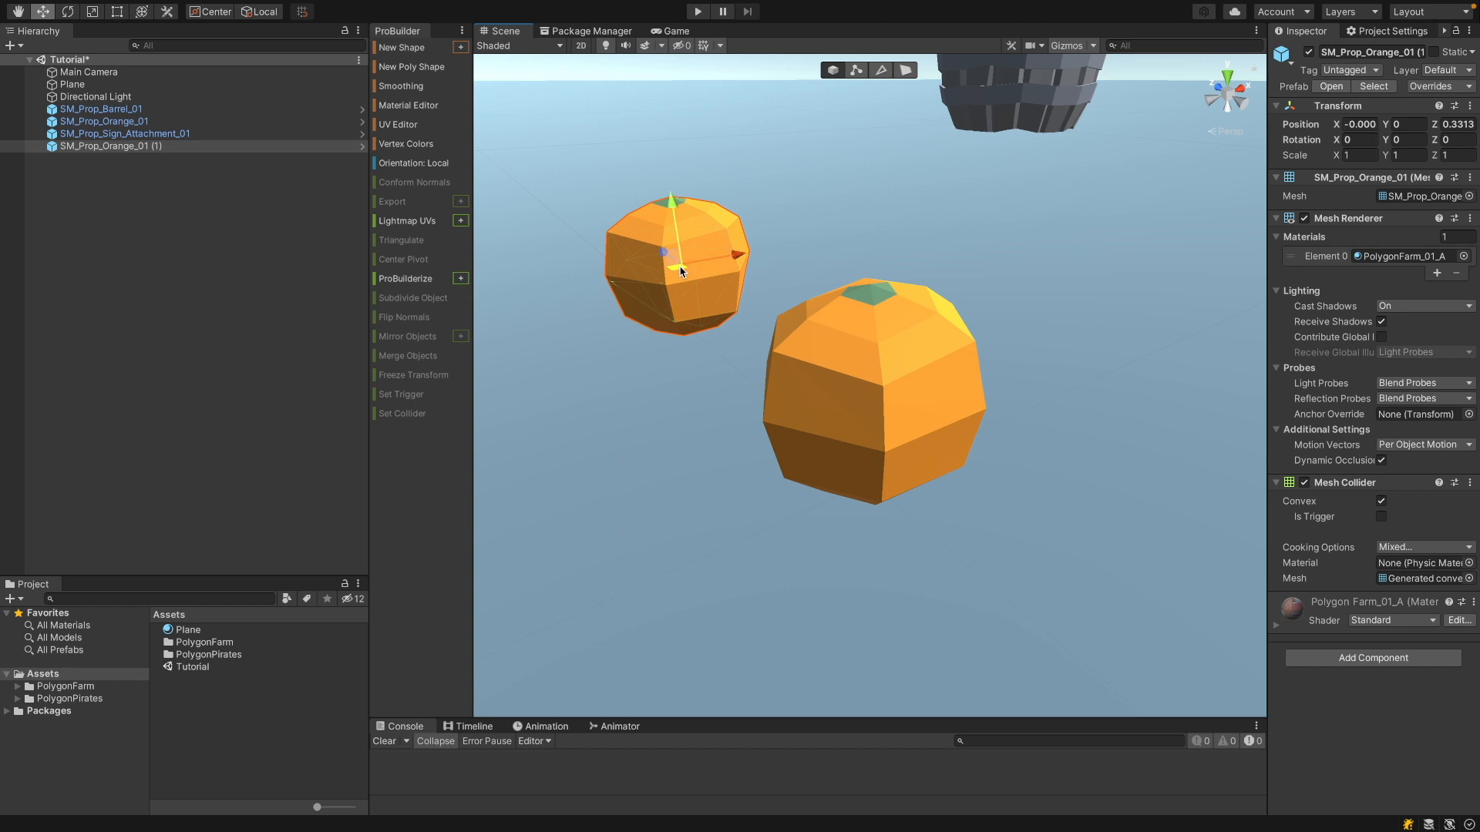
Unpack the prefab of the original orange prop, SM_Prop_Orange_01
click(133, 122)
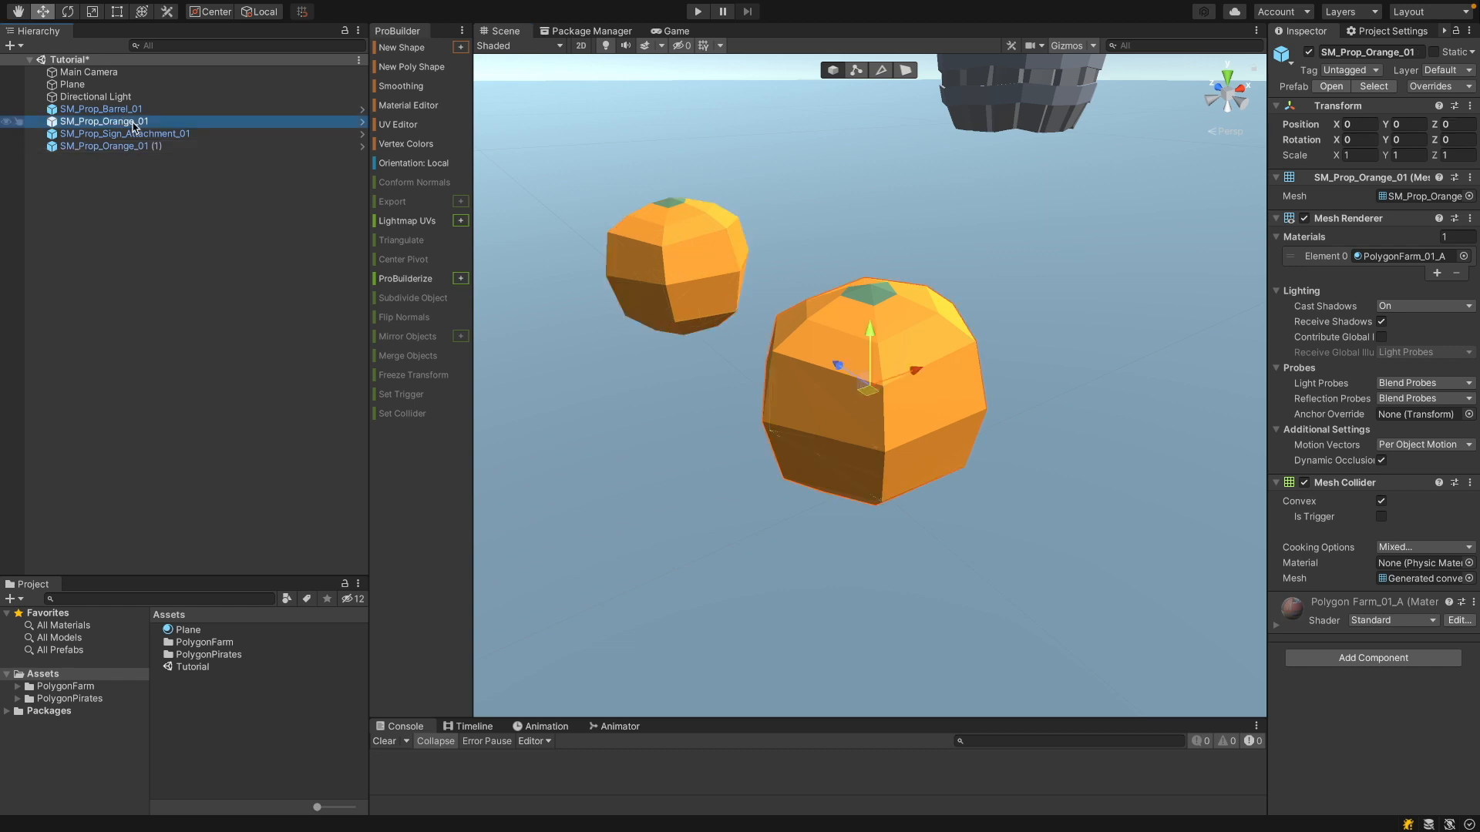
right_click(132, 125)
mouse_move(232, 317)
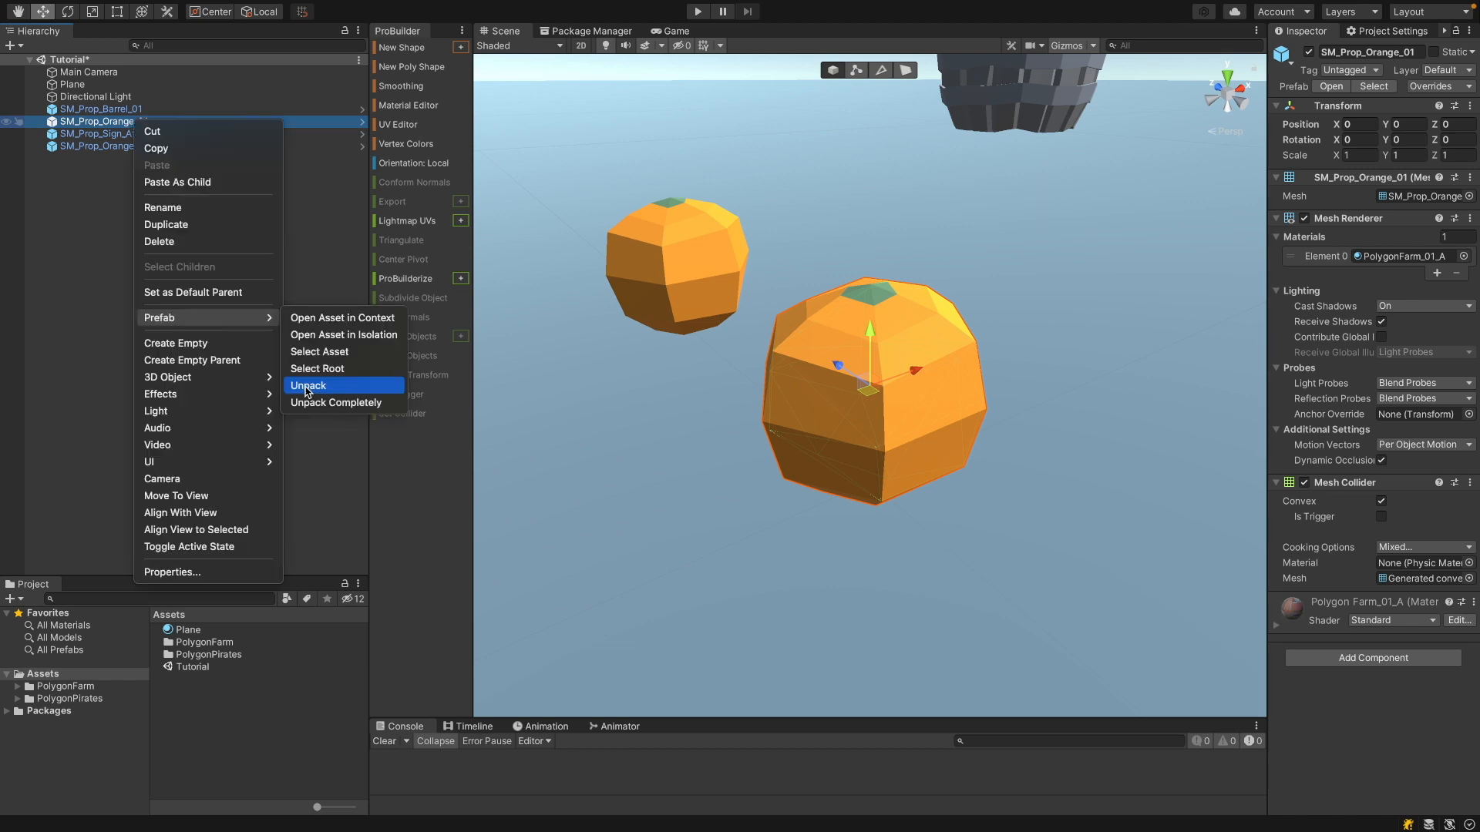
click(307, 386)
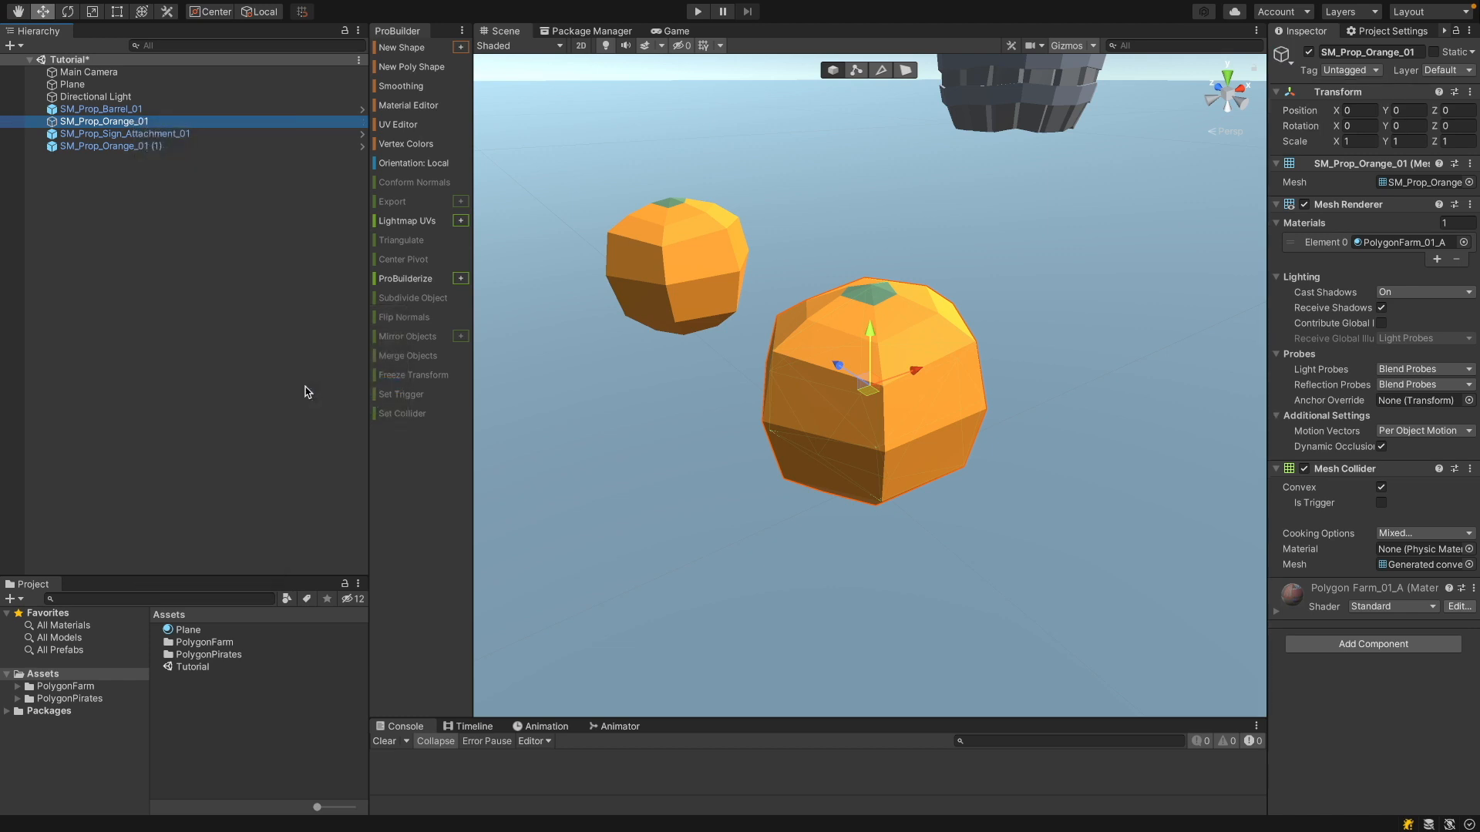
Rename the unpacked orange object Coconut and disable its Mesh Collider
click(1319, 52)
click(1318, 54)
drag(1423, 54, 1272, 52)
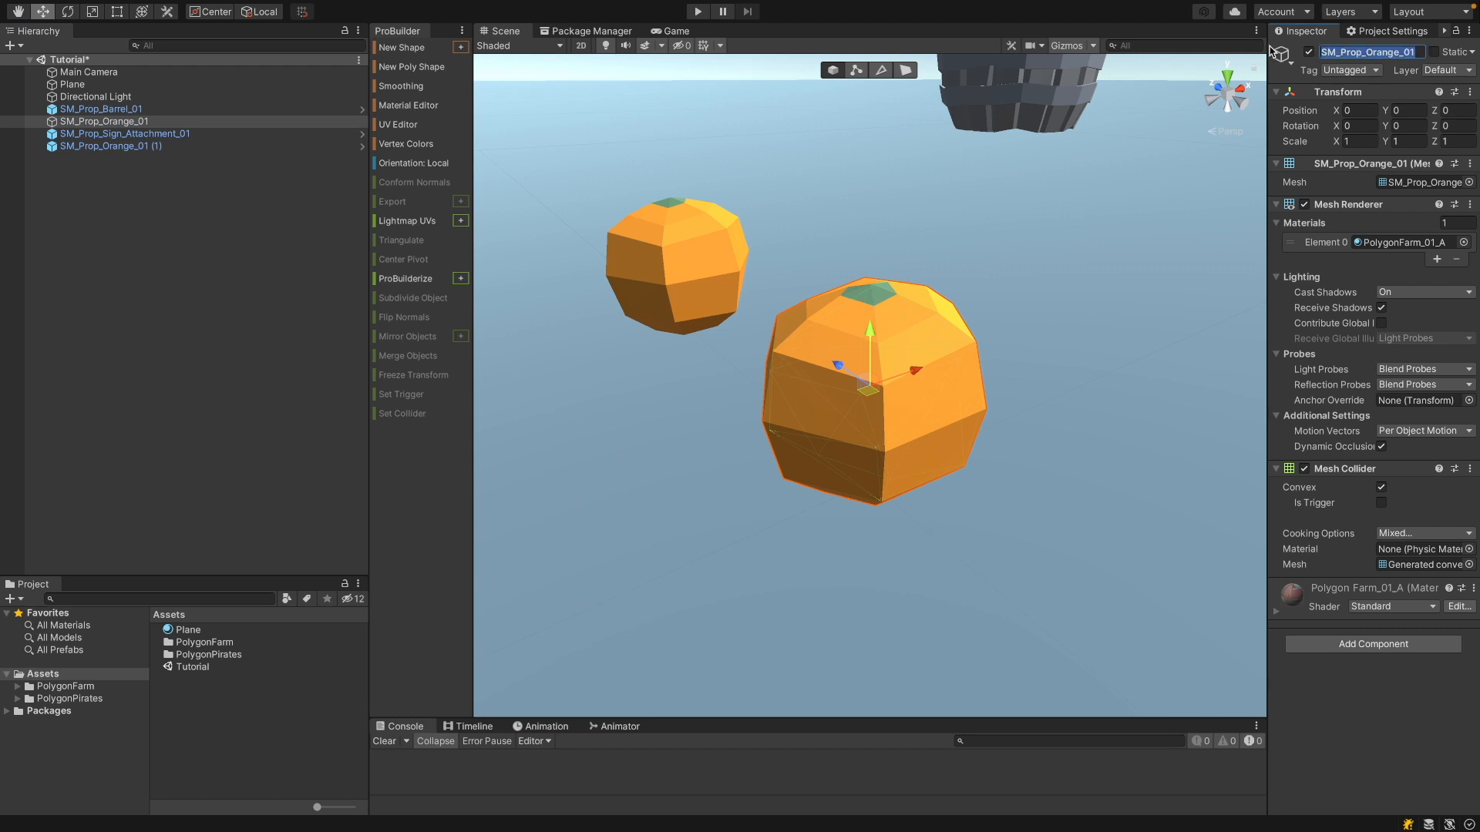
text(Coc)
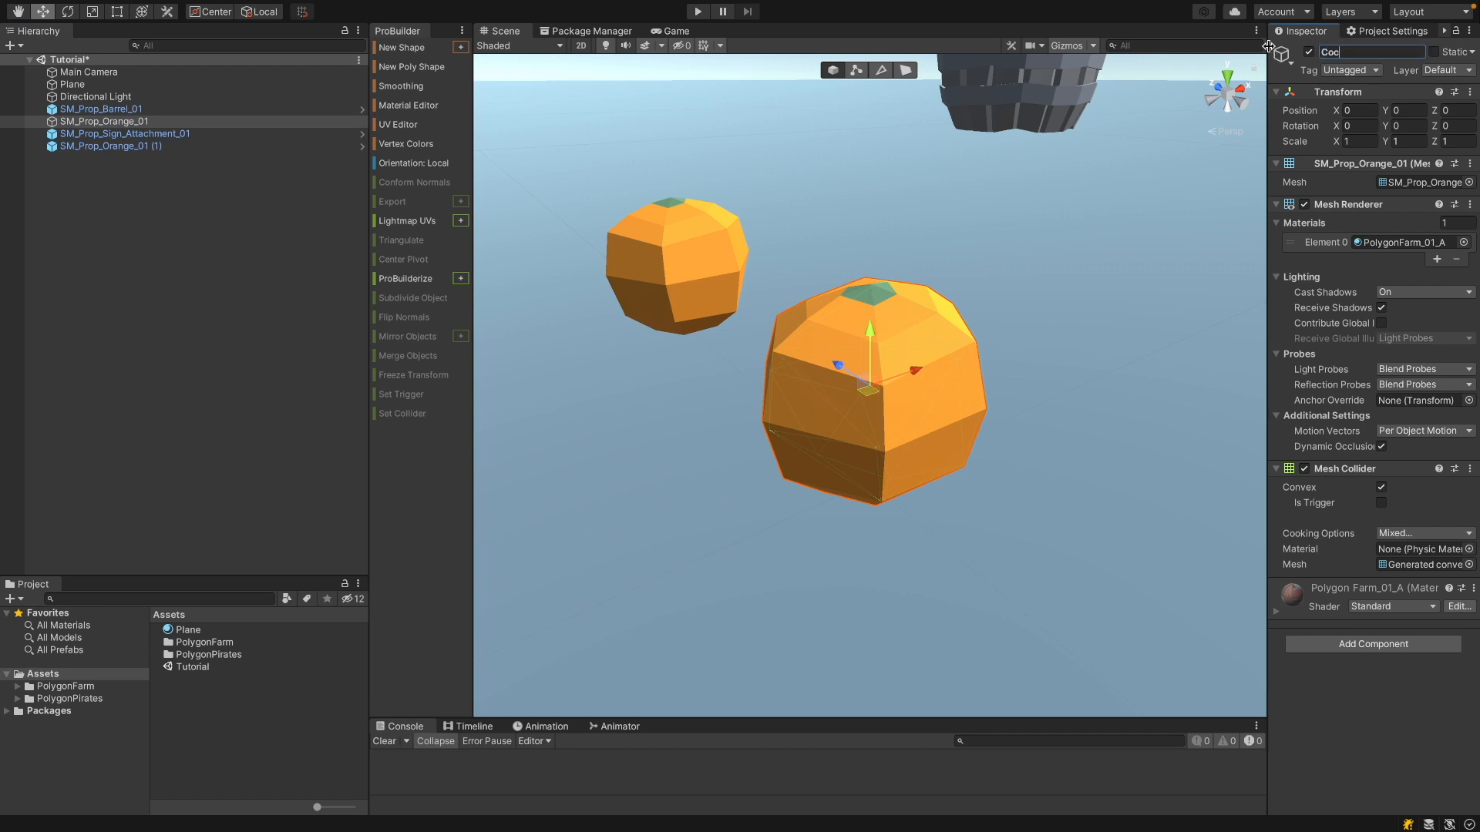
text(onut)
key(Return)
click(1304, 469)
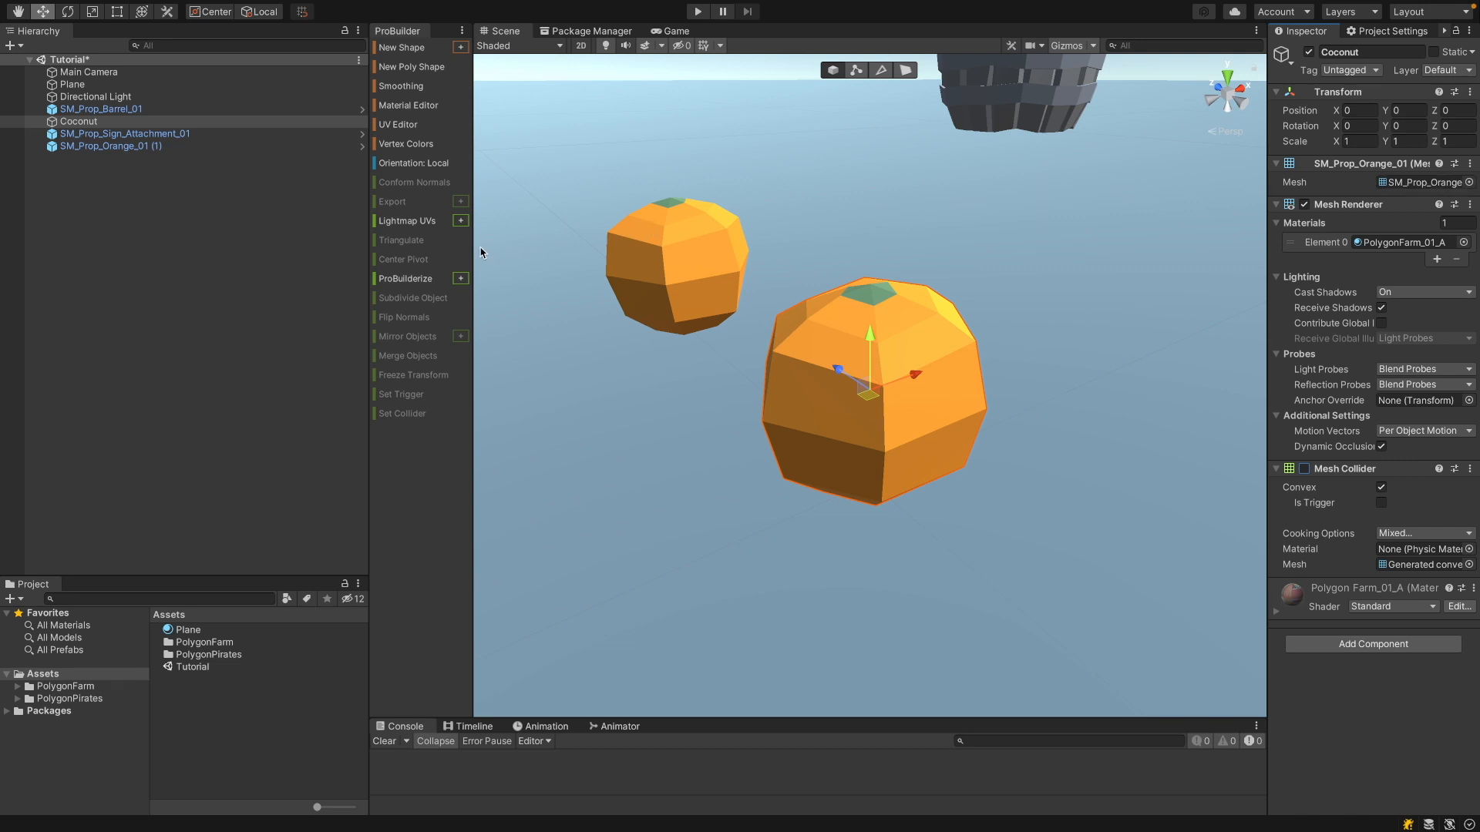
Convert the Coconut into an editable mesh with ProBuilderize and view it from the other side
click(399, 279)
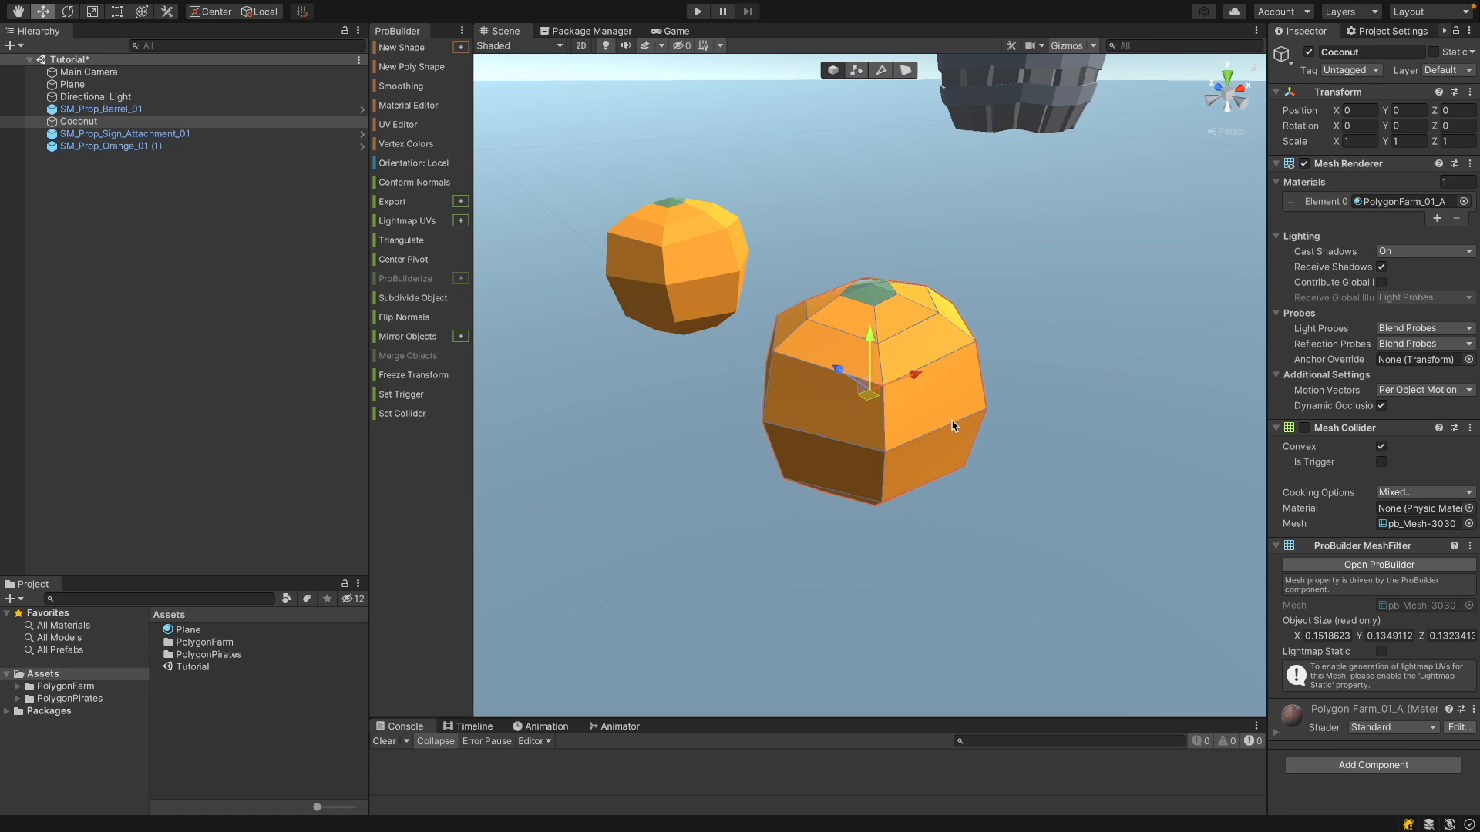
alt+drag(942, 424, 575, 417)
alt+drag(951, 400, 788, 436)
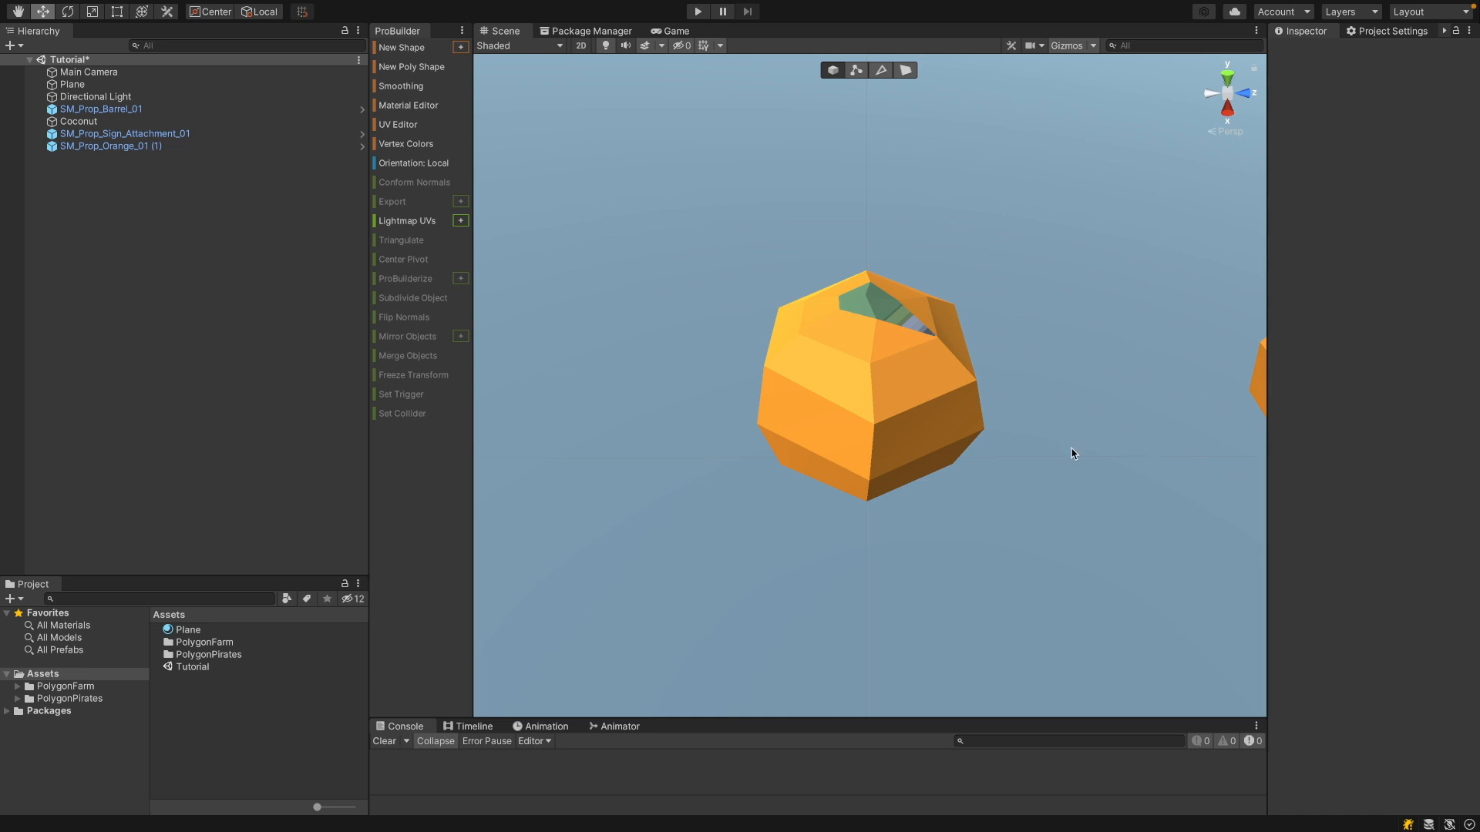
Duplicate the remaining orange prefab and move the copy to about X 0.20, Z 0.14, in front of the other two fruits
scroll(1071, 453, down, 6)
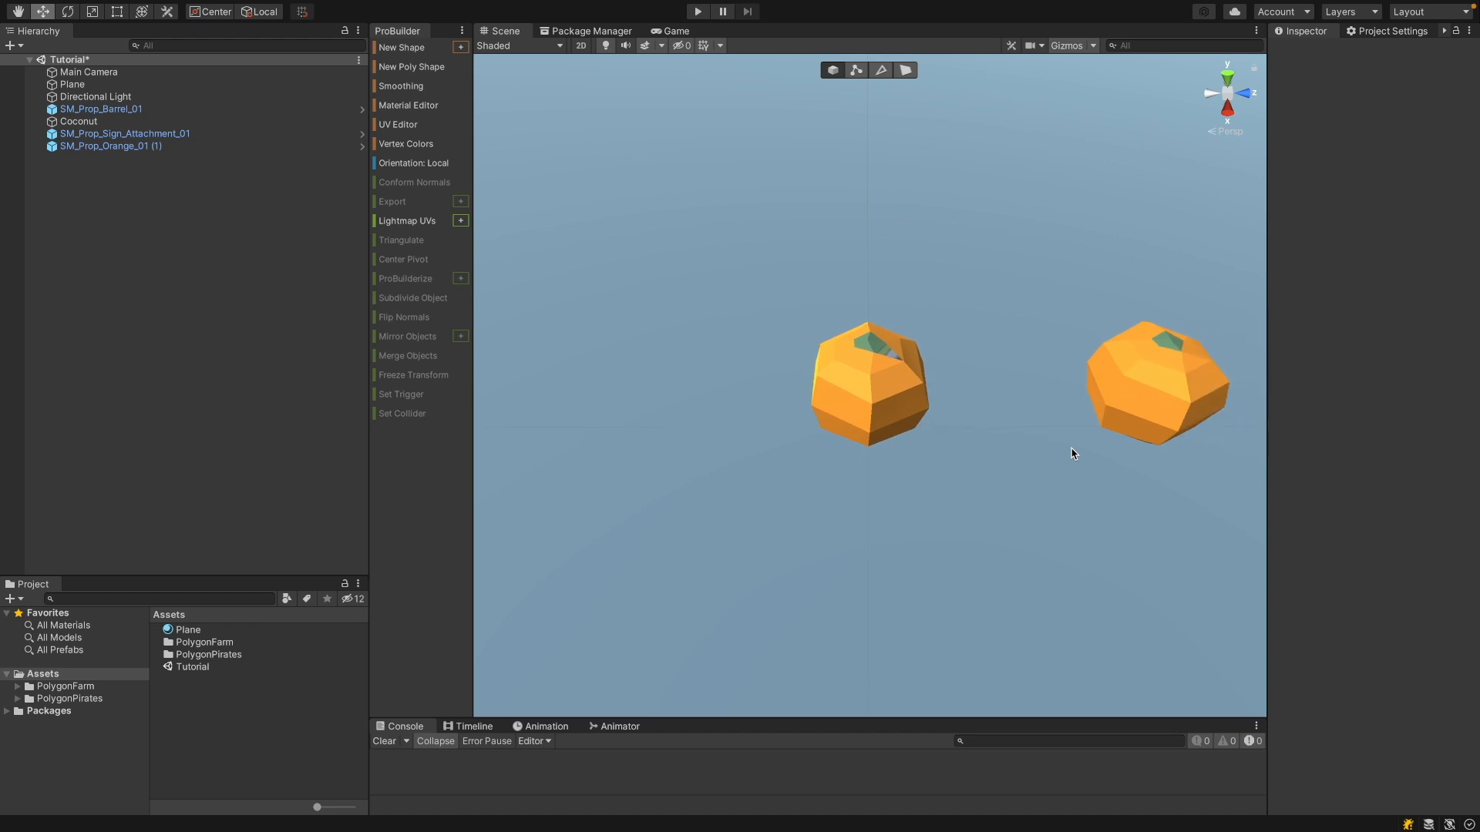
click(1179, 388)
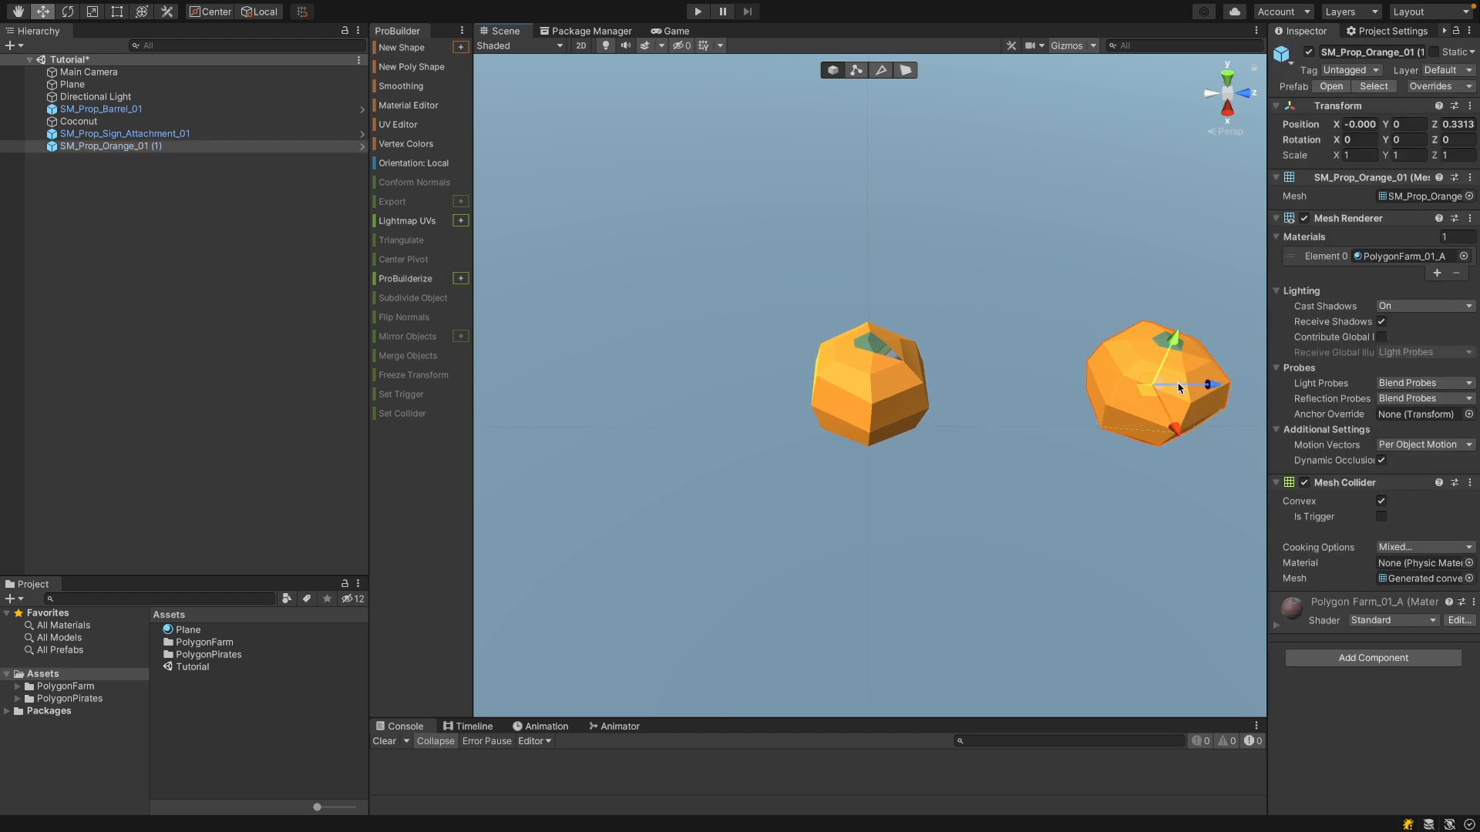
key(ctrl+d)
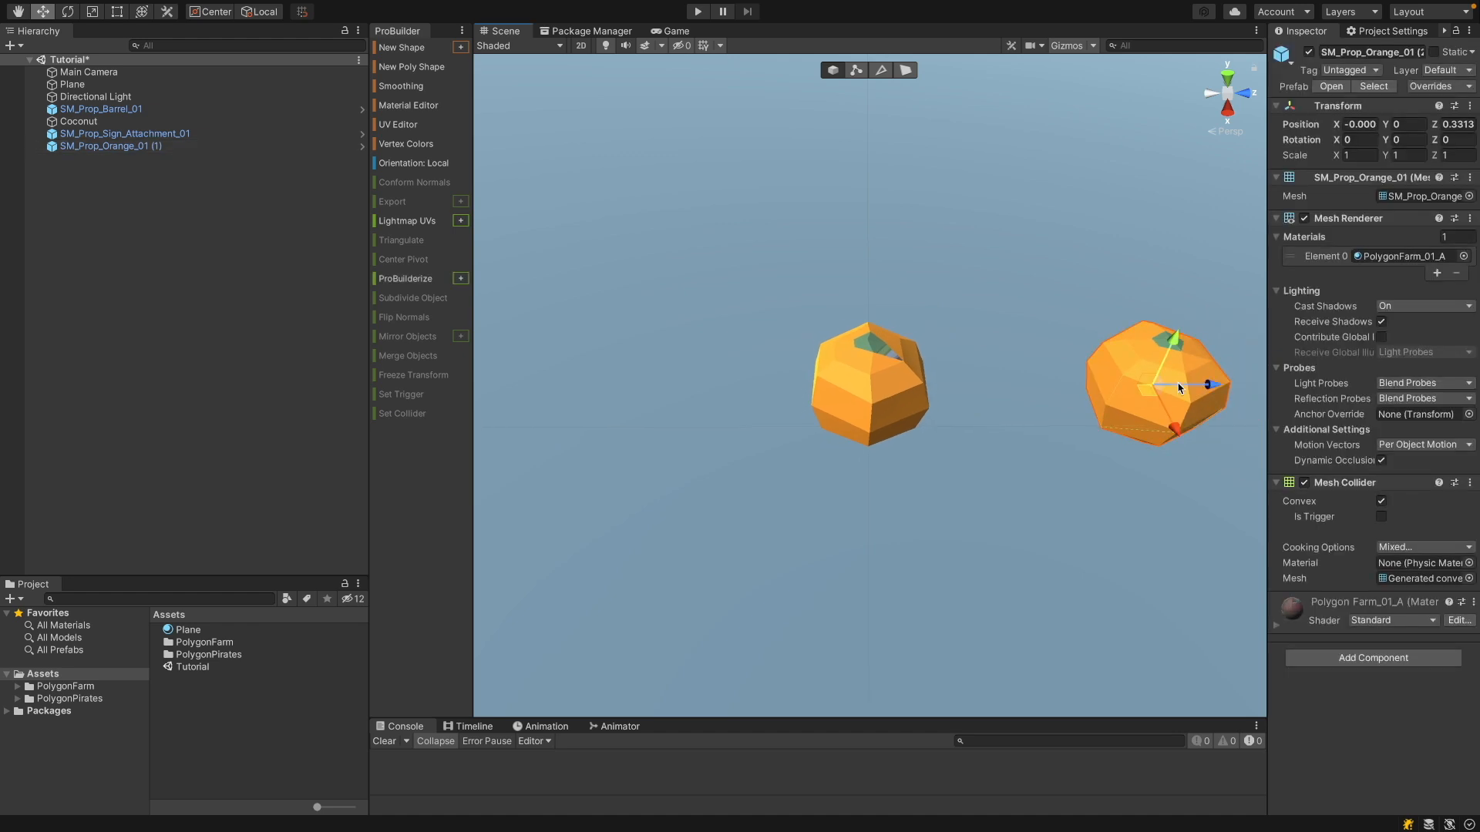
drag(1146, 389, 966, 606)
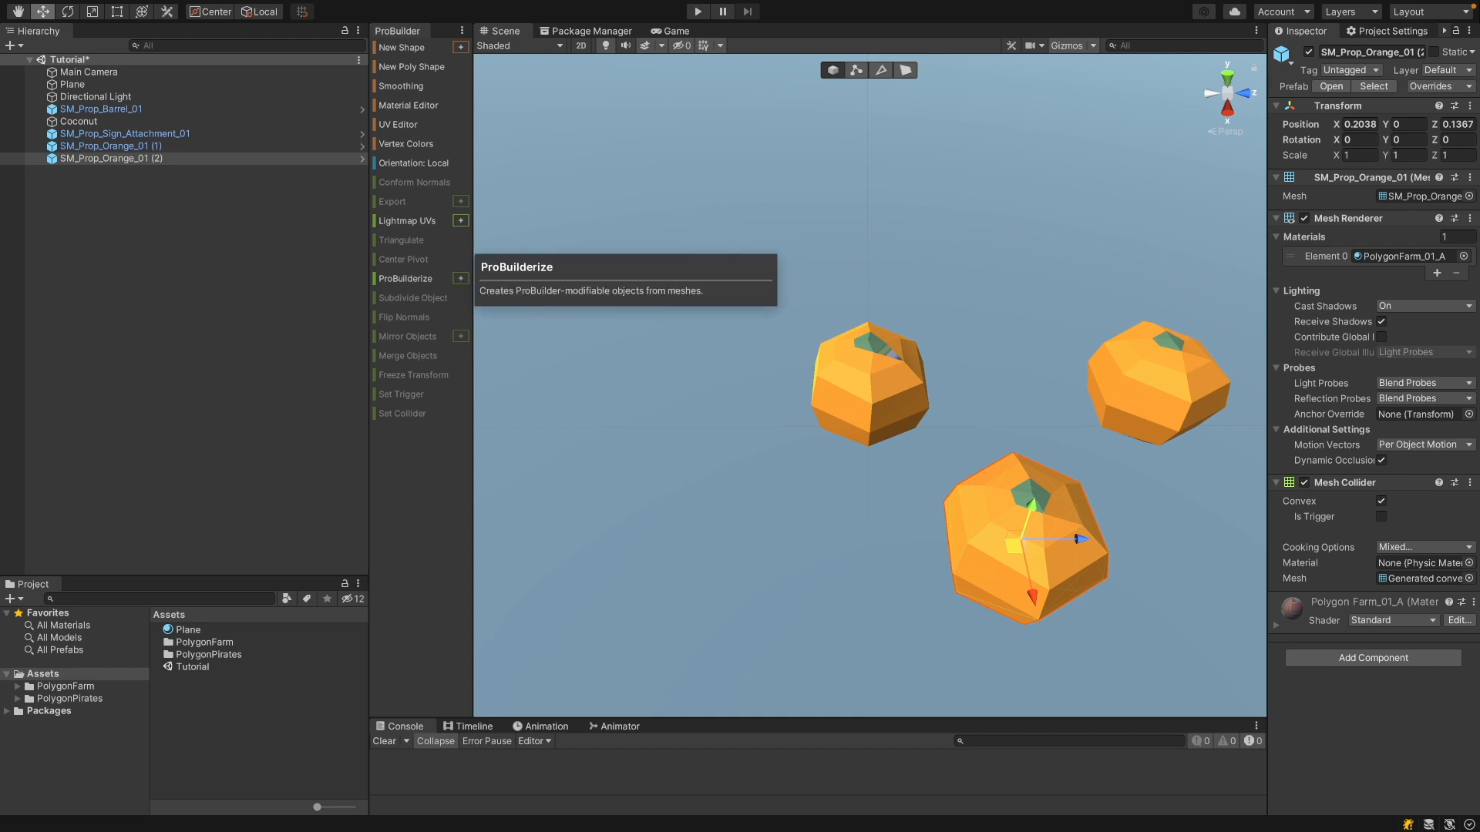
Turn off Import Quads in the ProBuilderize options and ProBuilderize the newest orange copy
click(461, 279)
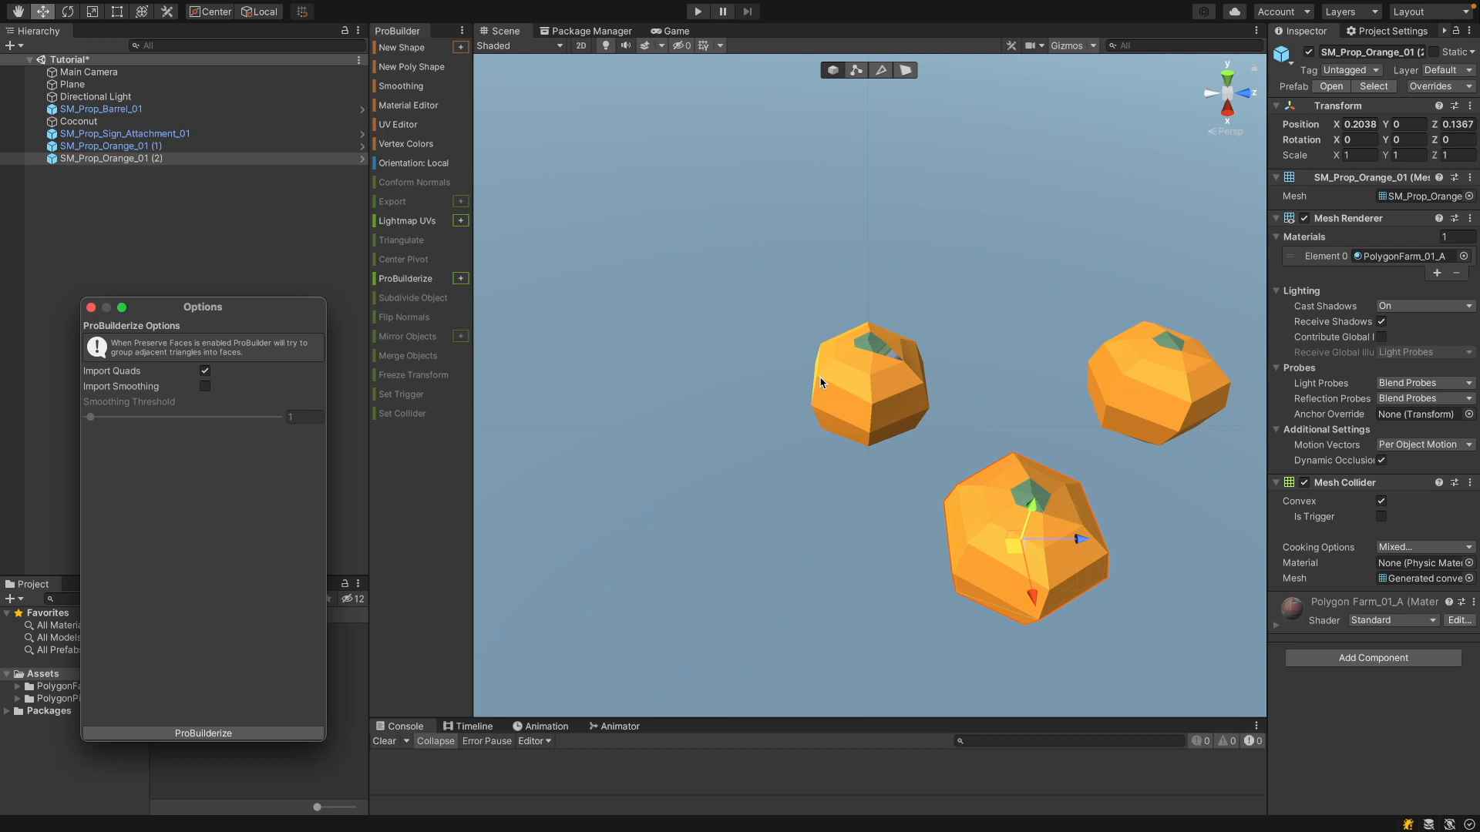
click(205, 372)
click(416, 280)
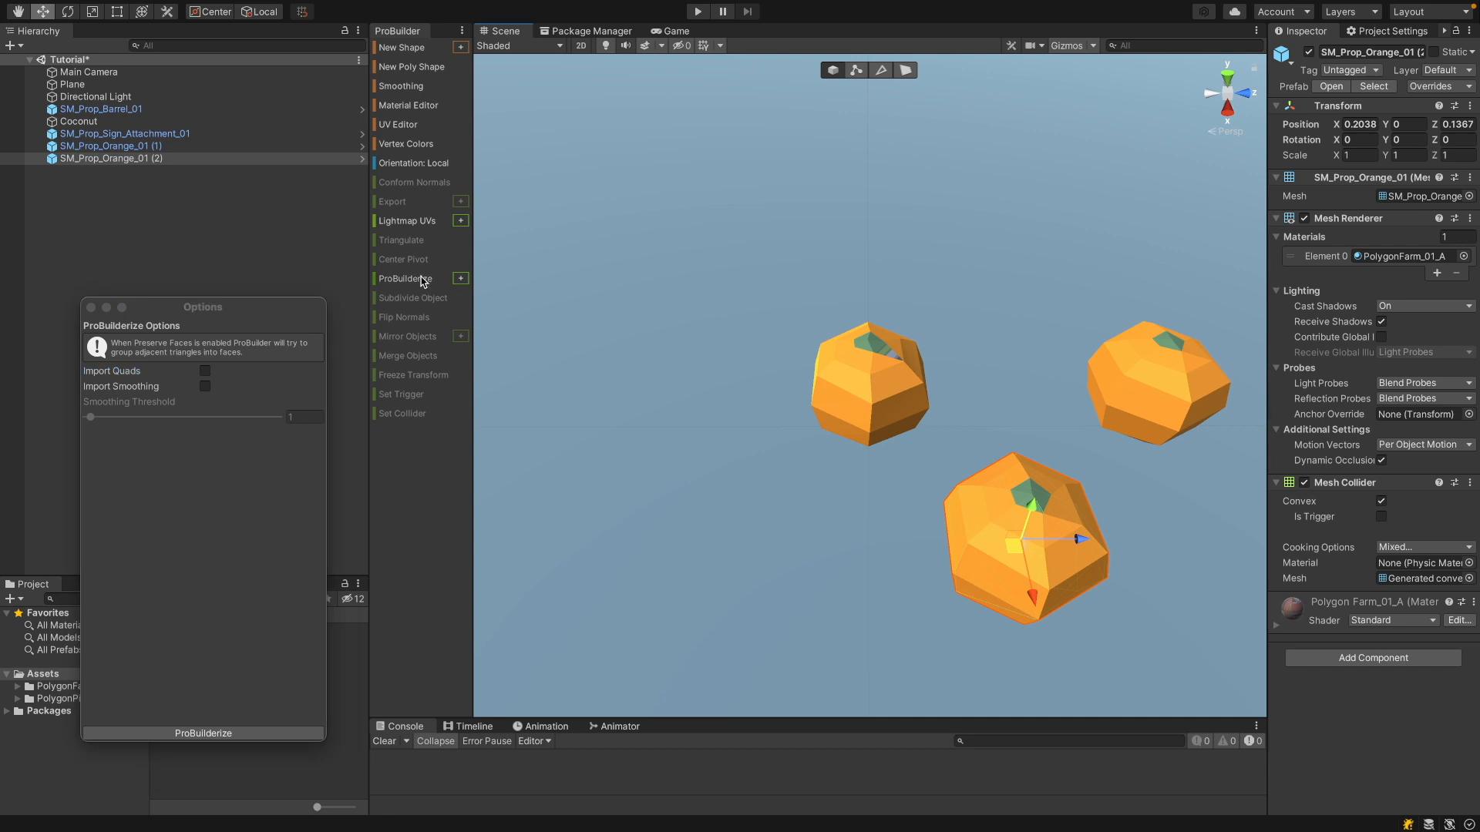
click(417, 282)
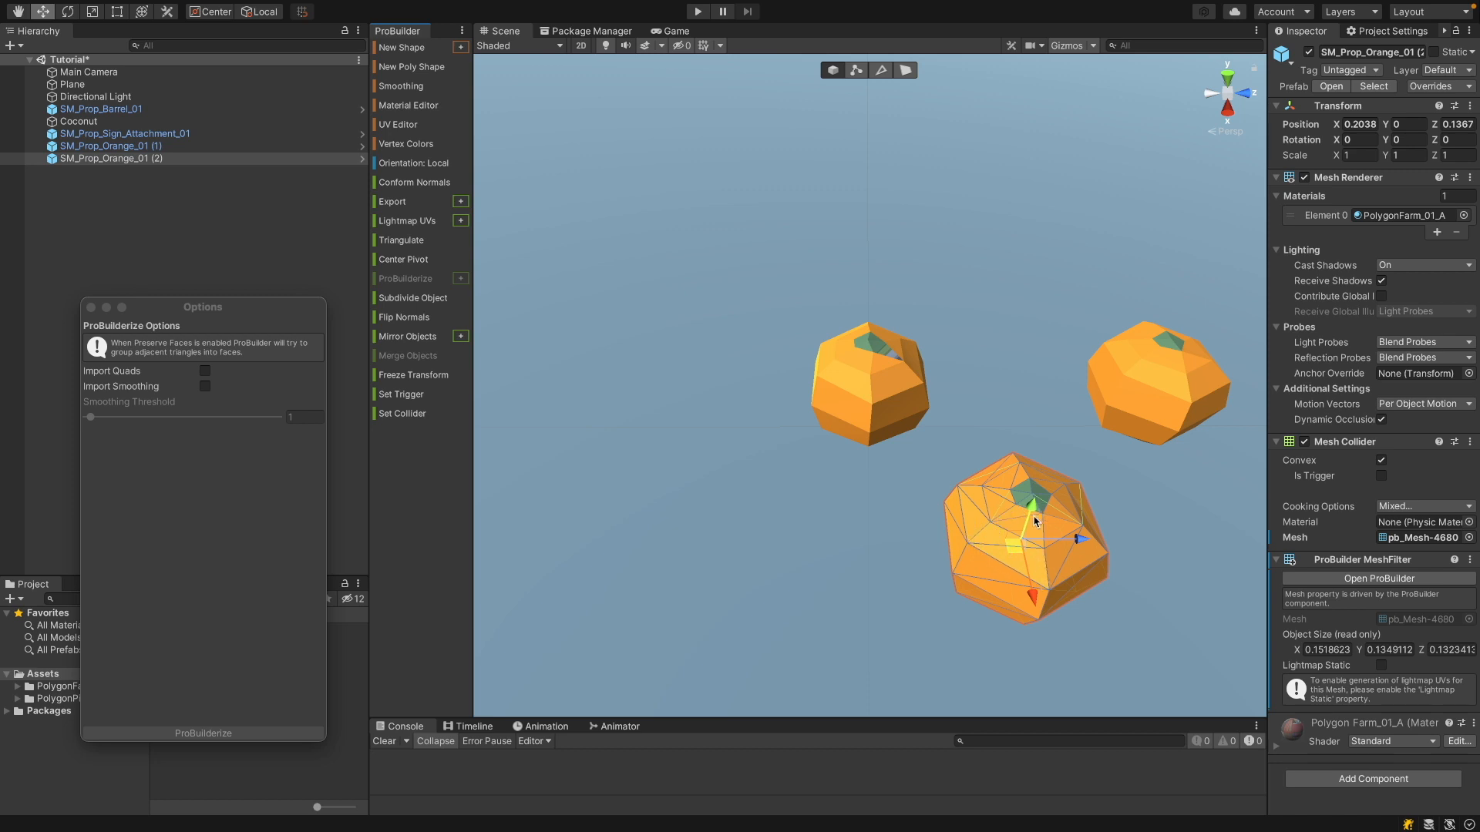
Turn Import Quads back on in the ProBuilderize options, select the Coconut and view its green top from an angle
key(f)
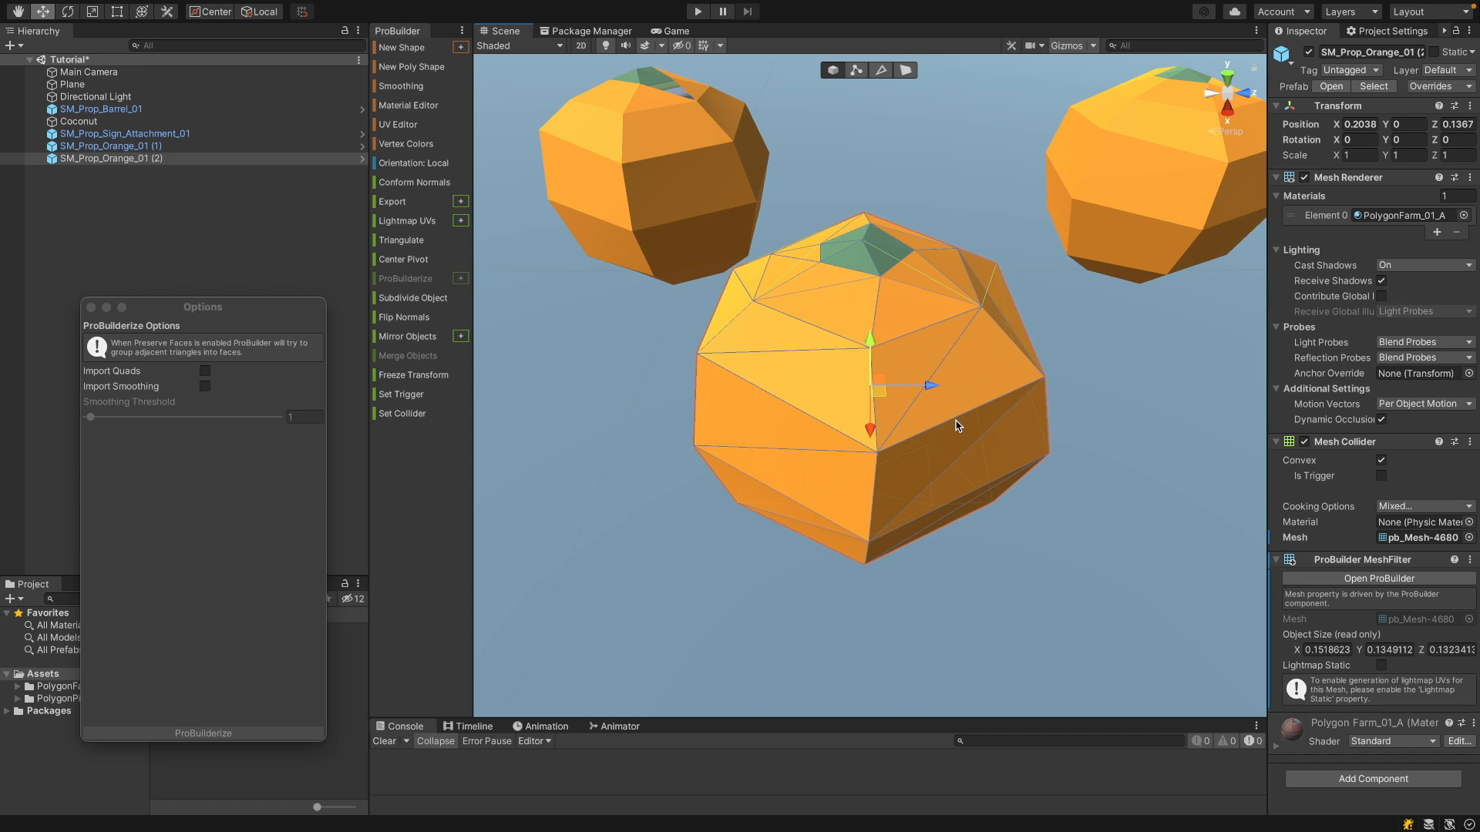
click(205, 370)
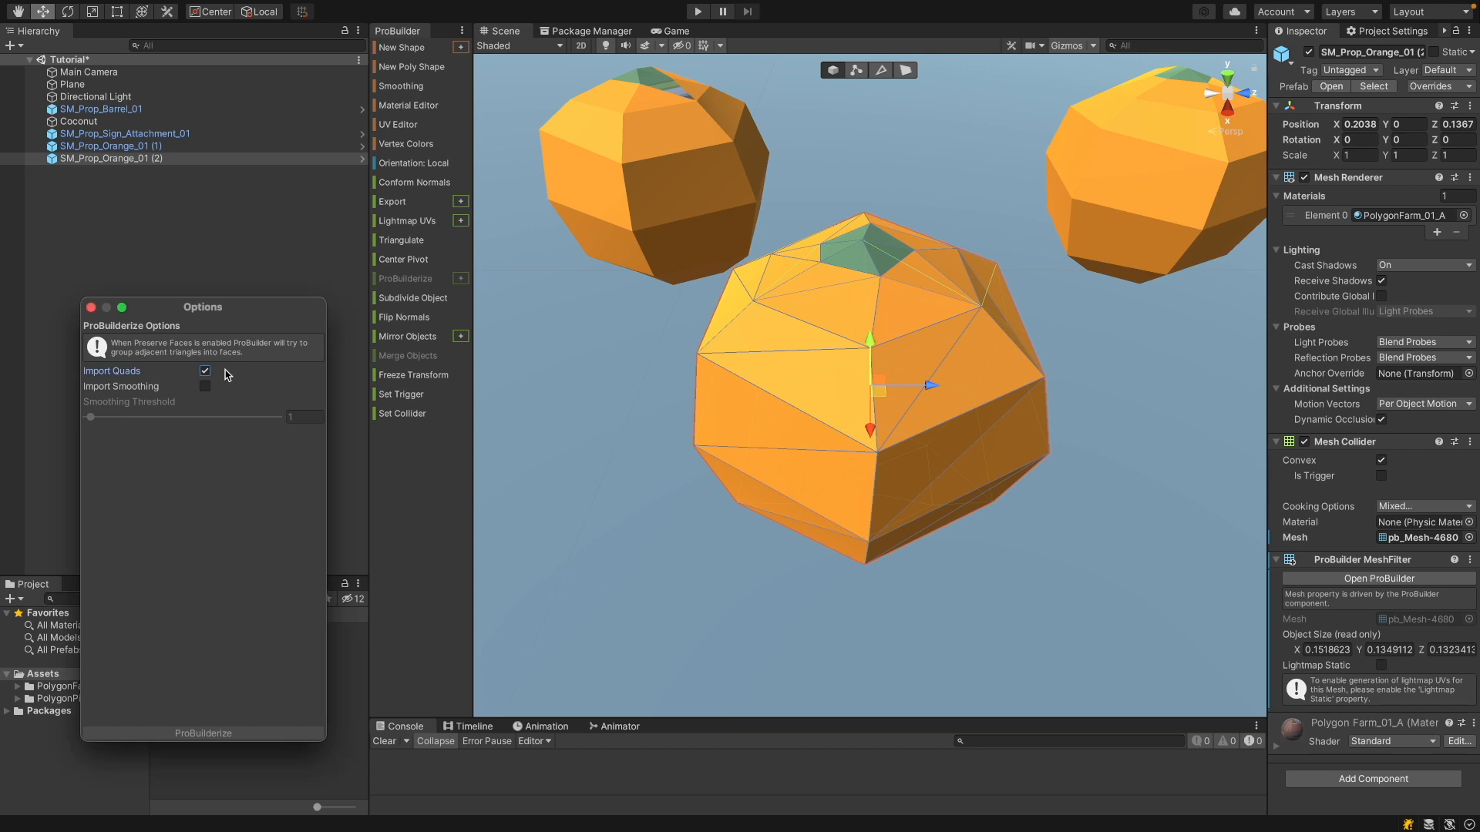
click(680, 177)
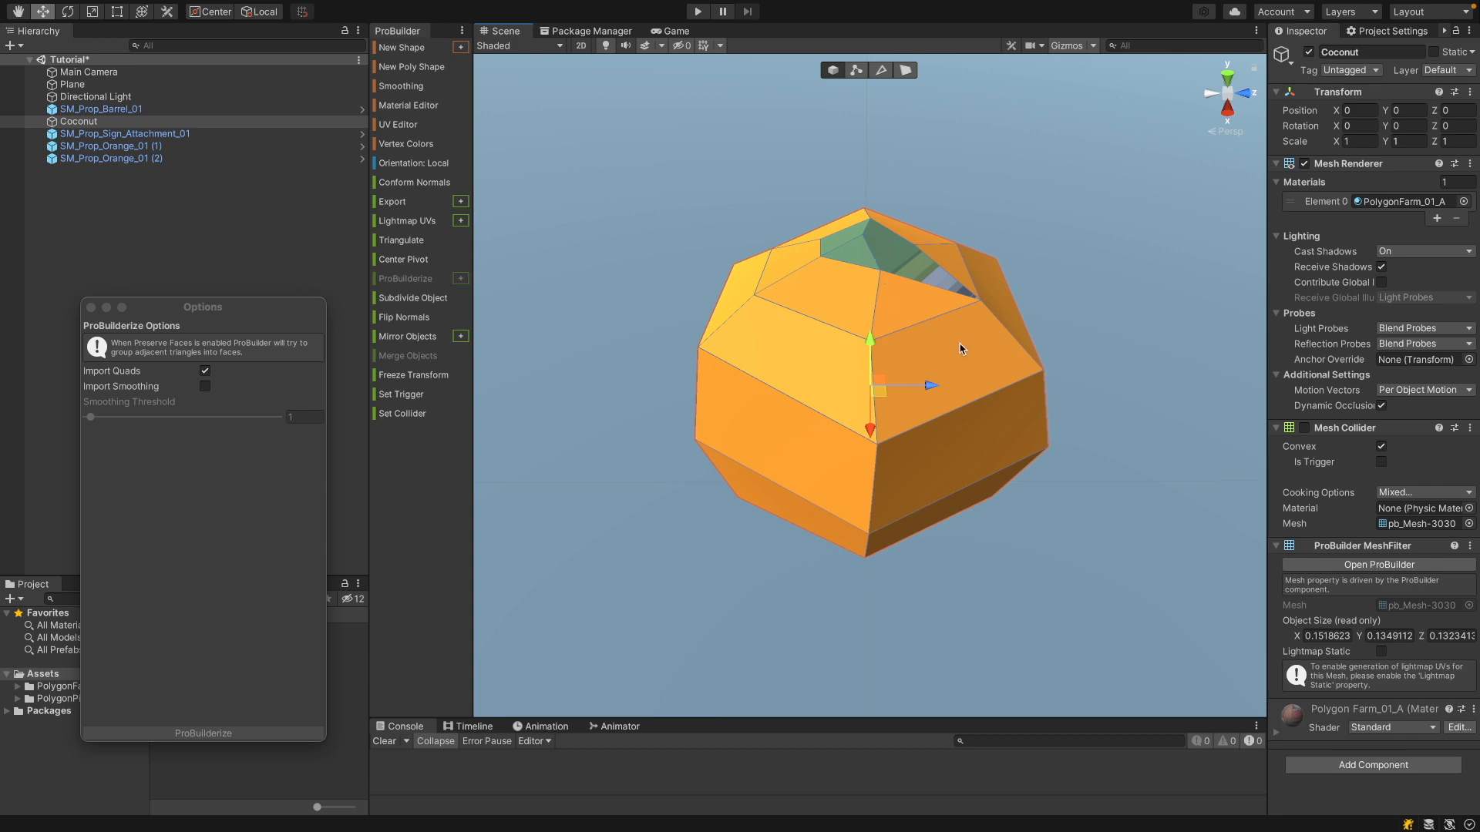
alt+drag(964, 354, 791, 393)
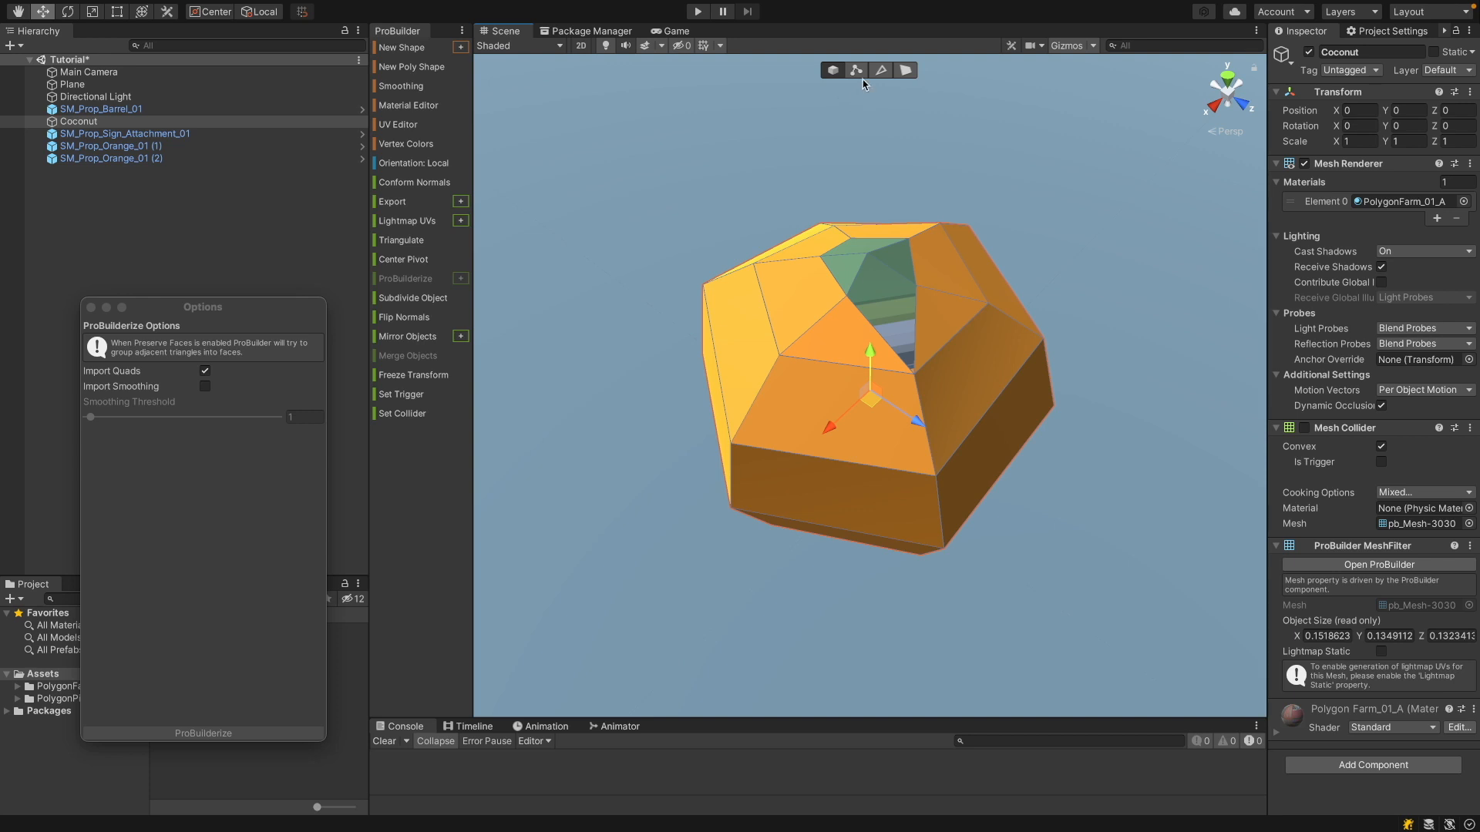
Switch to vertex selection and select individual vertices around the green top of the Coconut one at a time
click(858, 71)
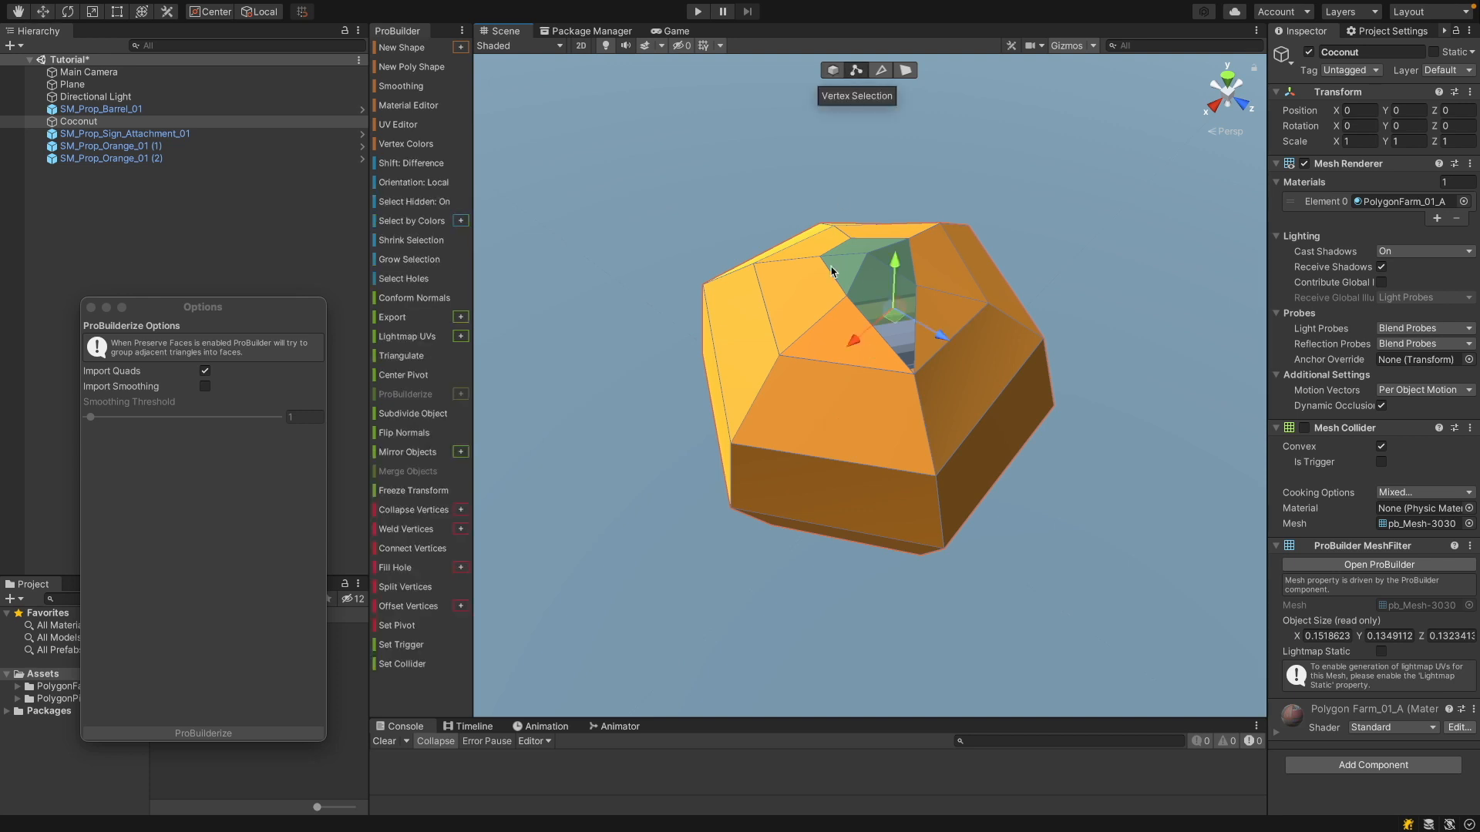
click(780, 360)
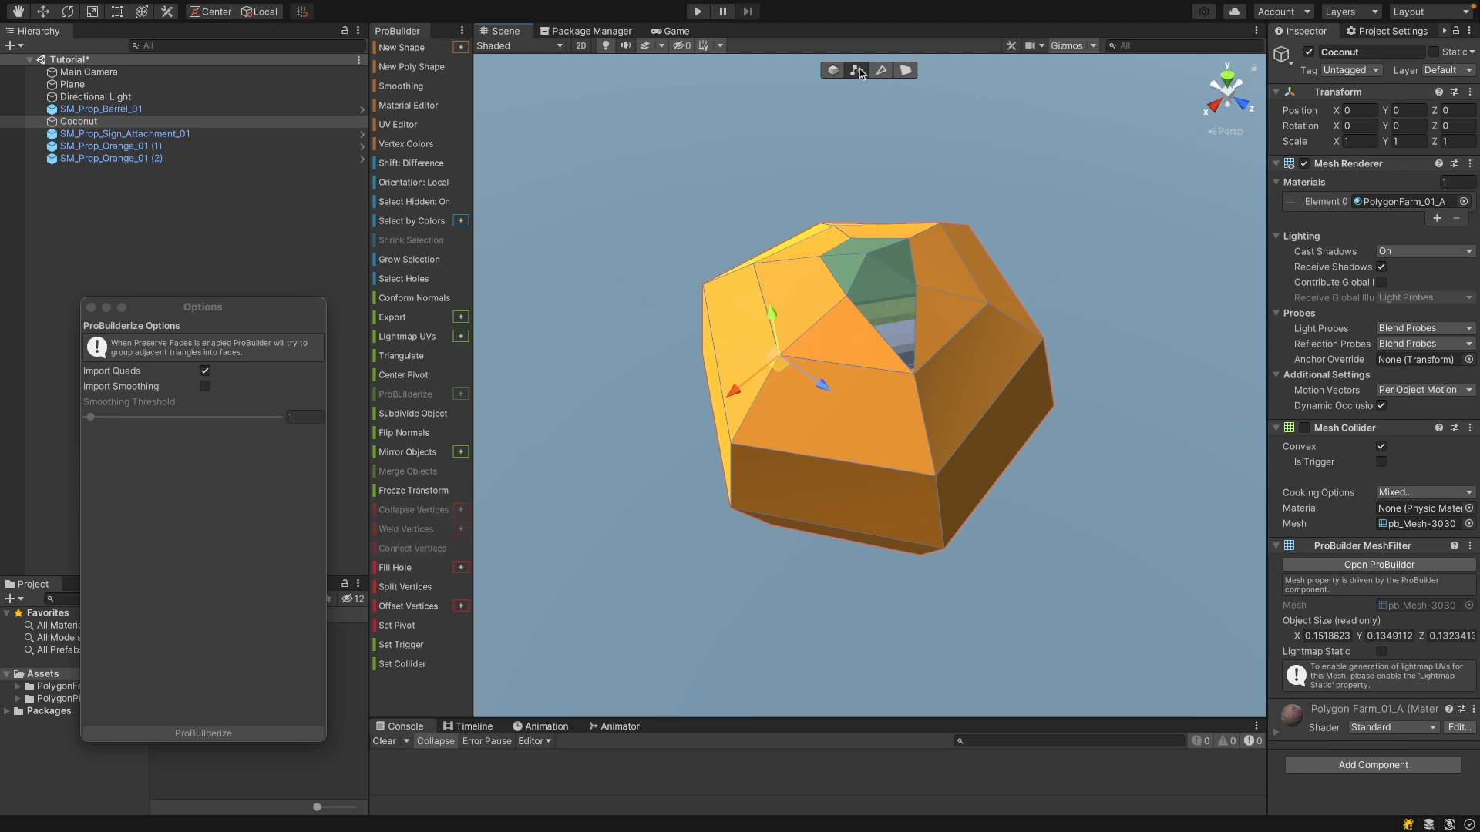
click(847, 297)
click(989, 312)
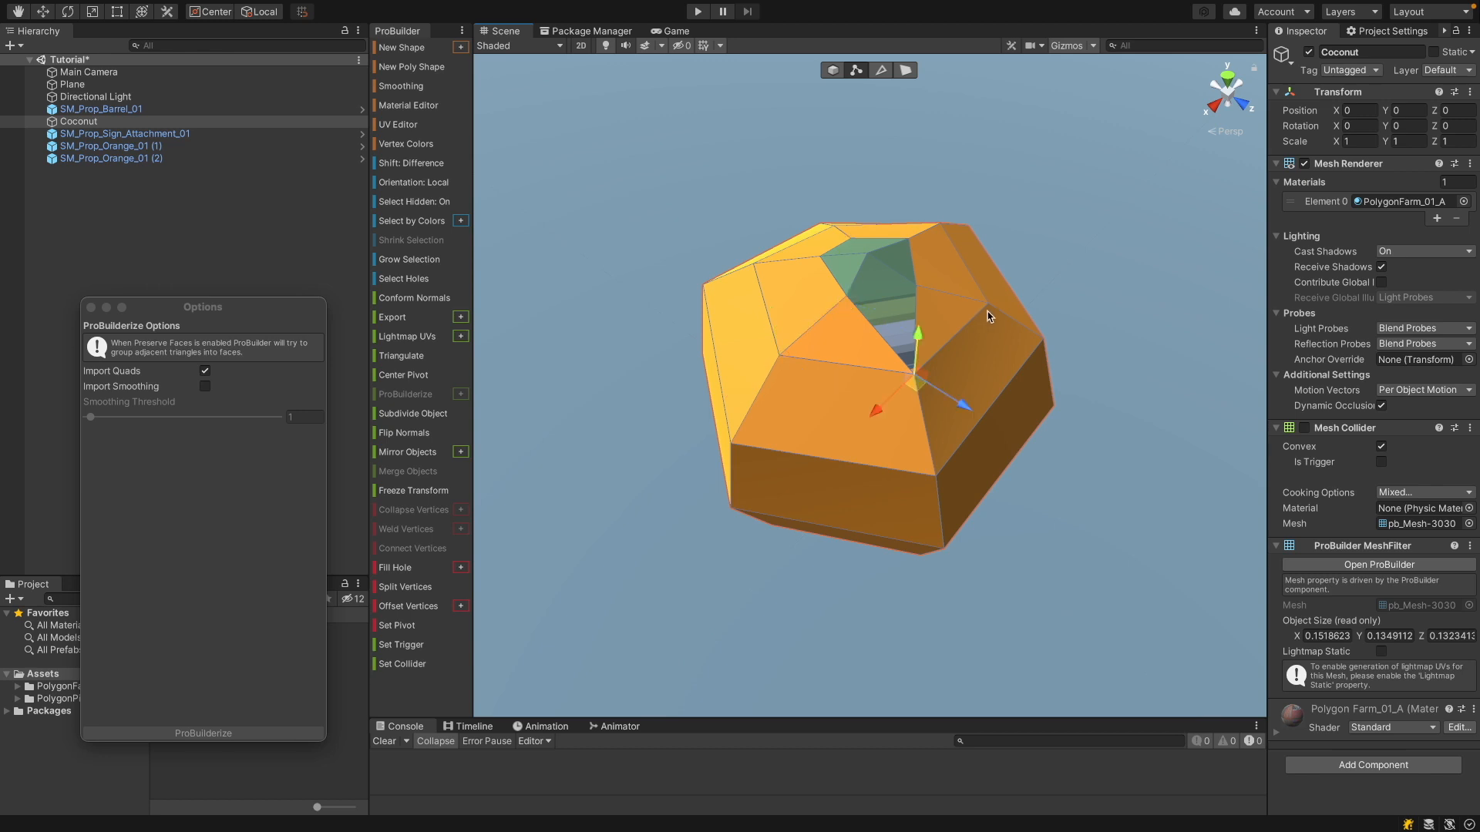
Pick single edges on the Coconut in edge selection mode and single faces in face selection mode
click(882, 72)
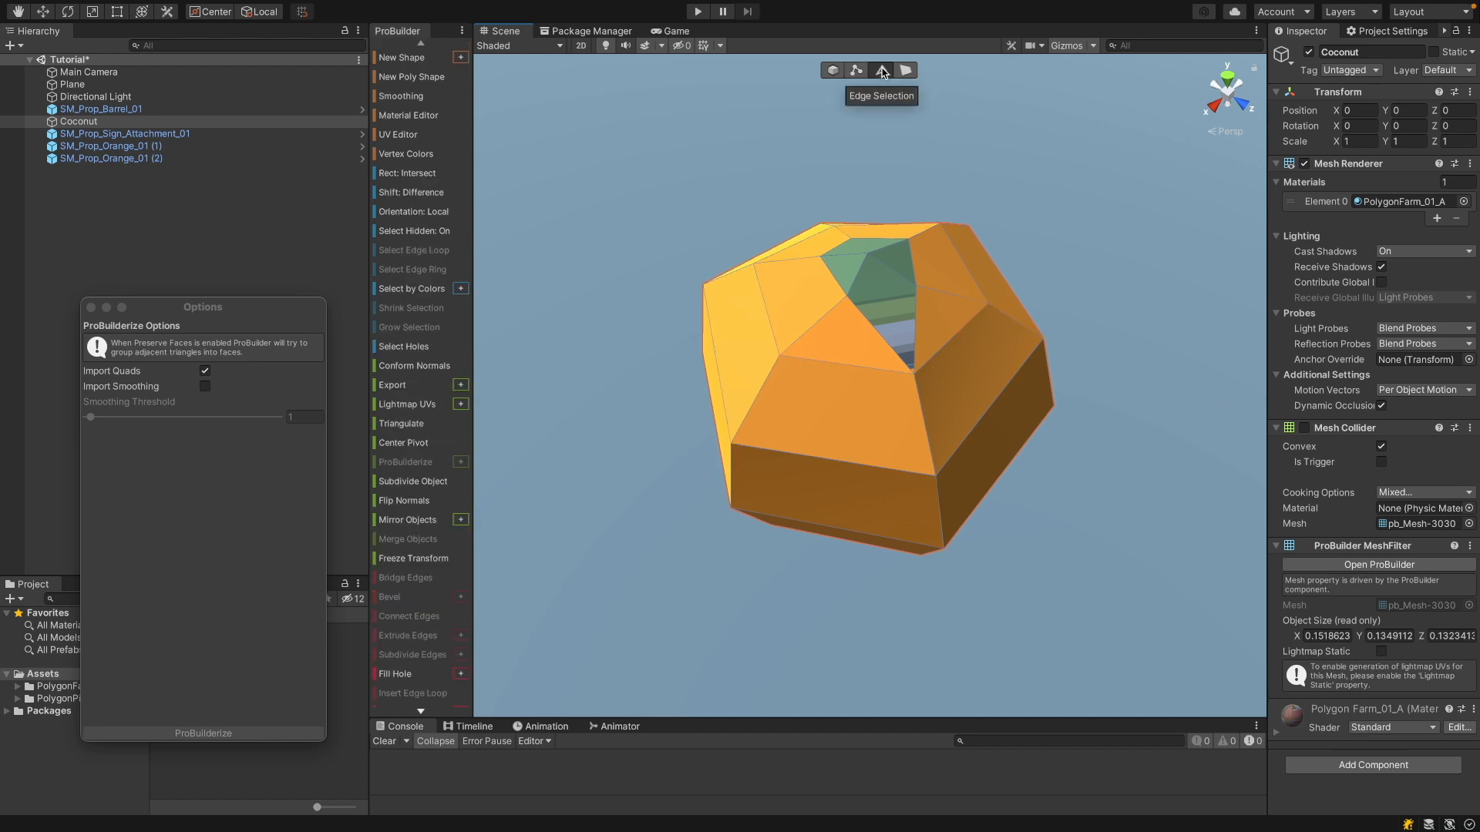
click(844, 368)
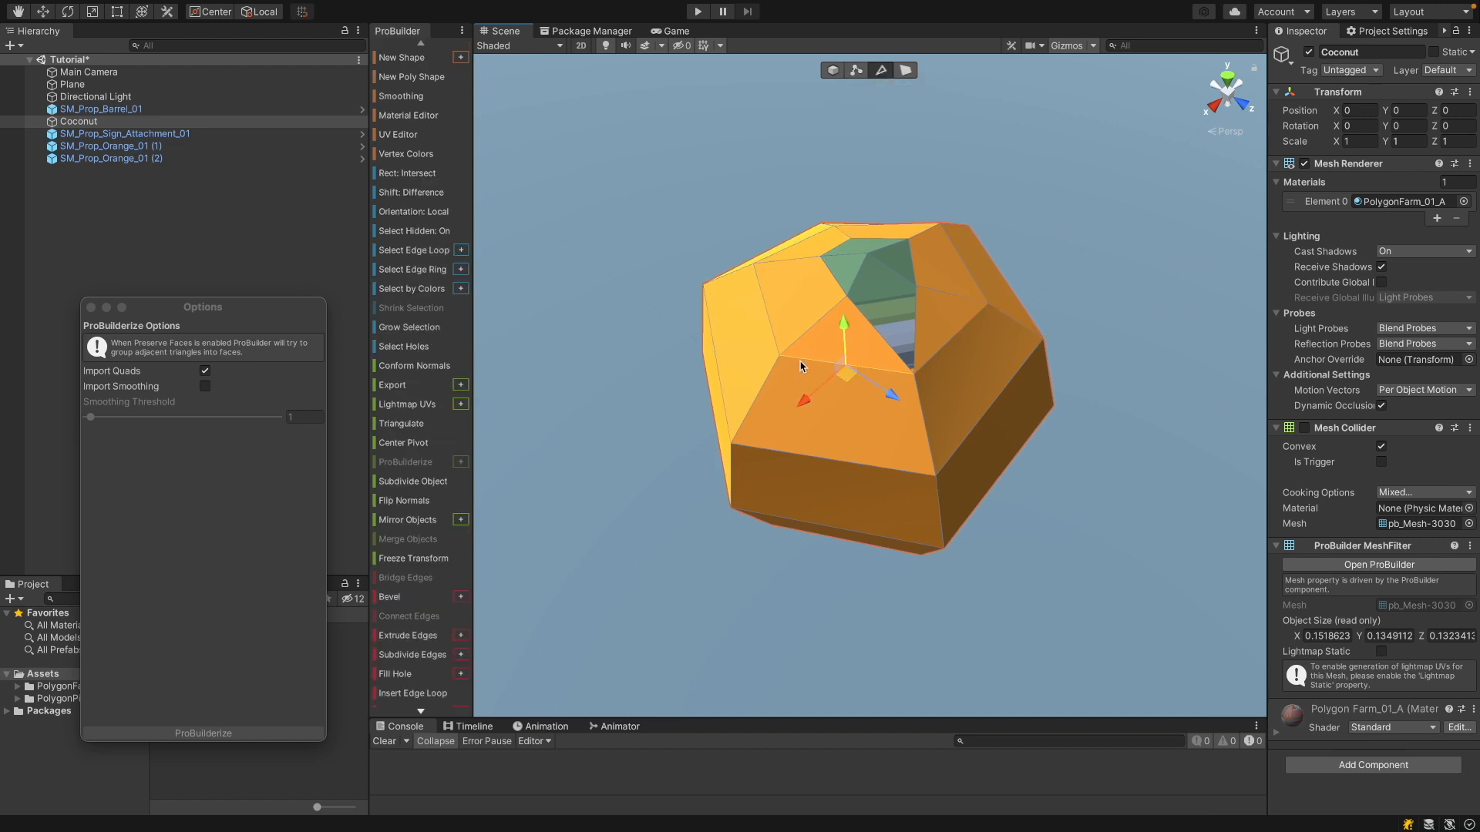
click(955, 342)
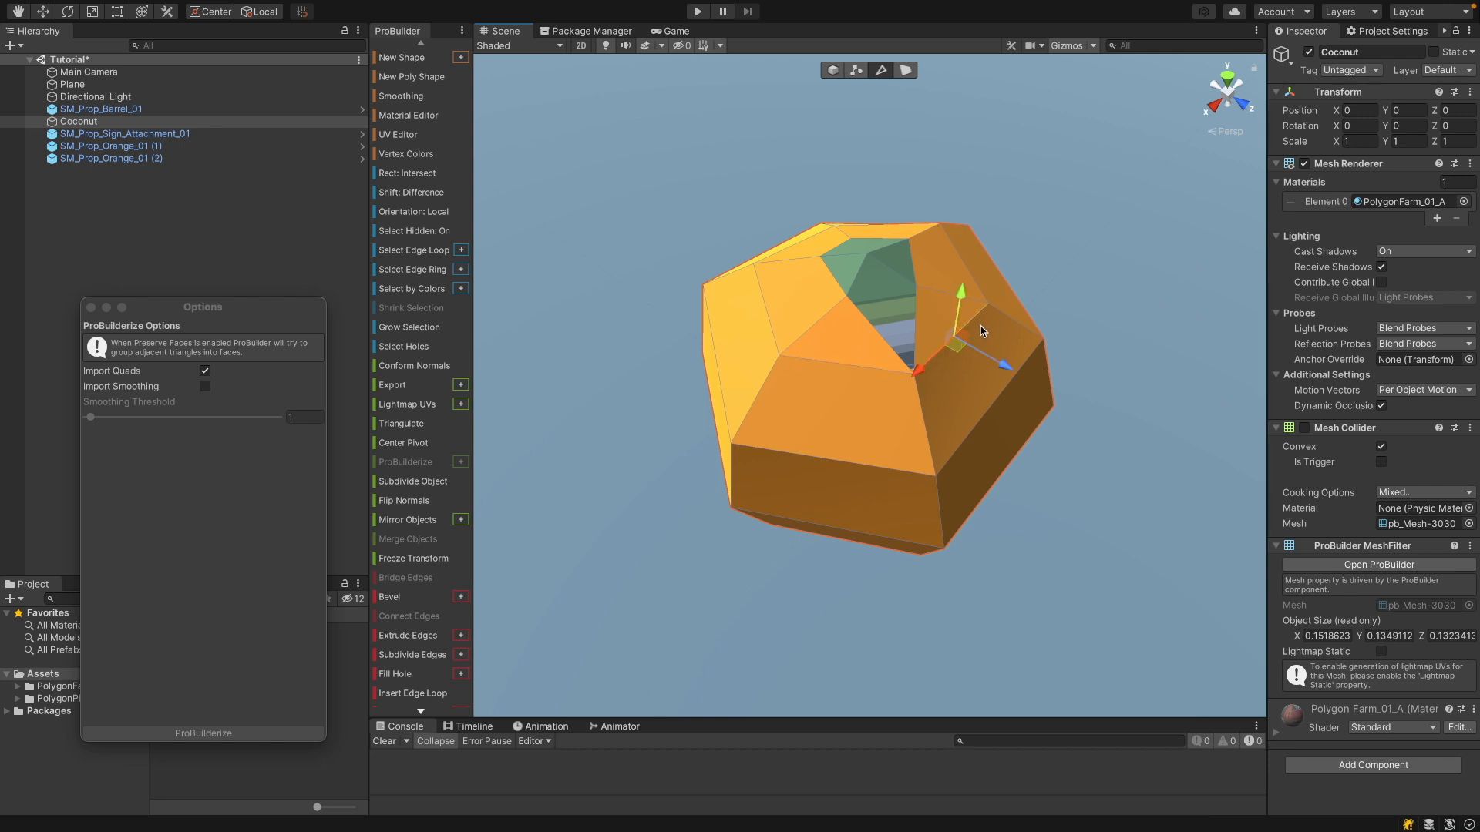
click(906, 71)
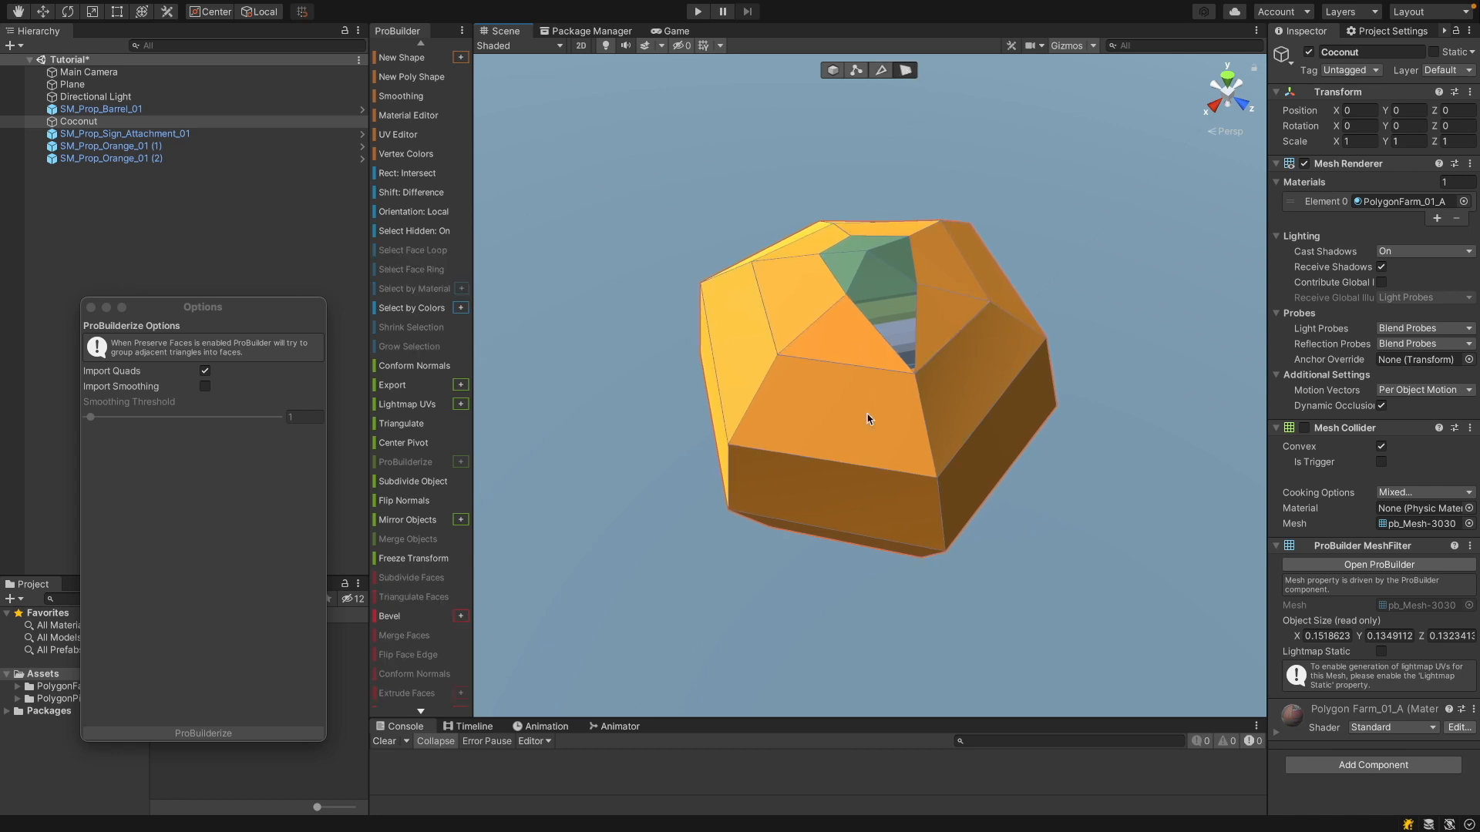
click(853, 431)
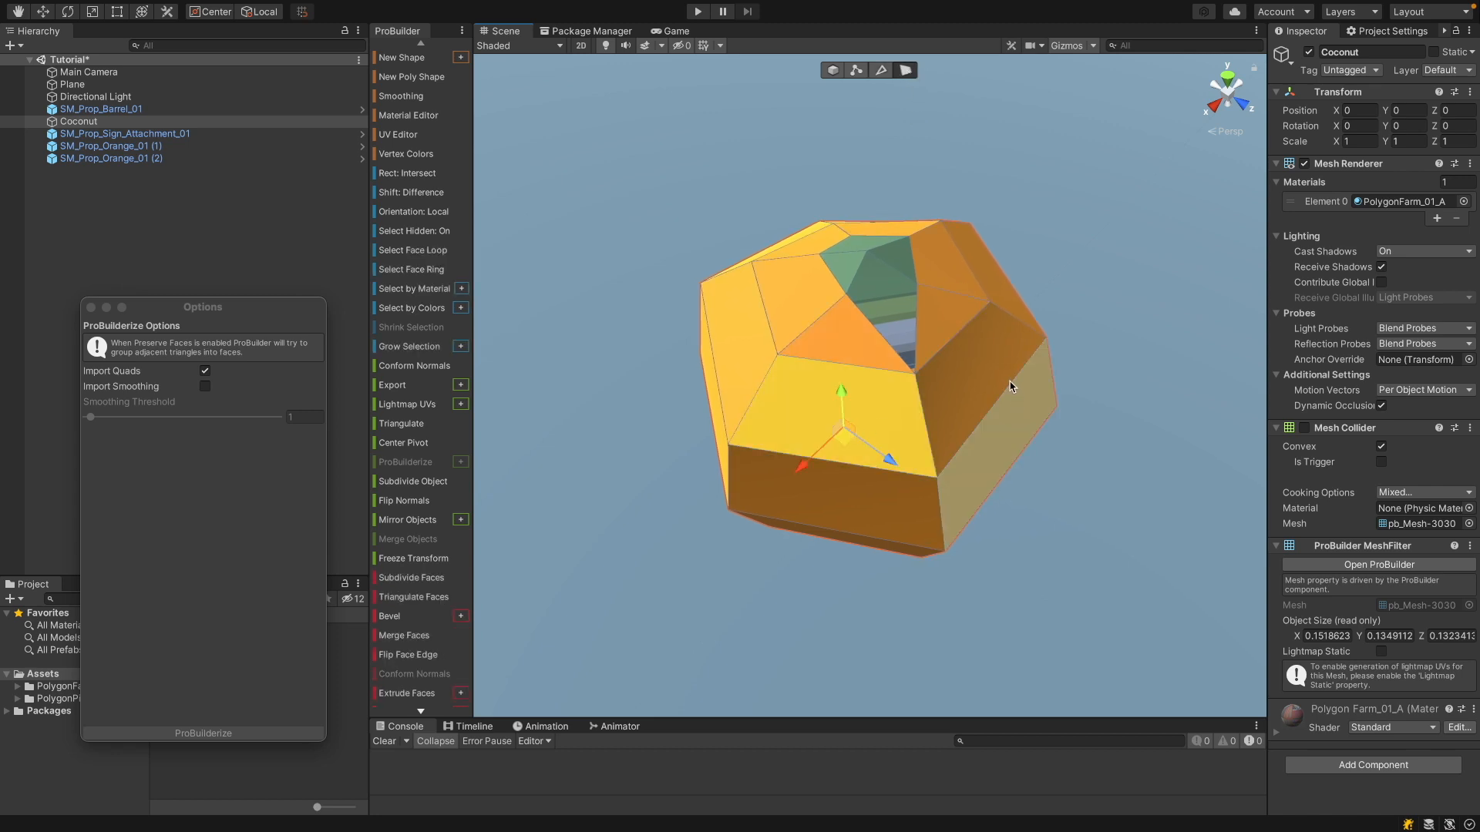
click(977, 376)
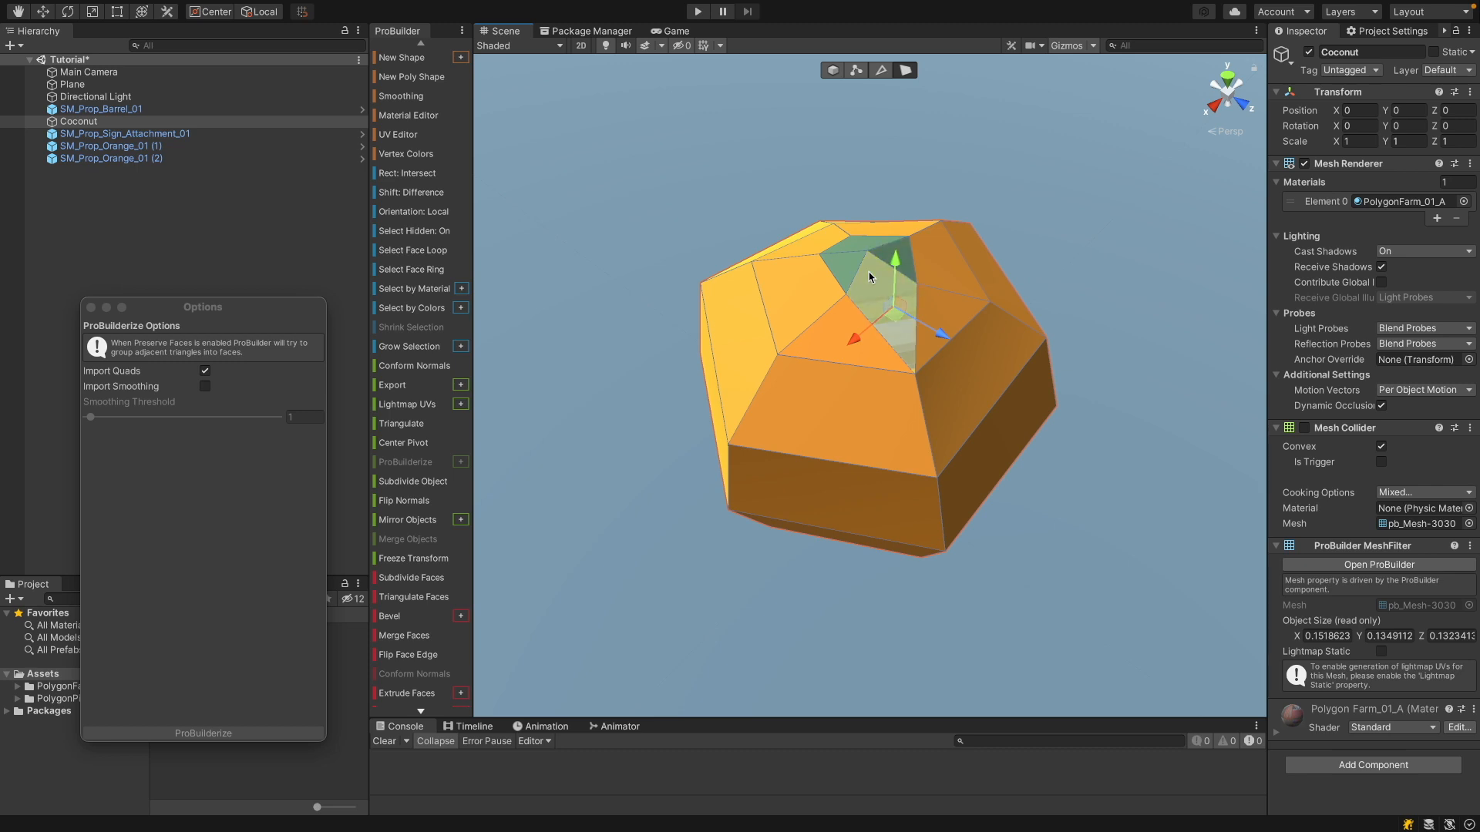
Split the Coconut's stretched green face by connecting two opposite vertices on its sides with Connect Vertices
click(856, 71)
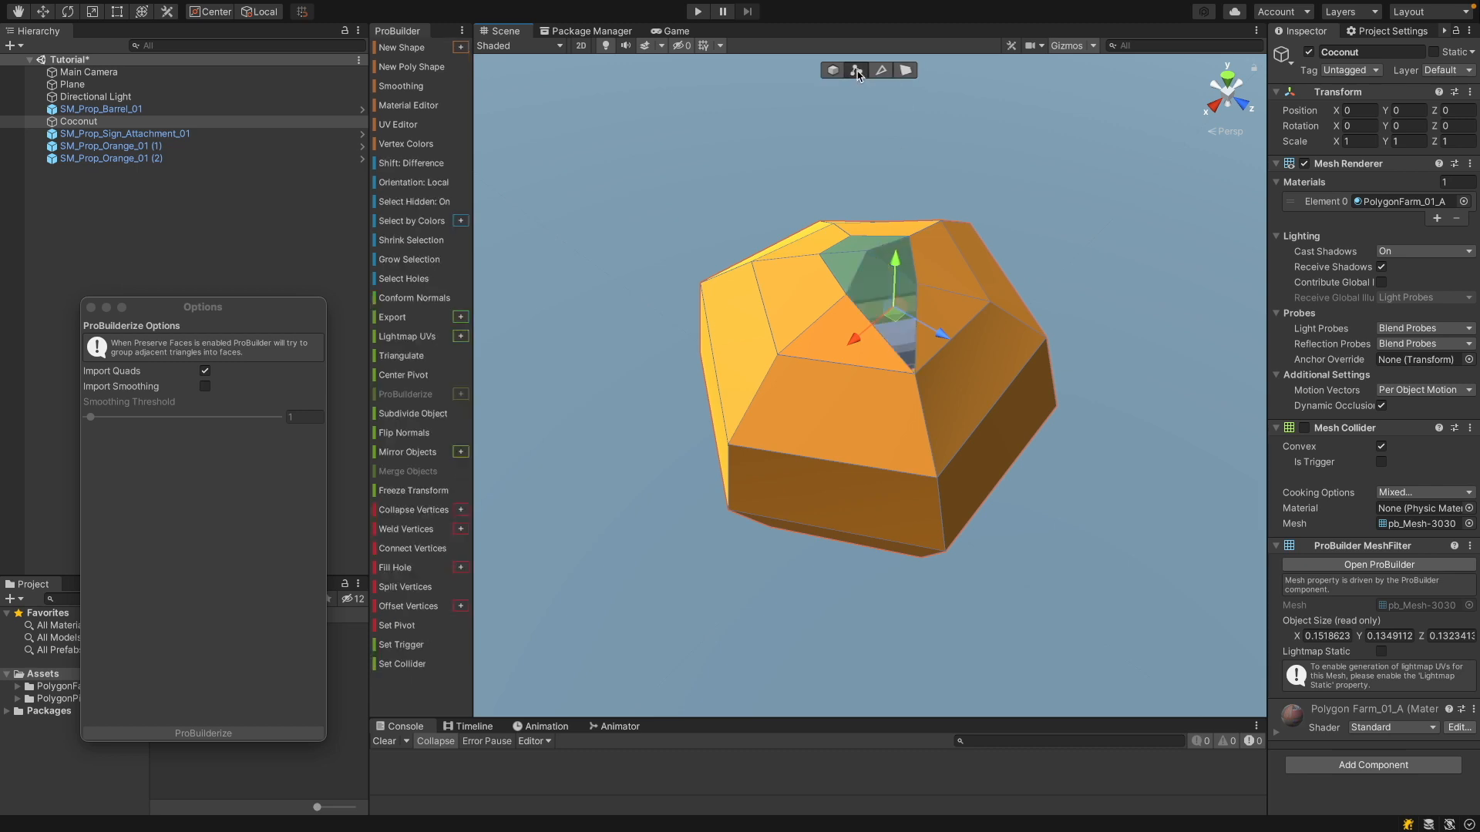
click(917, 289)
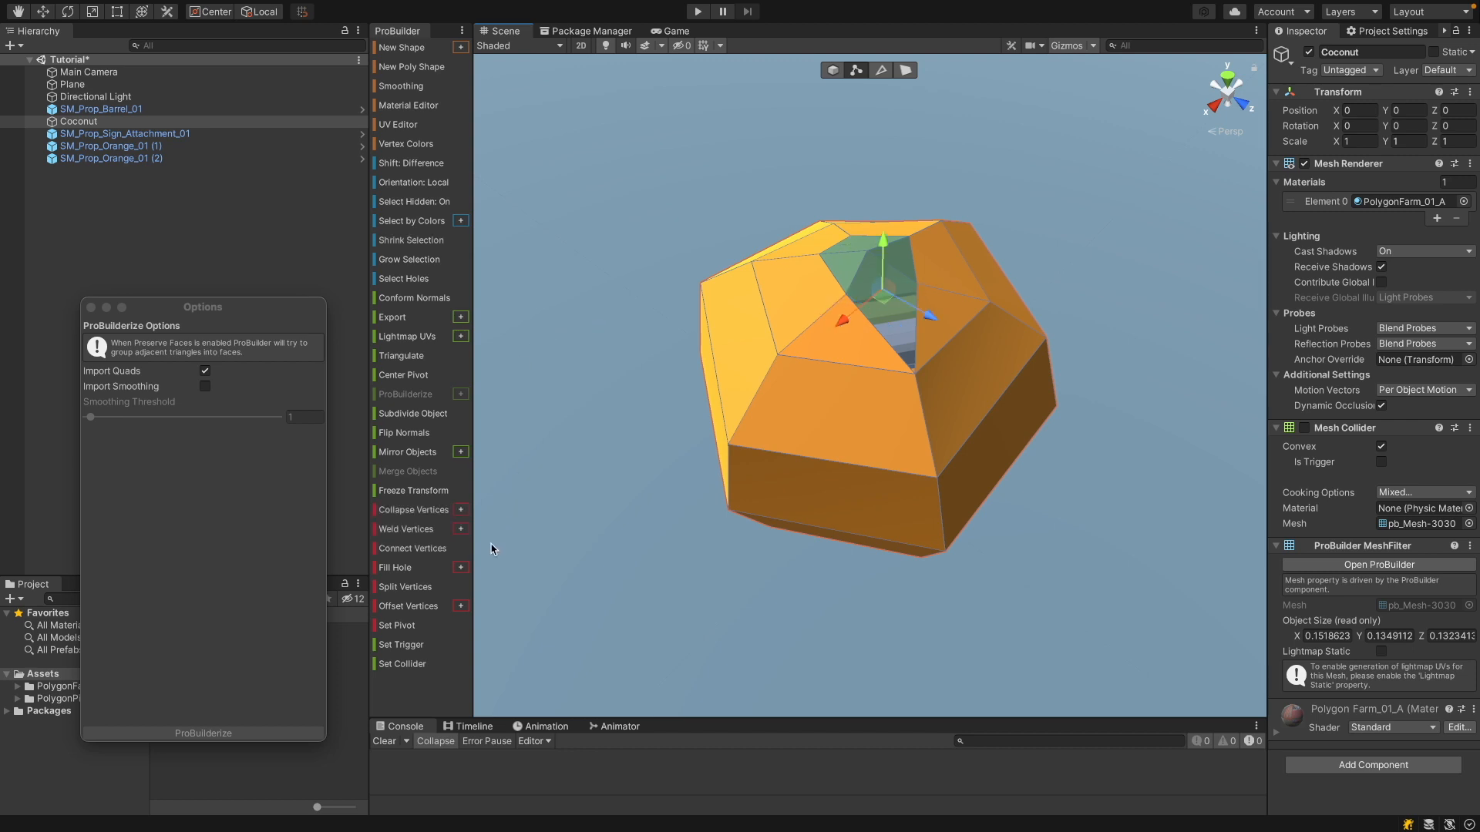
click(411, 551)
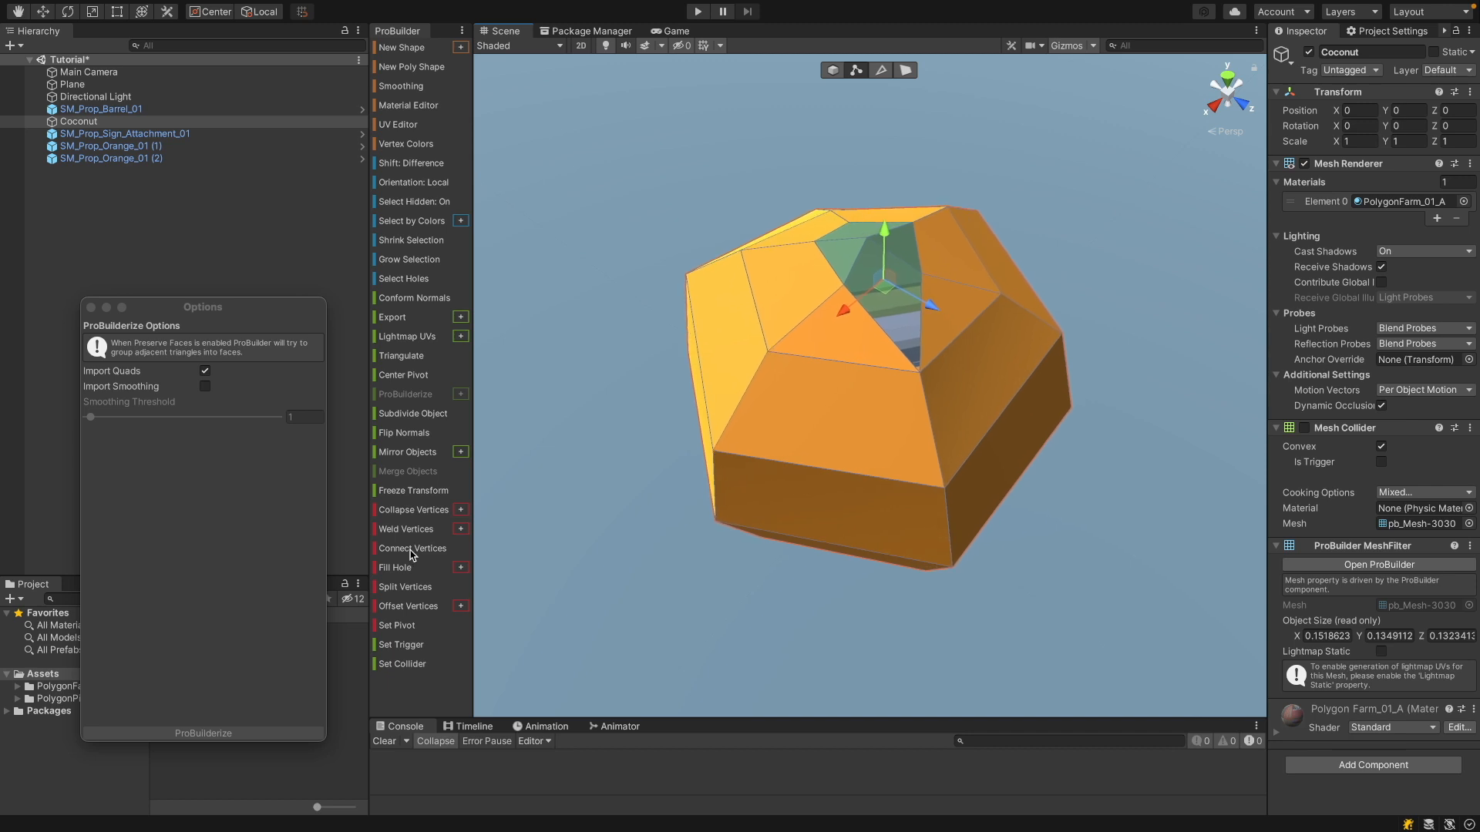
click(411, 552)
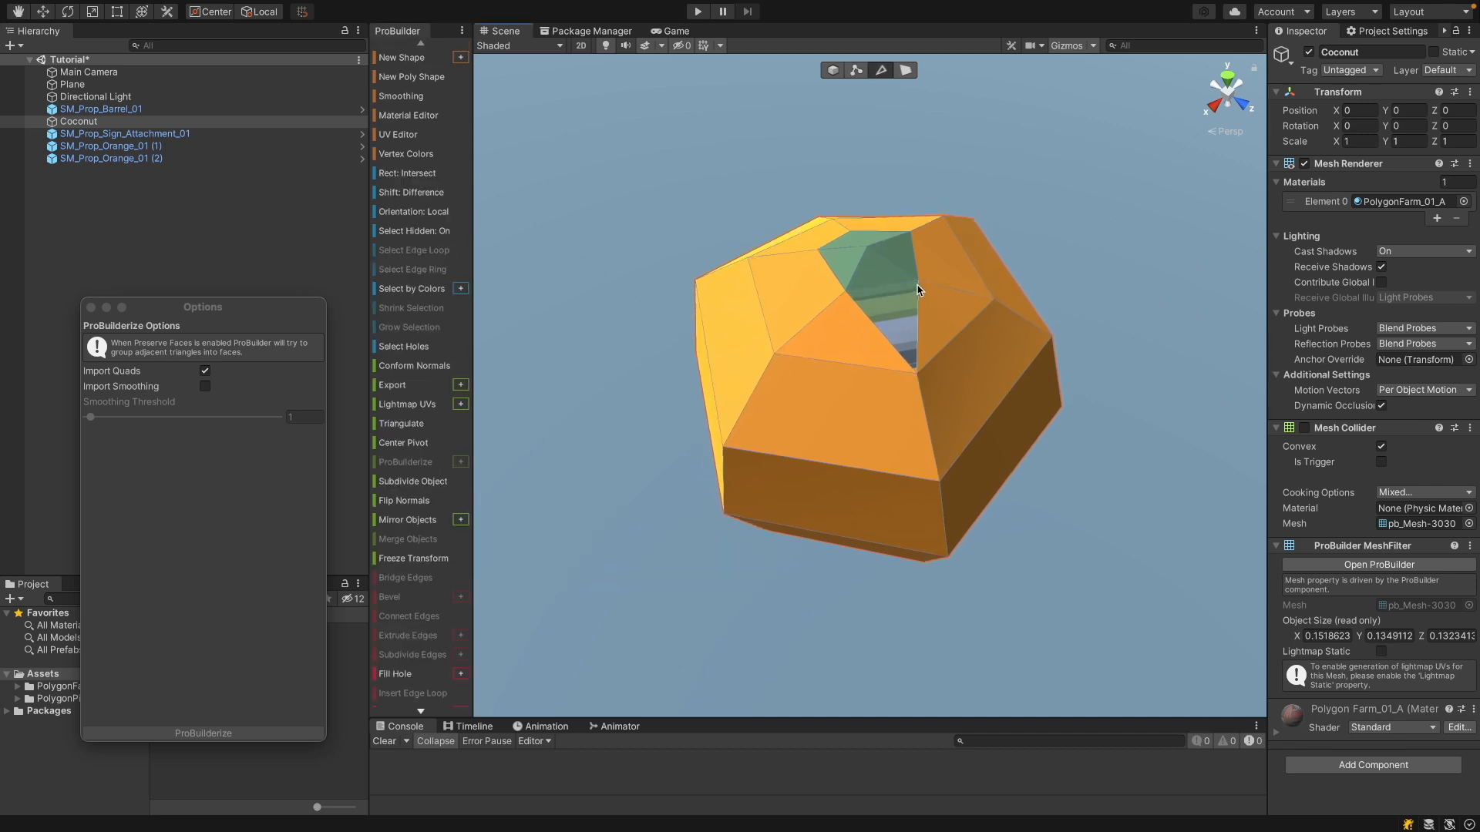
Select the two faces on either side of the new edge one at a time in face selection mode
click(906, 70)
click(880, 272)
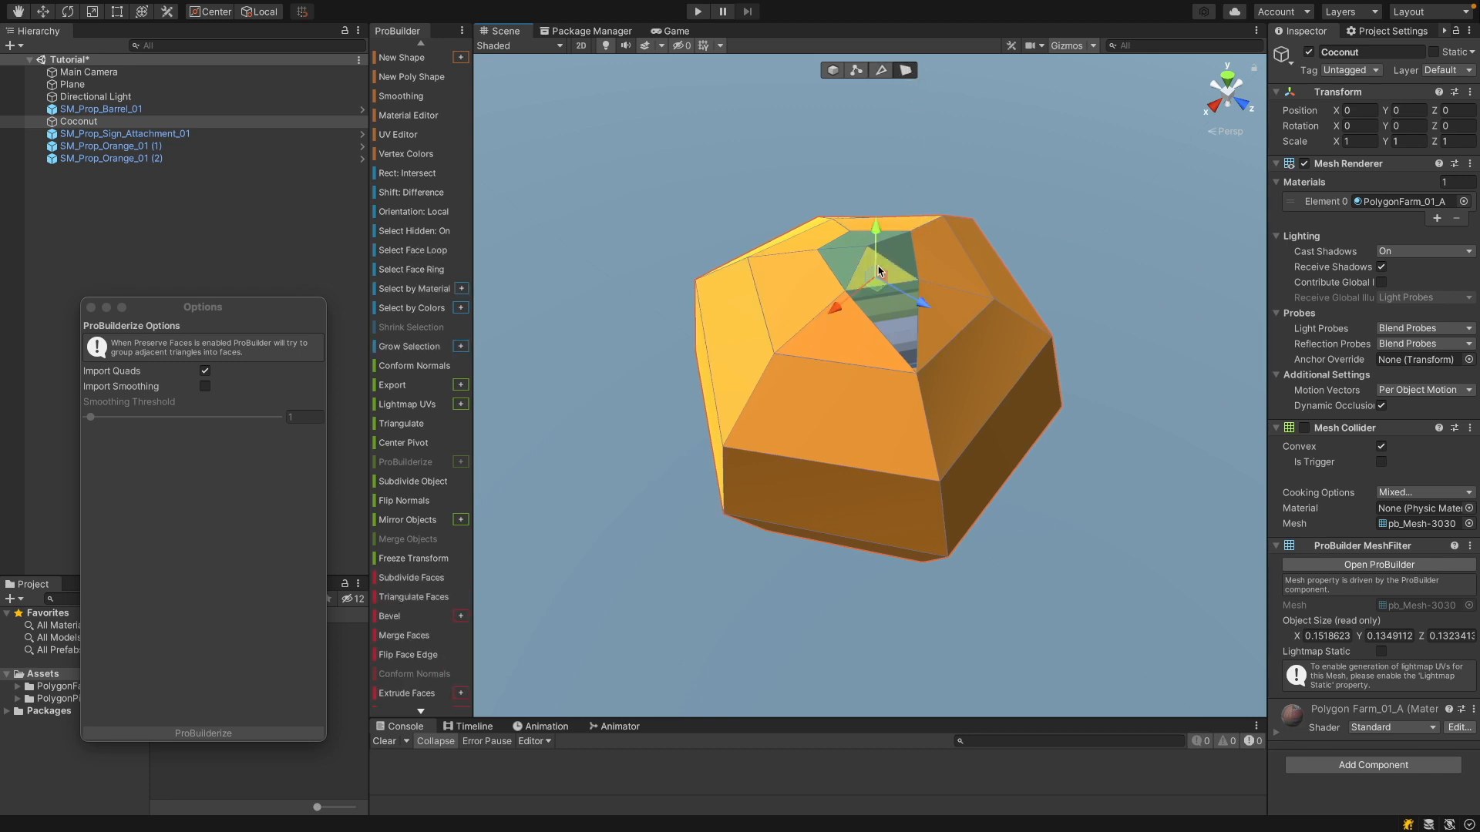
click(904, 330)
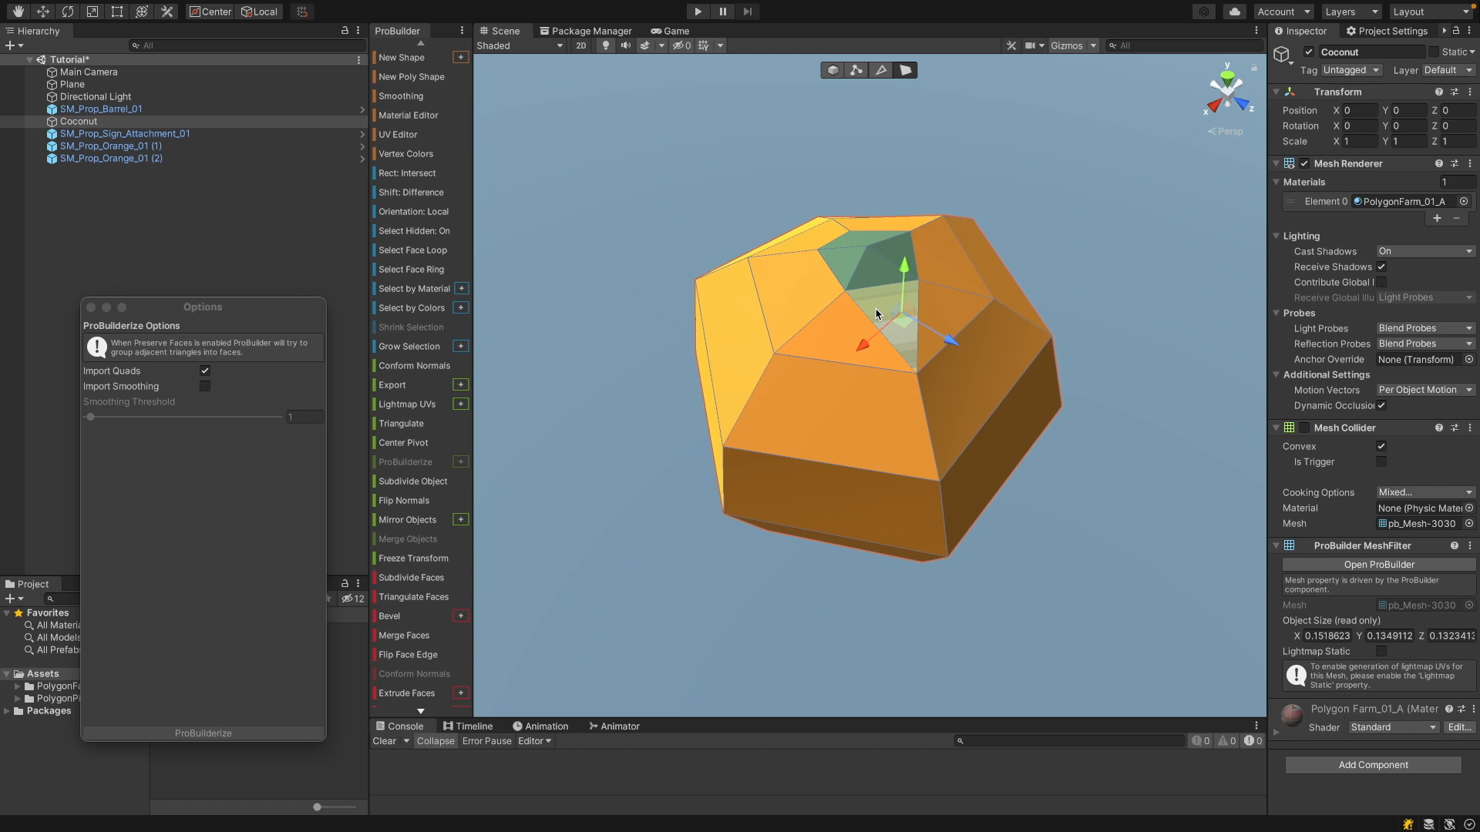
Frame SM_Prop_Sign_Attachment_01 from the front, close the ProBuilderize options and ProBuilderize the sign
double_click(171, 136)
alt+drag(859, 463, 982, 329)
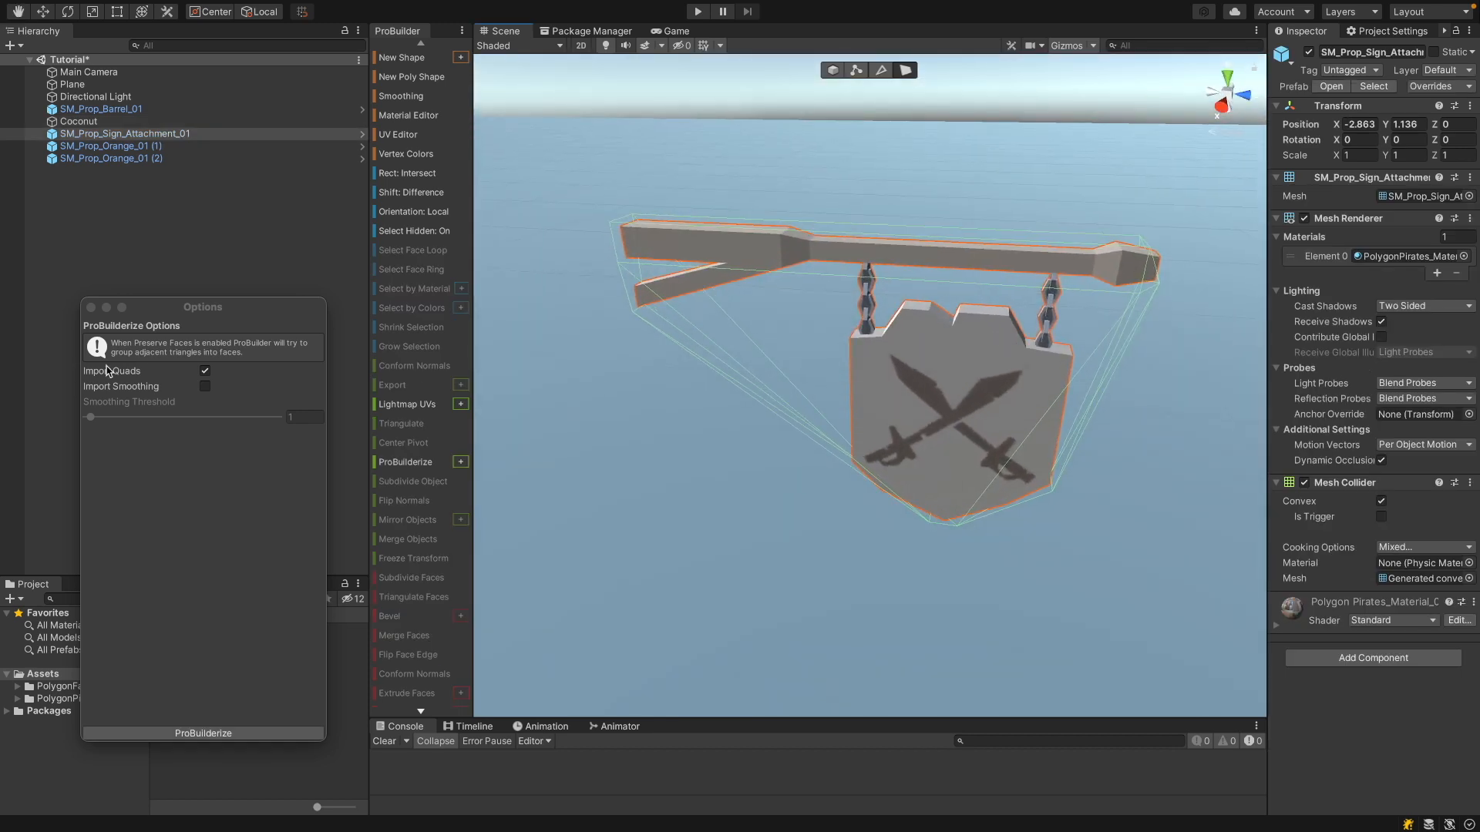
click(91, 307)
click(406, 462)
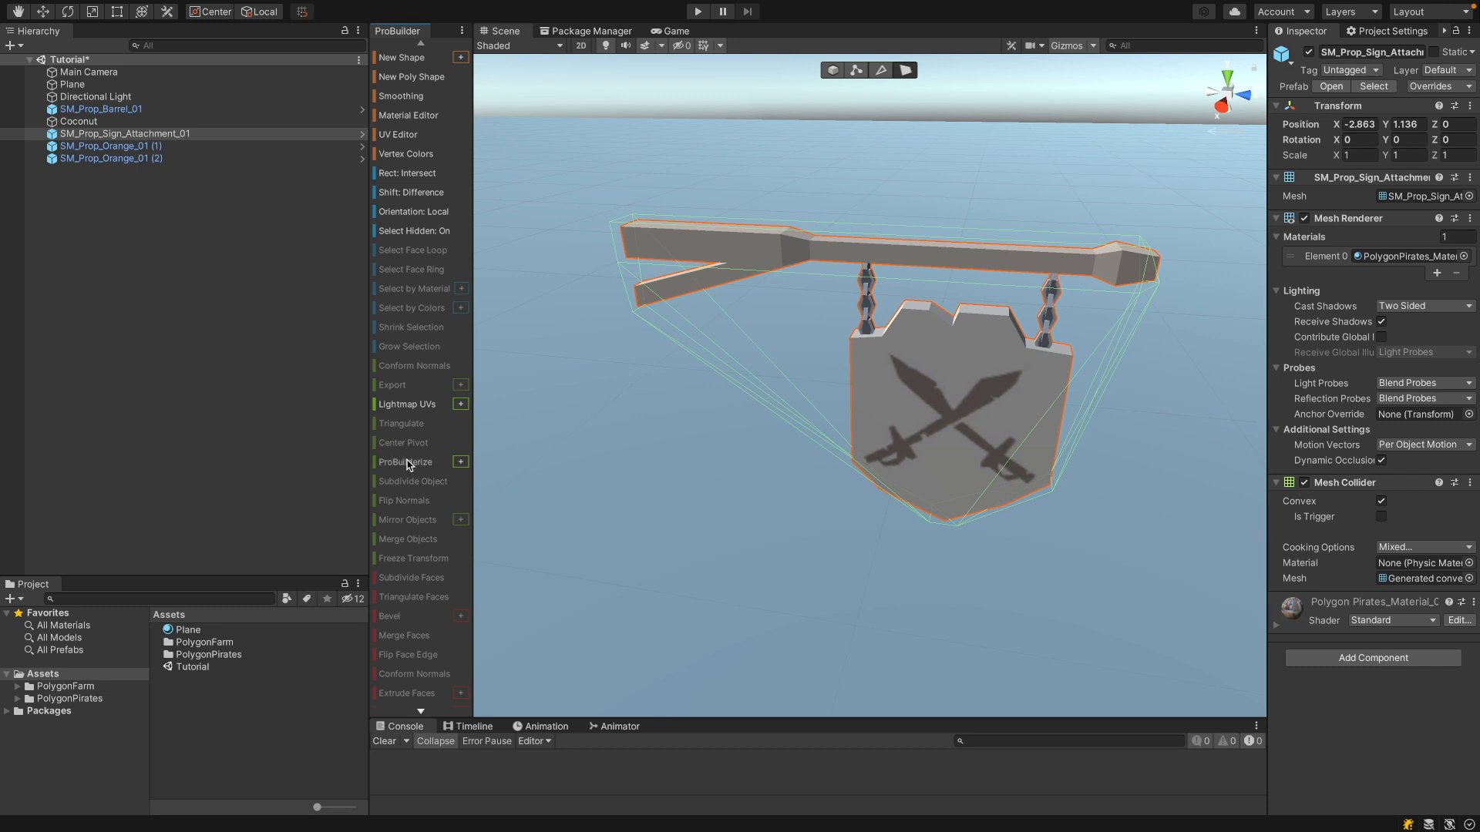
Examine in the UV Editor how the sign's two central front faces map onto the crossed-swords texture
click(999, 417)
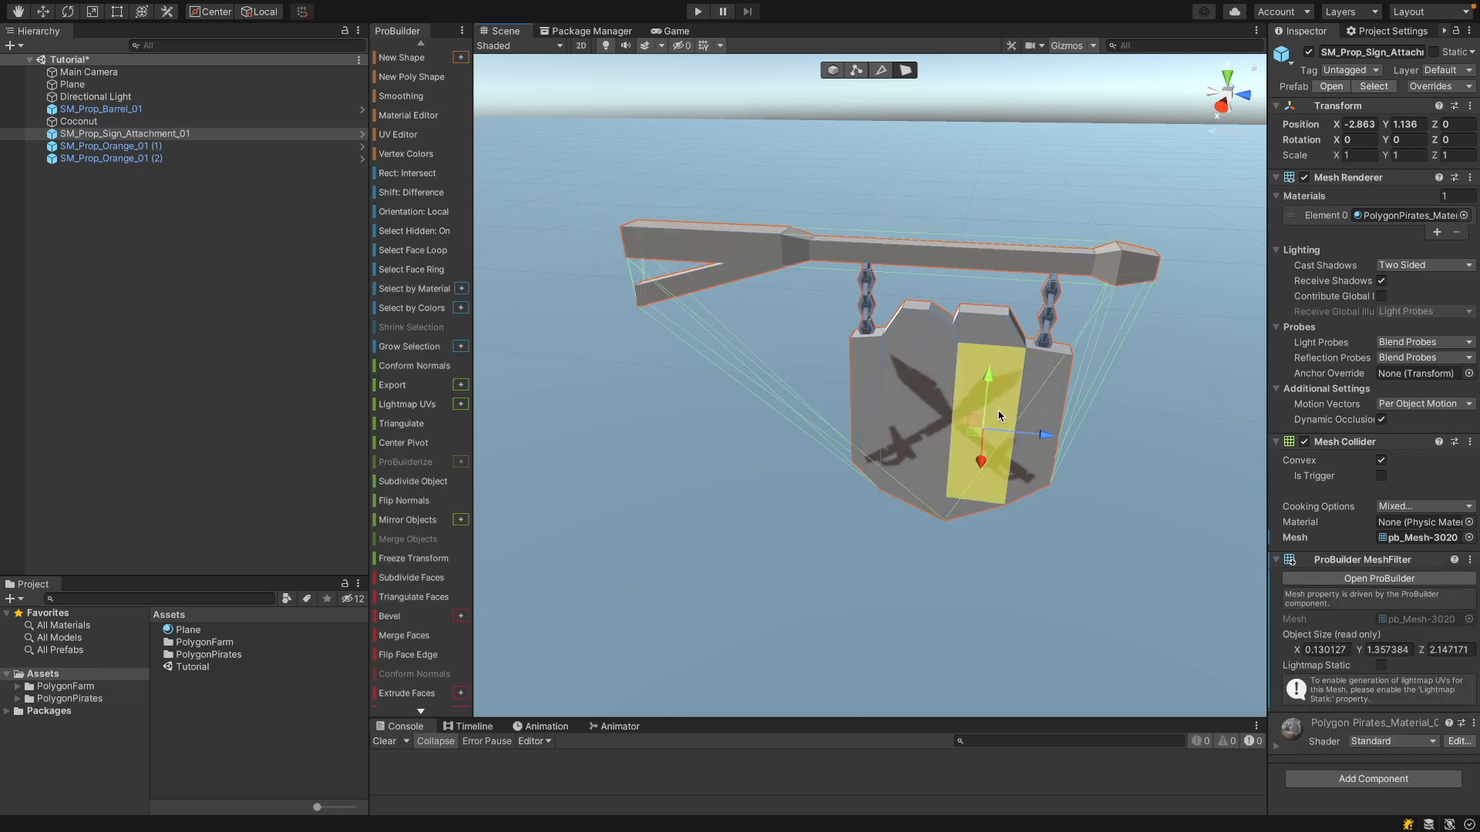
click(398, 135)
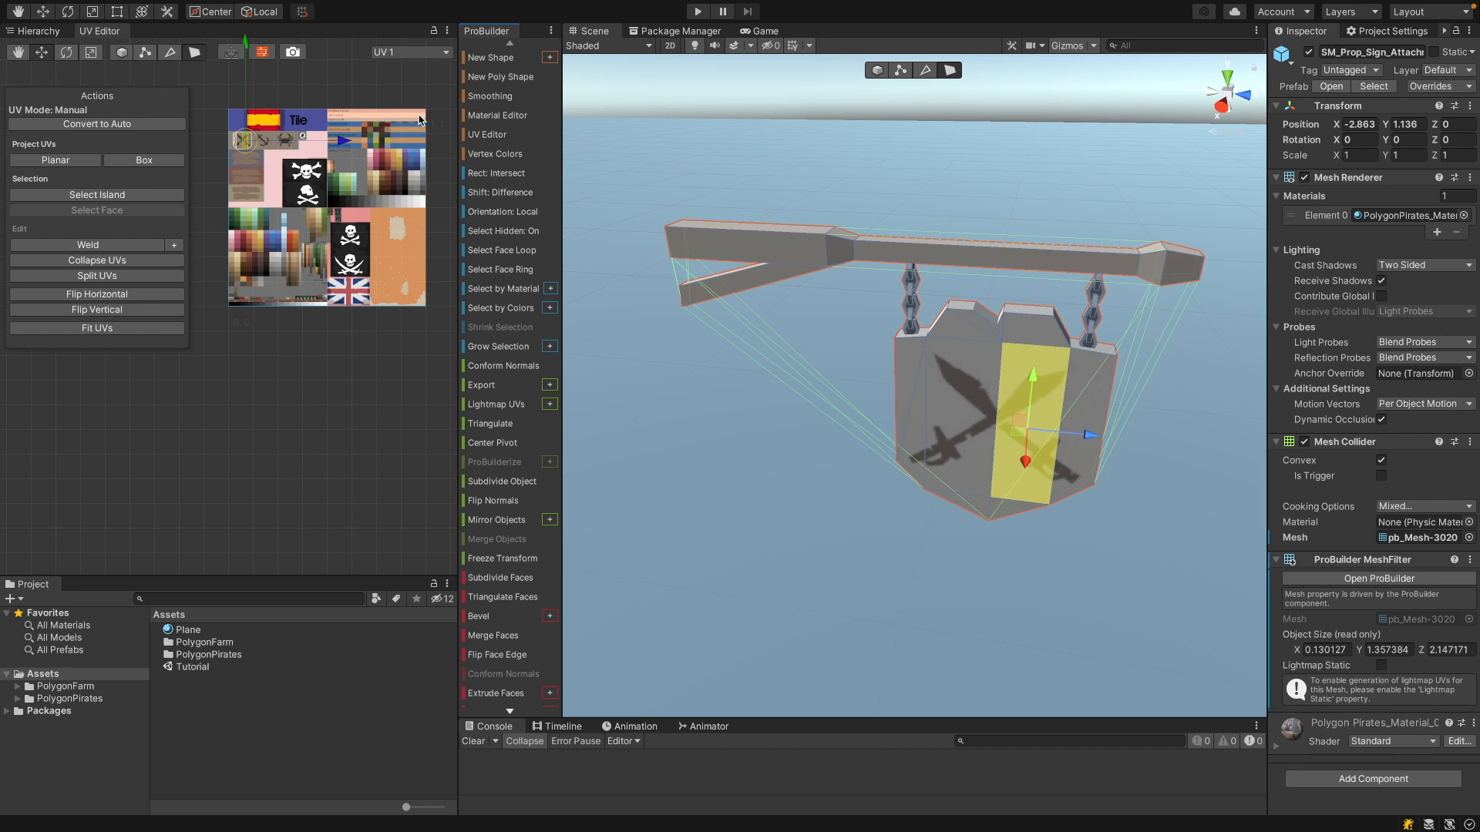
scroll(296, 178, up, 10)
middle_drag(283, 155, 273, 220)
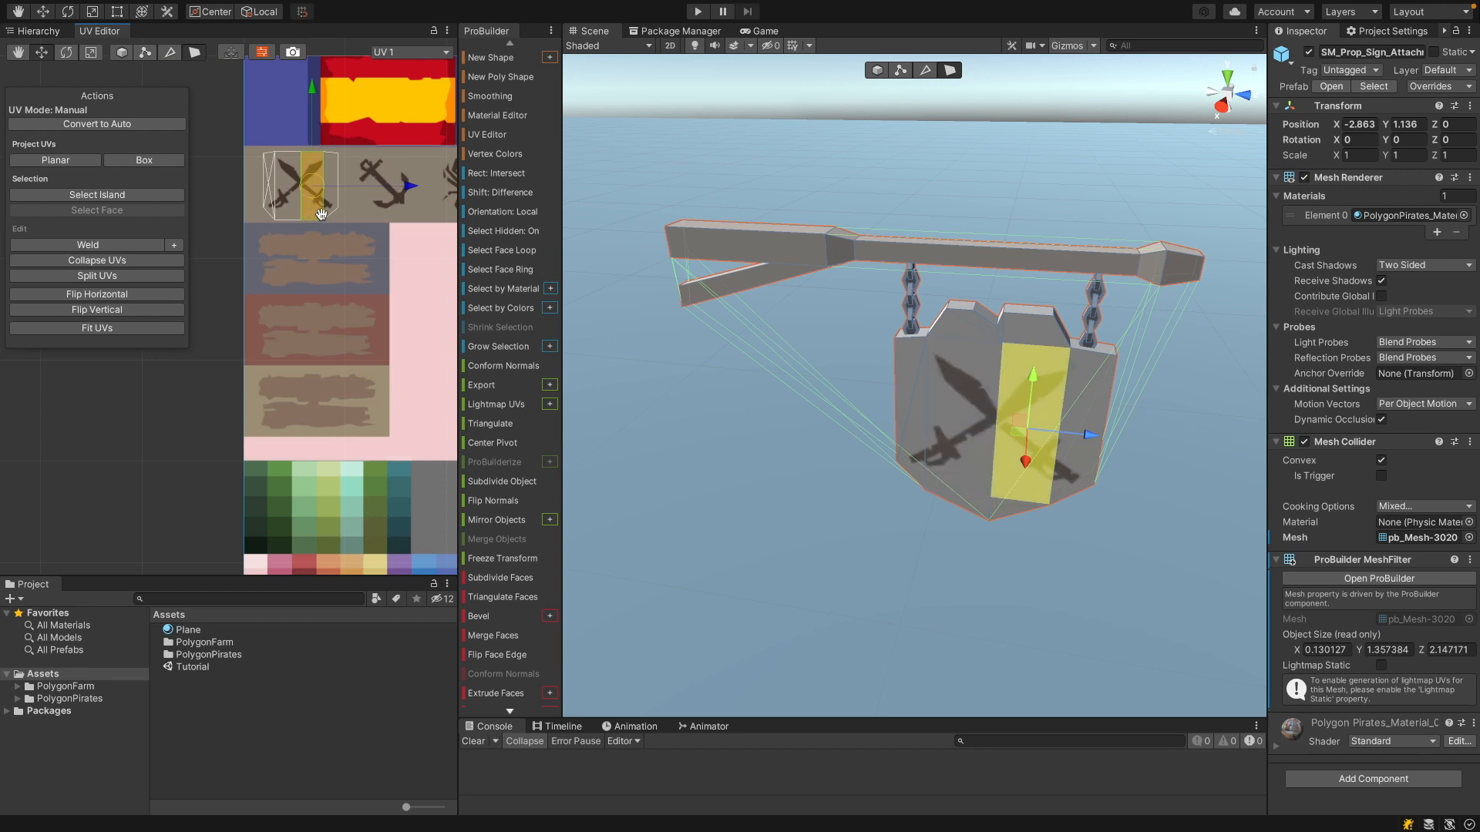
click(954, 411)
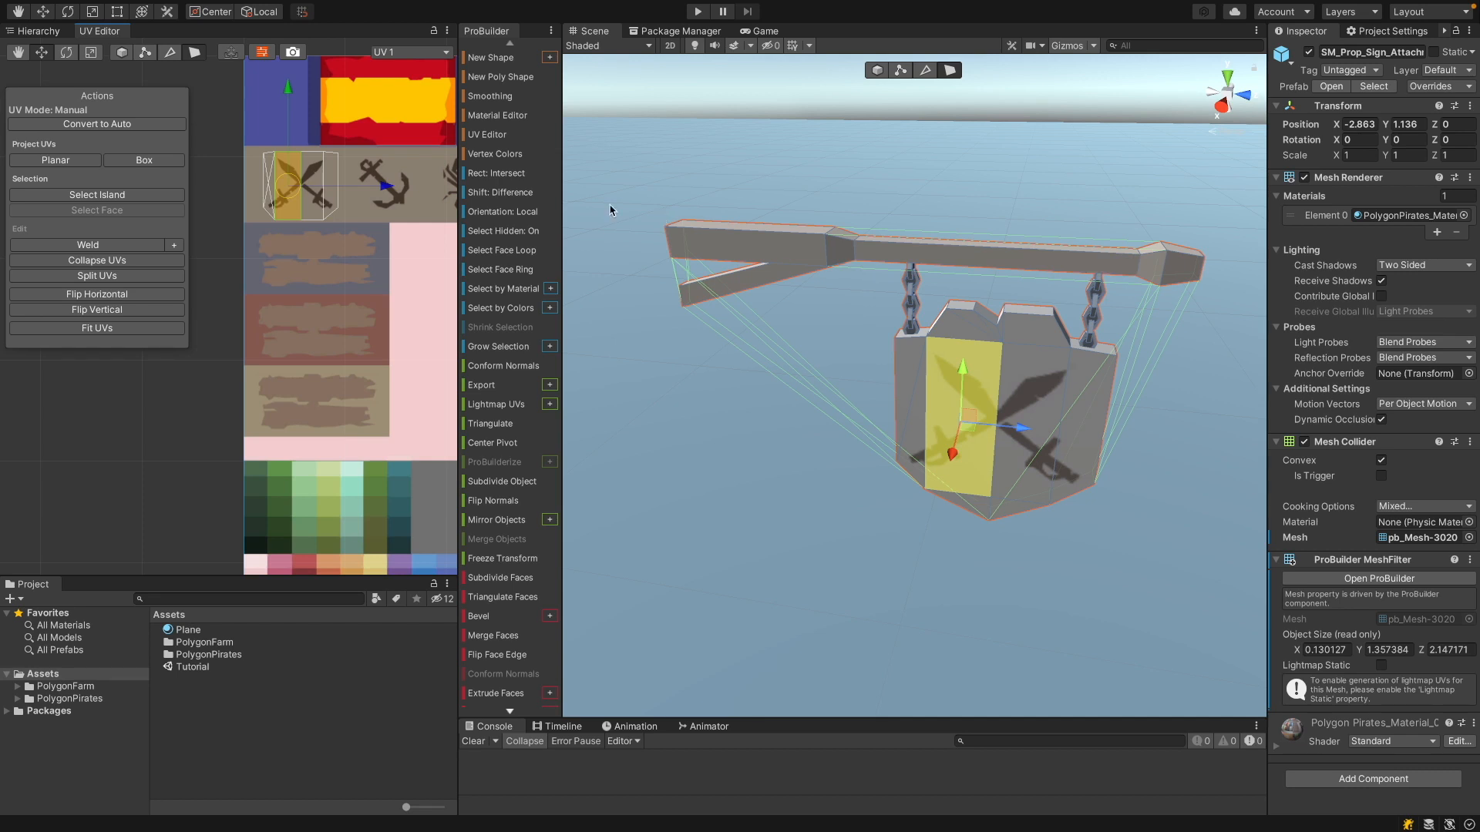
Return to the Coconut in the scene, frame it and select one of its upper orange faces
click(35, 31)
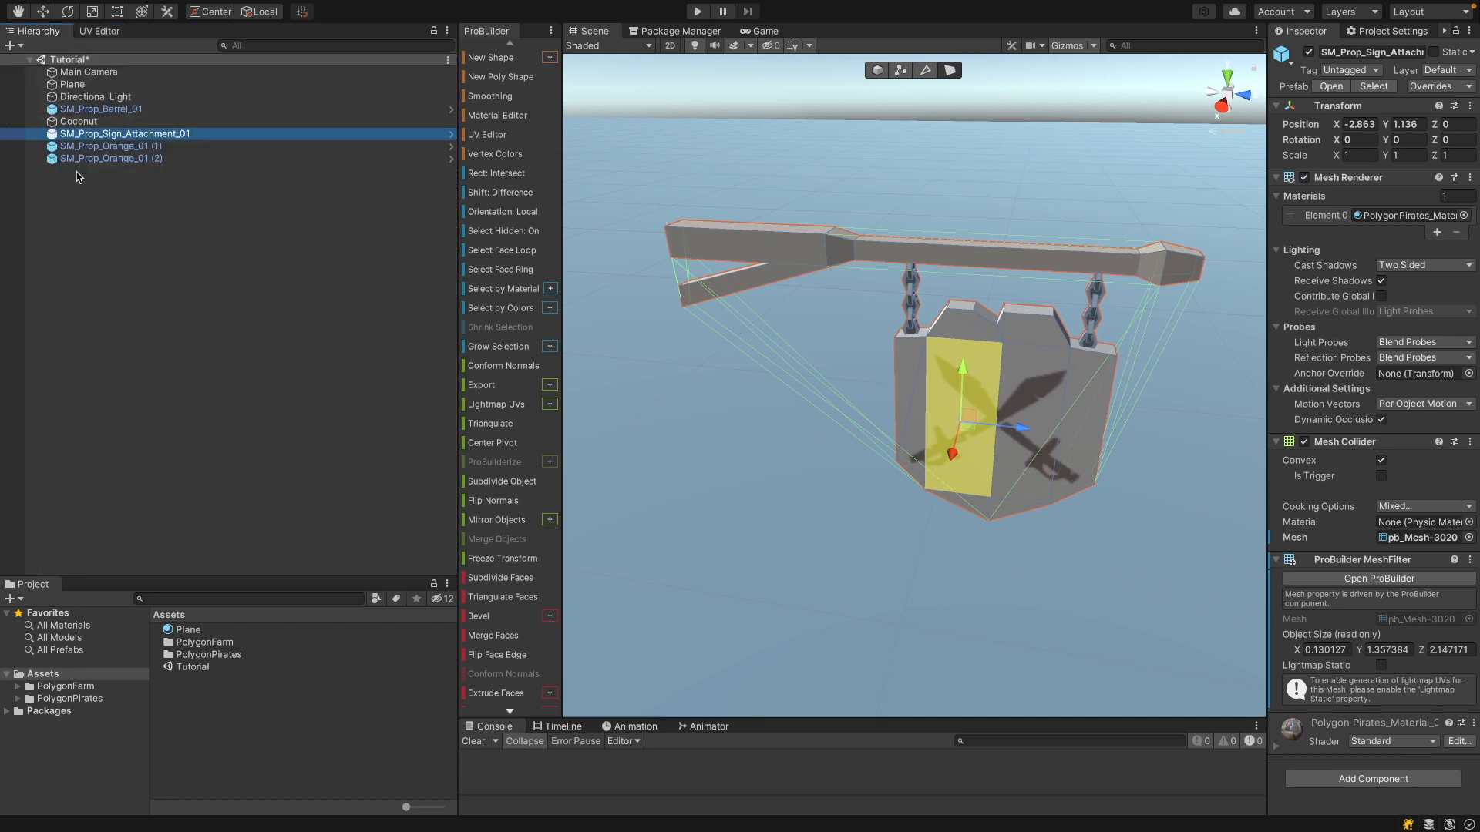
click(84, 122)
key(f)
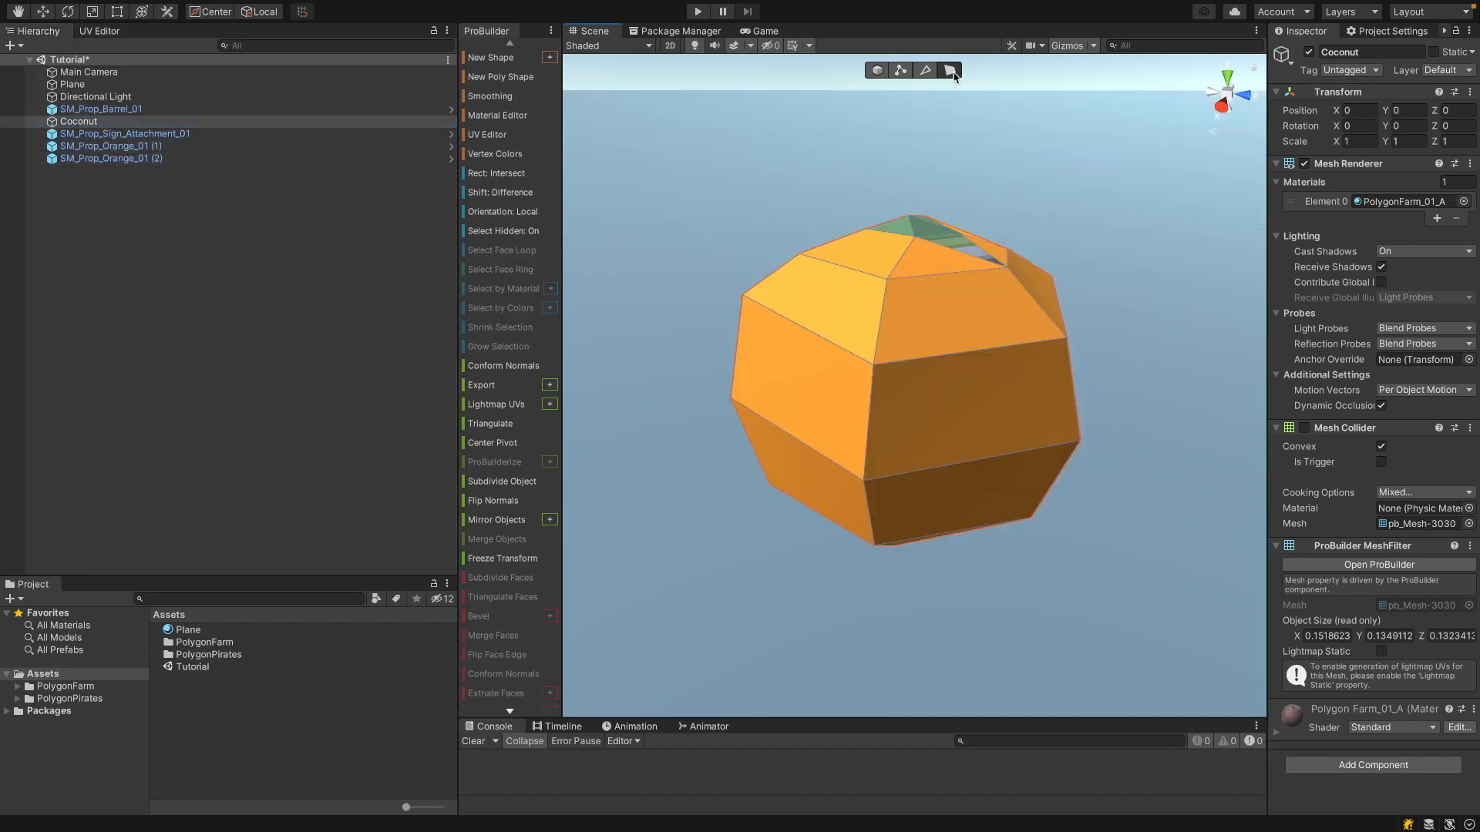
click(958, 323)
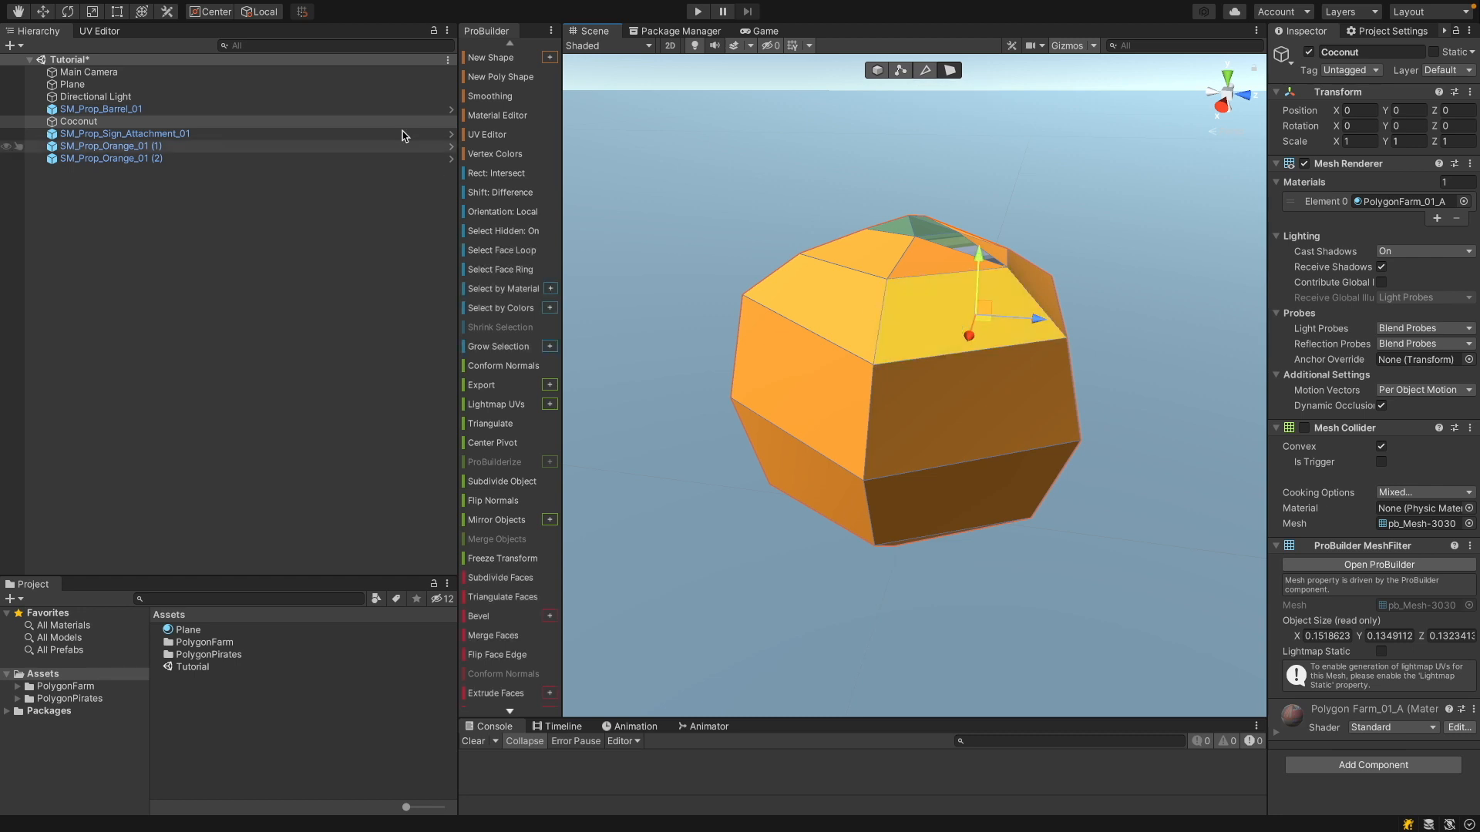
Frame the selected orange face's UVs in the UV Editor and examine where they sit on the texture atlas
click(114, 31)
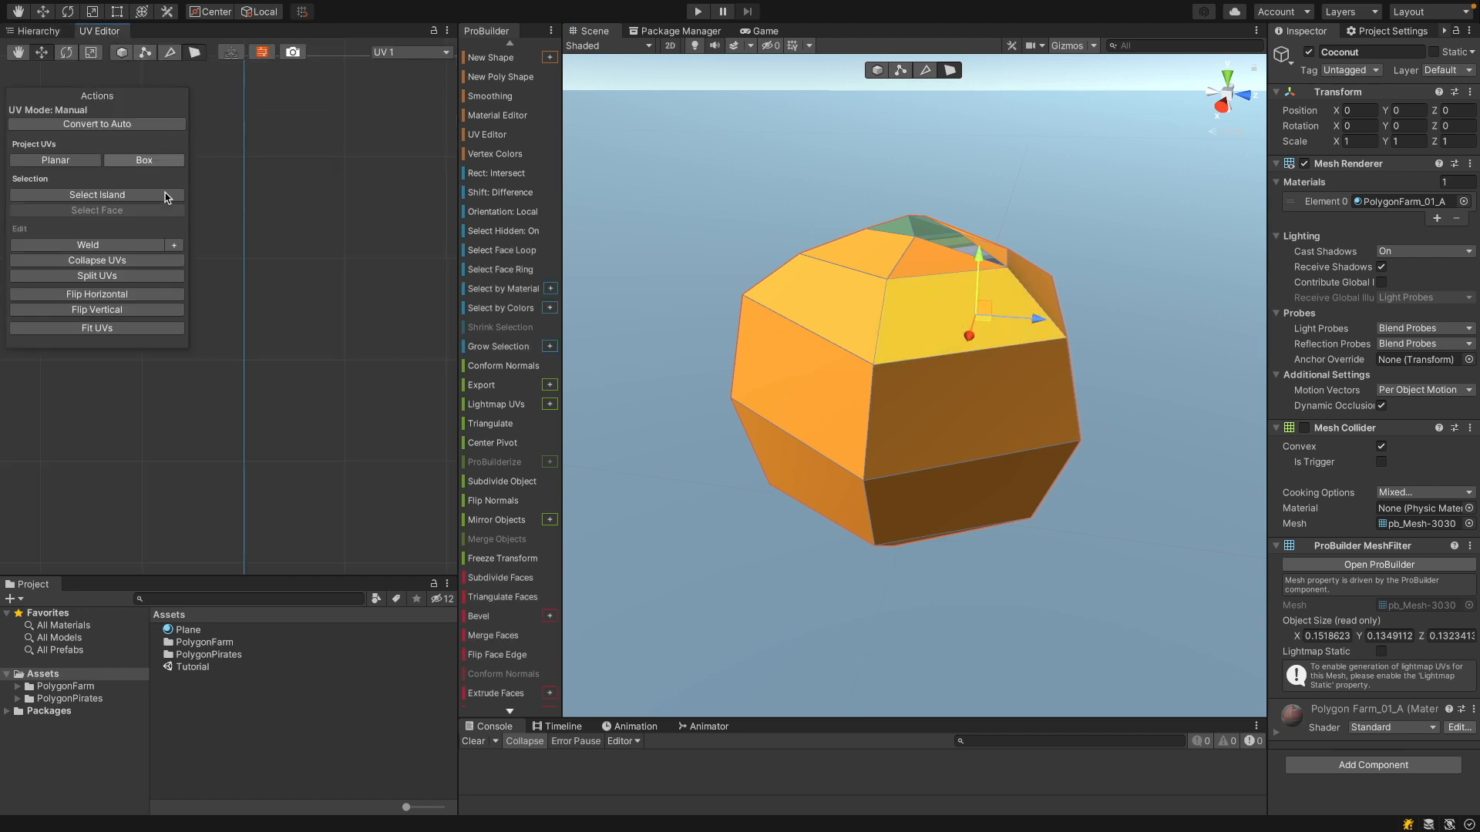
scroll(301, 370, down, 10)
scroll(301, 372, up, 5)
scroll(300, 371, up, 1)
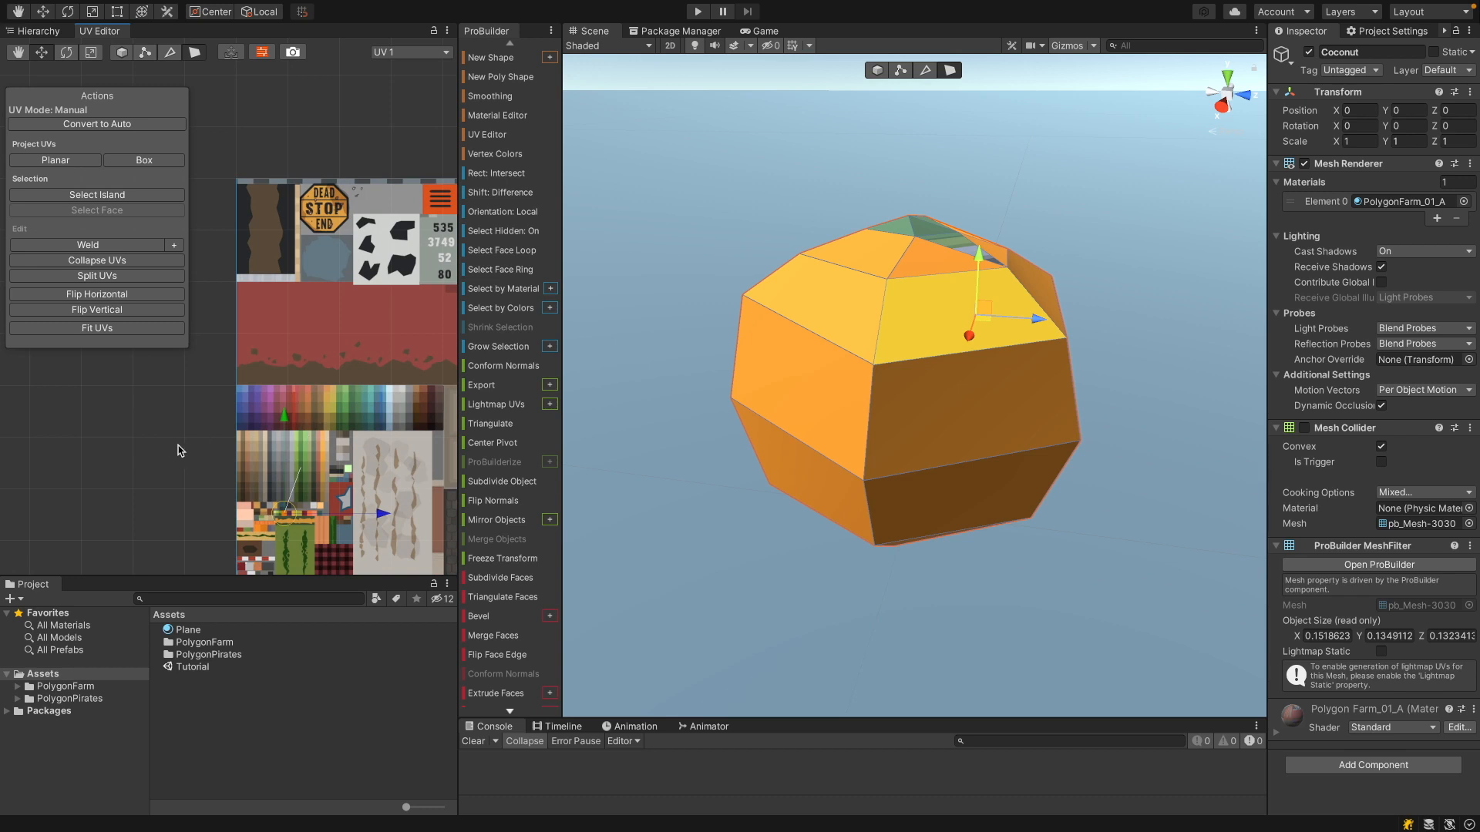
key(f)
scroll(347, 386, down, 2)
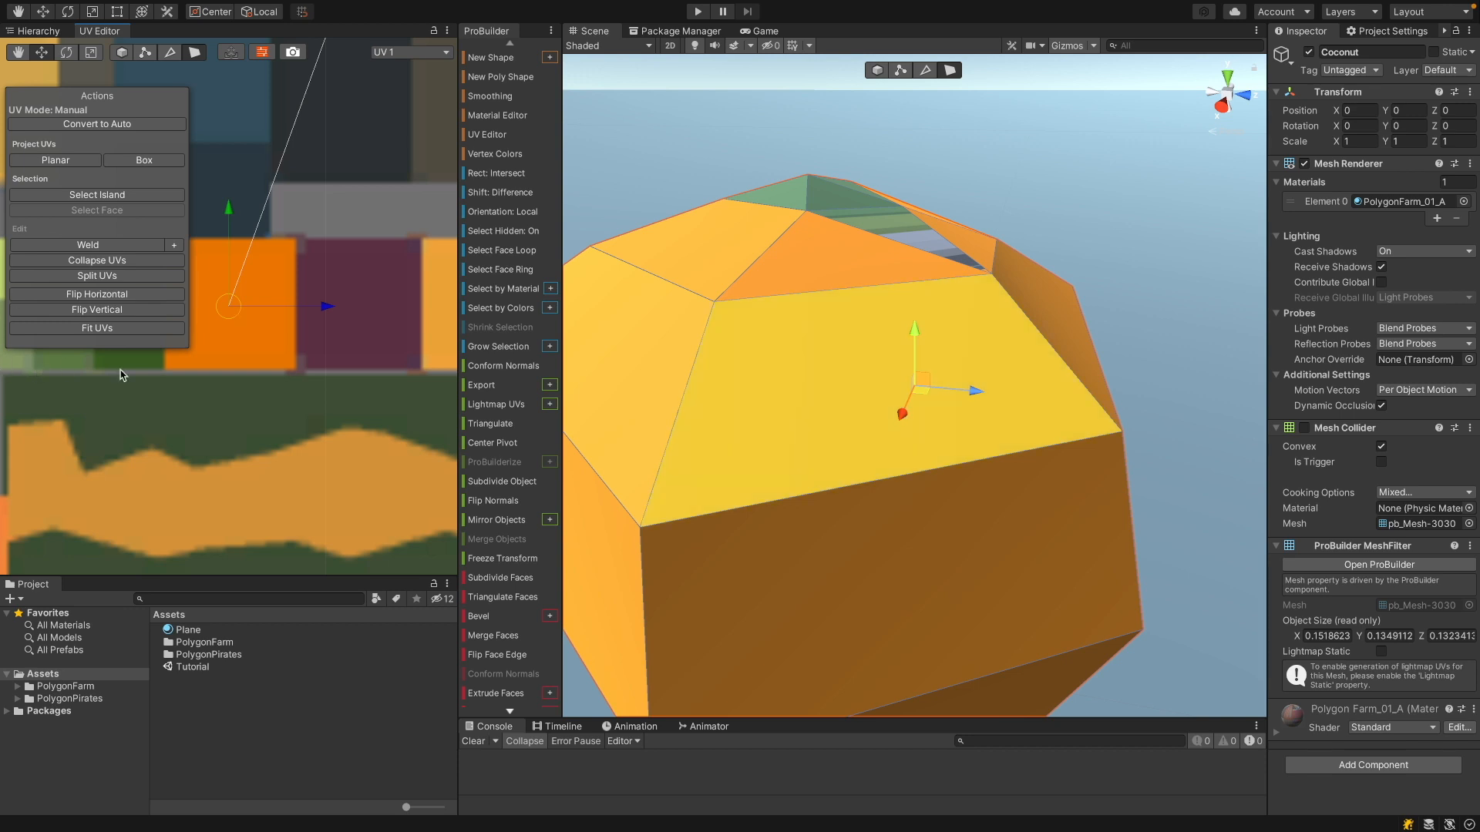
alt+scroll(289, 372, down, 3)
alt+scroll(288, 371, down, 5)
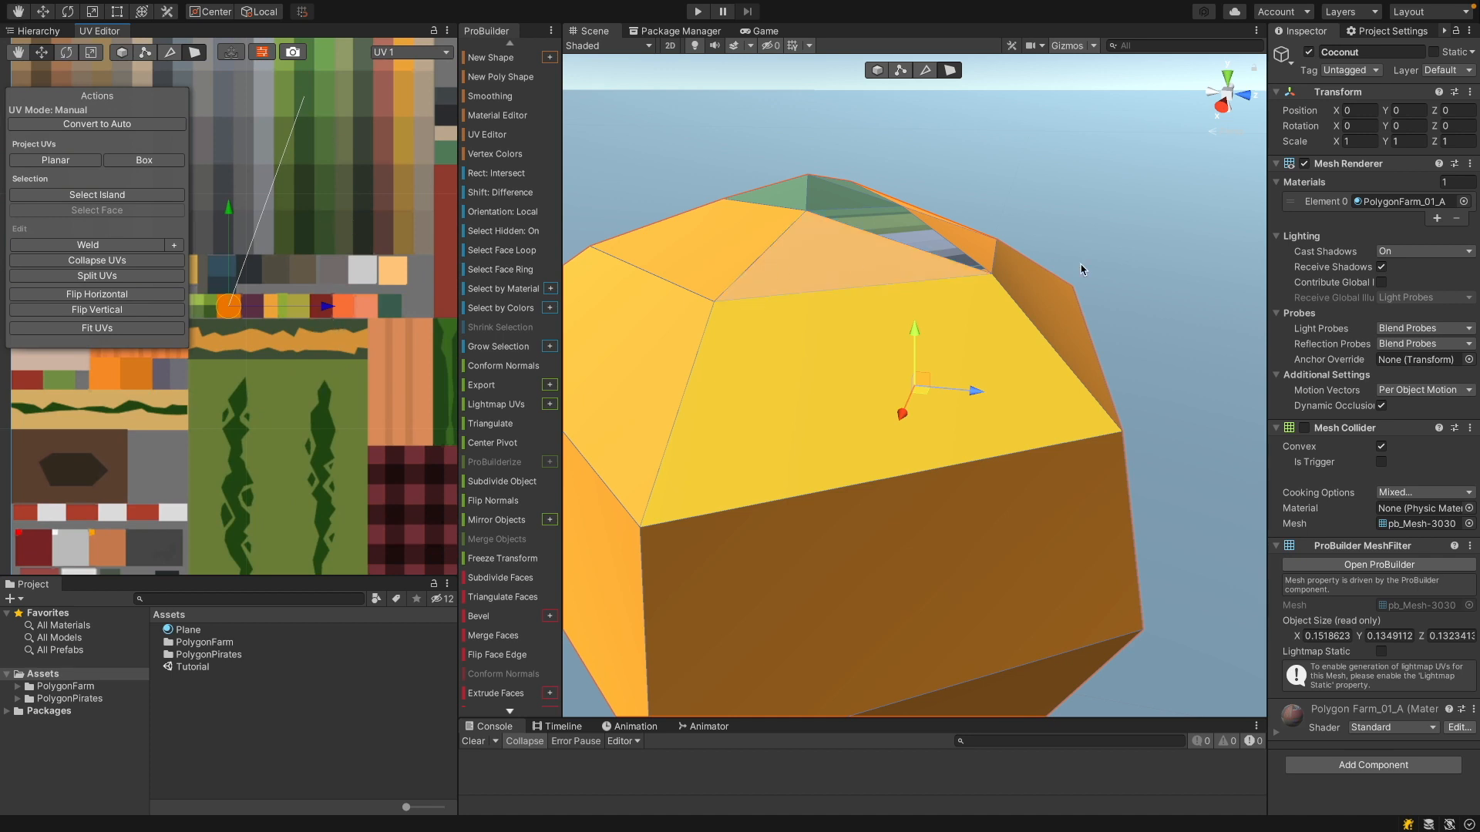
Select the green and striped faces at the Coconut's top in turn and examine their UVs
alt+drag(1177, 259, 1168, 308)
click(946, 187)
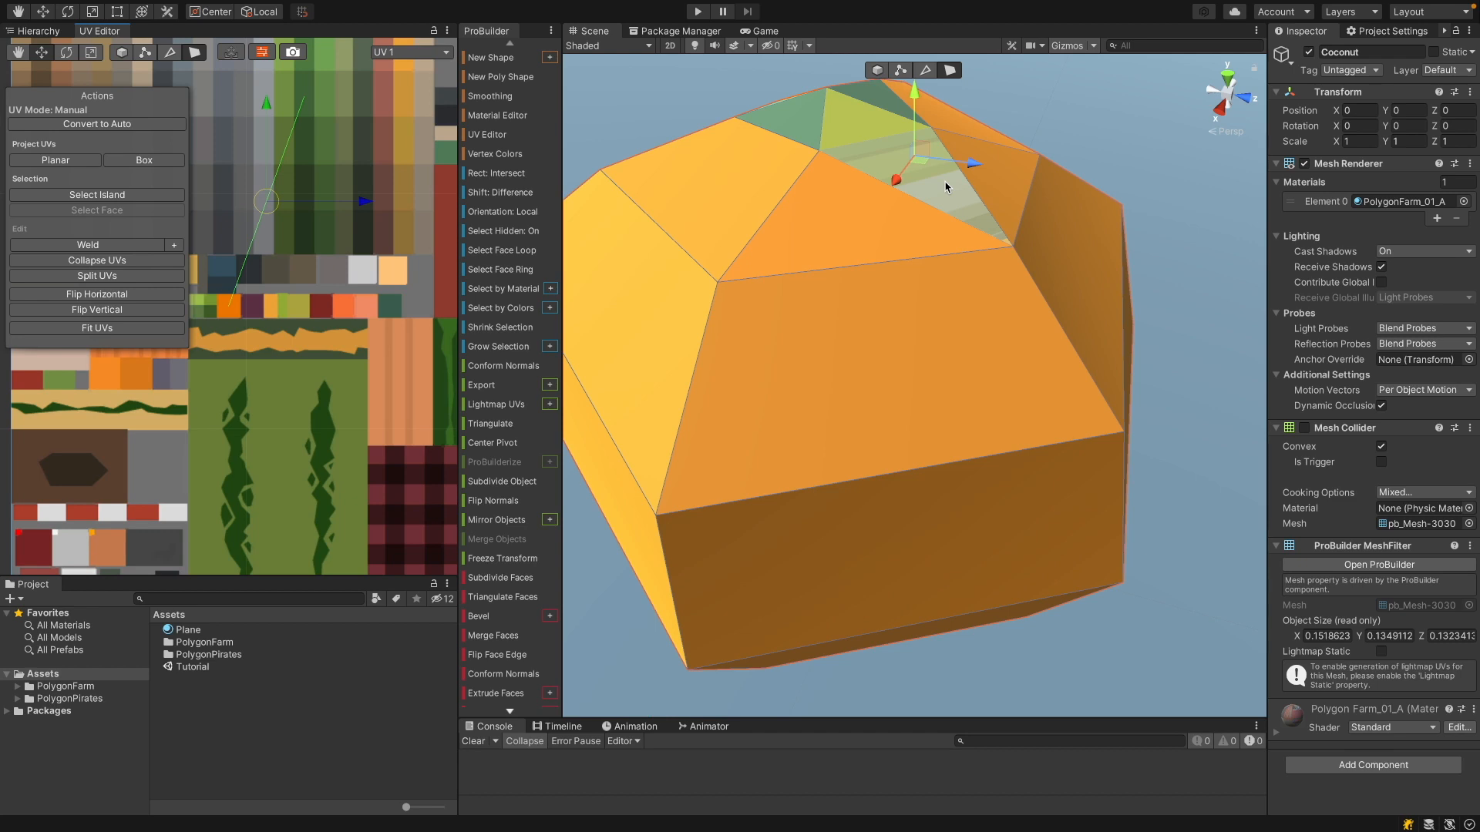
click(836, 119)
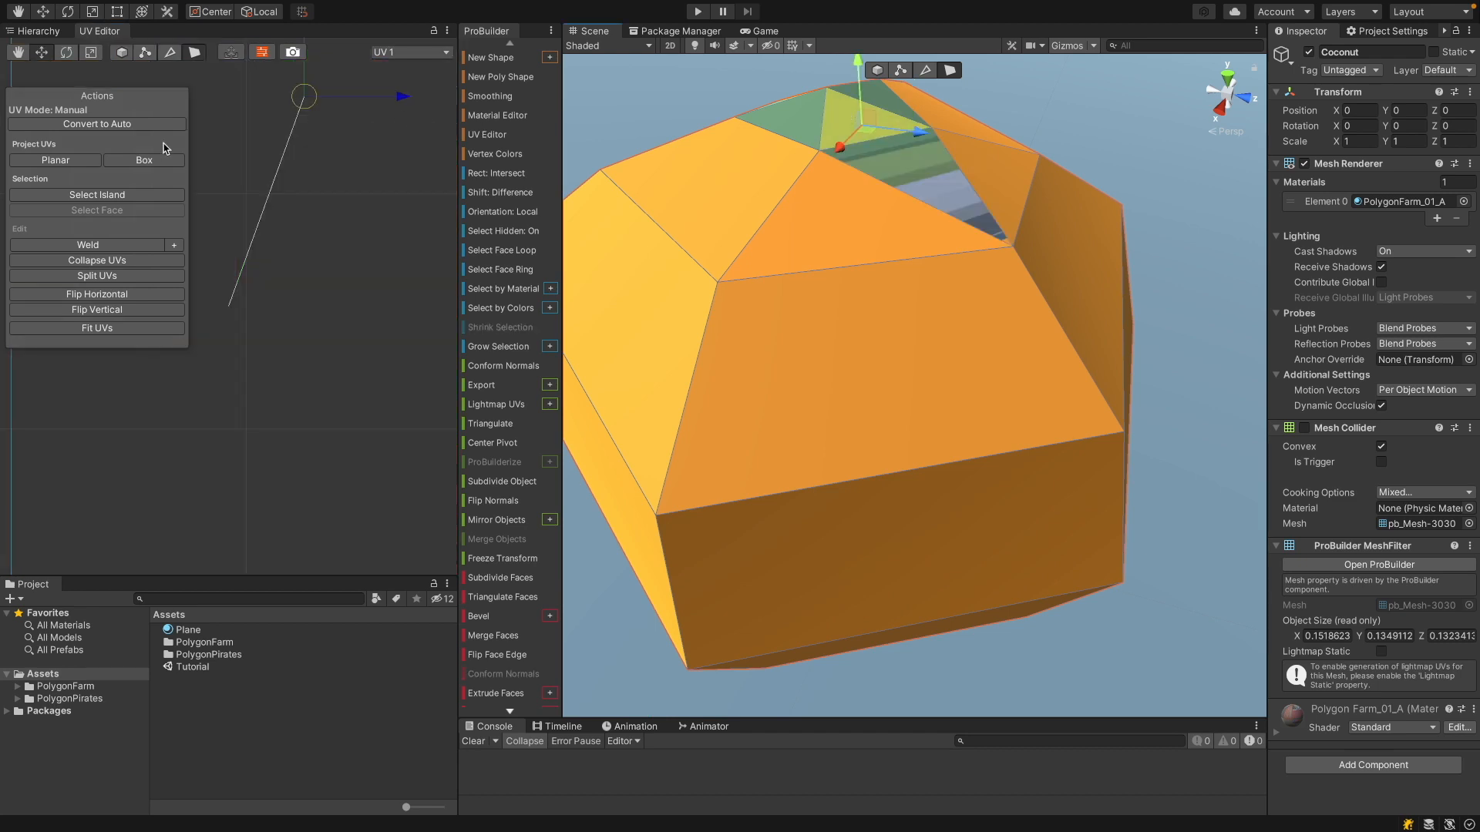
click(934, 185)
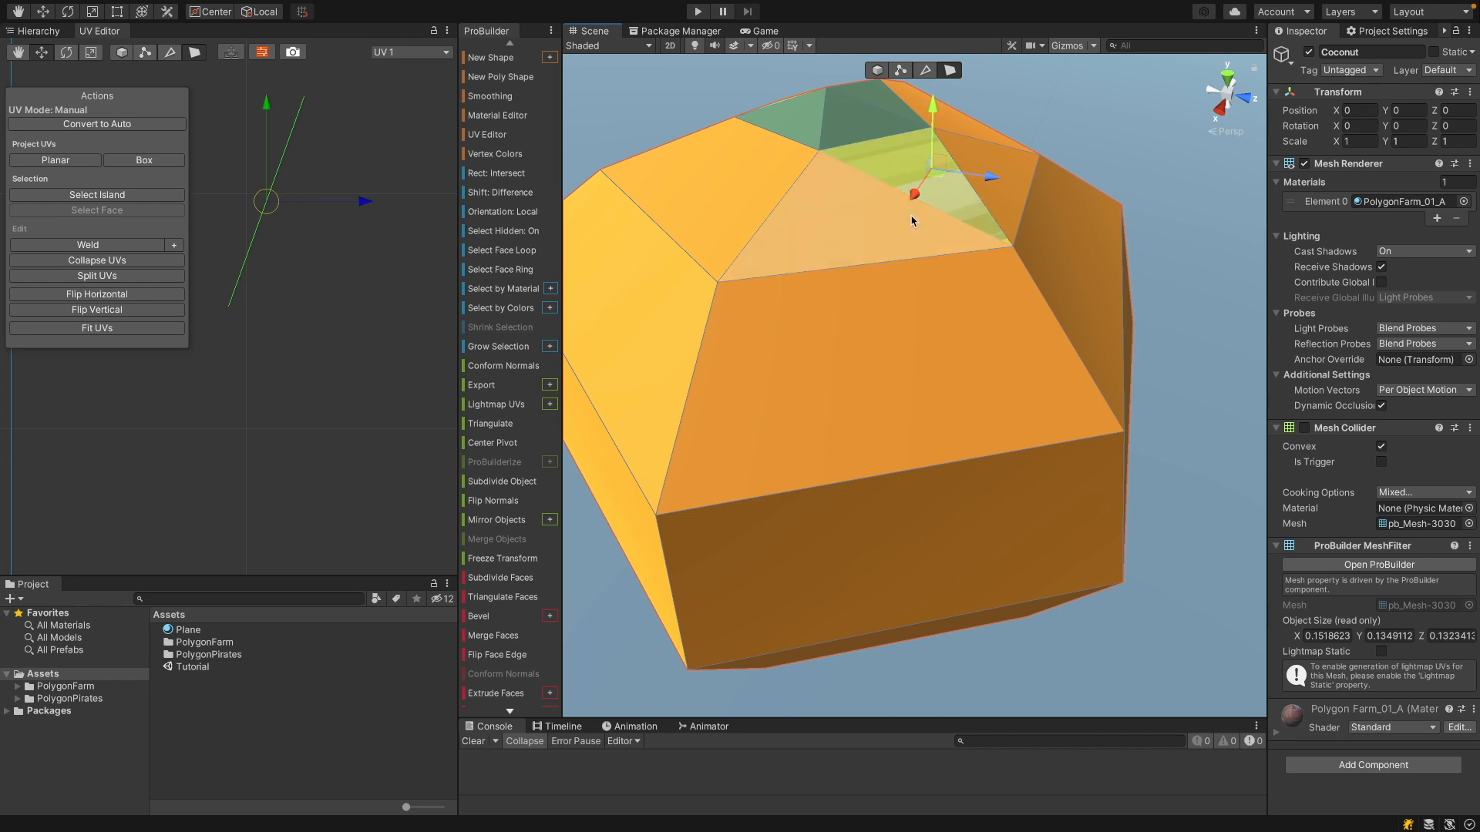
Collapse the UVs of the striped face at the Coconut's top and move them onto the atlas's orange swatch
shift+click(850, 118)
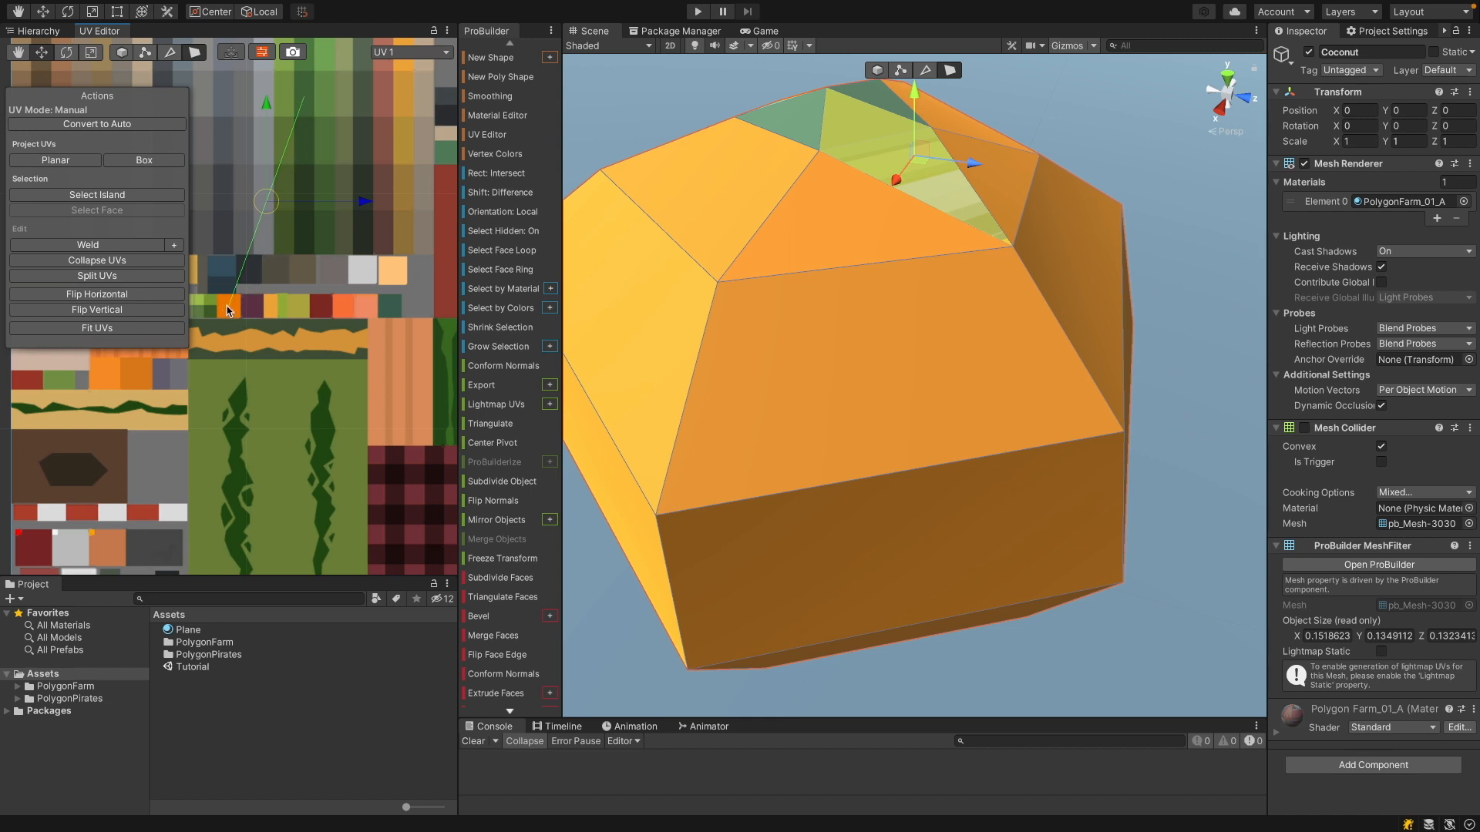
click(920, 181)
click(917, 170)
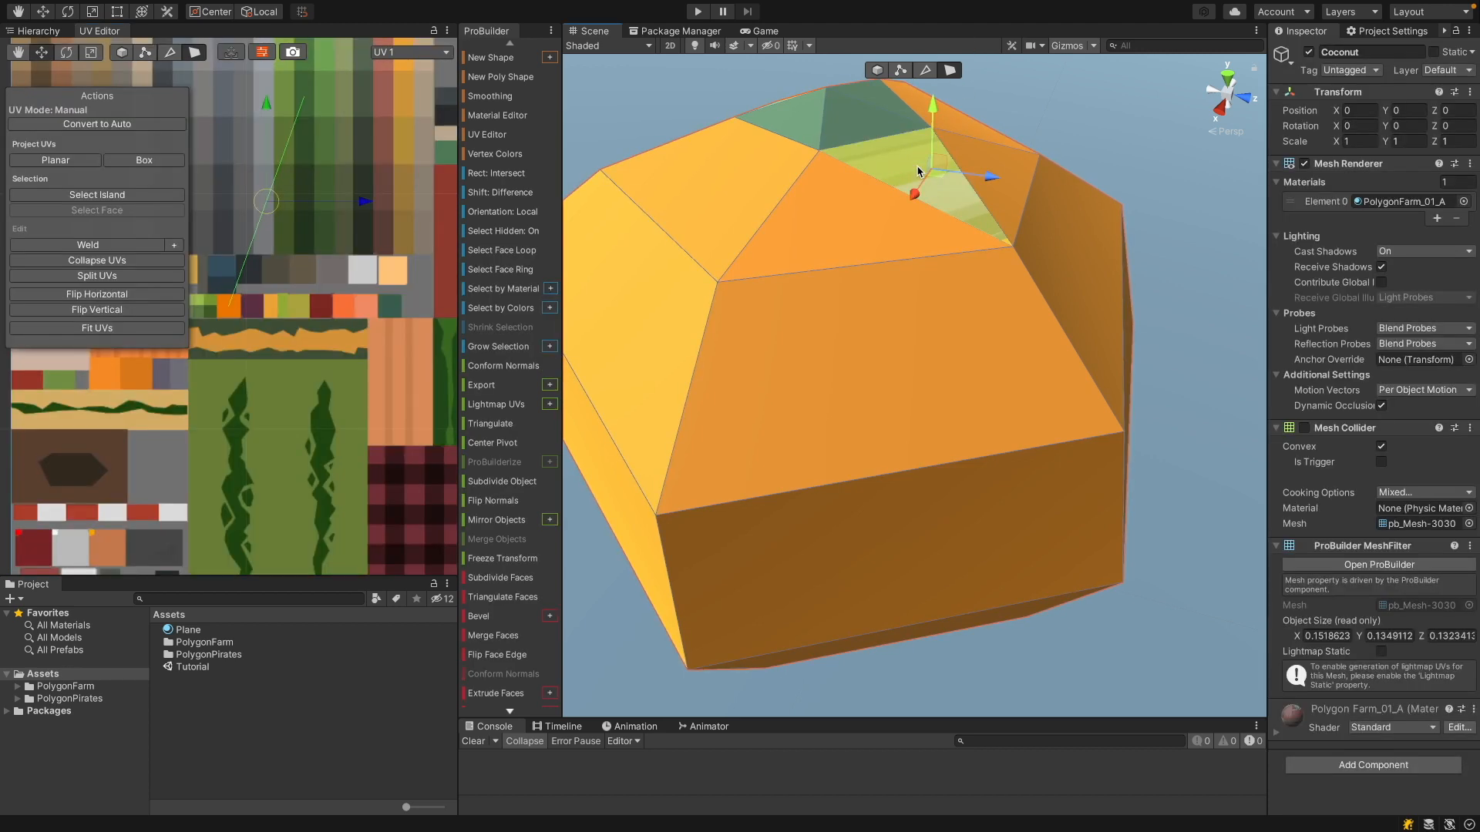
click(121, 261)
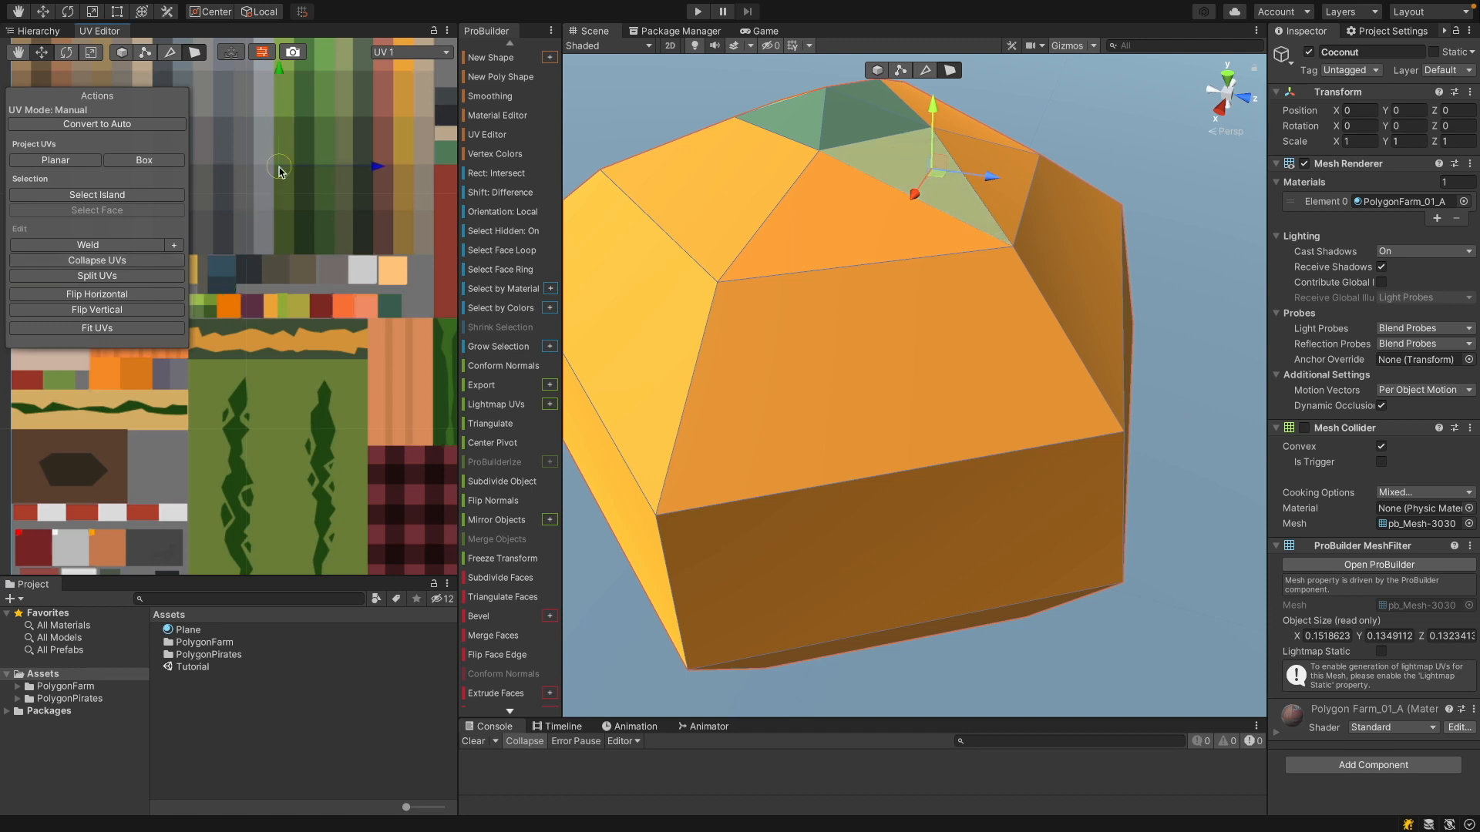
drag(279, 171, 229, 311)
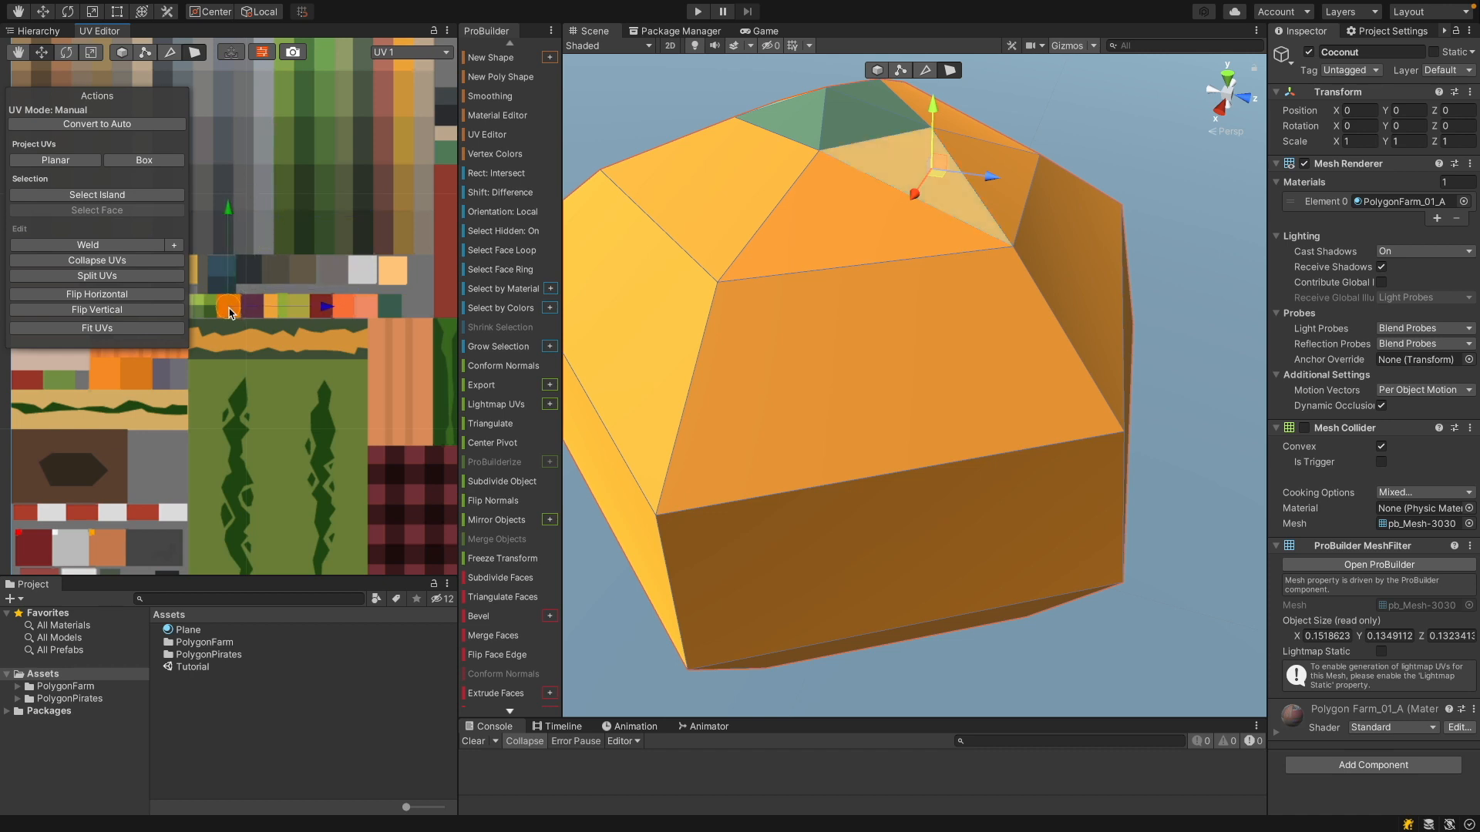
click(1127, 152)
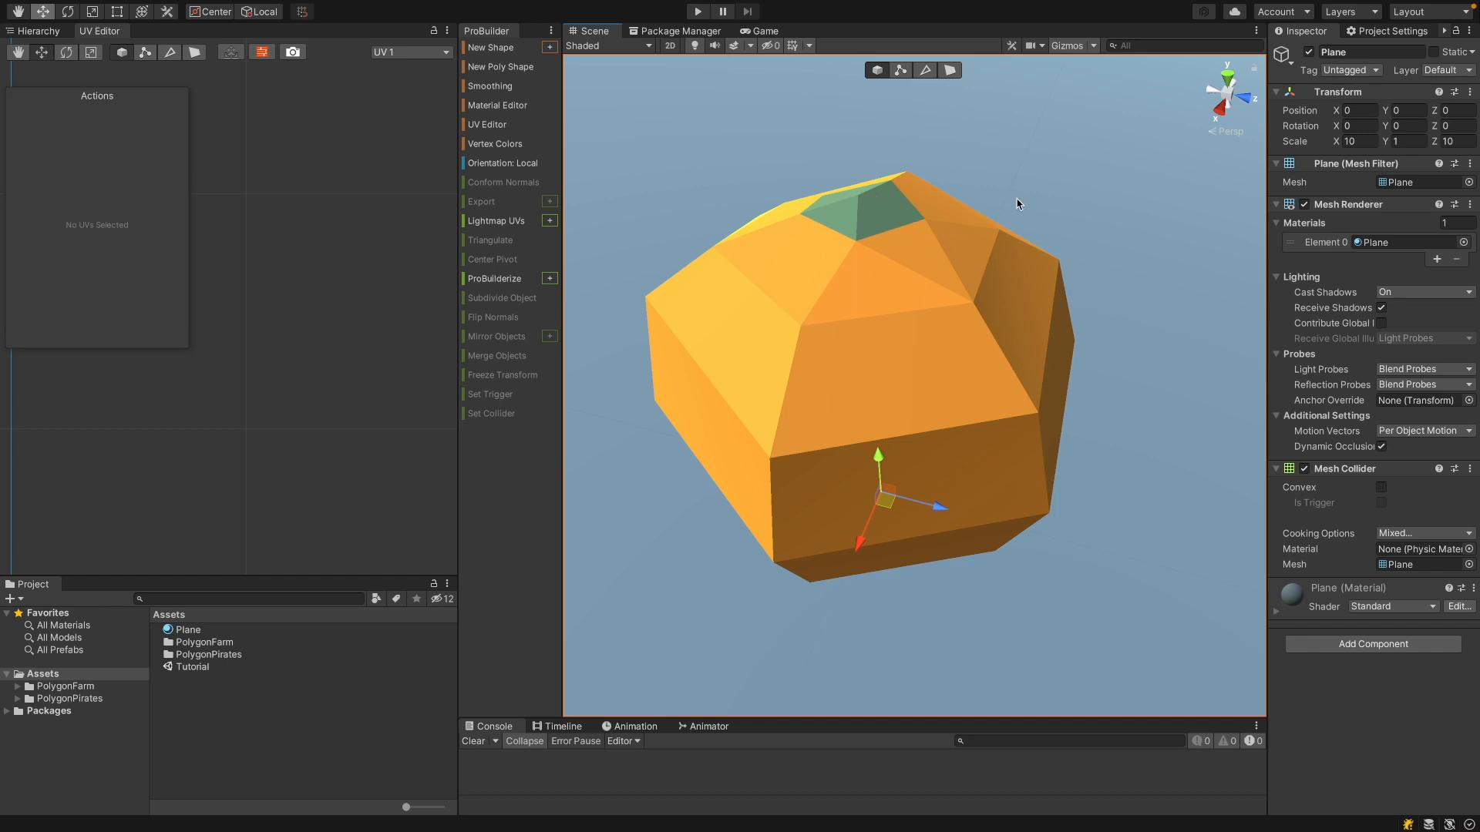
Select all of the Coconut's faces except the green top ones and collapse their UVs to a point
key(alt)
alt+drag(1045, 534, 843, 566)
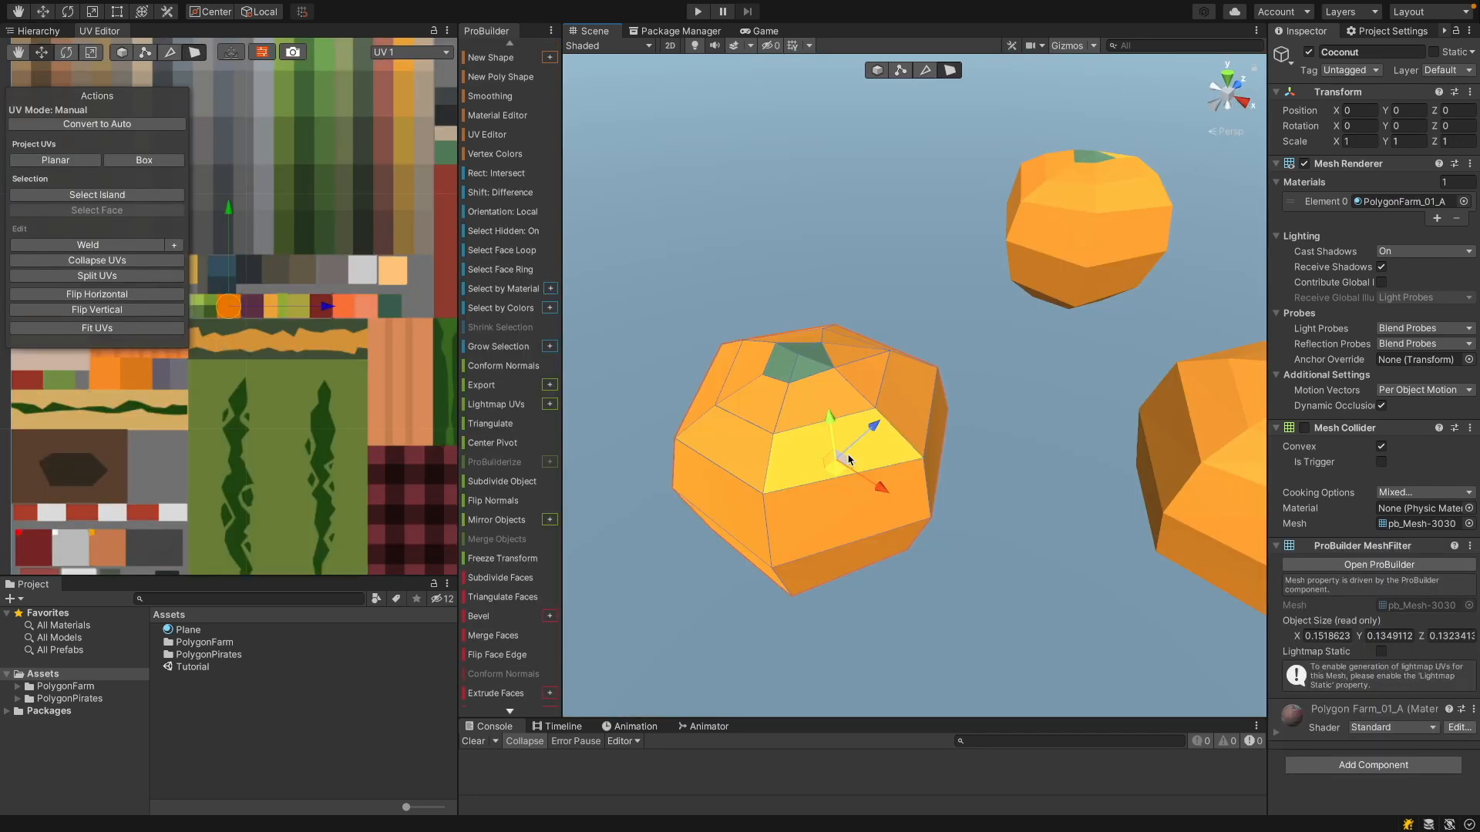
key(ctrl+a)
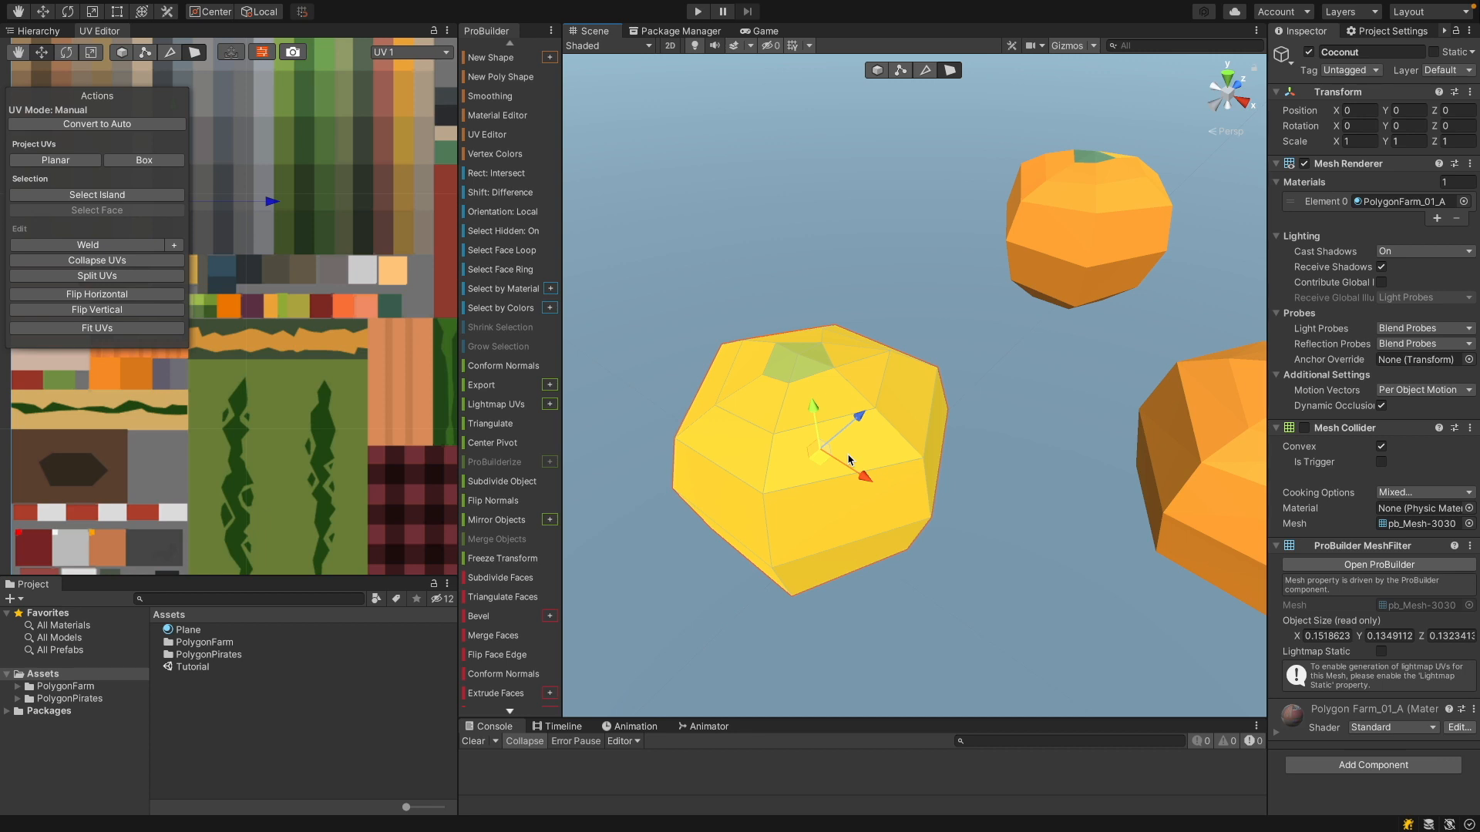
shift+click(813, 359)
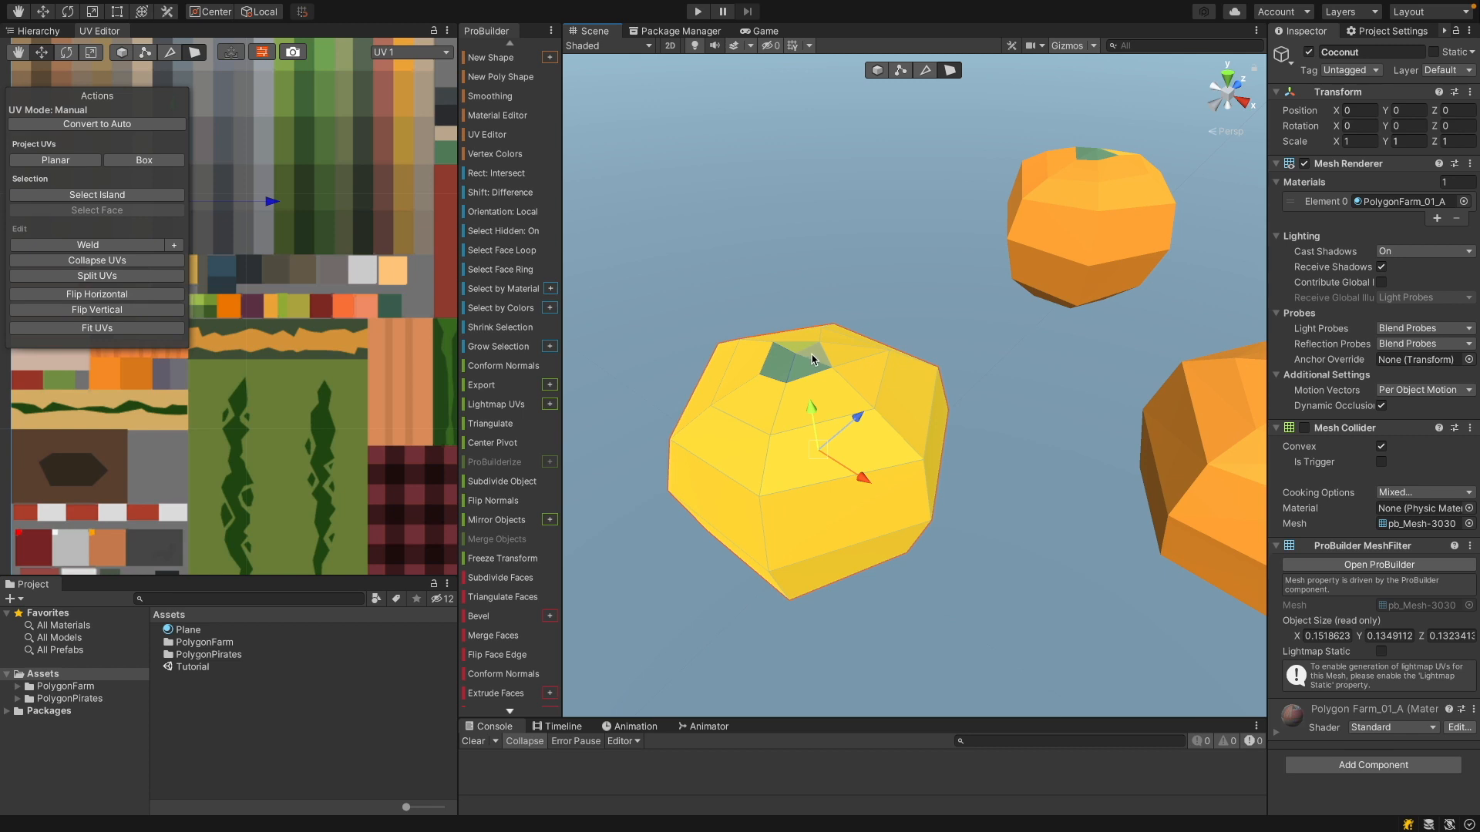
alt+drag(809, 359, 1007, 438)
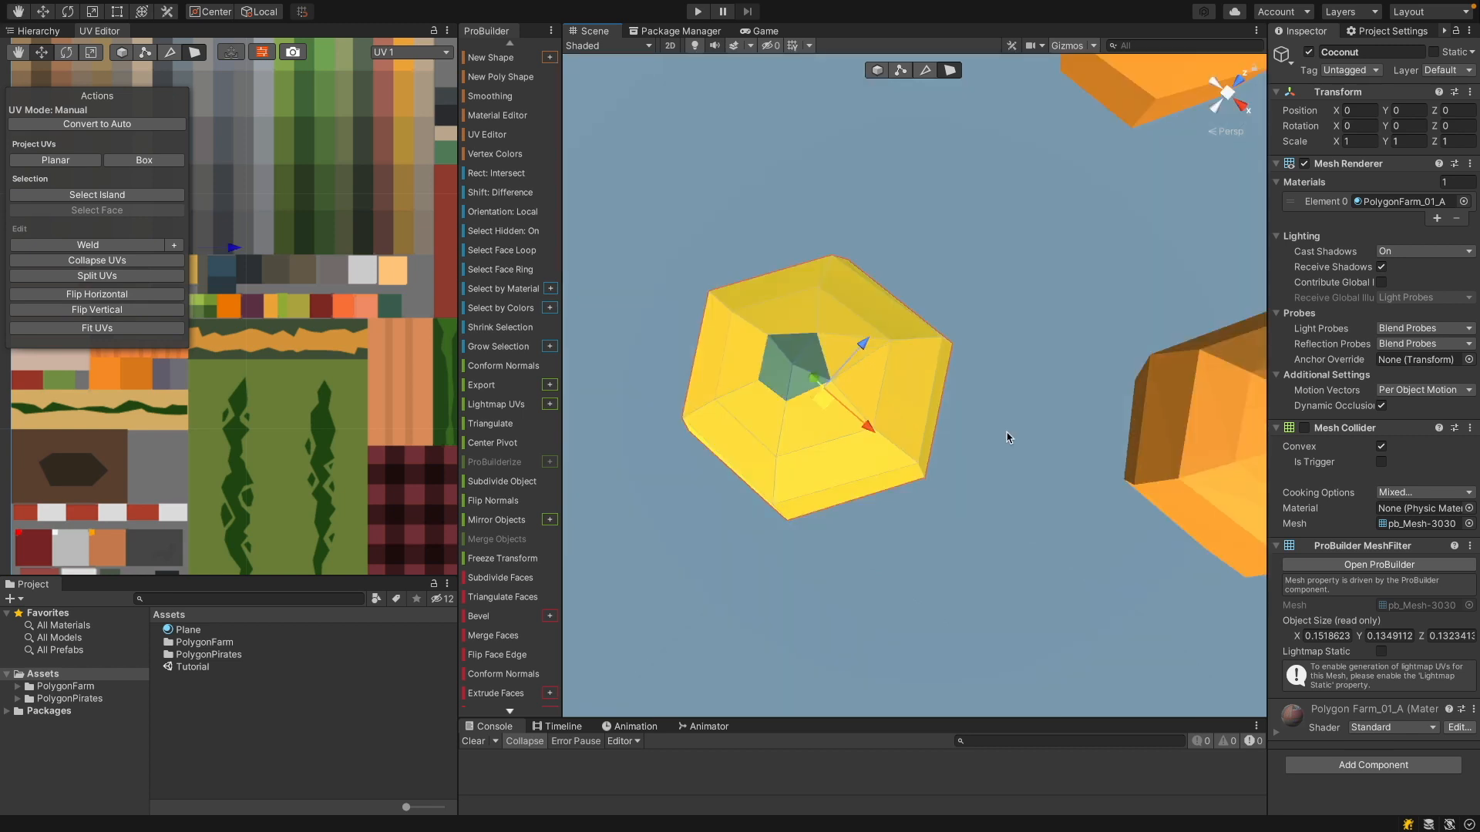
mouse_move(893, 581)
alt+mouse_down()
mouse_move(919, 460)
mouse_move(899, 605)
alt+mouse_up()
alt+drag(902, 665, 1025, 227)
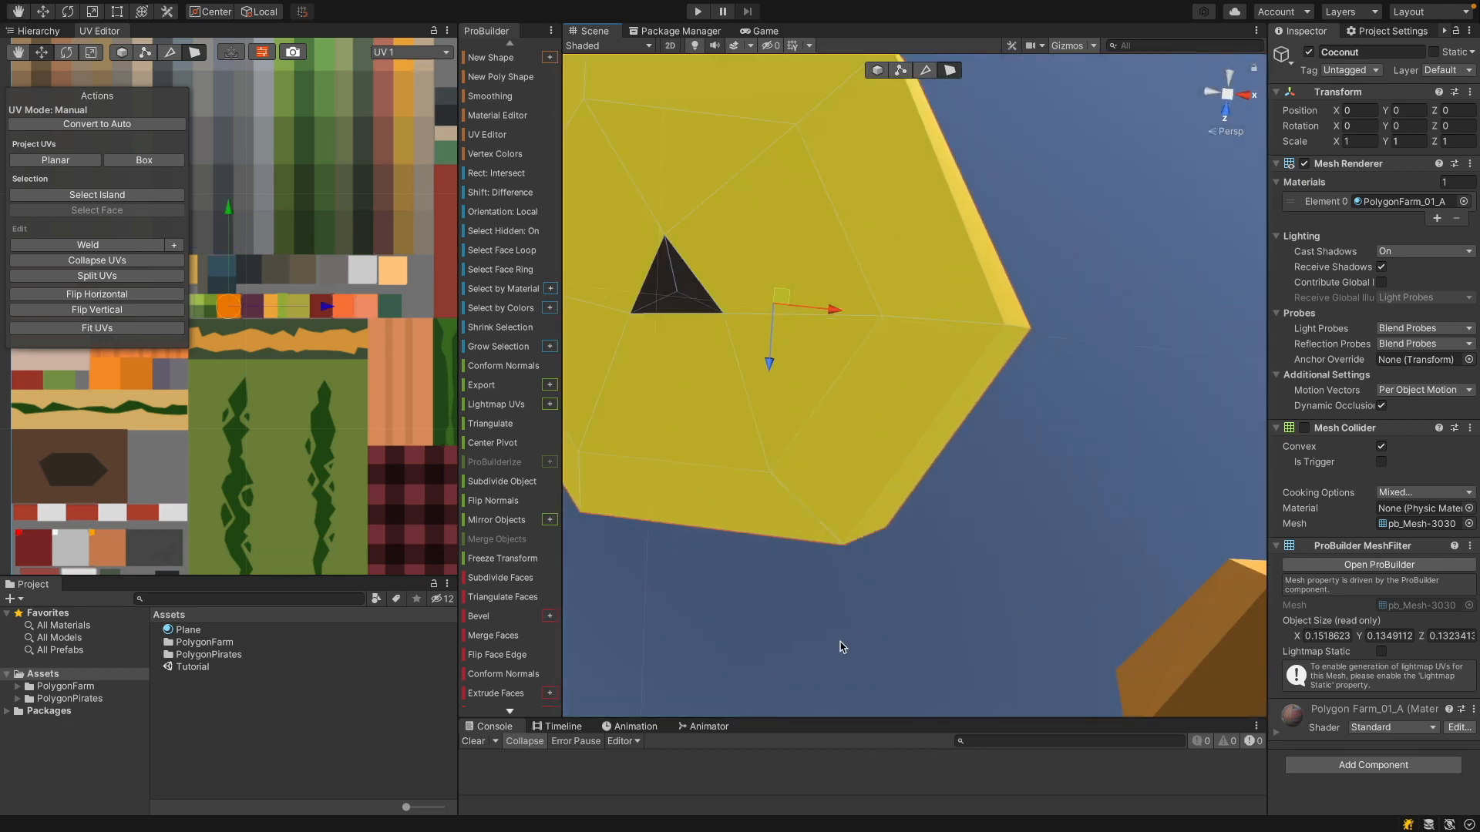
scroll(844, 646, down, 5)
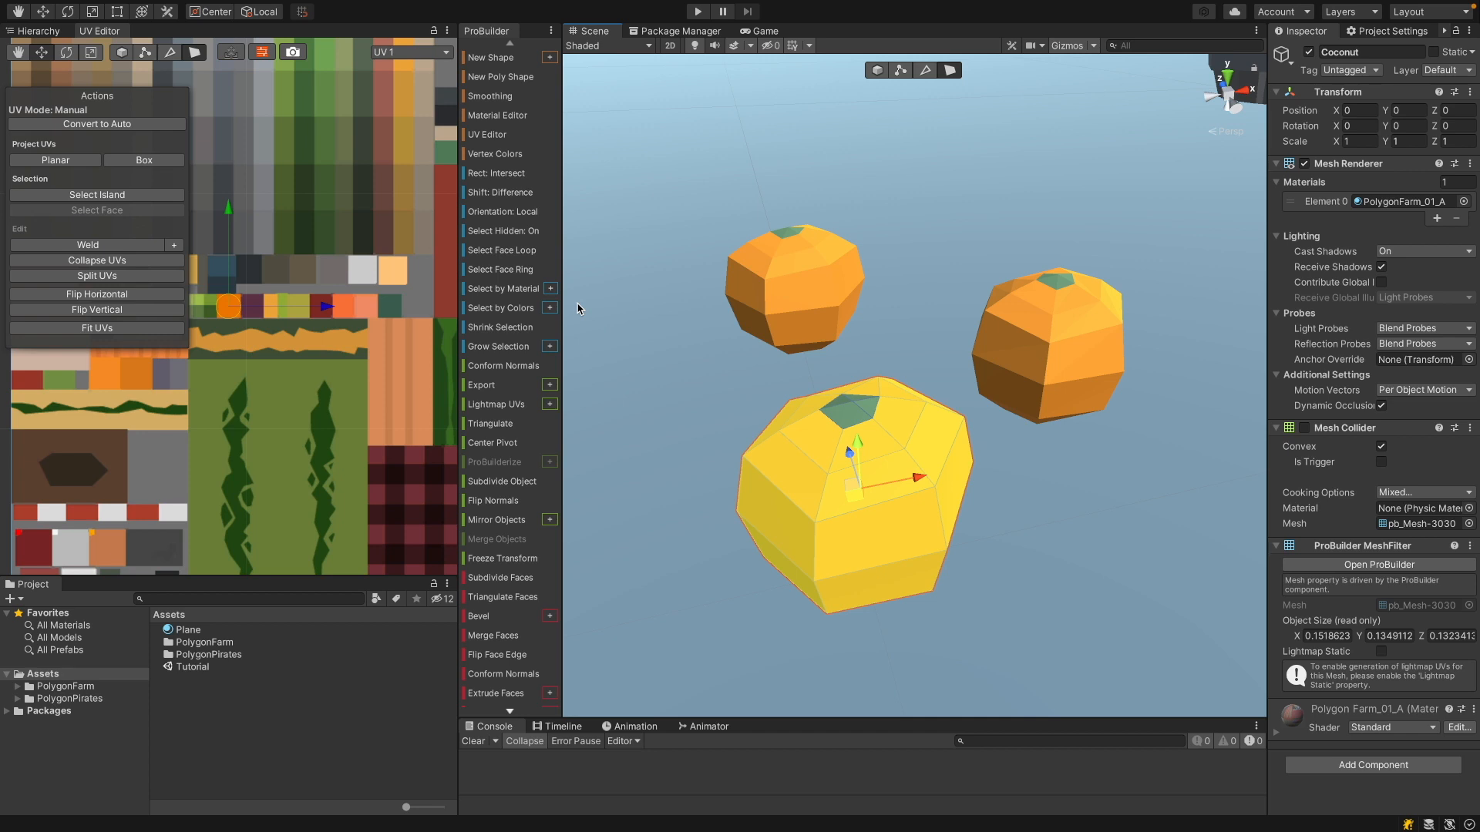
click(117, 261)
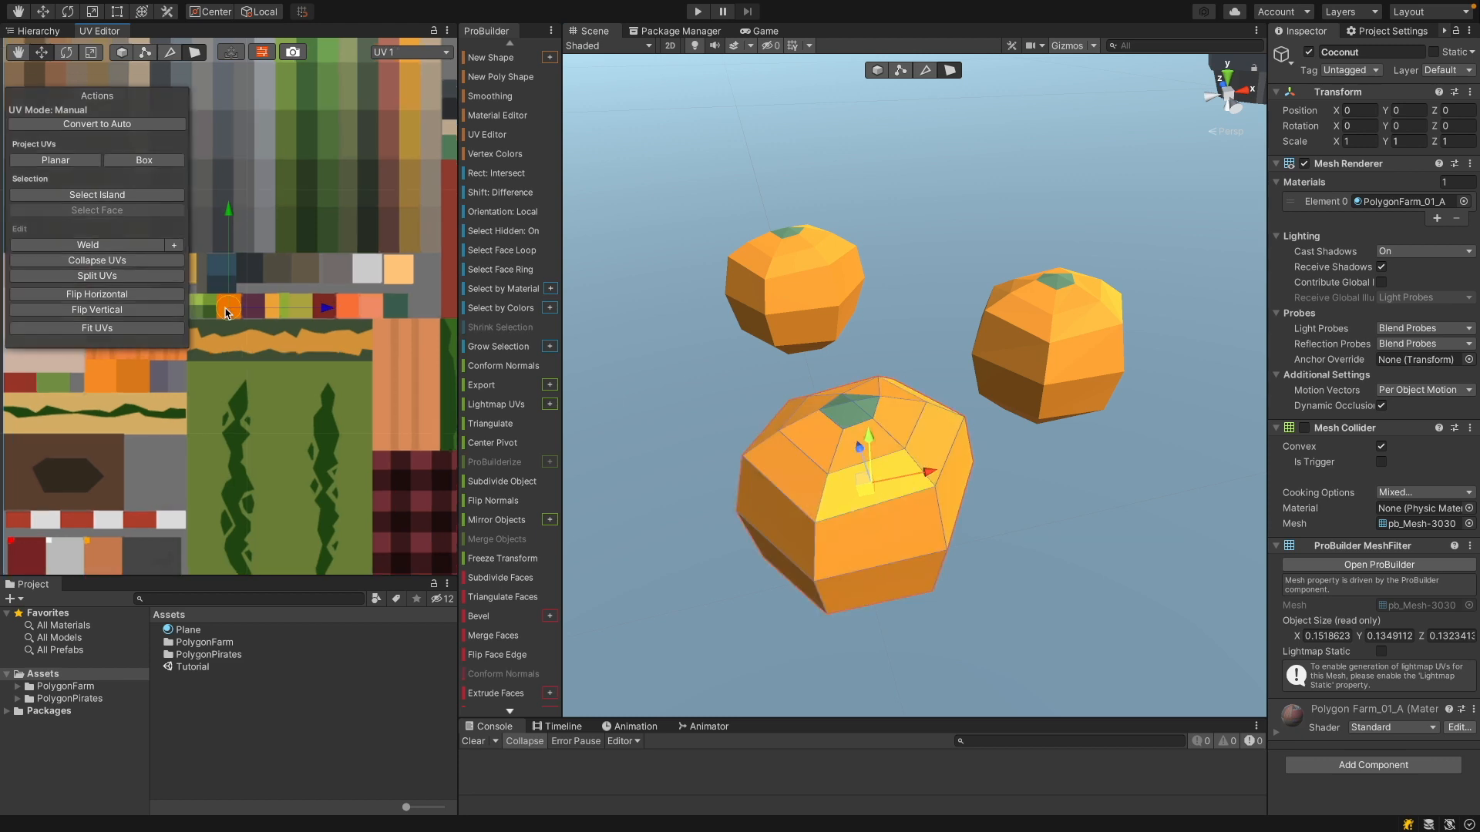
Move the collapsed UVs of the Coconut's body faces from the orange swatch onto a light green swatch
click(847, 493)
drag(227, 245, 286, 306)
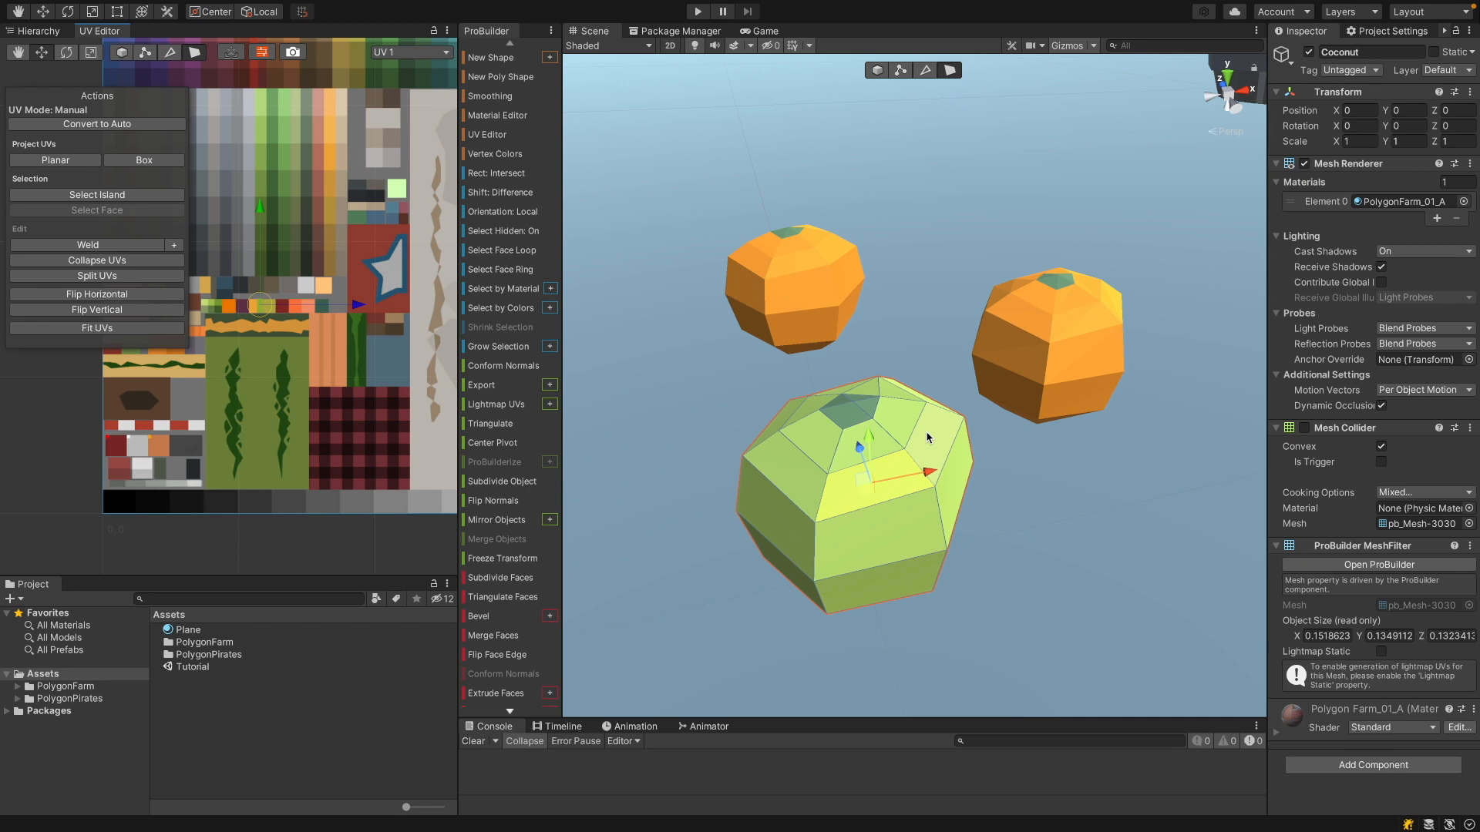
double_click(894, 487)
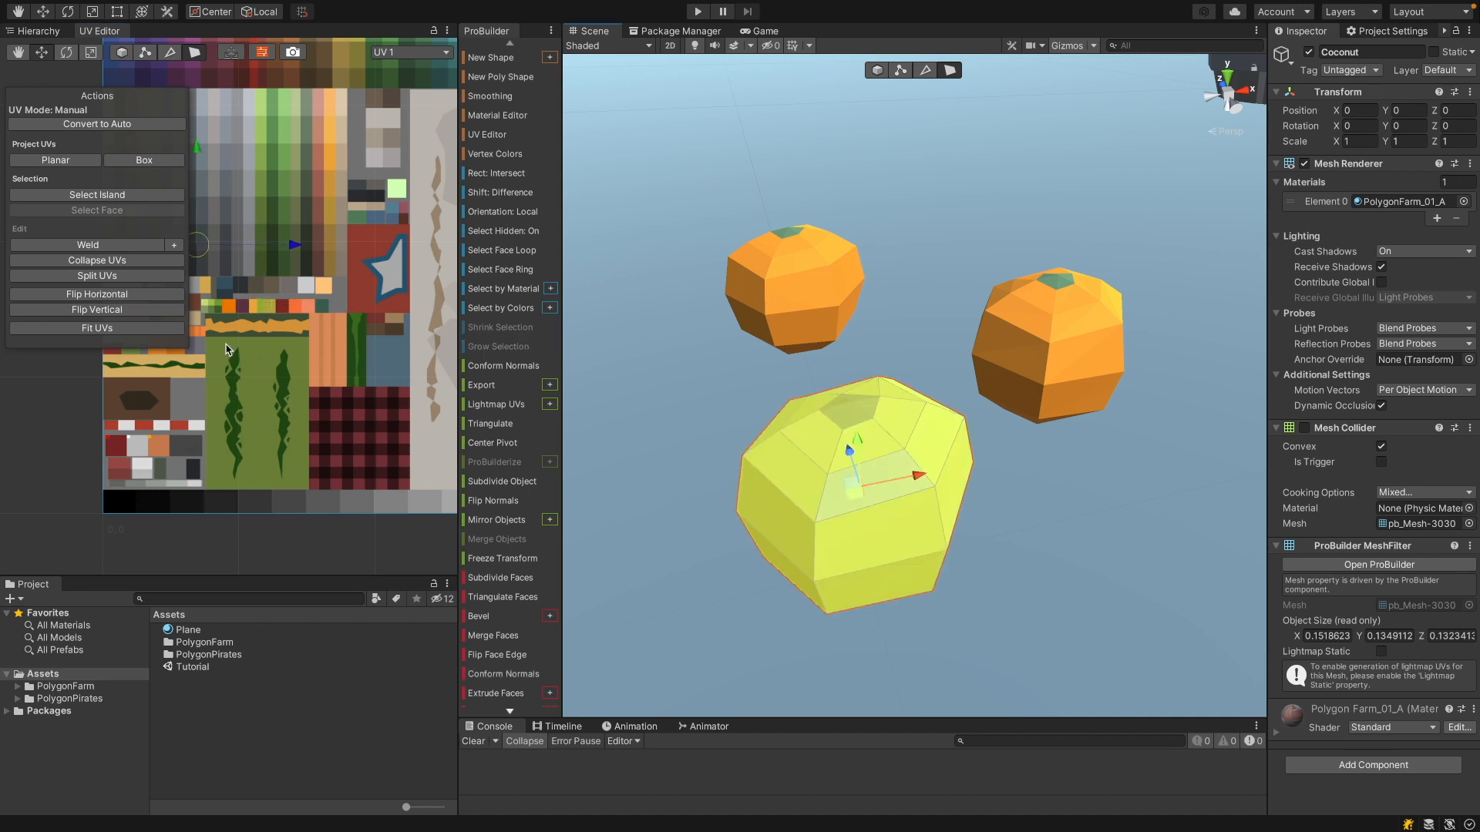
click(134, 277)
click(914, 481)
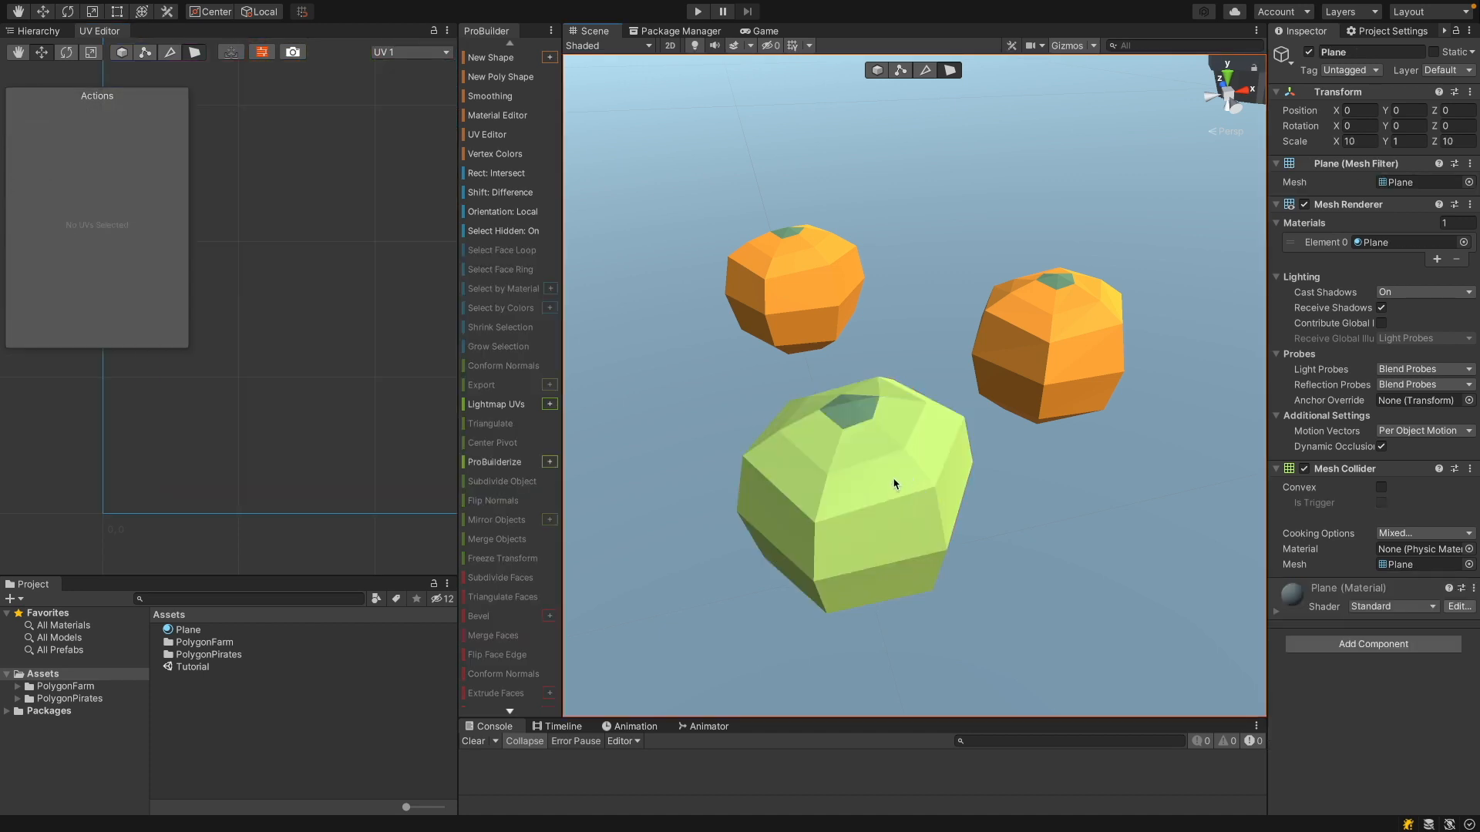
click(894, 479)
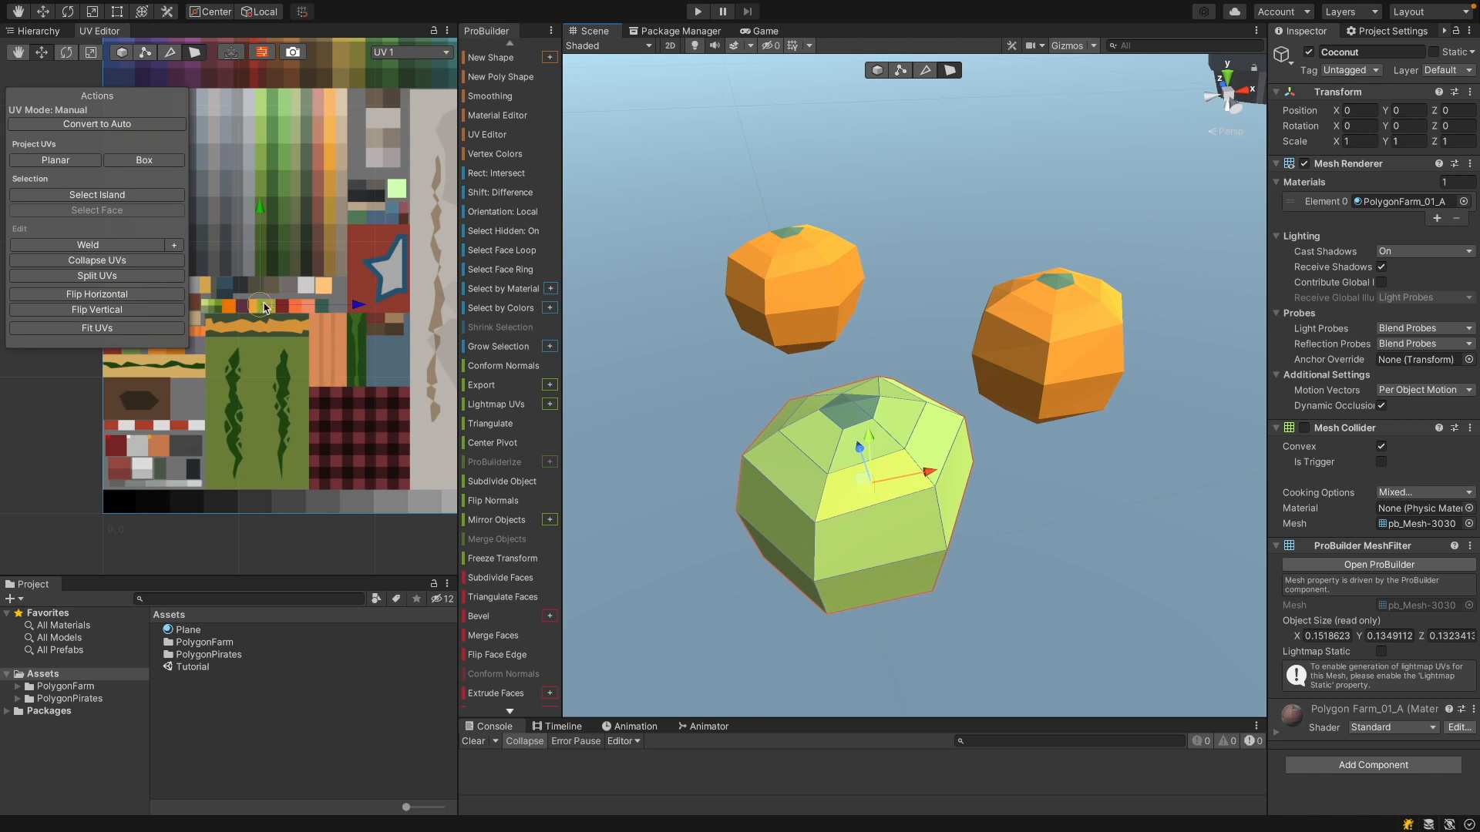
mouse_move(260, 305)
mouse_down()
mouse_move(334, 202)
mouse_move(329, 243)
mouse_move(272, 303)
mouse_up()
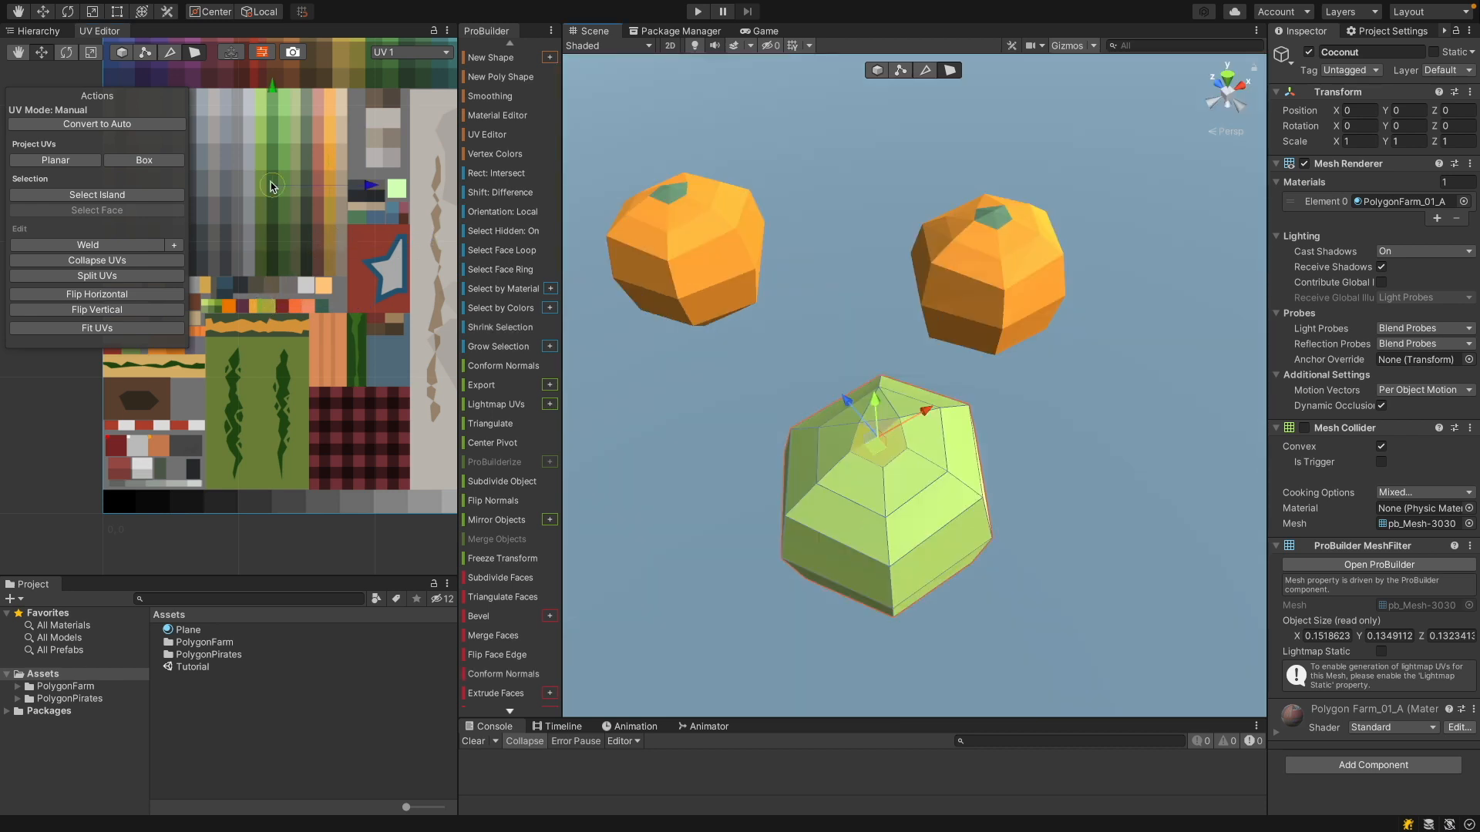
Move the UVs of the Coconut's dark green top faces onto a muted brown swatch of the atlas and deselect them
scroll(271, 186, down, 5)
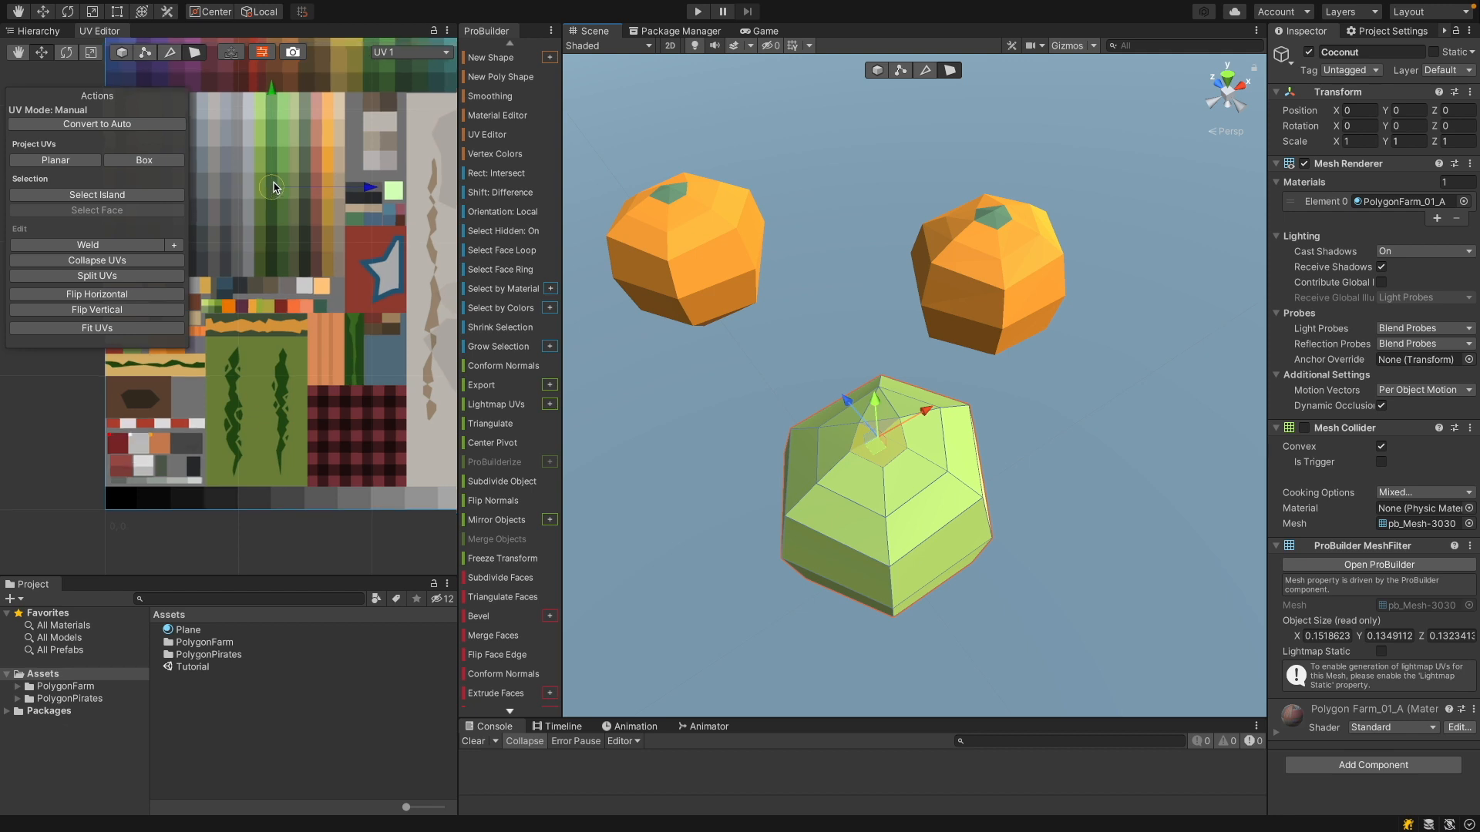
scroll(273, 187, down, 2)
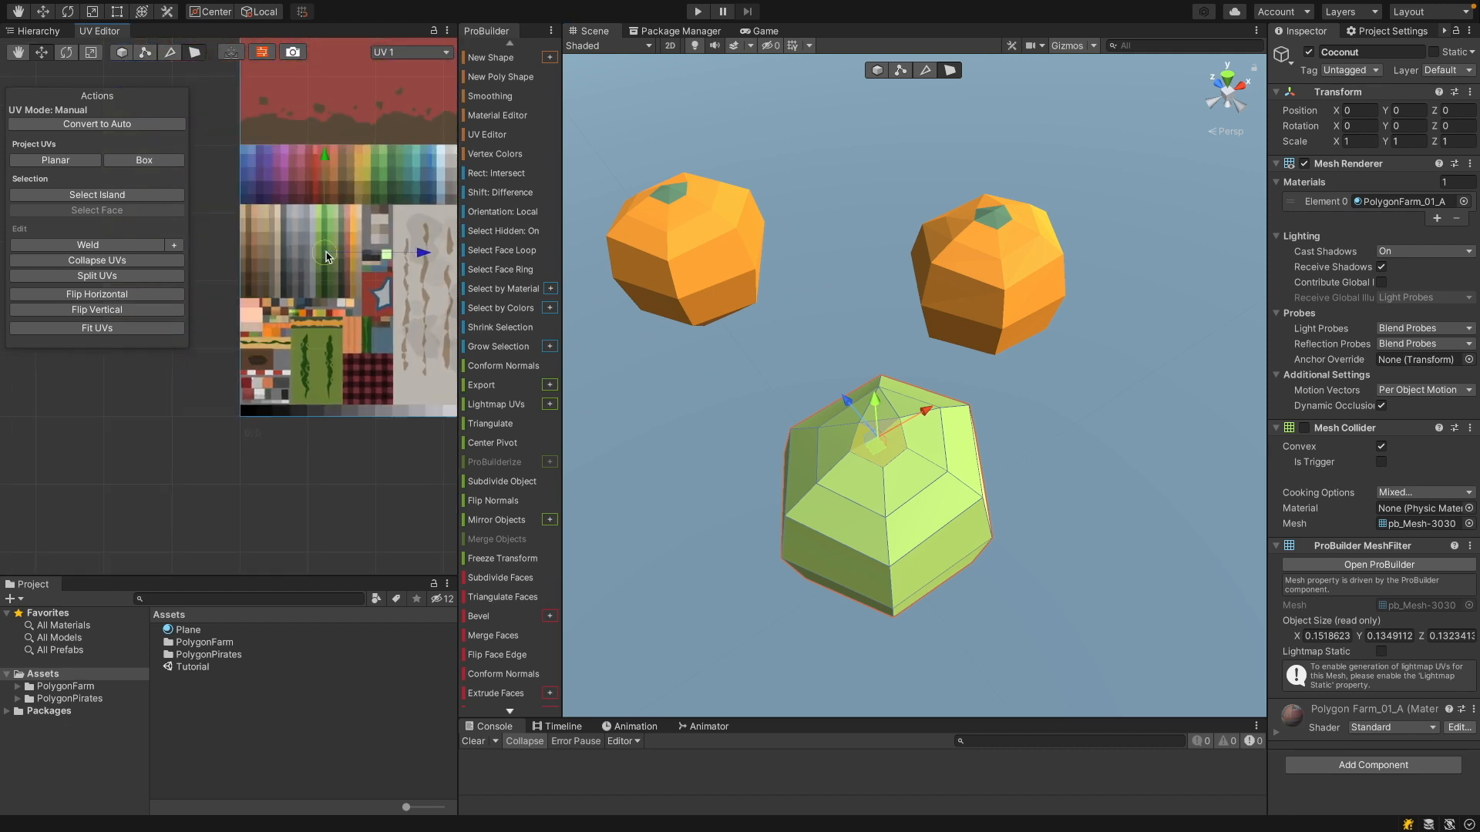
drag(325, 253, 251, 252)
click(1064, 512)
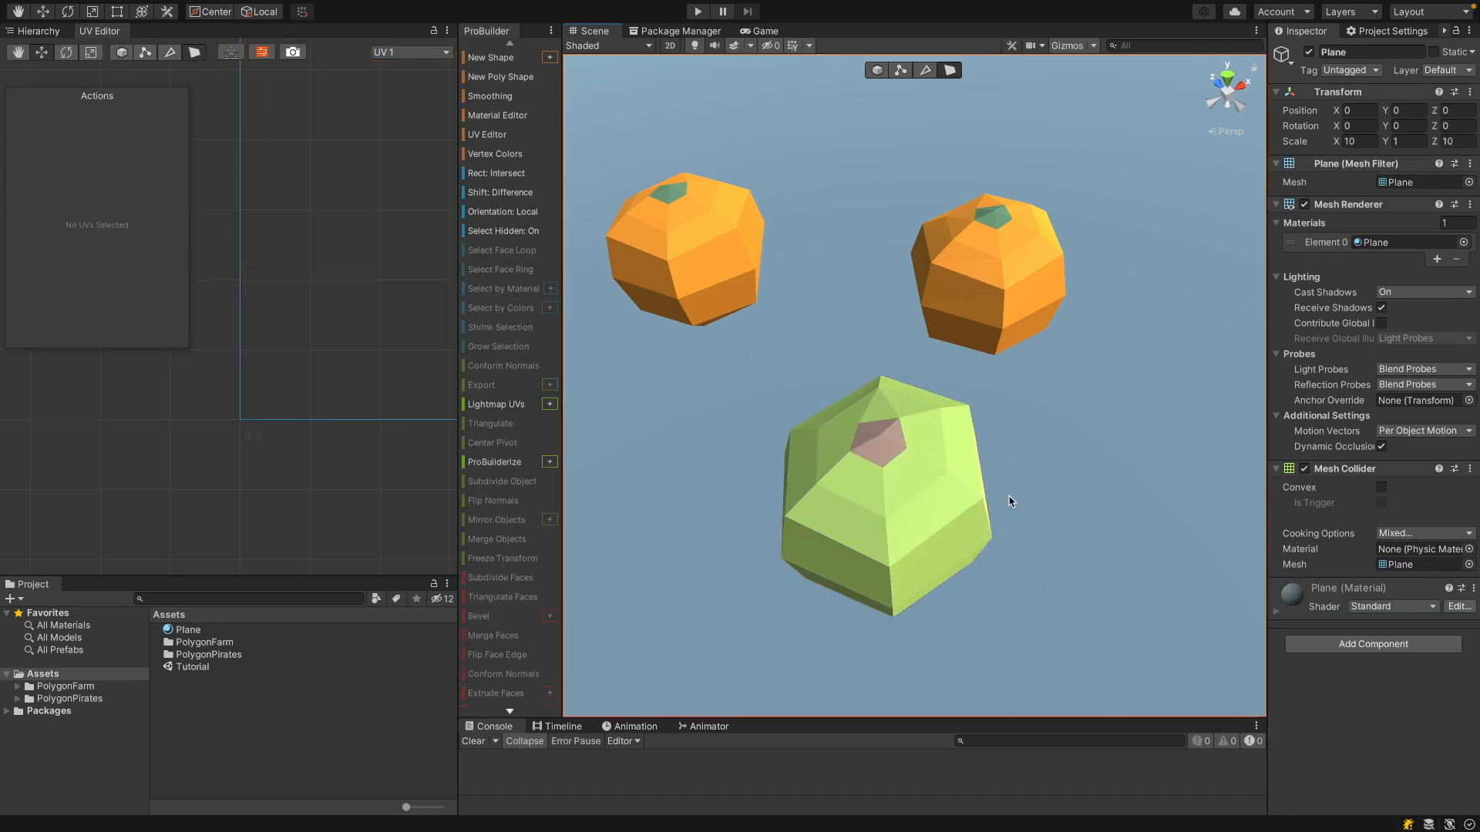
Select all of the Coconut's faces, scale them up and stretch them vertically to an object size of about 0.31 × 0.33 × 0.27
alt+drag(984, 608, 916, 399)
scroll(895, 412, up, 5)
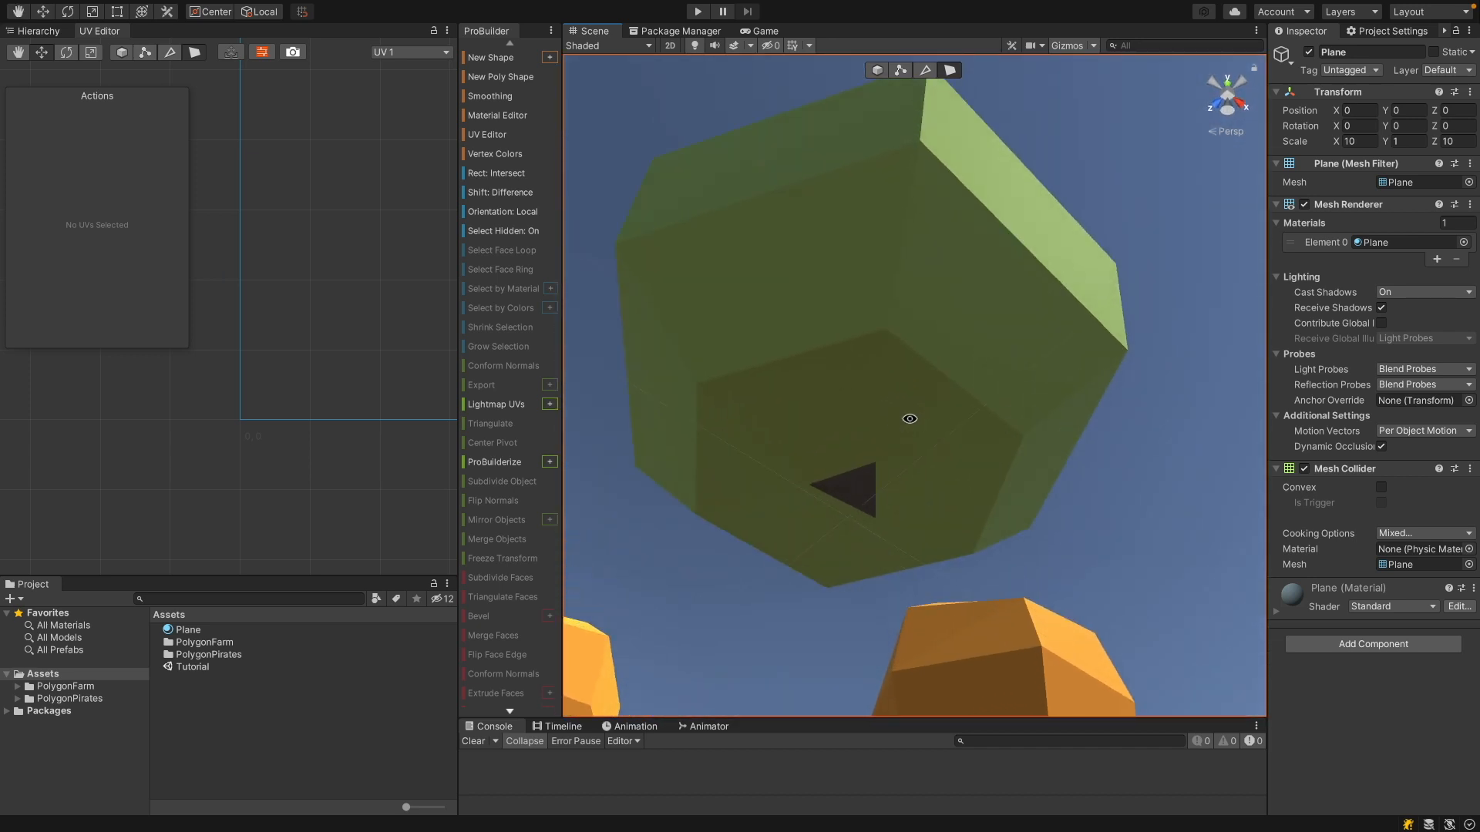
scroll(961, 459, down, 5)
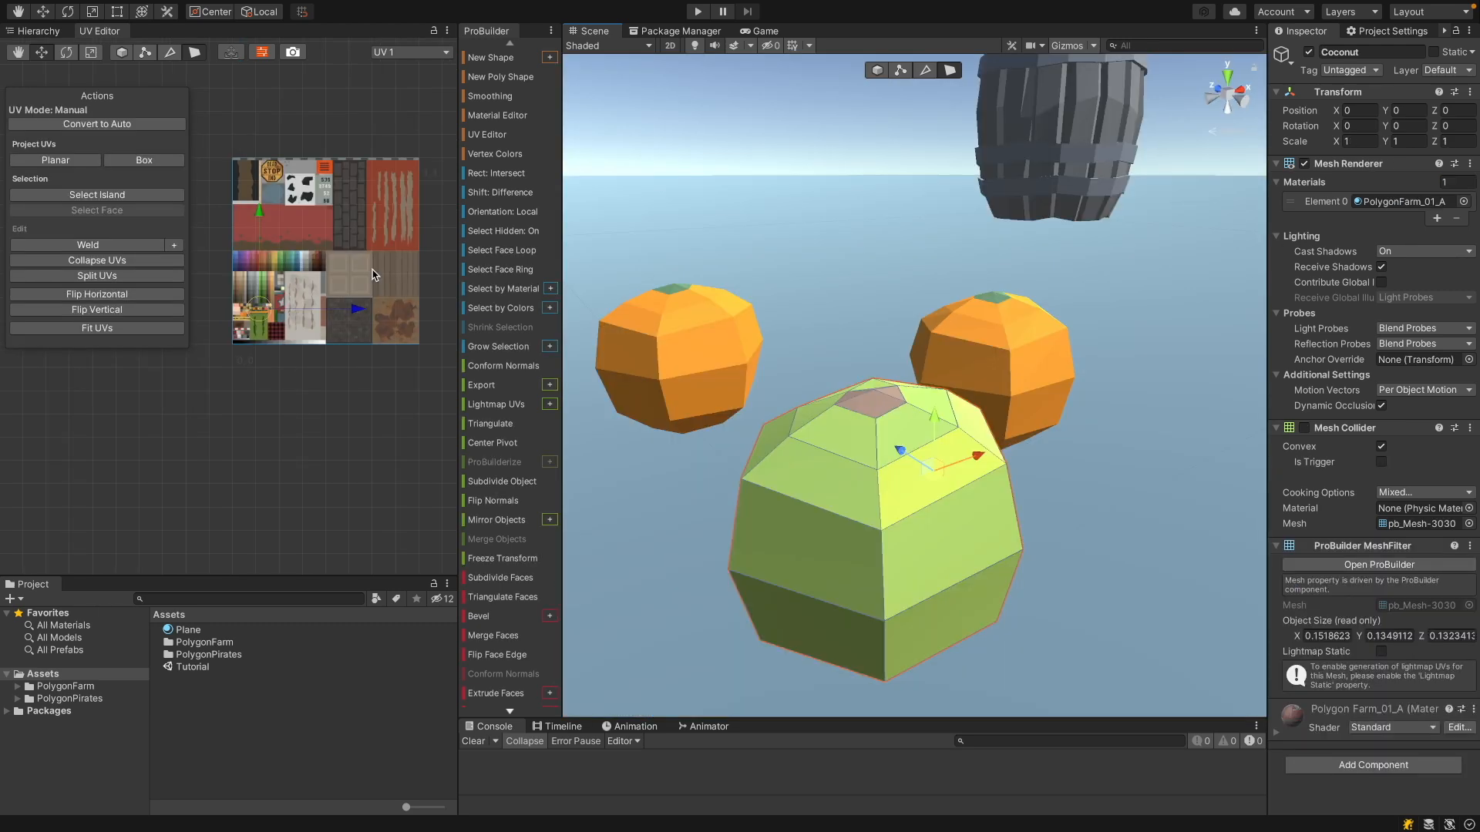
scroll(434, 195, up, 3)
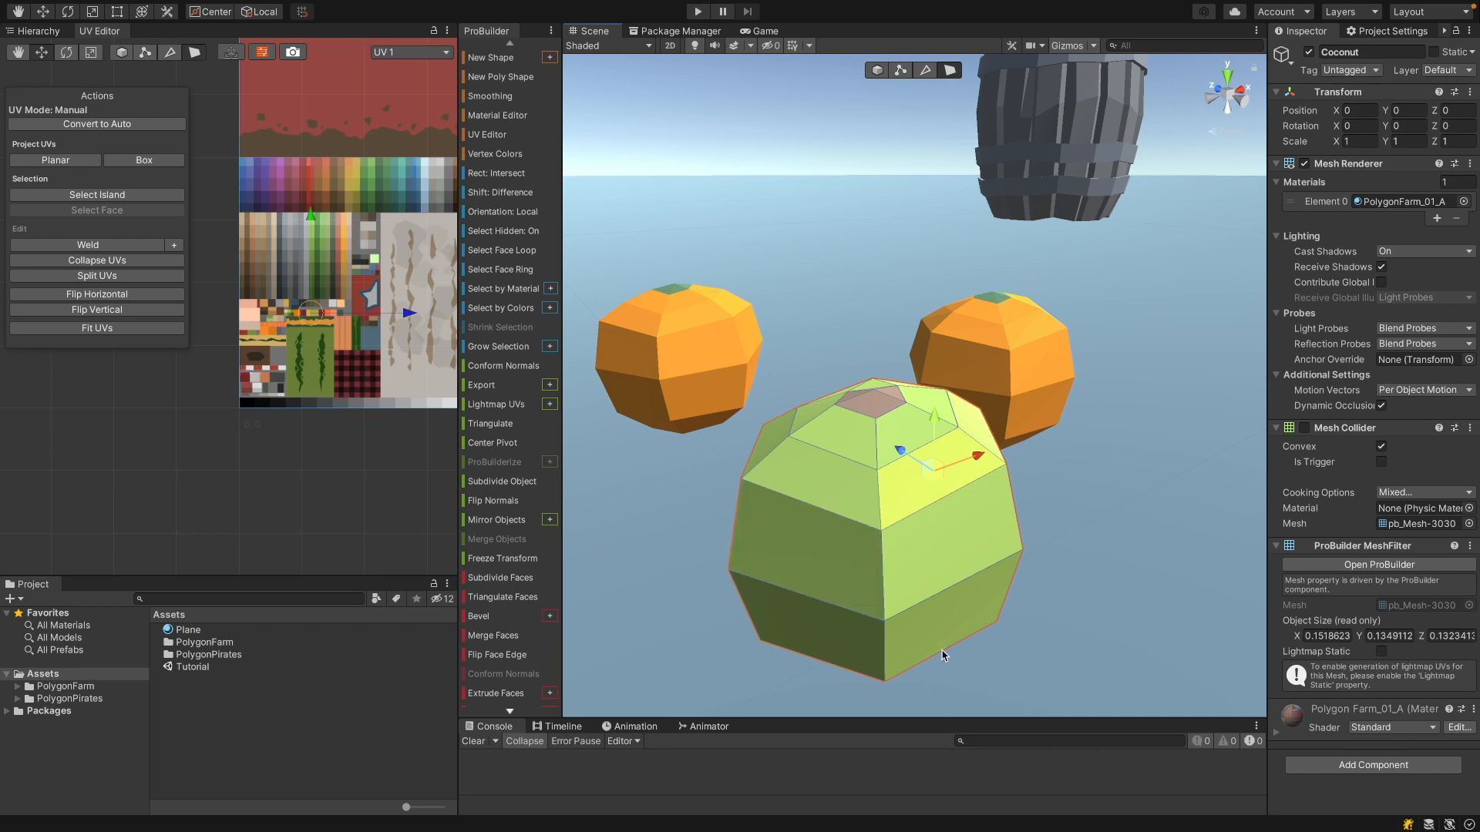
alt+drag(963, 659, 793, 652)
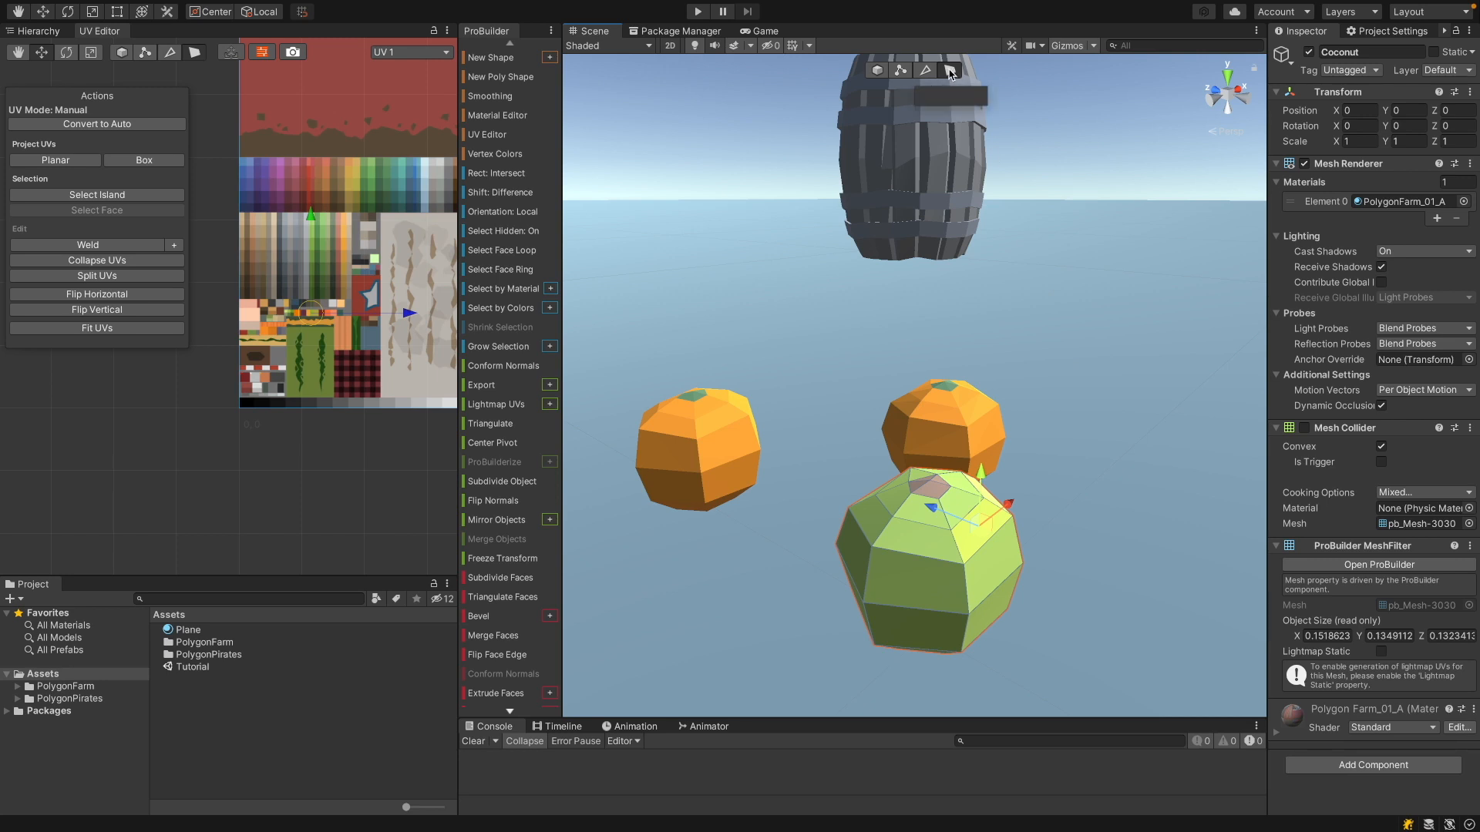
key(ctrl+a)
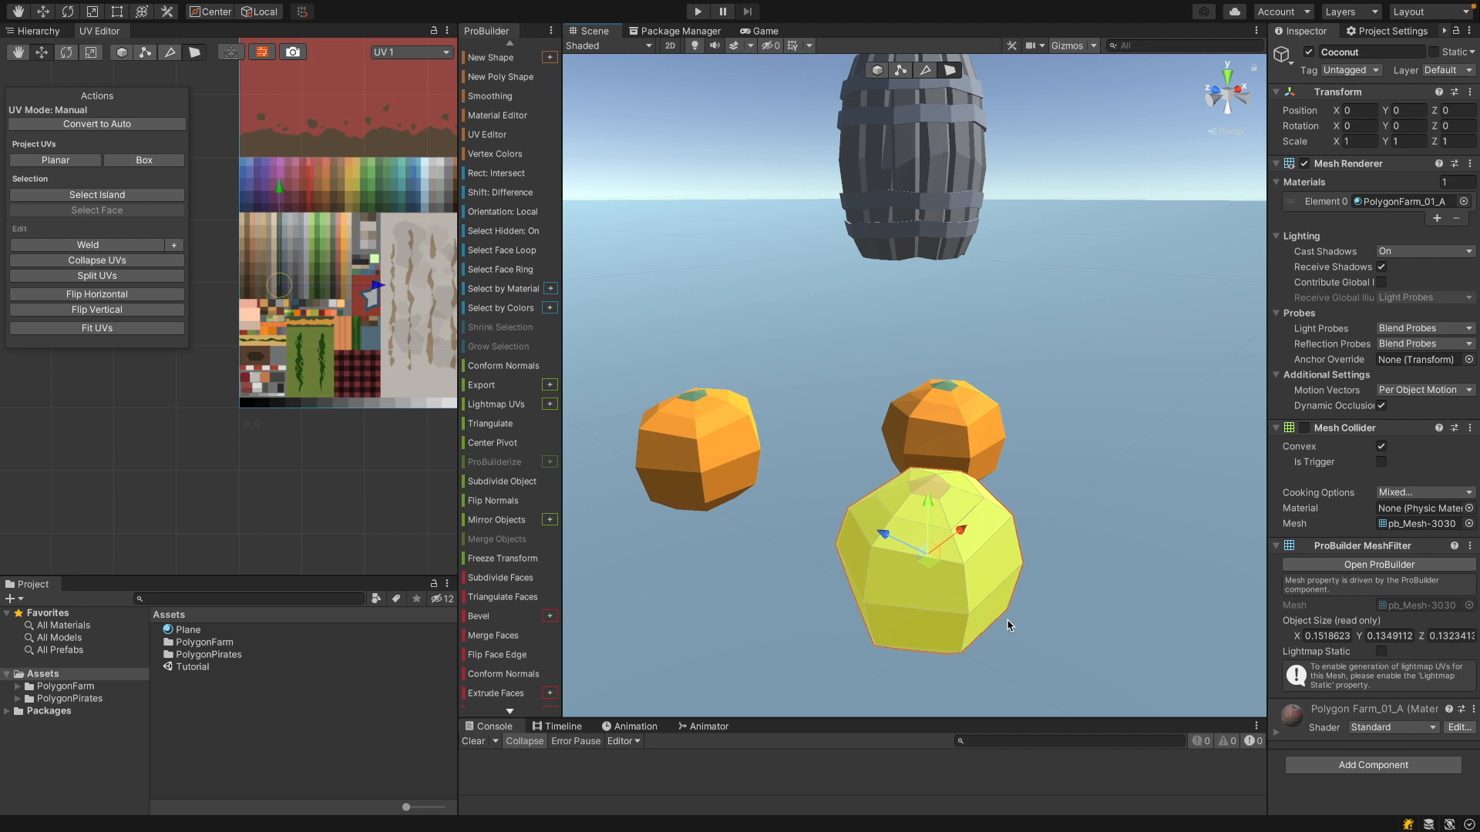
key(e)
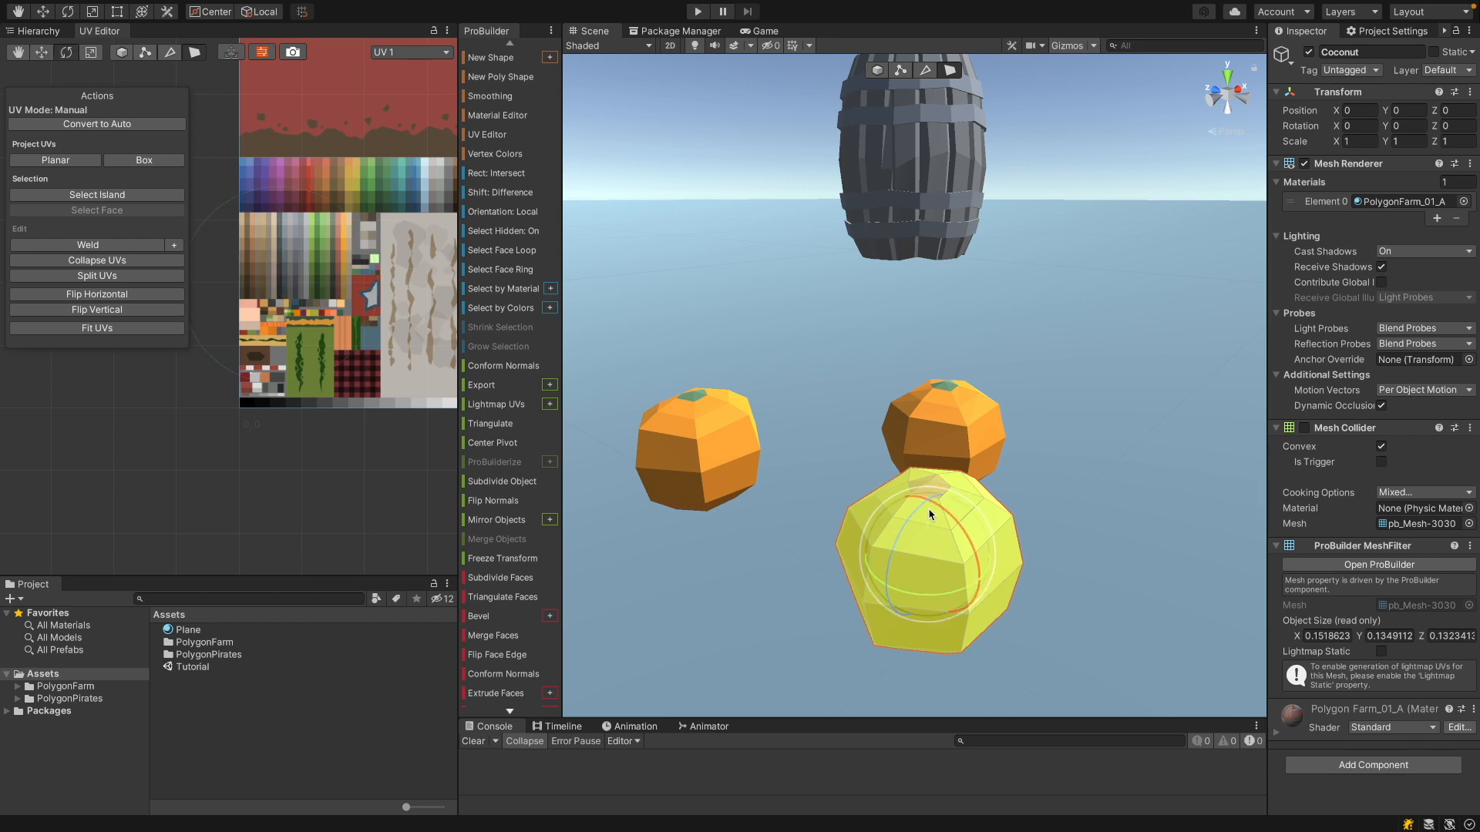
key(r)
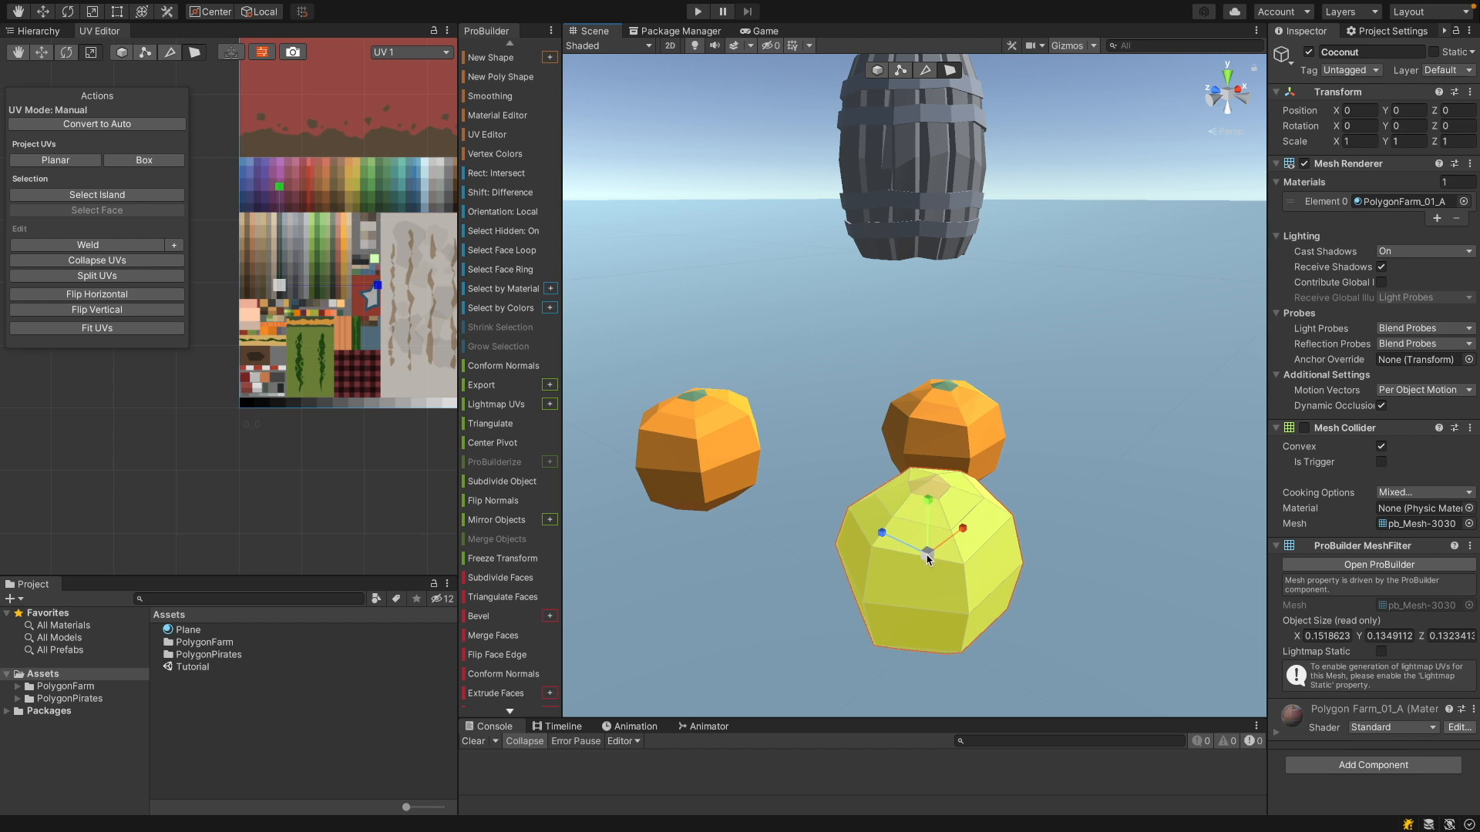
drag(929, 561, 964, 563)
alt+scroll(964, 562, down, 10)
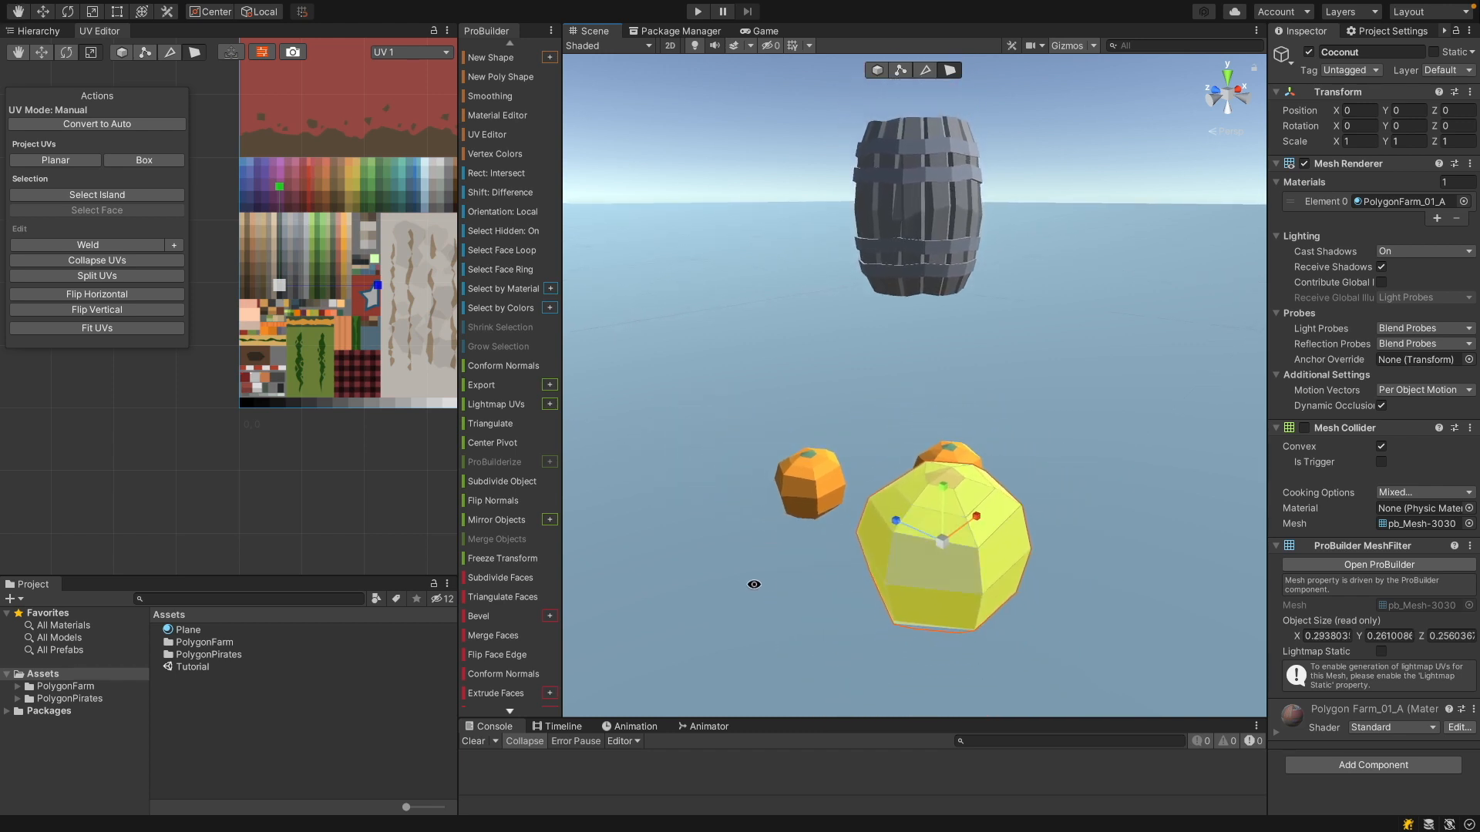
alt+drag(826, 581, 971, 480)
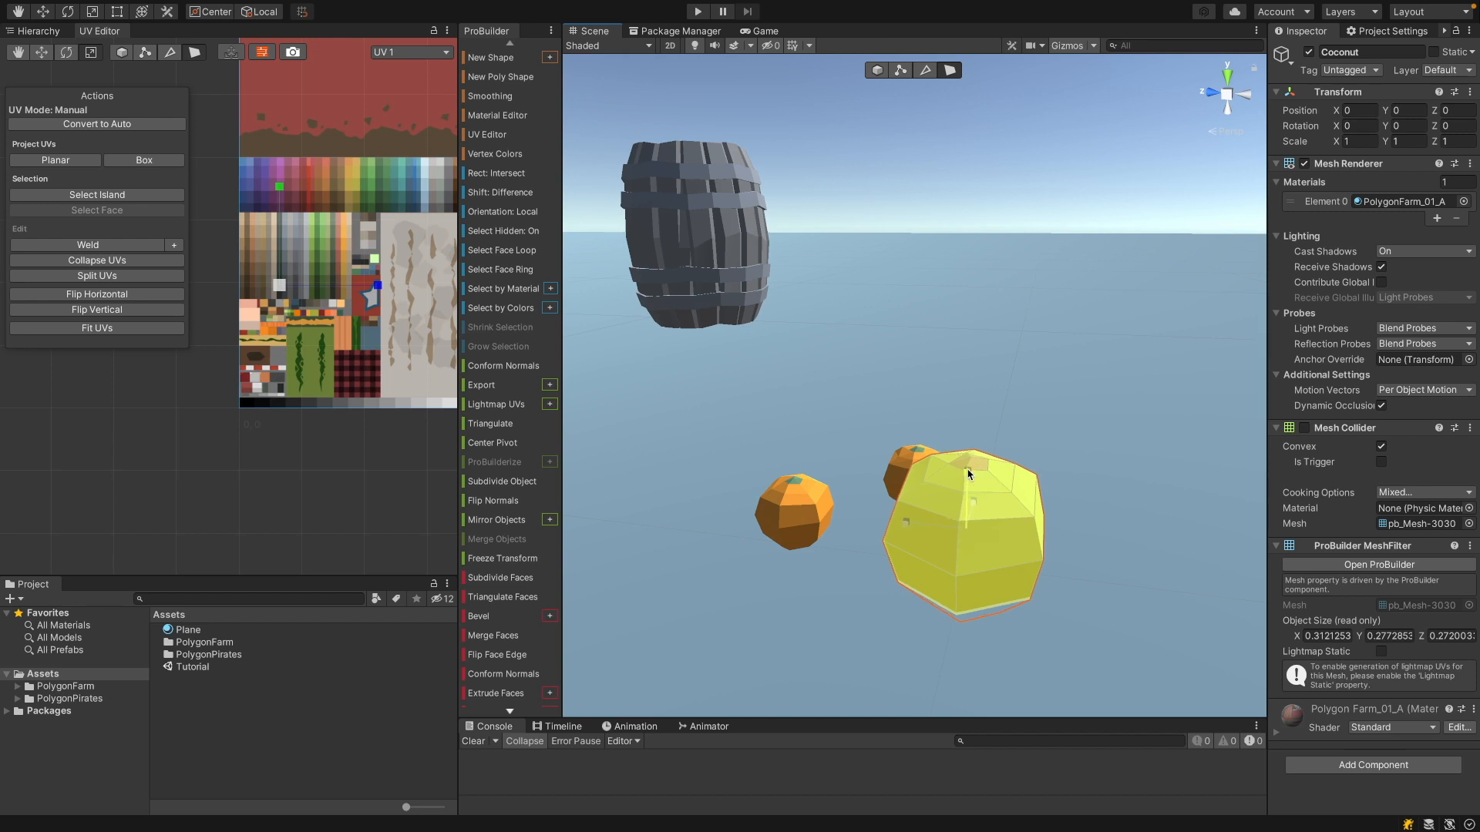
drag(969, 467, 962, 518)
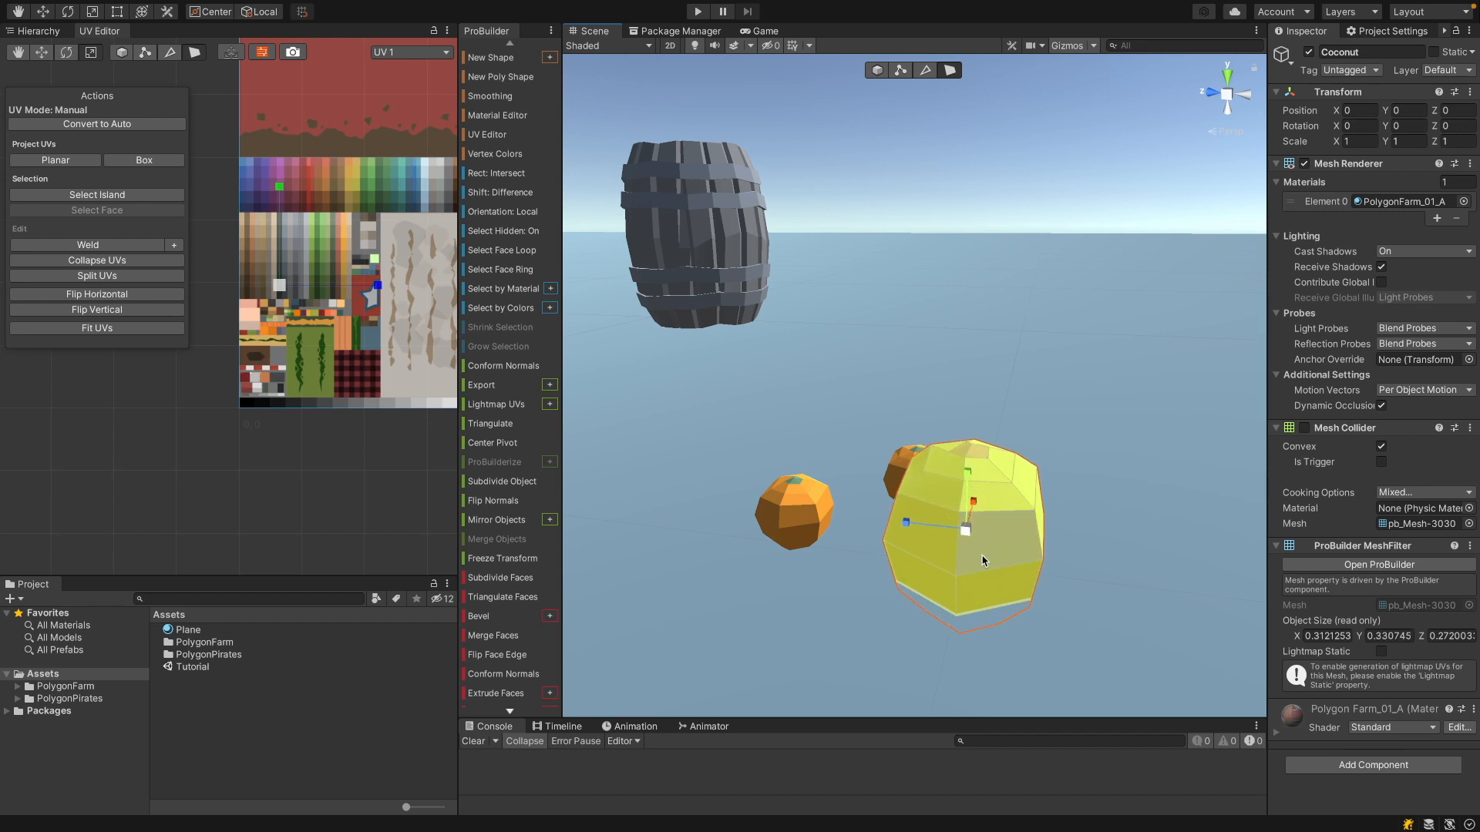
Move all of the Coconut's faces upward until its underside clears the ground plane, and deselect them
key(w)
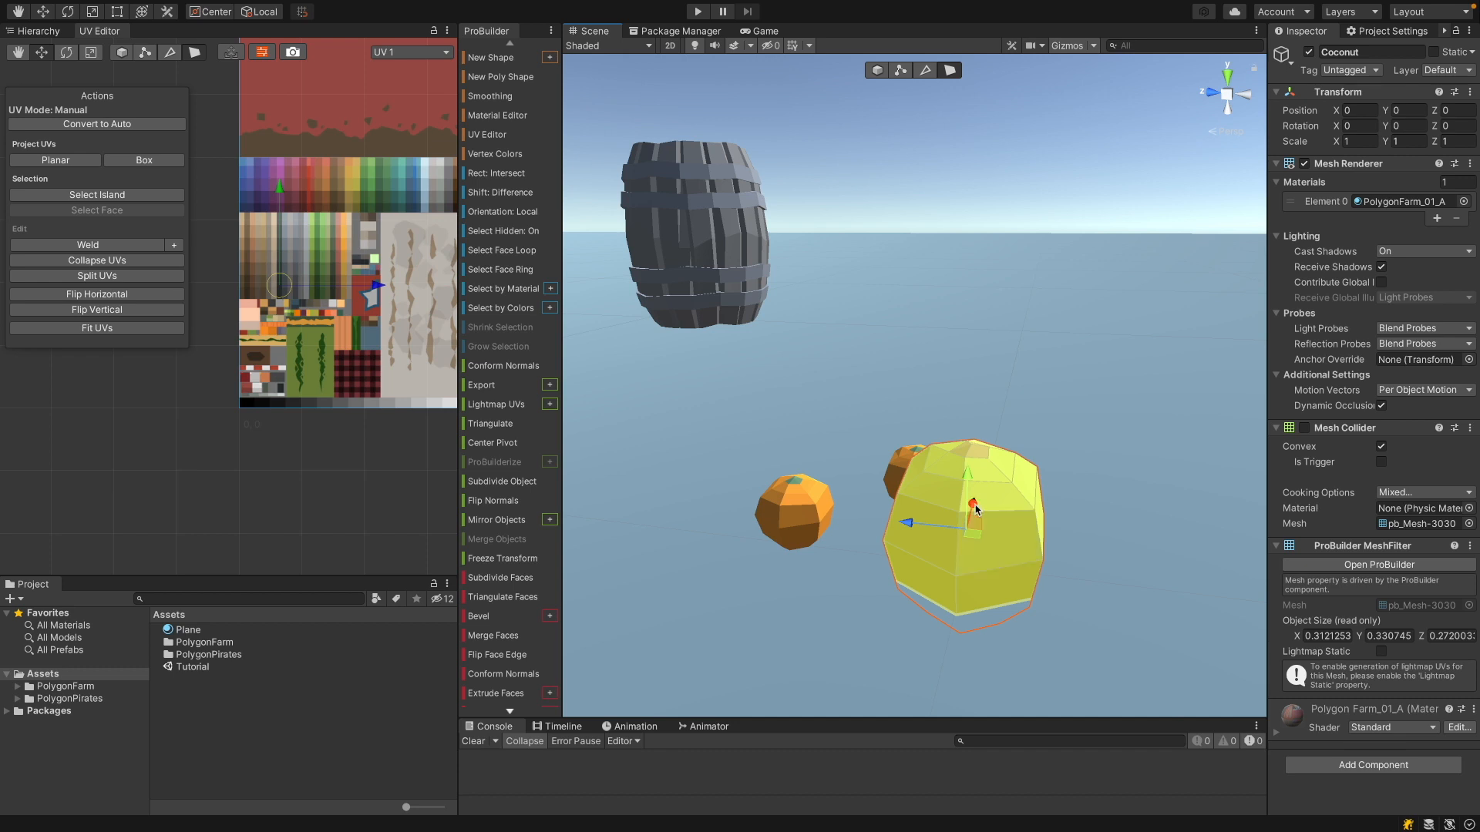
drag(969, 479, 944, 420)
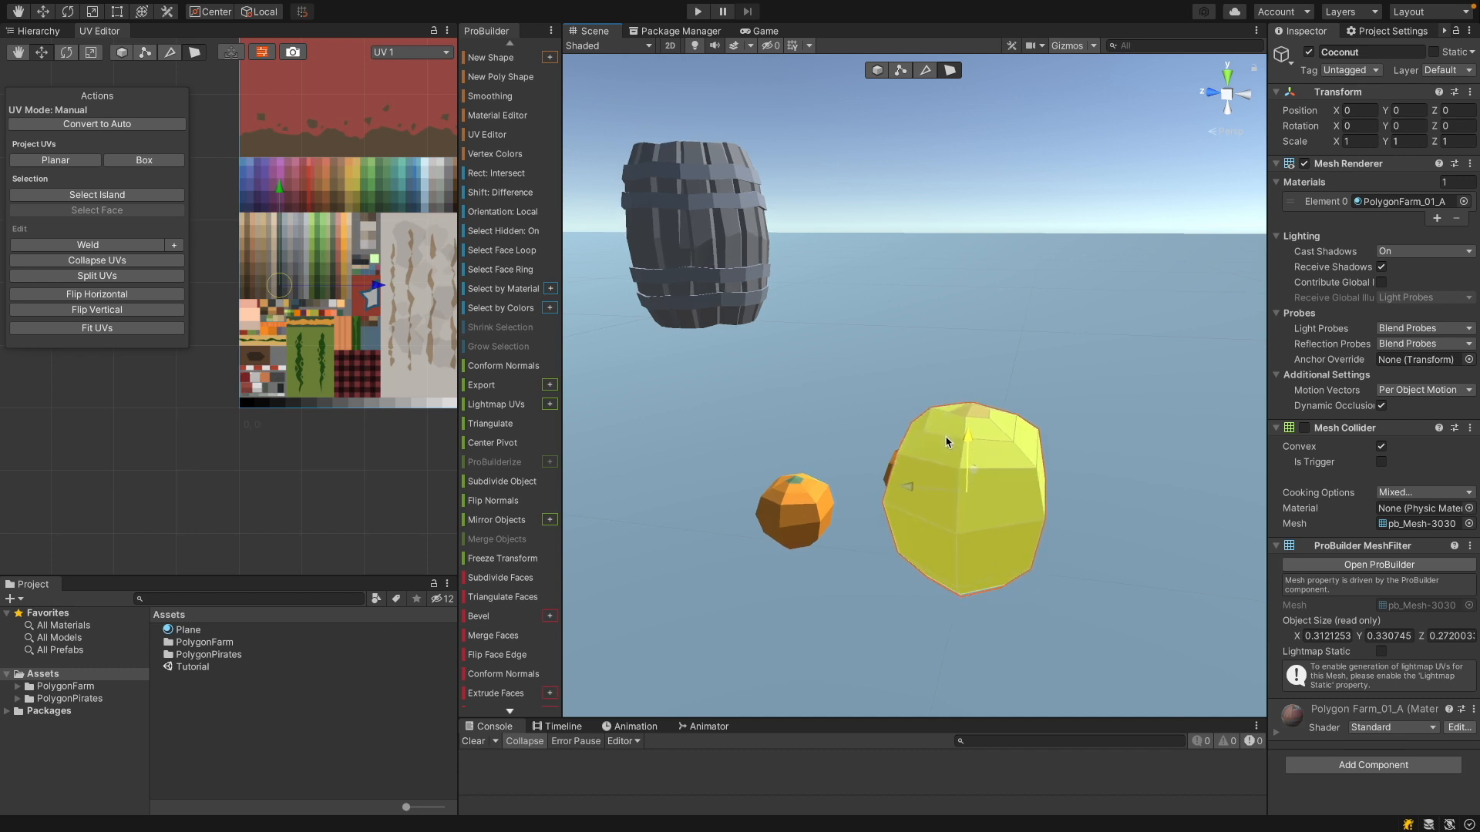
alt+drag(984, 594, 954, 589)
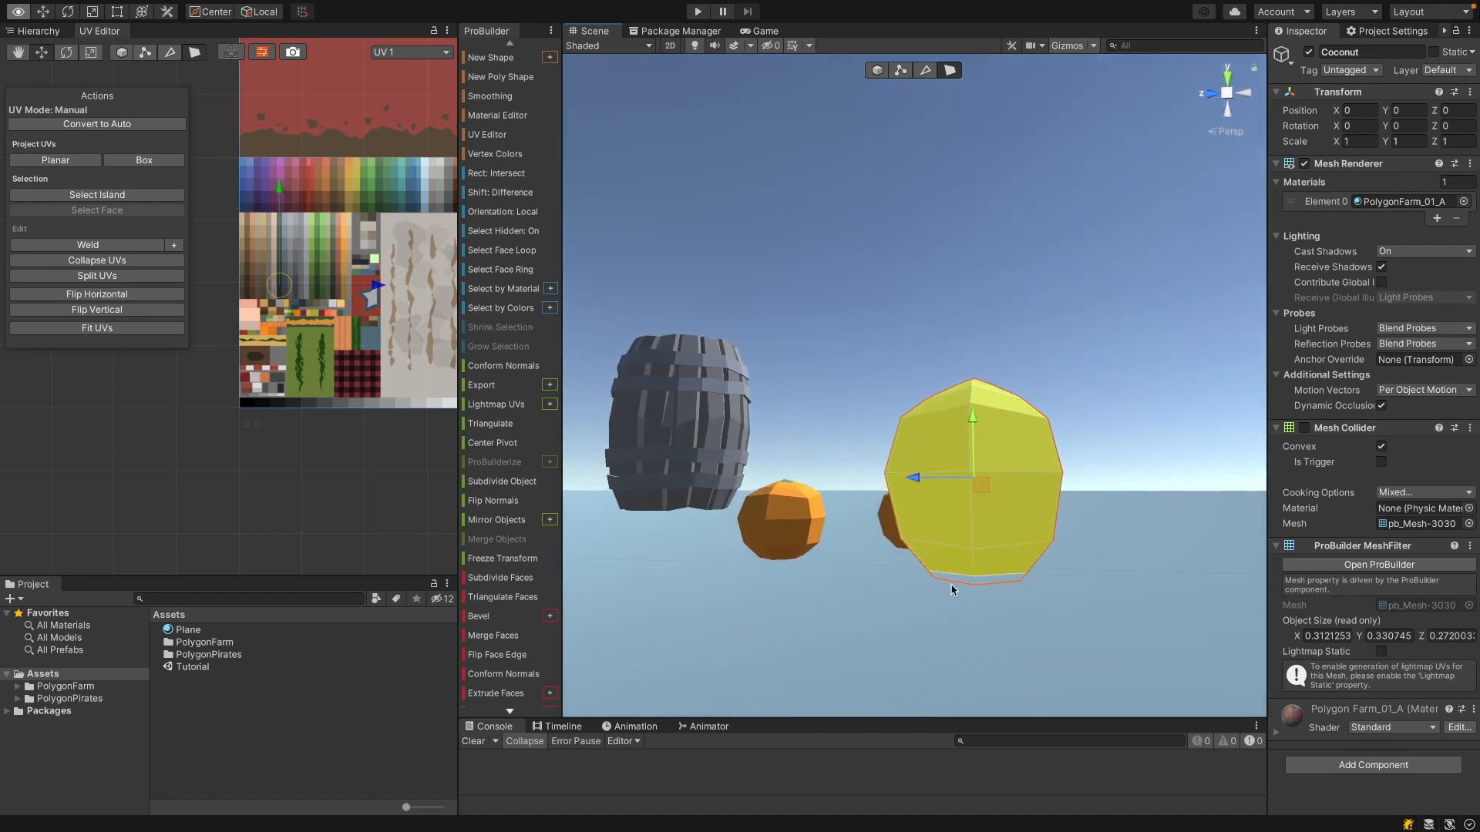
drag(973, 416, 974, 405)
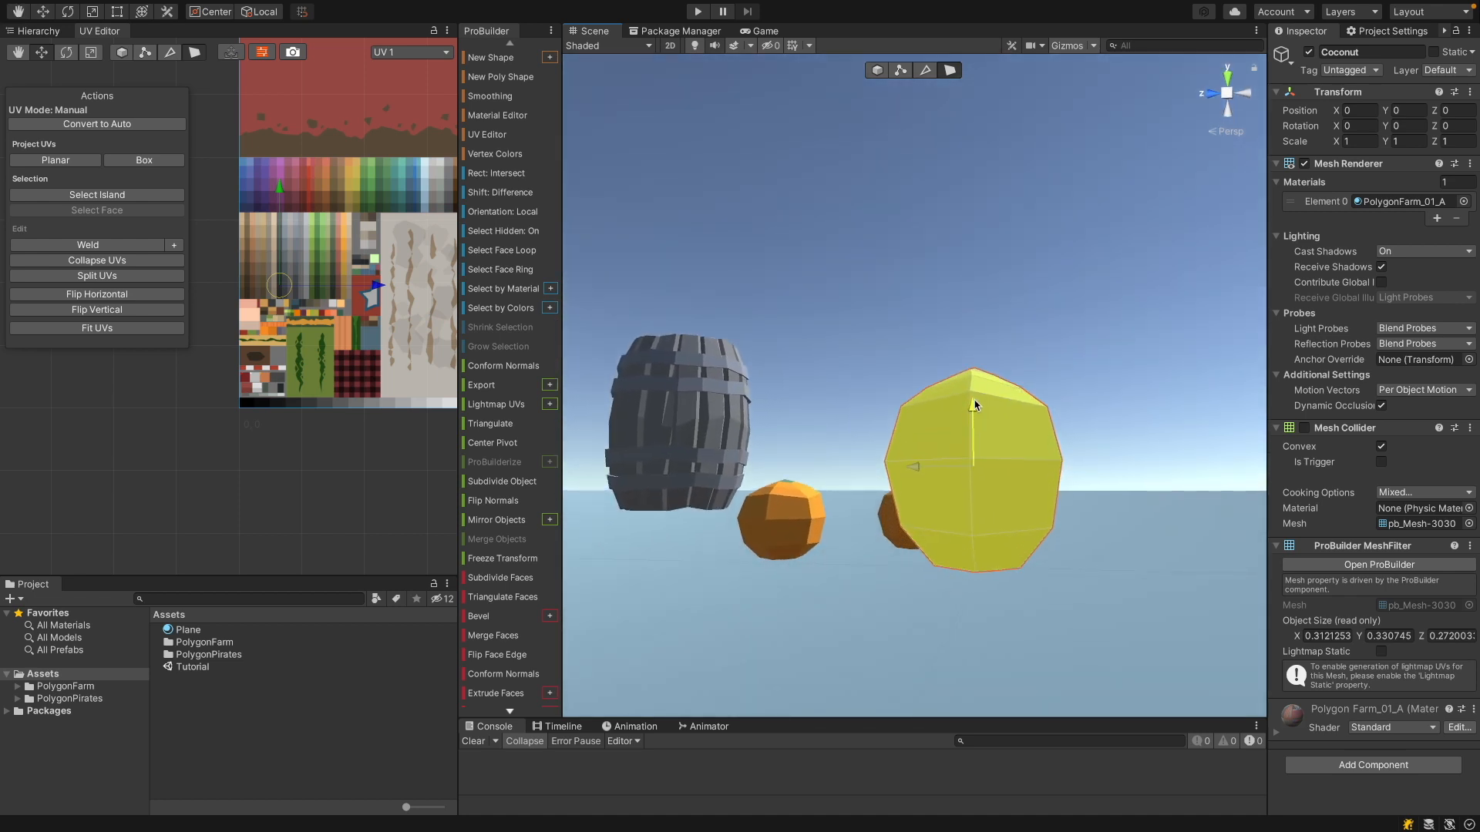
alt+drag(1057, 601, 982, 668)
click(1148, 509)
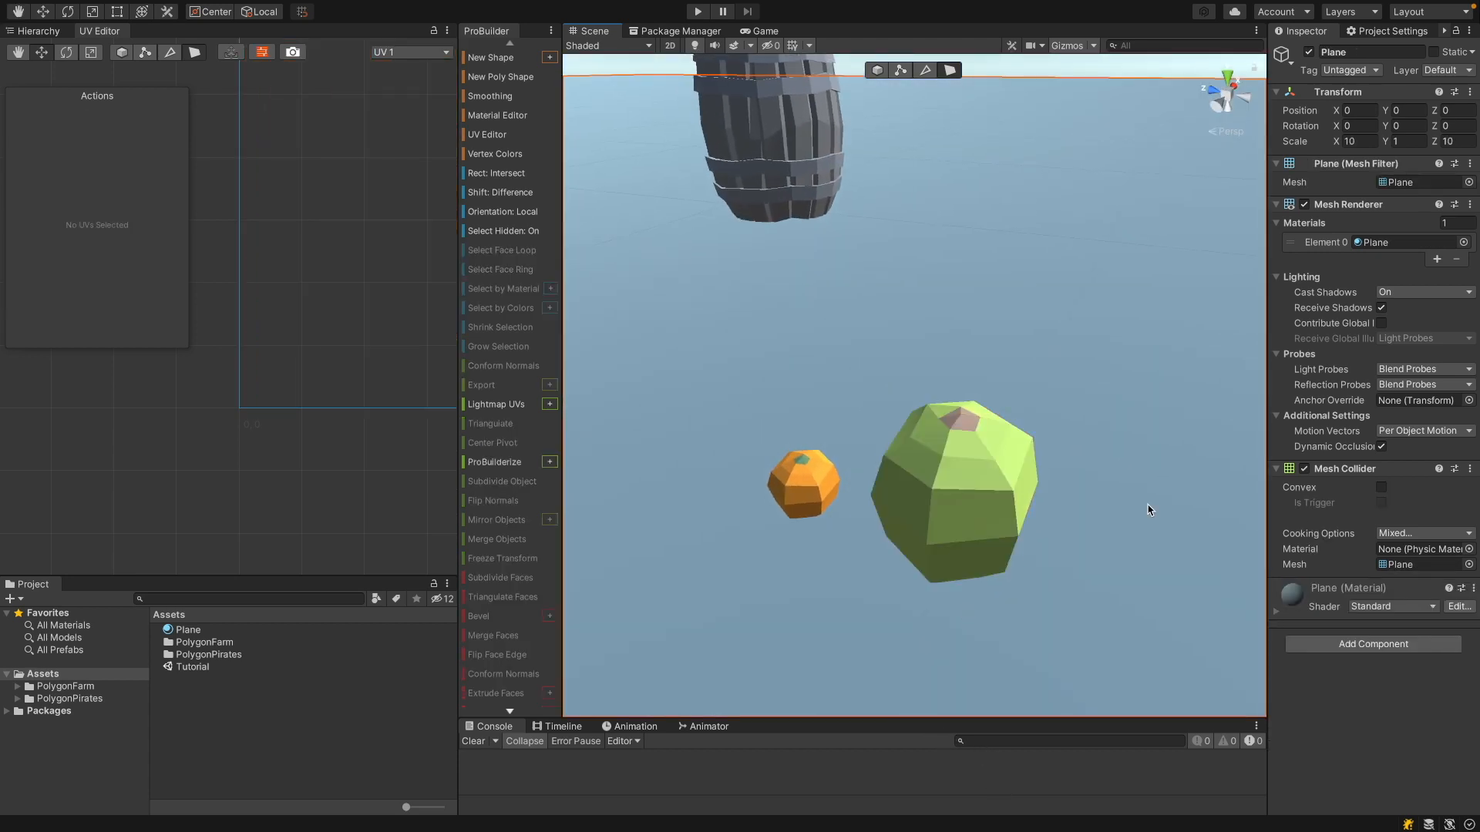
Select the Coconut in the scene, bring up the scene hierarchy and set ProBuilder to object selection
click(926, 70)
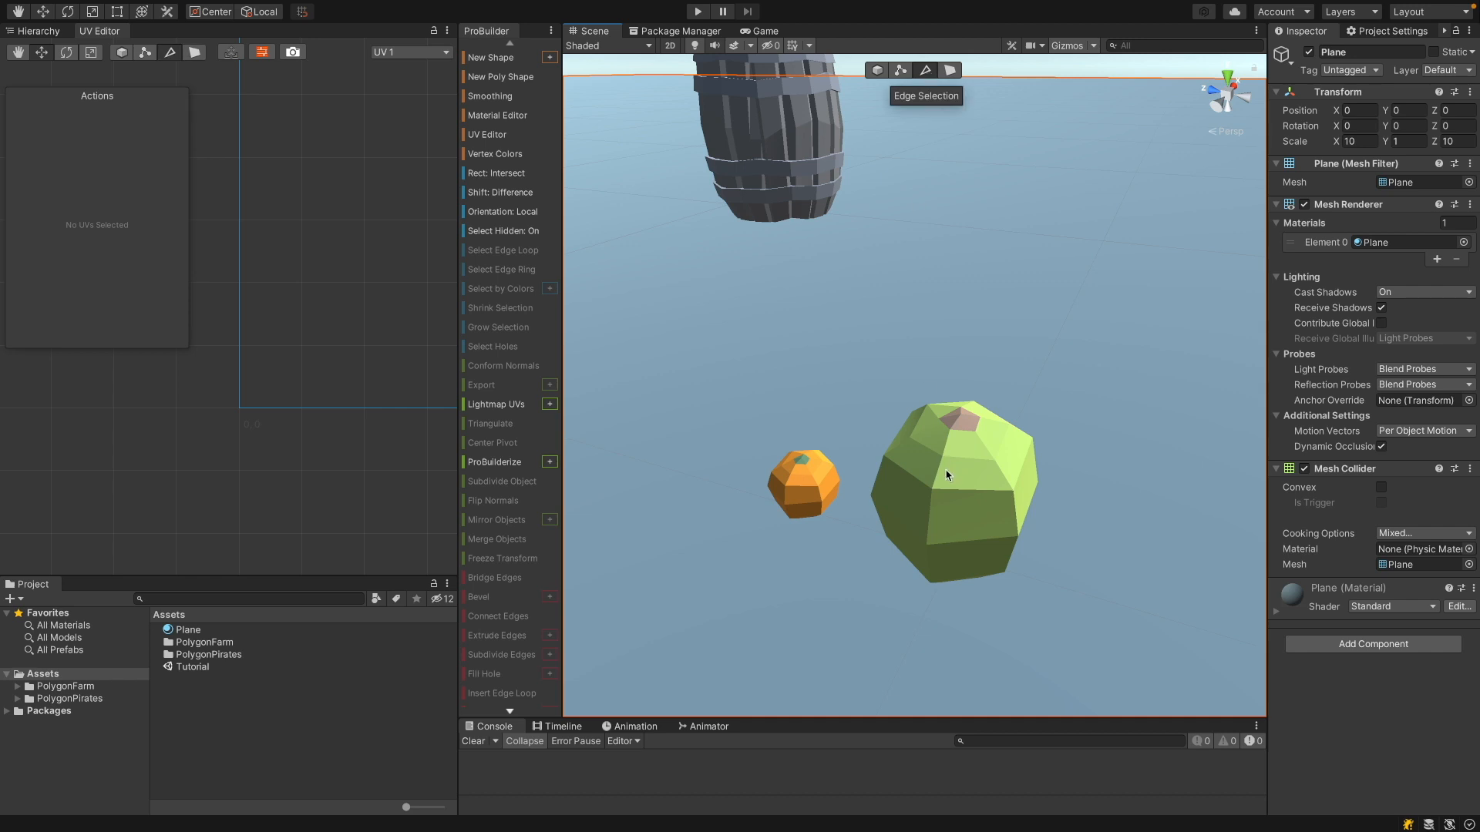
click(964, 497)
drag(978, 444, 978, 447)
alt+drag(1100, 508, 1132, 507)
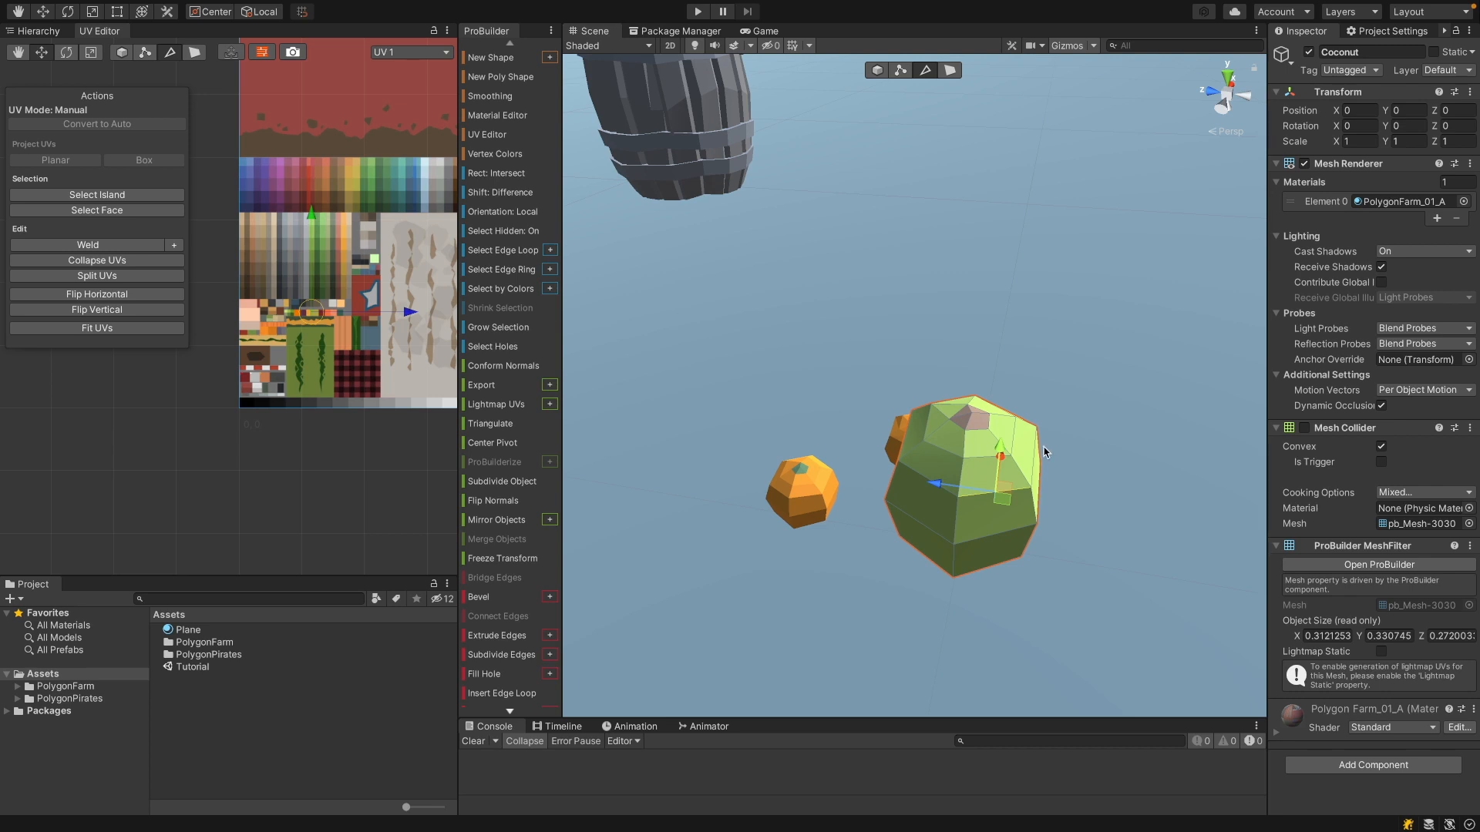
click(38, 31)
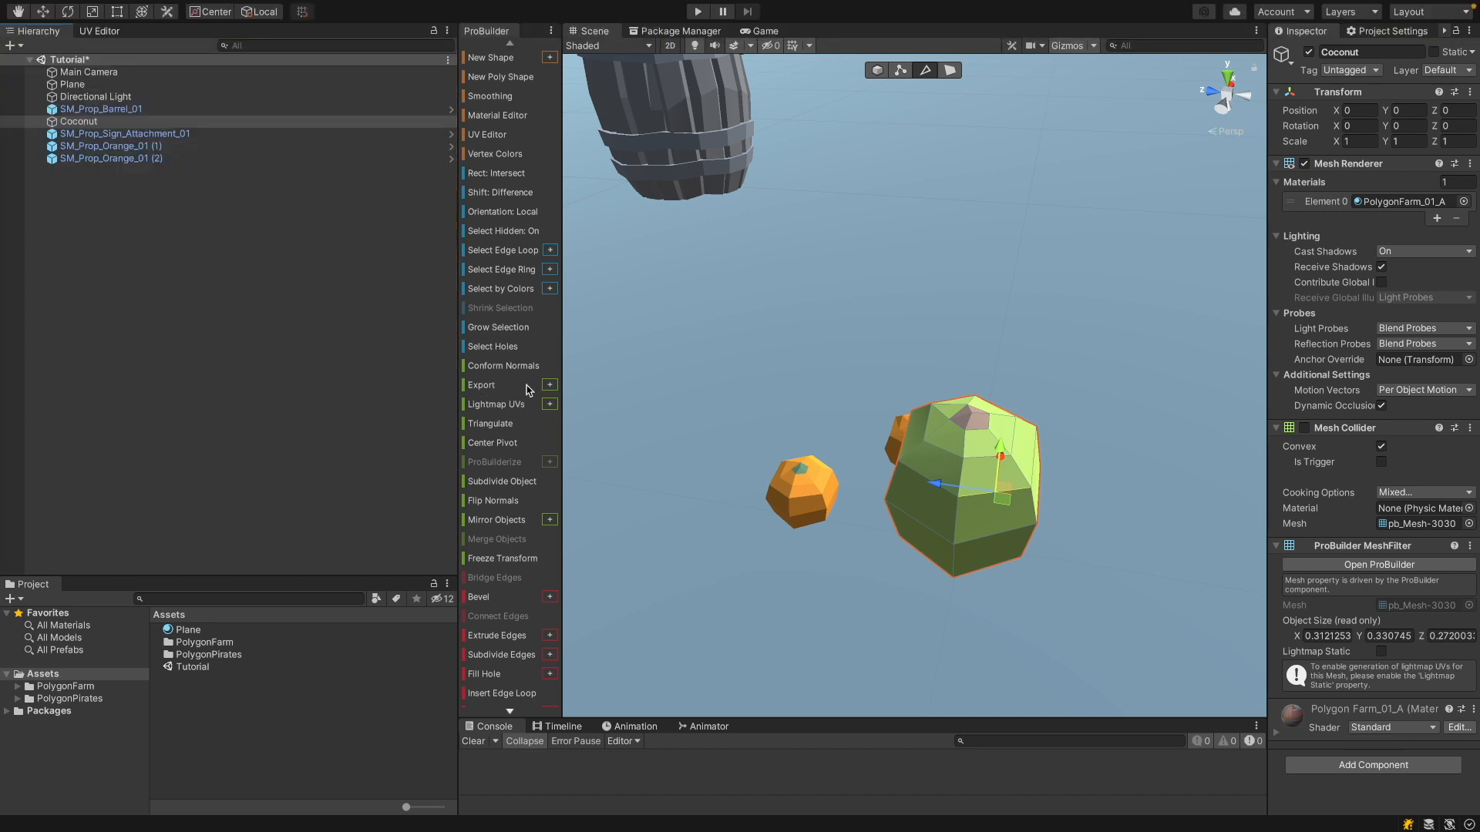
click(879, 71)
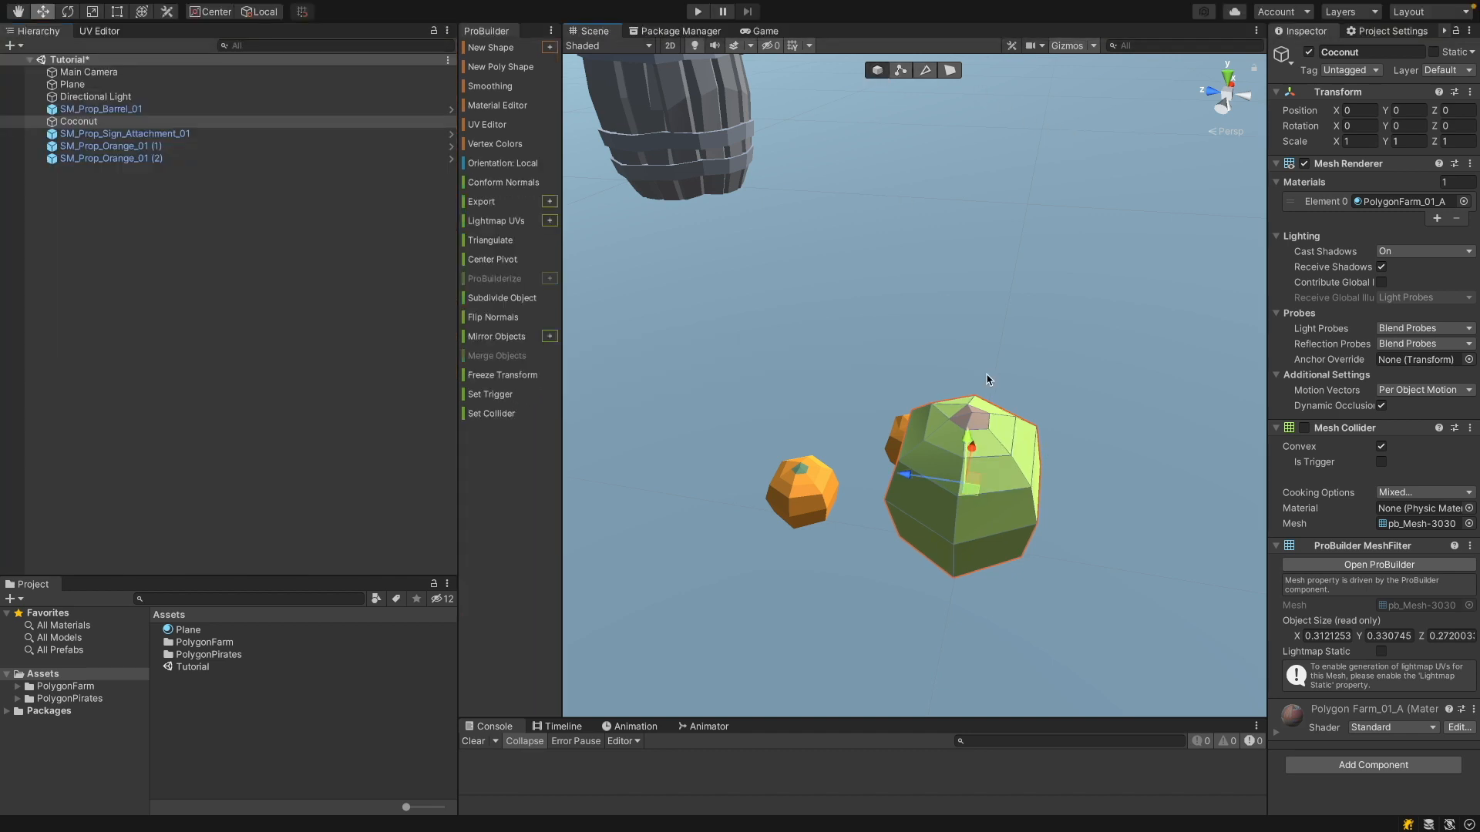
Export the Coconut in Prefab format as Coconut.prefab in the project's Assets folder
click(549, 202)
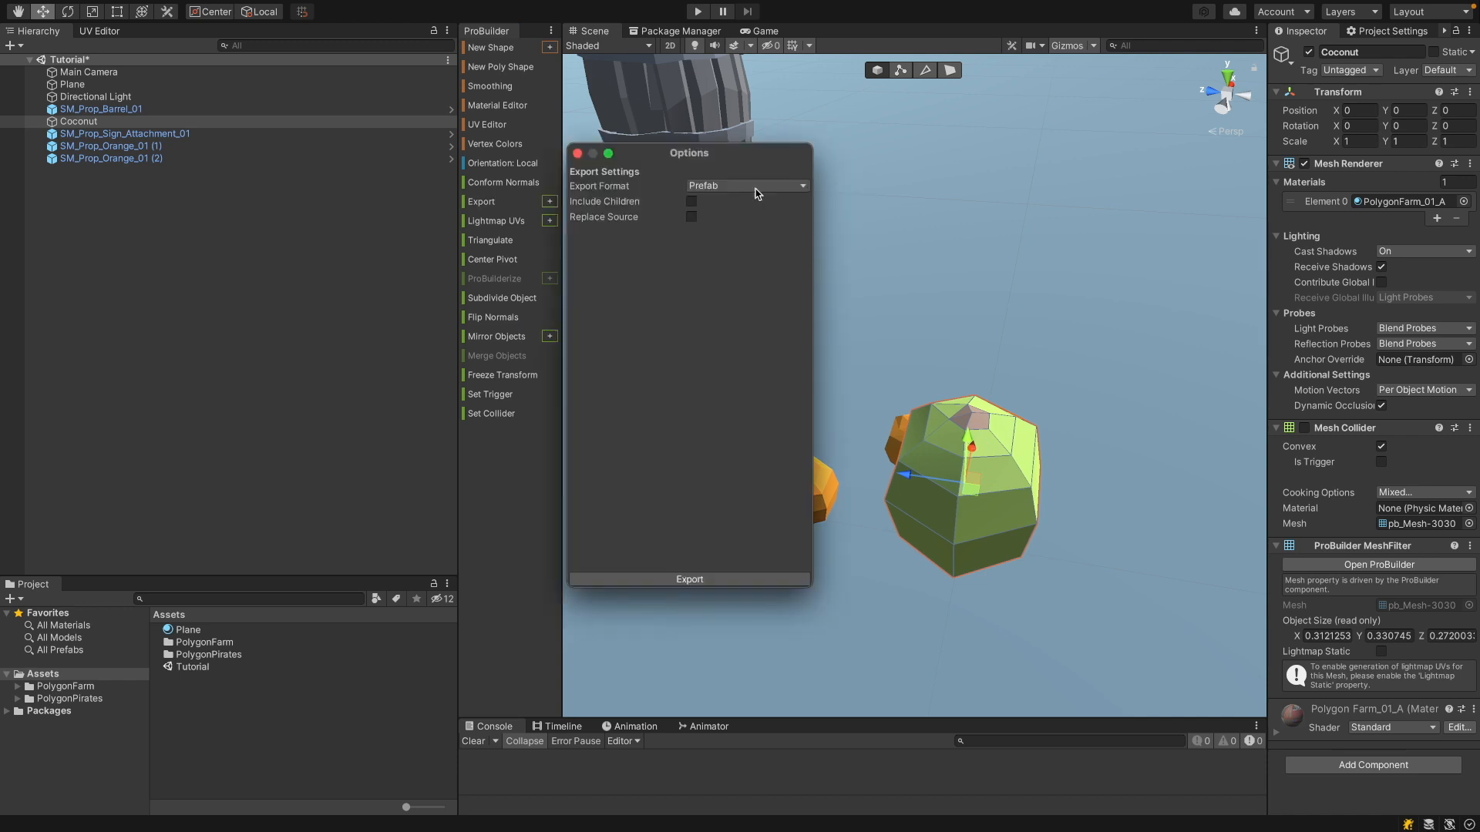
click(762, 191)
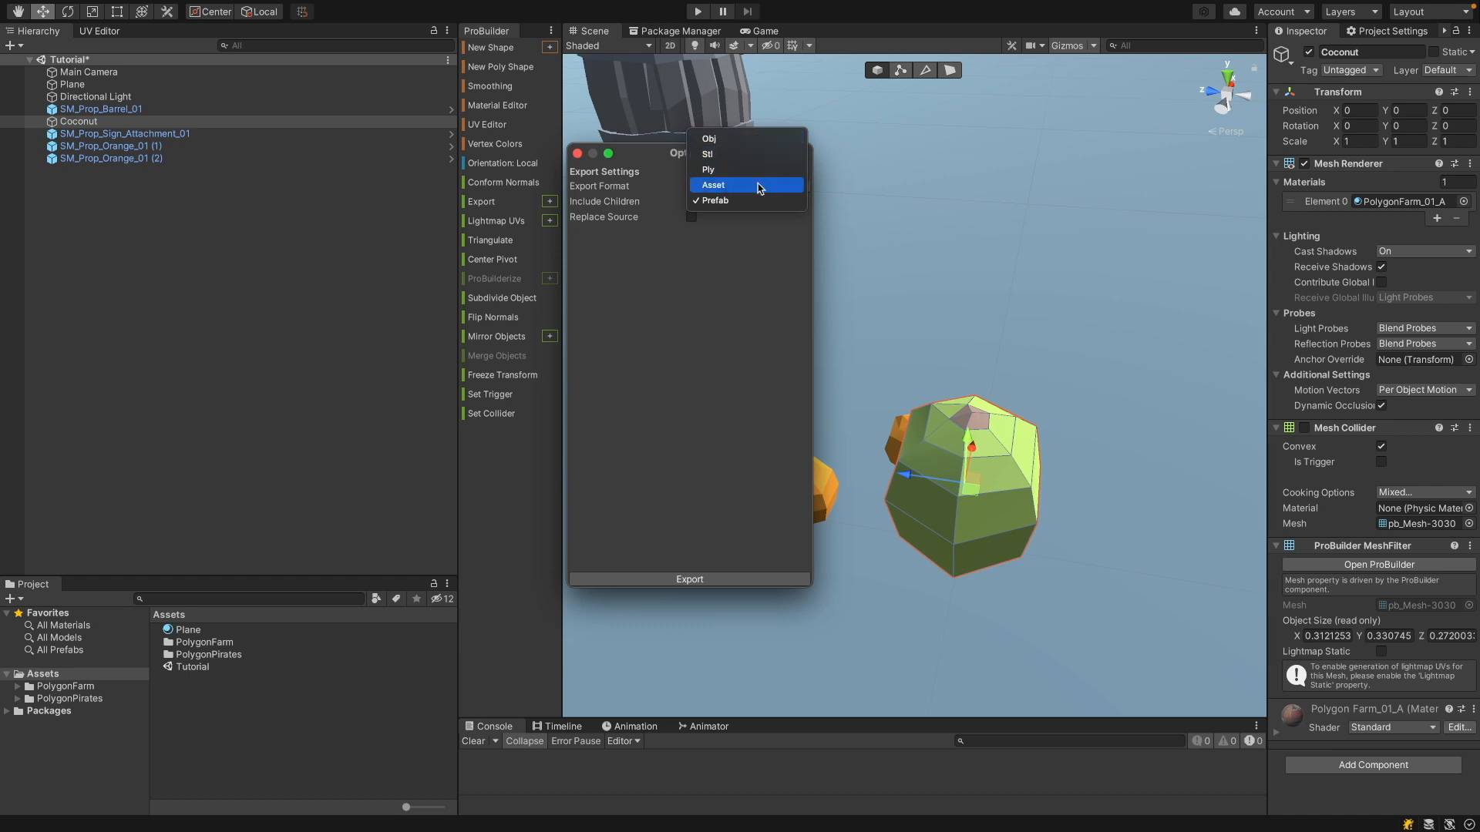
click(723, 203)
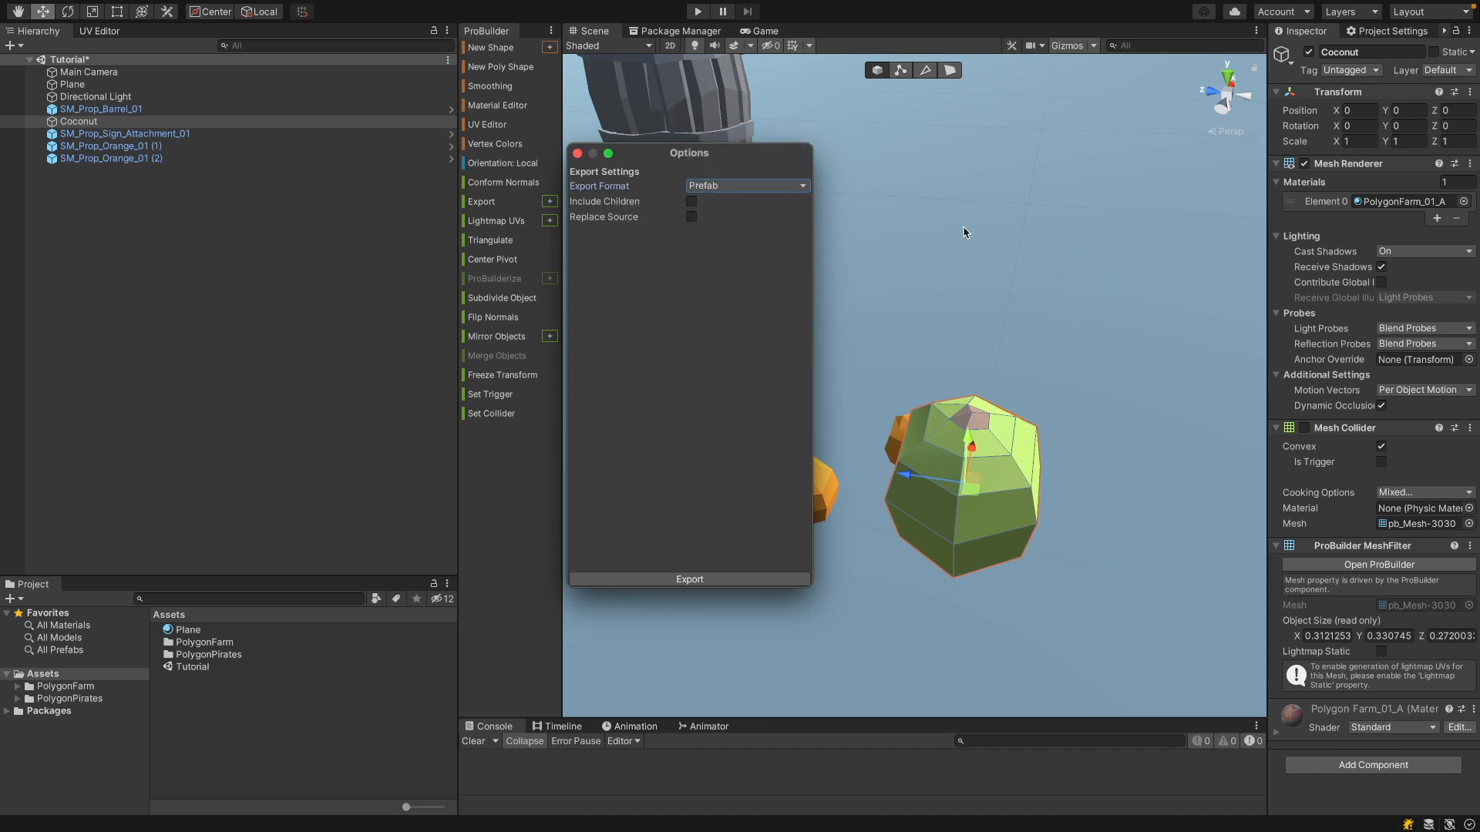
click(484, 203)
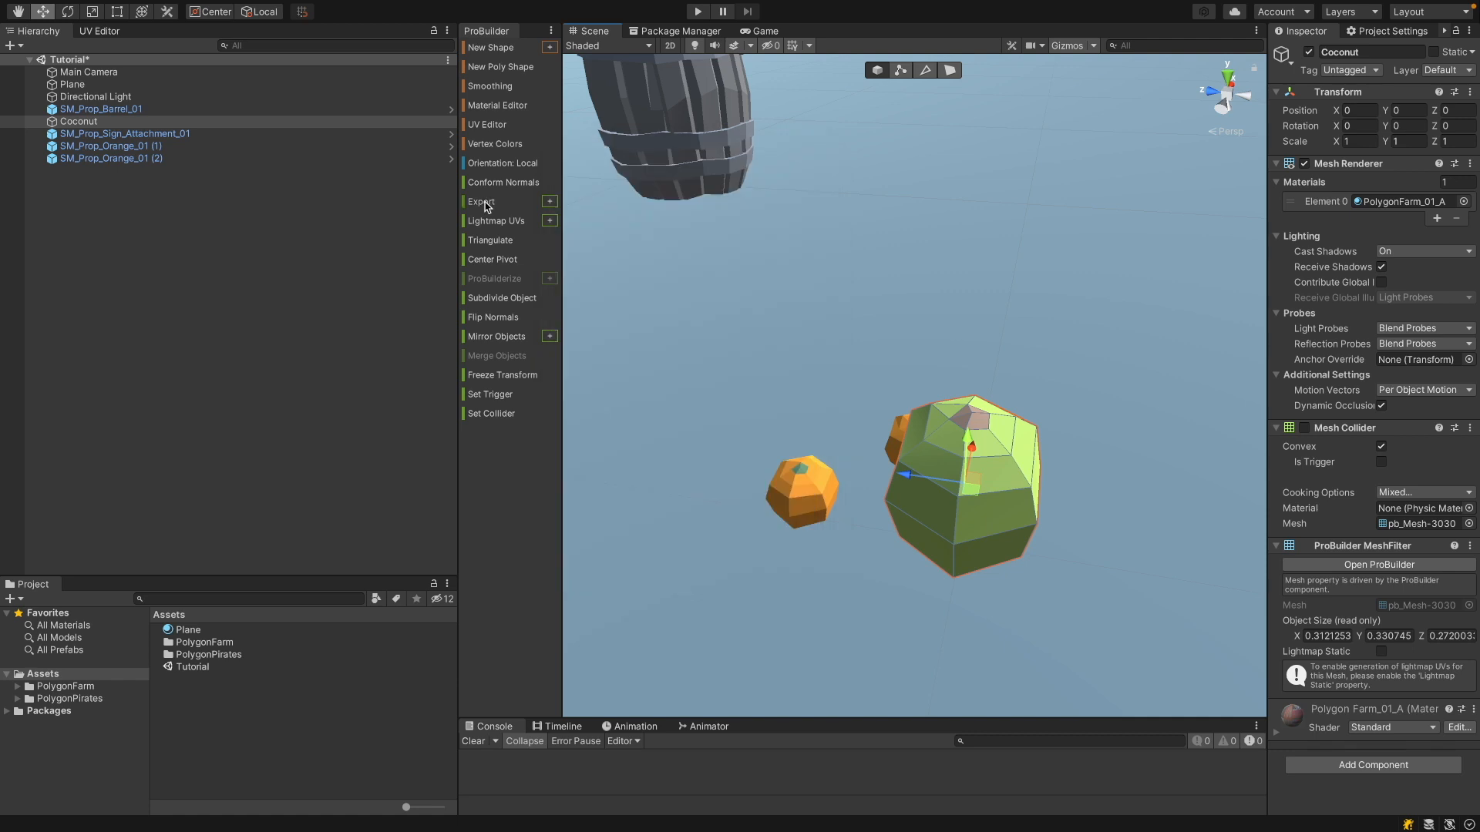
click(484, 203)
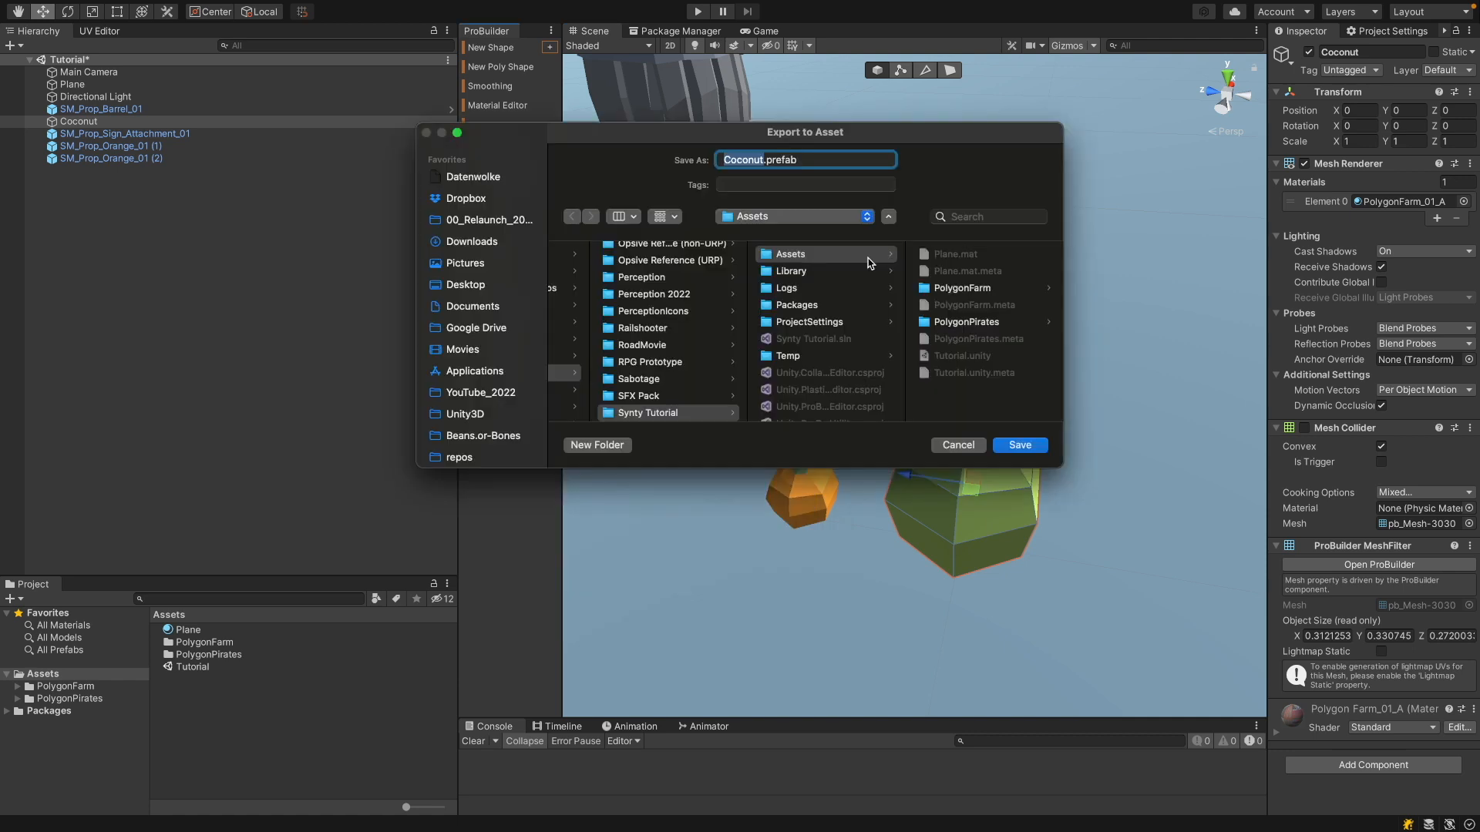
click(1020, 446)
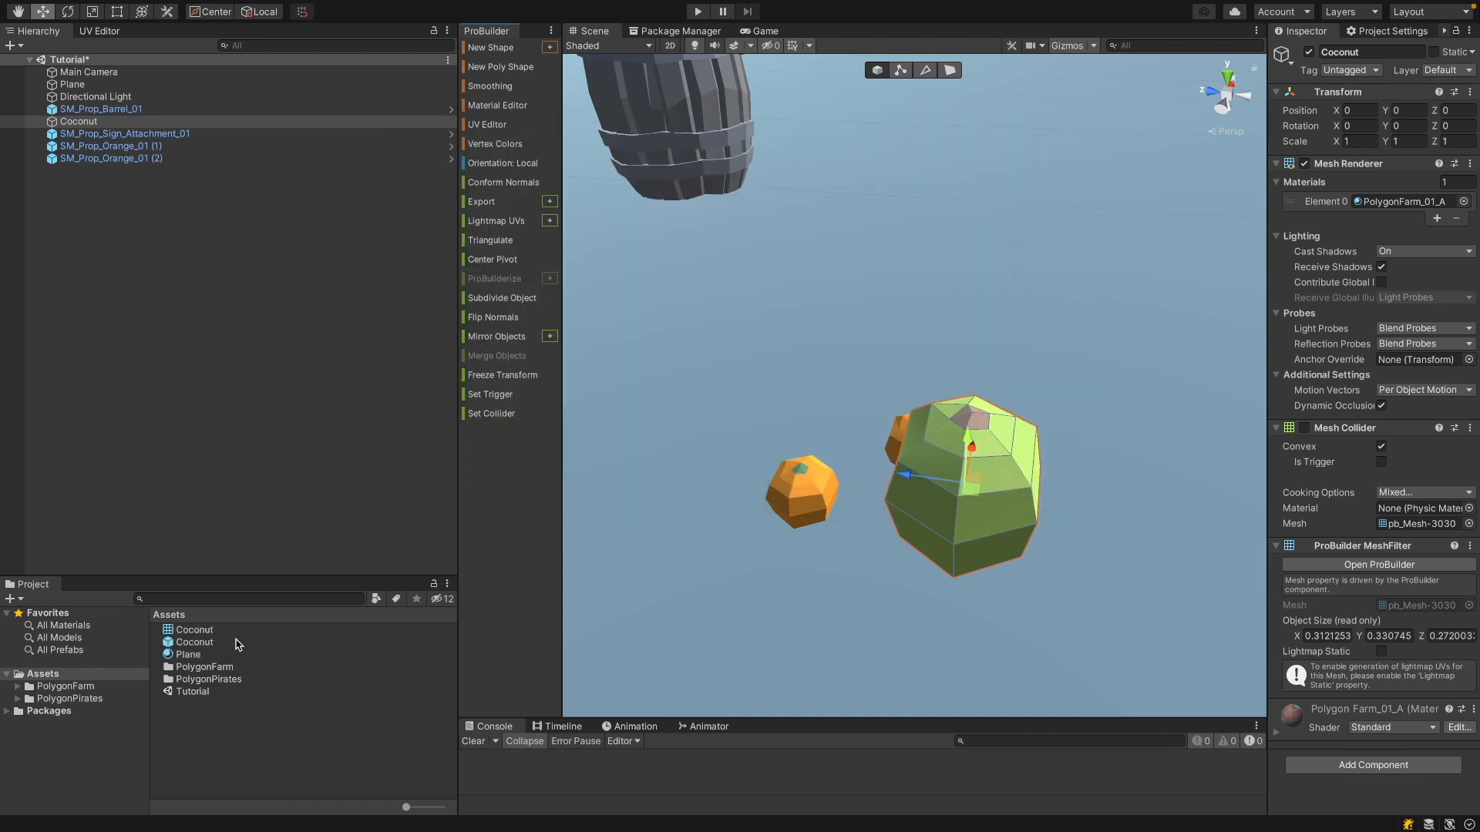
Examine the exported Coconut prefab and its mesh asset, rotating the preview
click(204, 644)
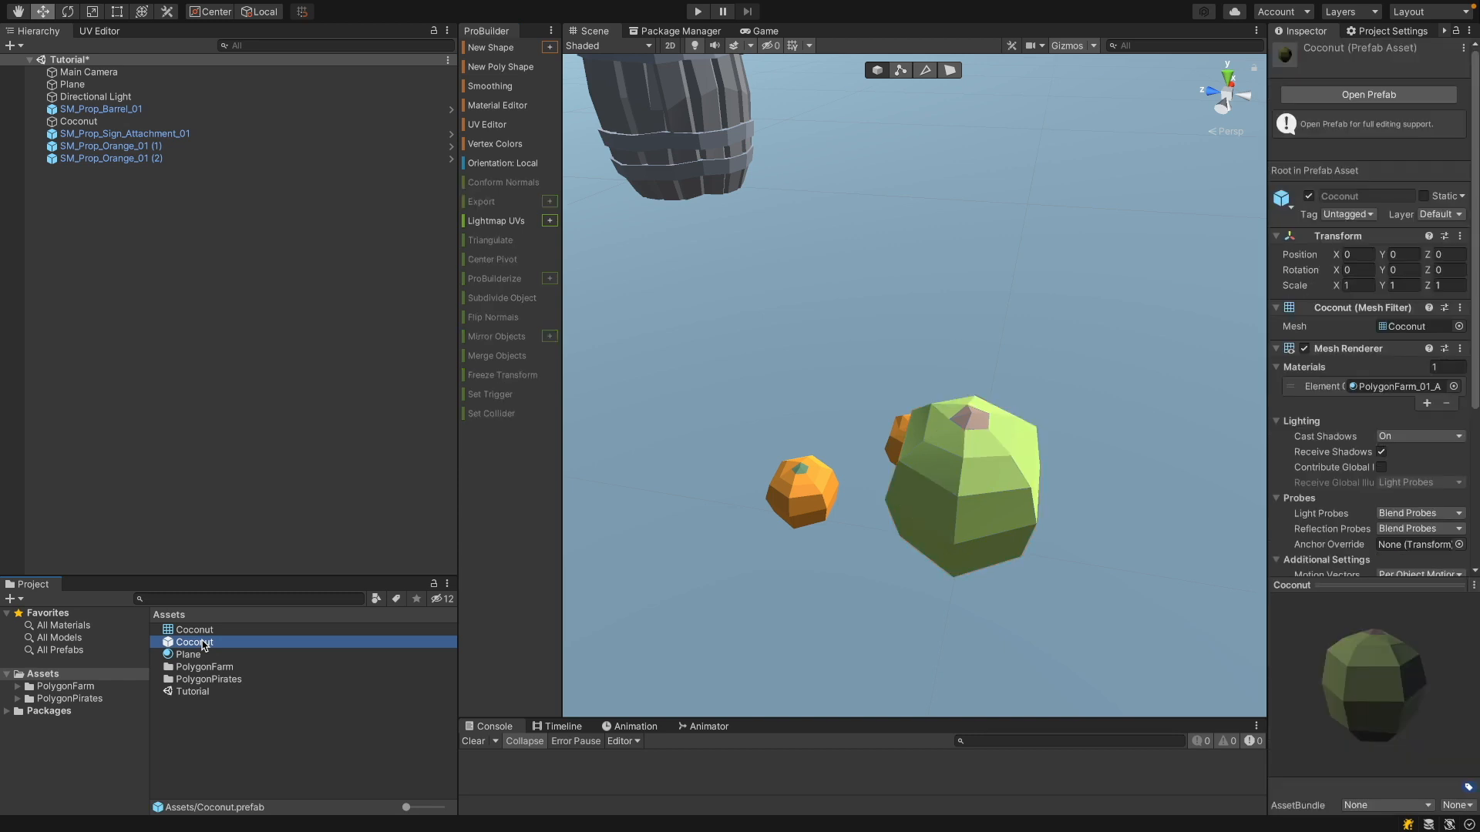
click(203, 633)
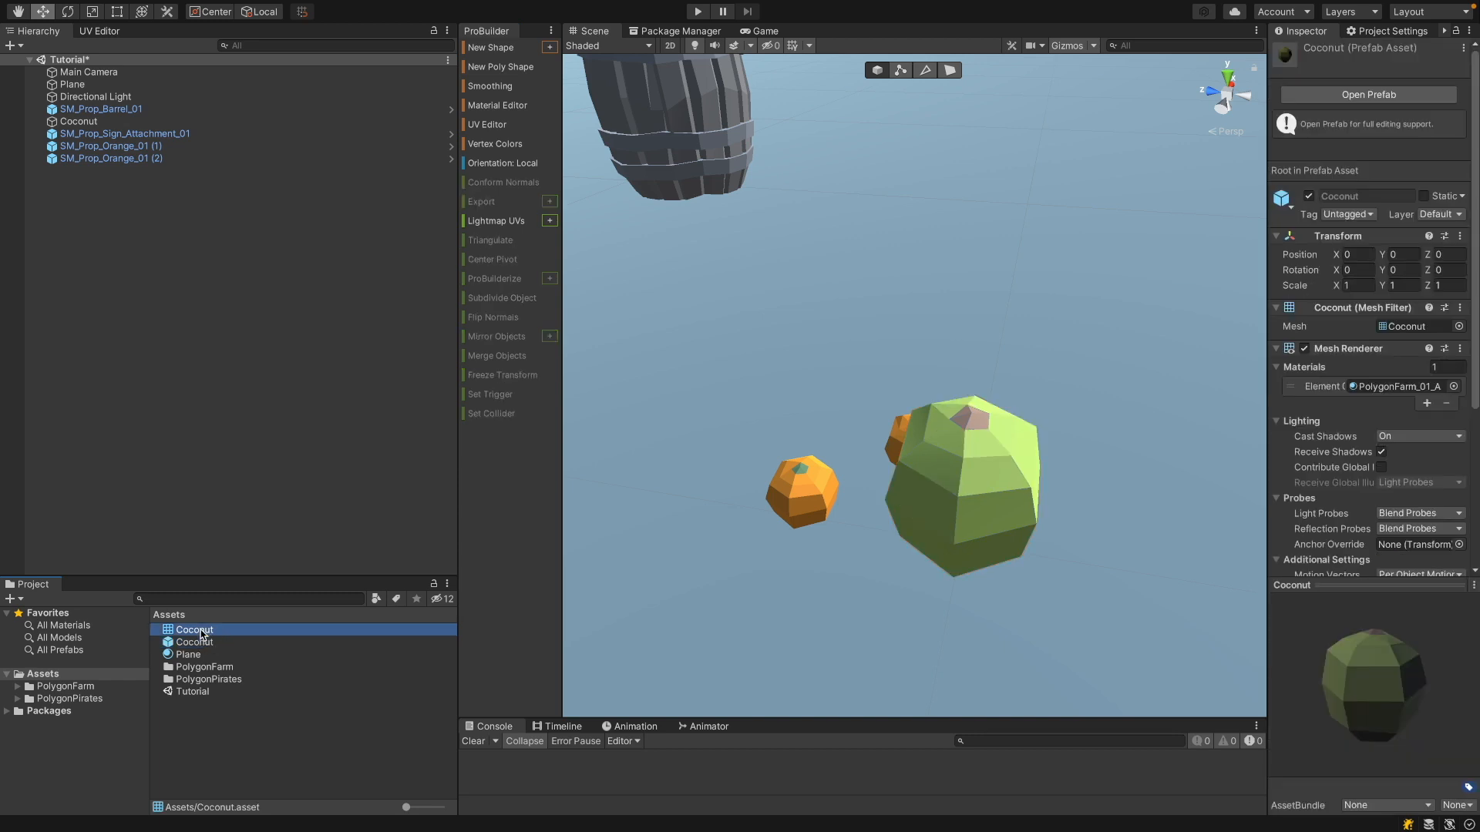
drag(1376, 665, 1474, 712)
double_click(202, 643)
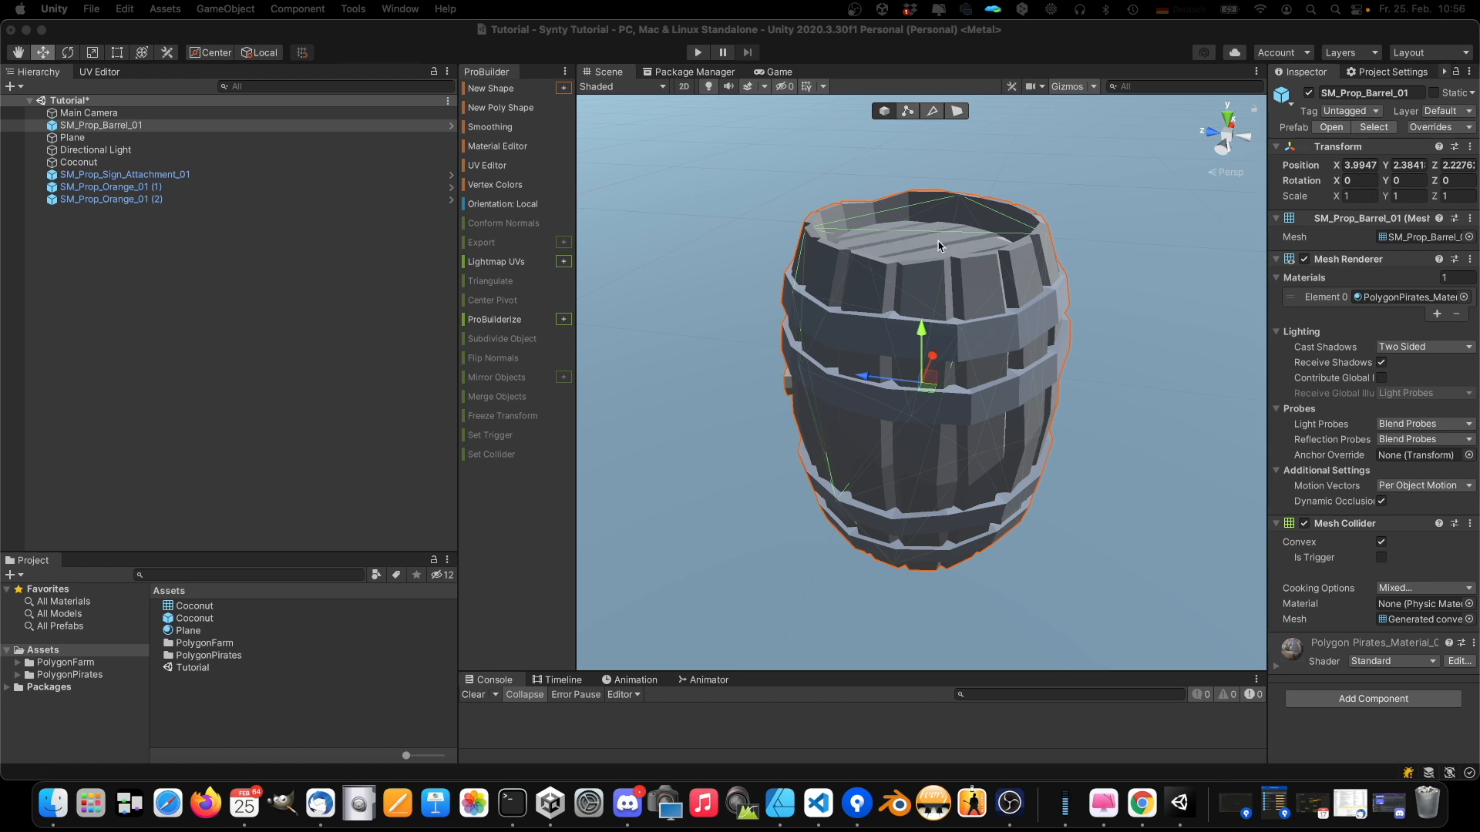
Duplicate SM_Prop_Barrel_01 and move the copy across the ground to about X 3.346, Z 1.377
scroll(952, 363, down, 5)
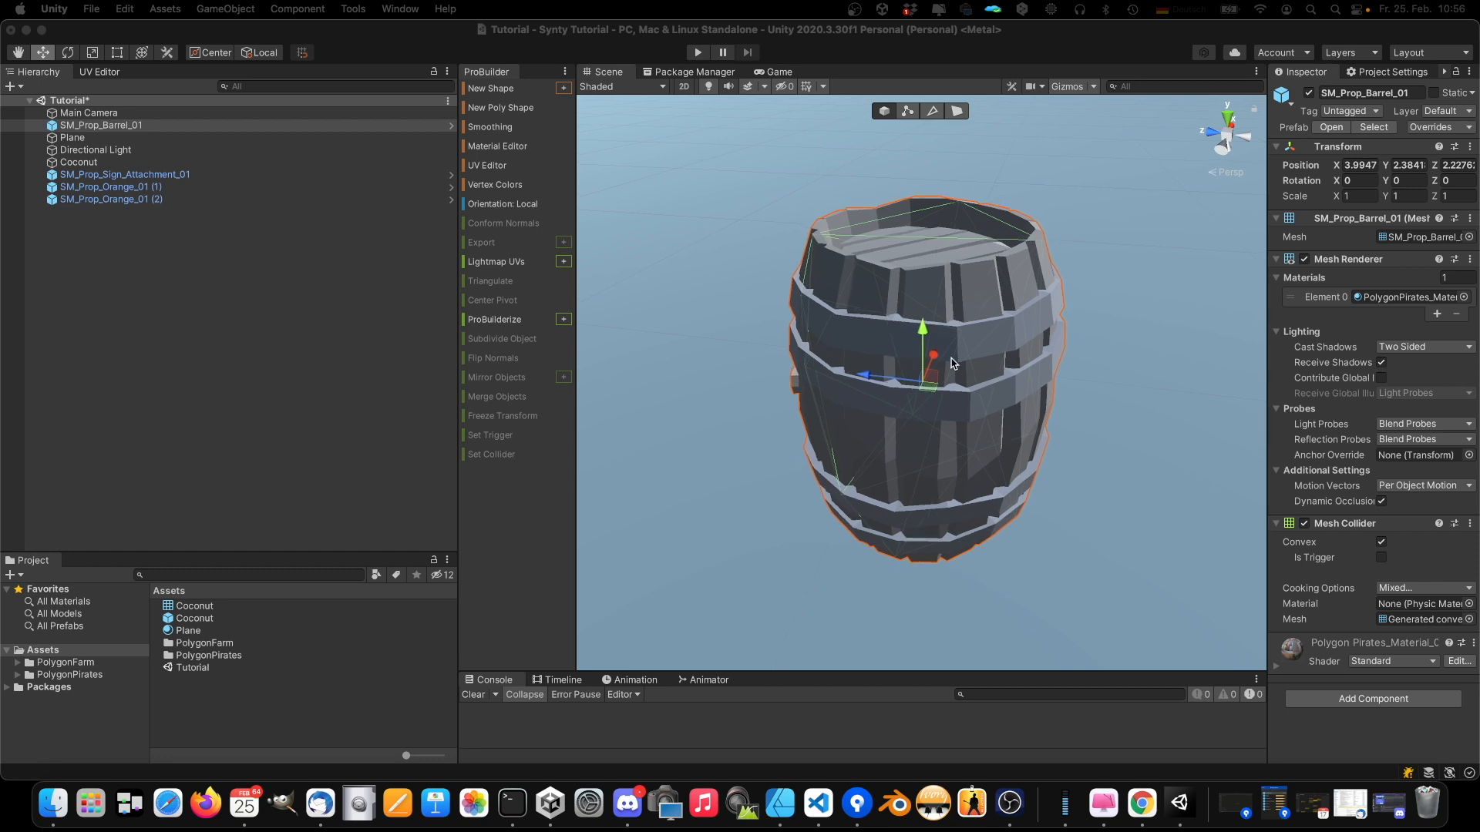
key(super+d)
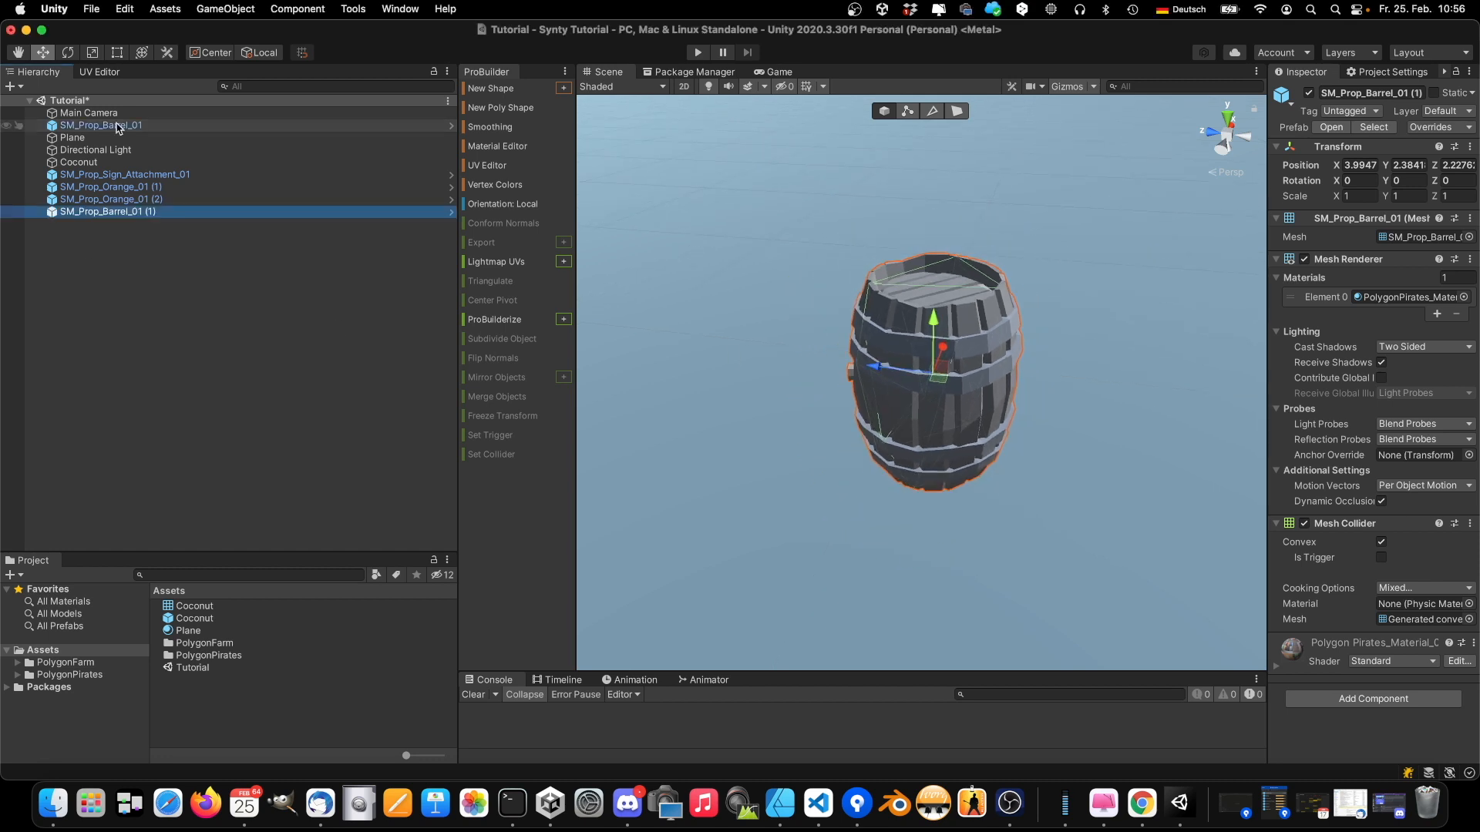
drag(938, 383, 1129, 505)
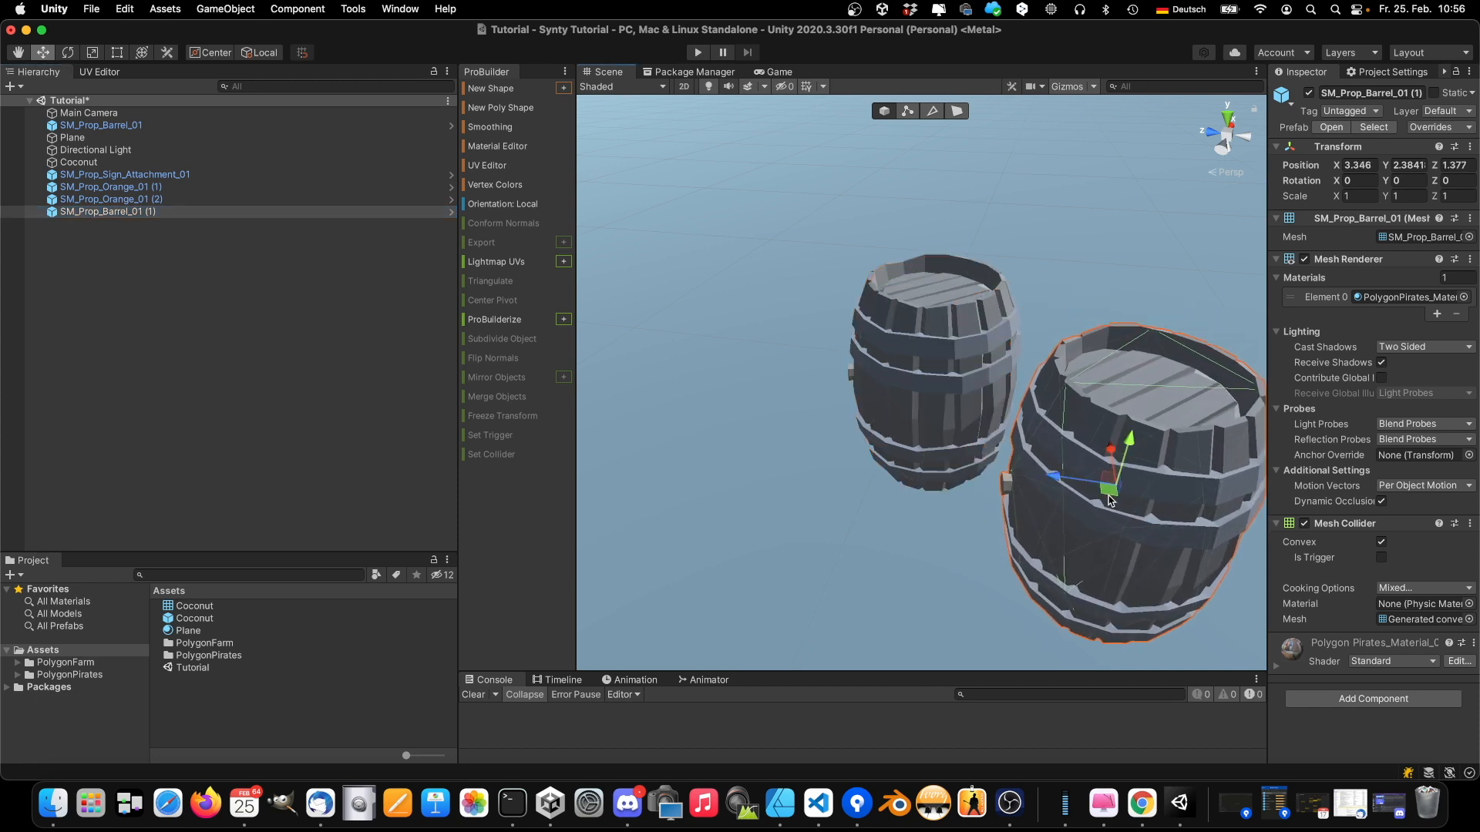
scroll(1110, 497, down, 4)
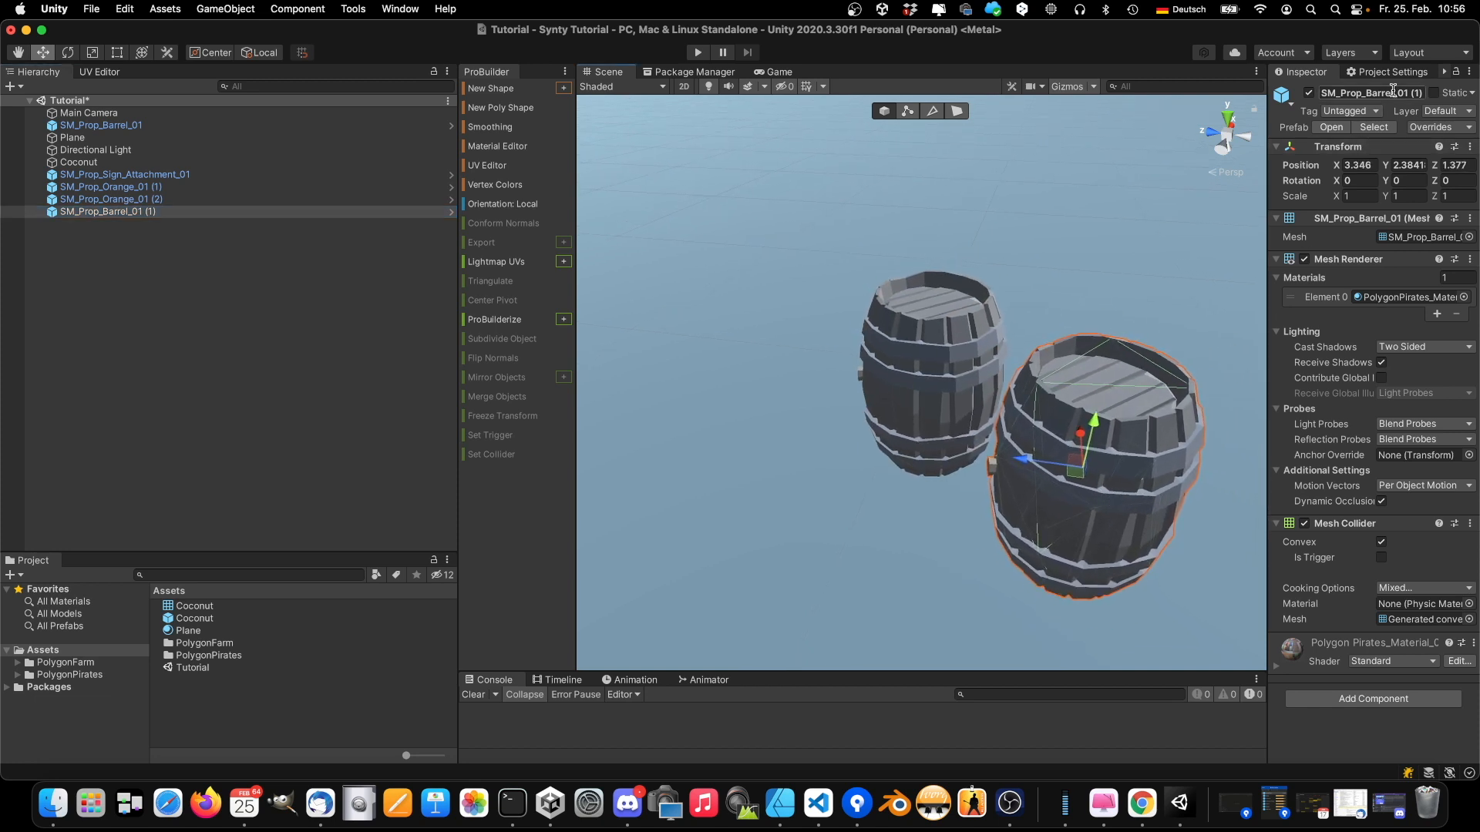
Rename the duplicated barrel as Open Barrel
click(1420, 92)
text(Open Be)
text(rrel)
key(Return)
Unpack the Open Barrel from its prefab and move it away from the original barrel to about X 2.196, Z 2.478
right_click(202, 214)
mouse_move(263, 408)
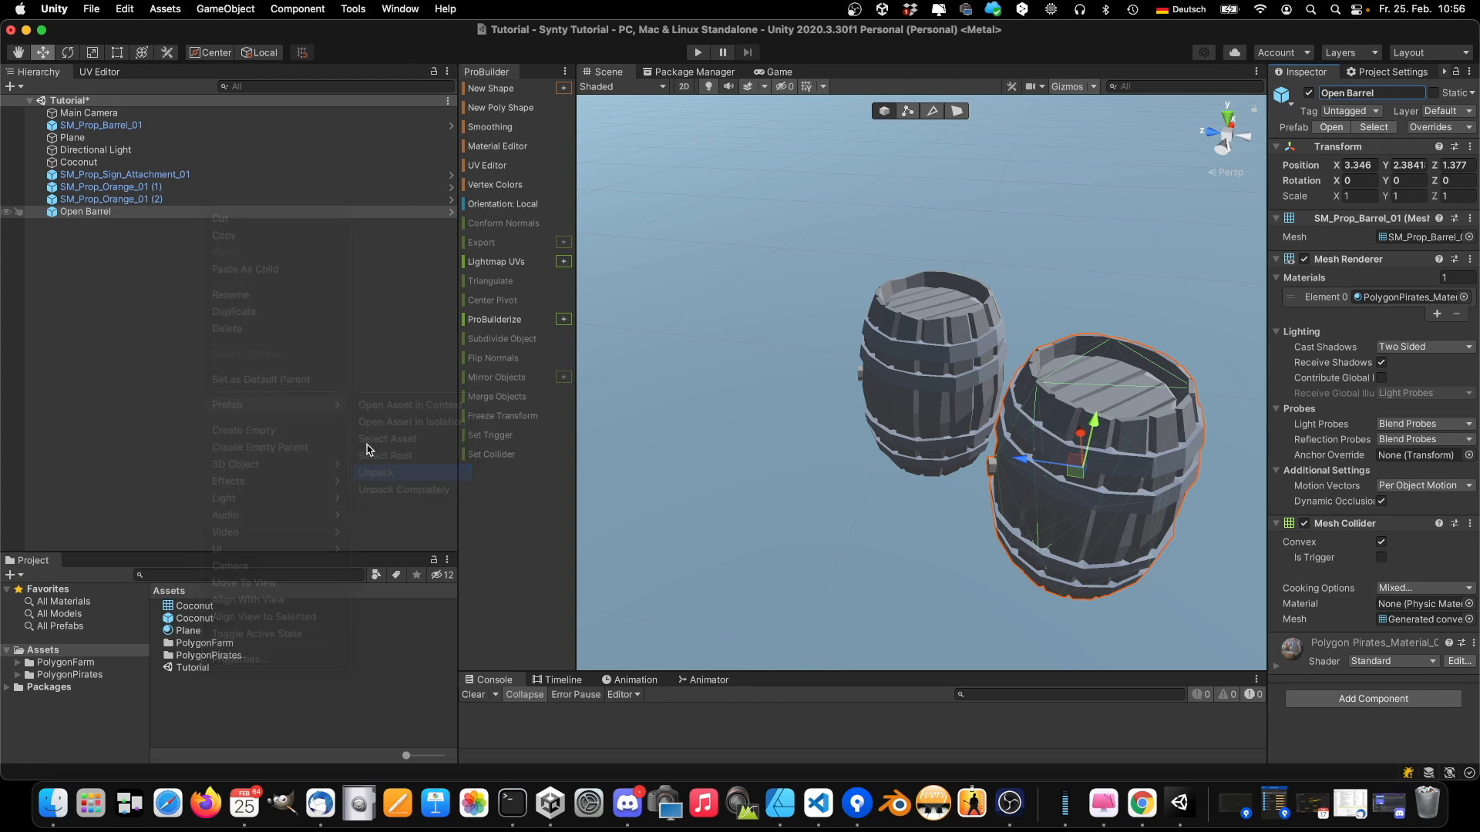
click(406, 474)
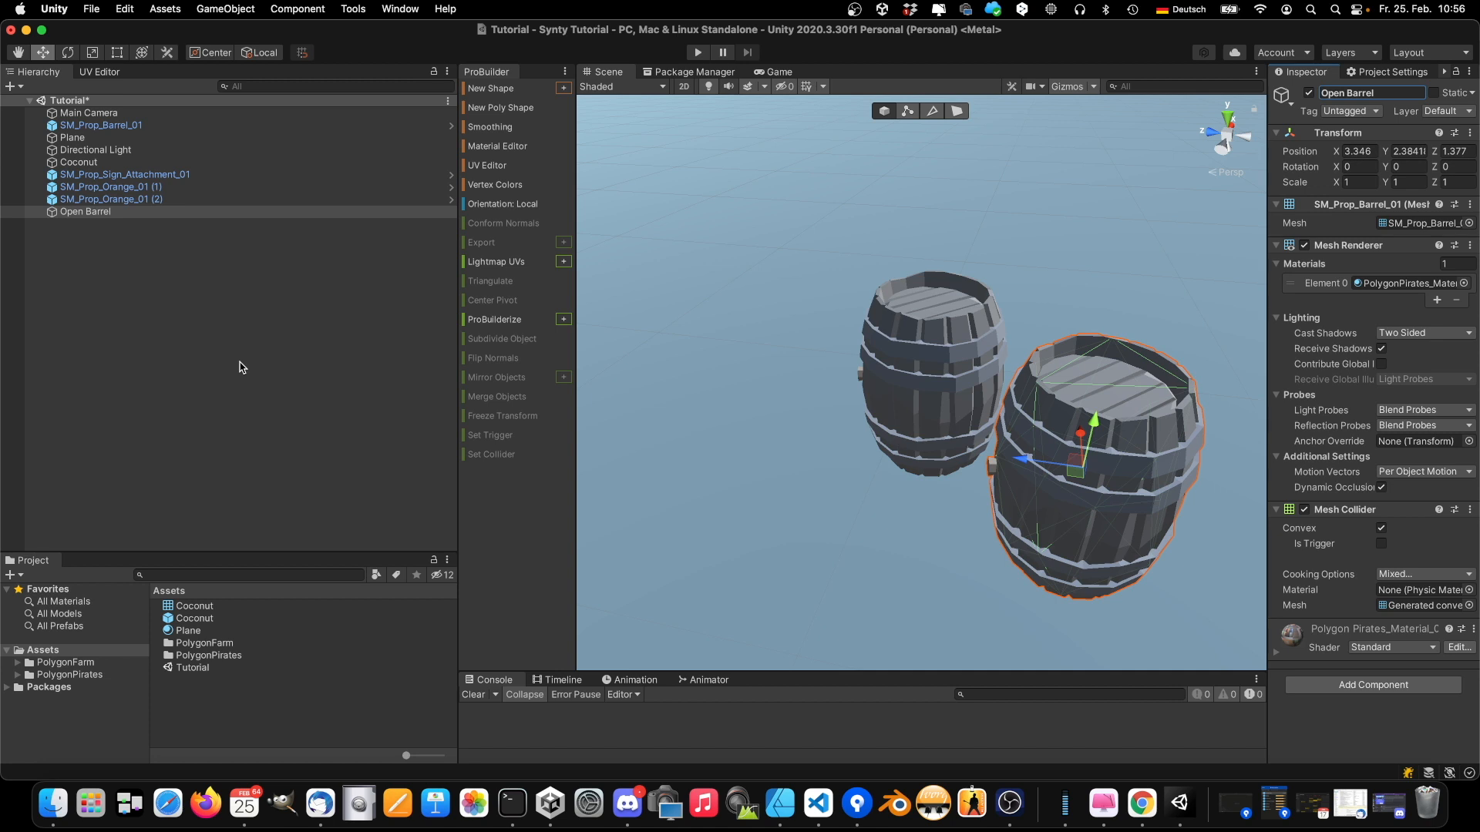
scroll(917, 374, down, 5)
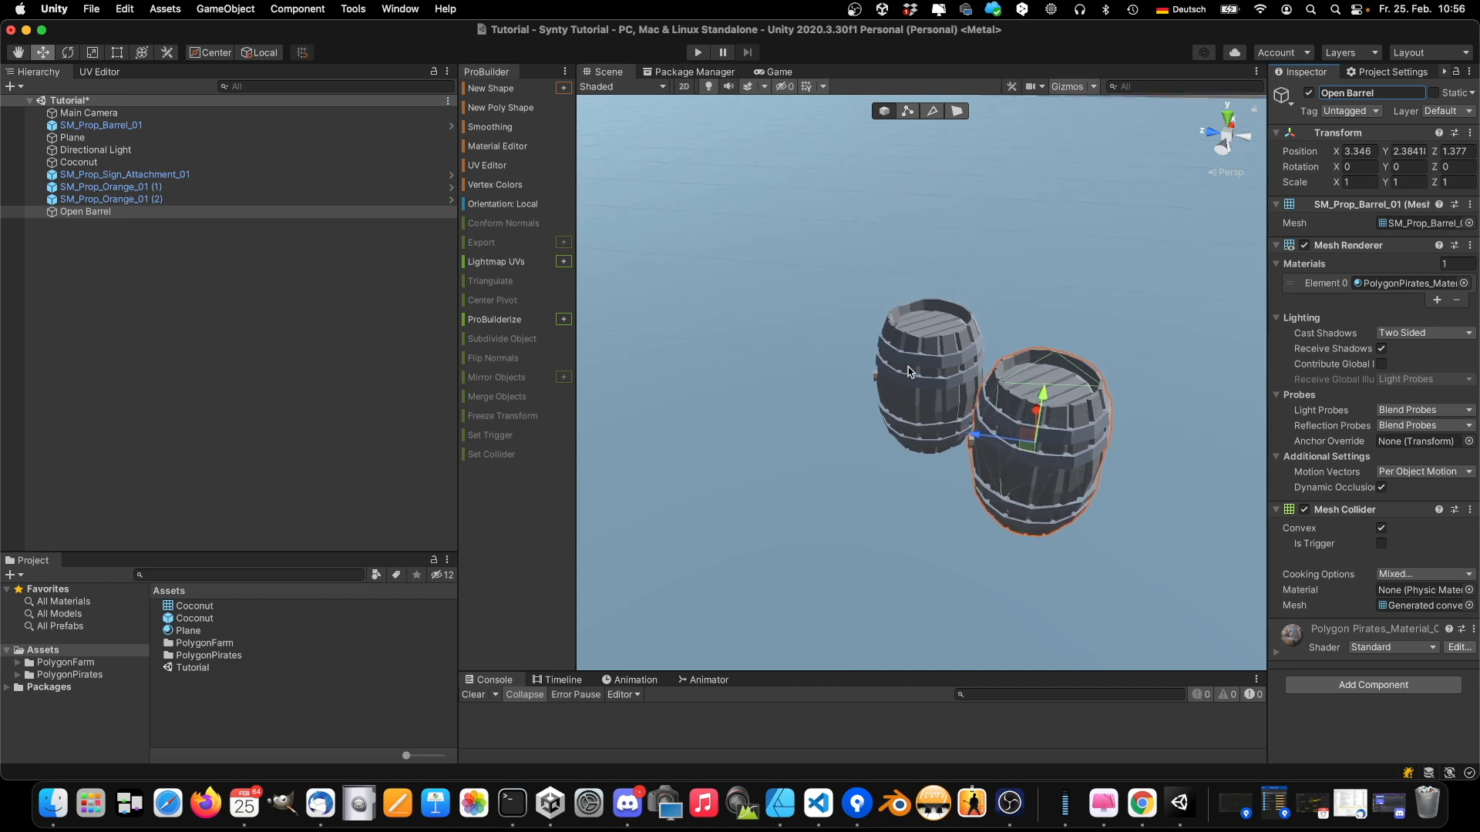
drag(1011, 441, 823, 538)
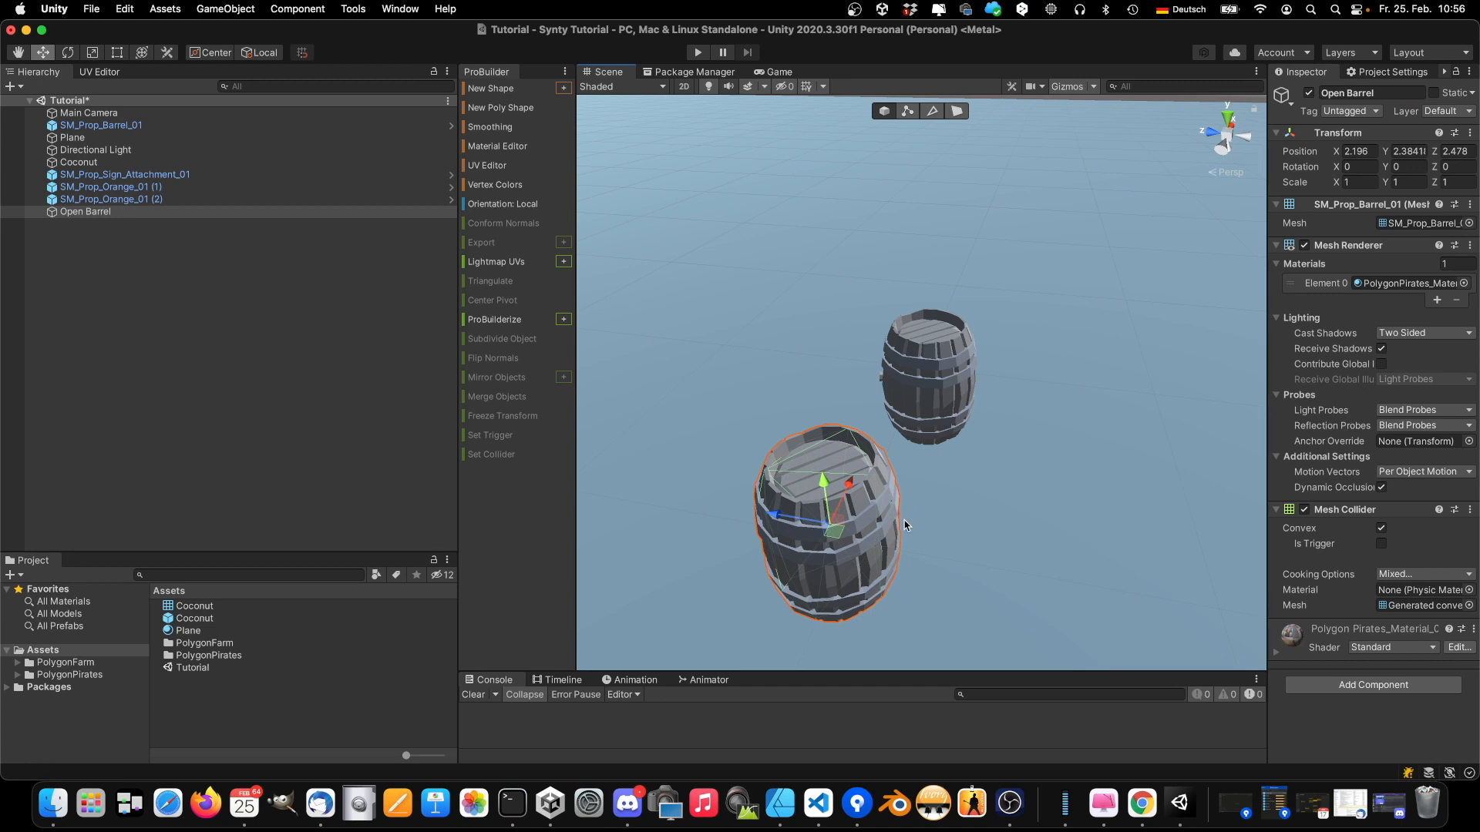
Convert the Open Barrel to an editable ProBuilder mesh with Import Quads enabled, and disable its Mesh Collider
click(565, 320)
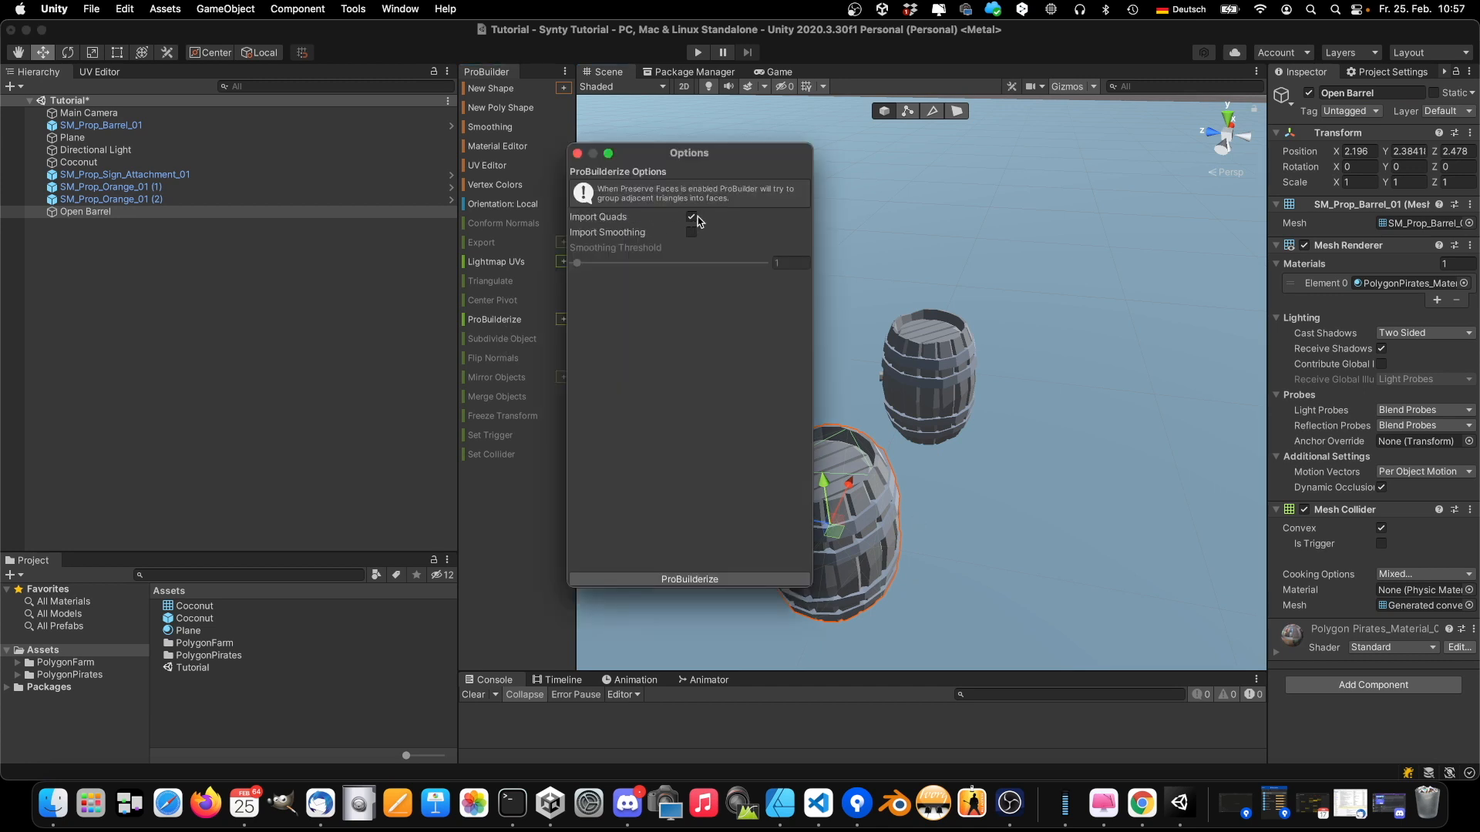
click(578, 154)
click(497, 322)
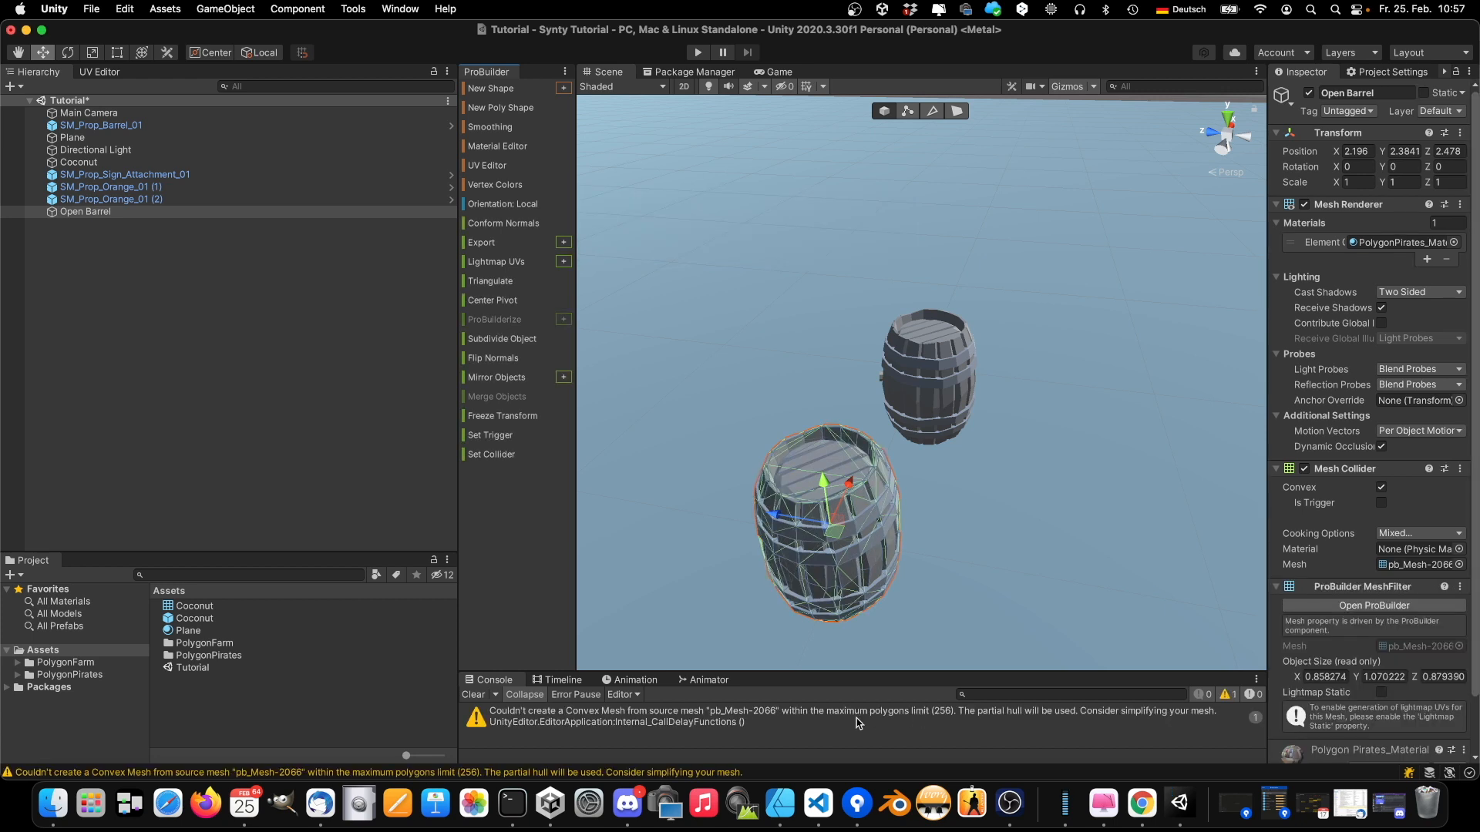
click(1305, 470)
click(1277, 469)
Select the faces of the lid planks on top of the Open Barrel together in face selection mode
alt+drag(978, 517, 1066, 537)
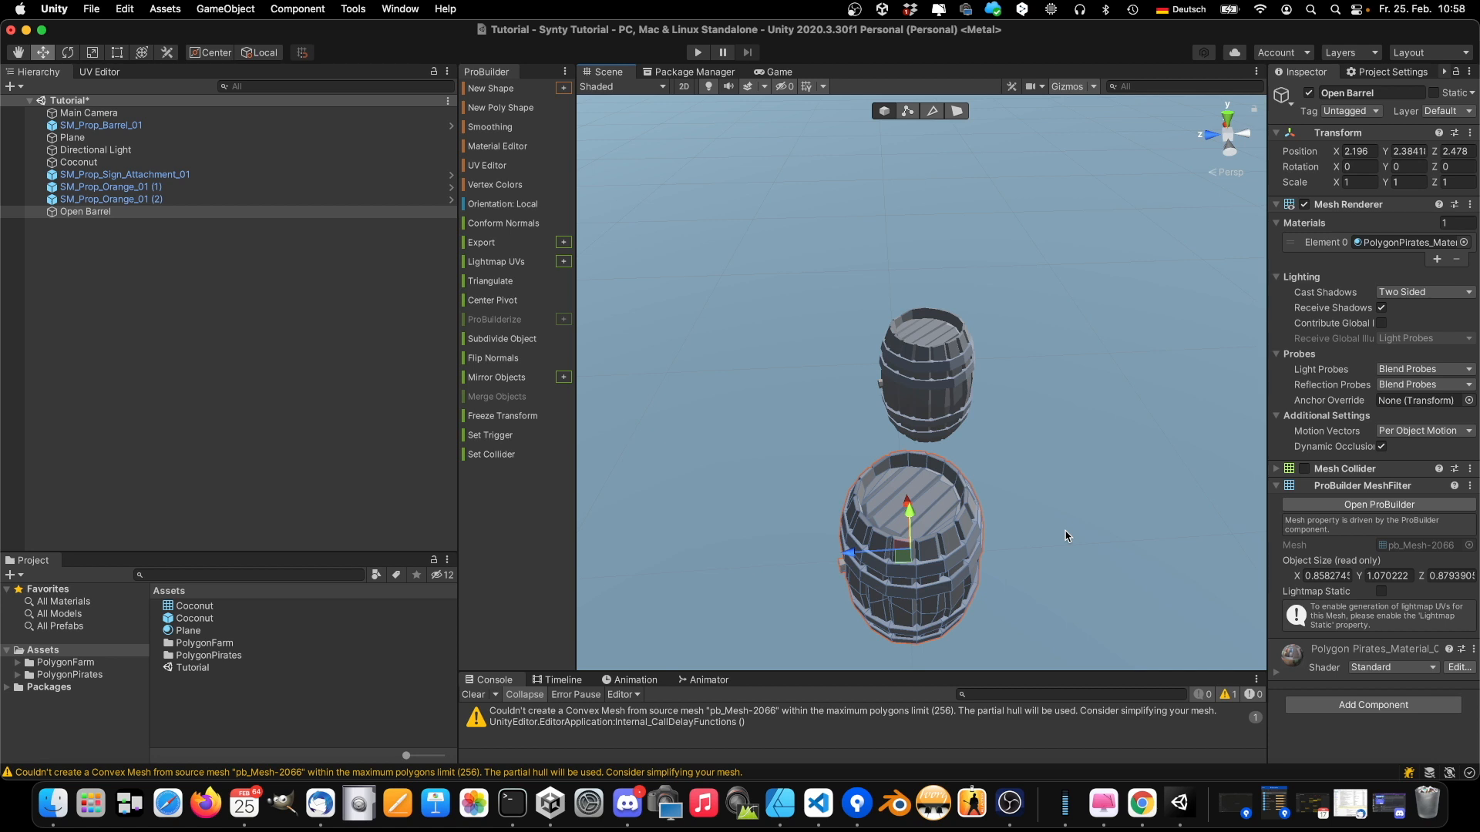
click(957, 111)
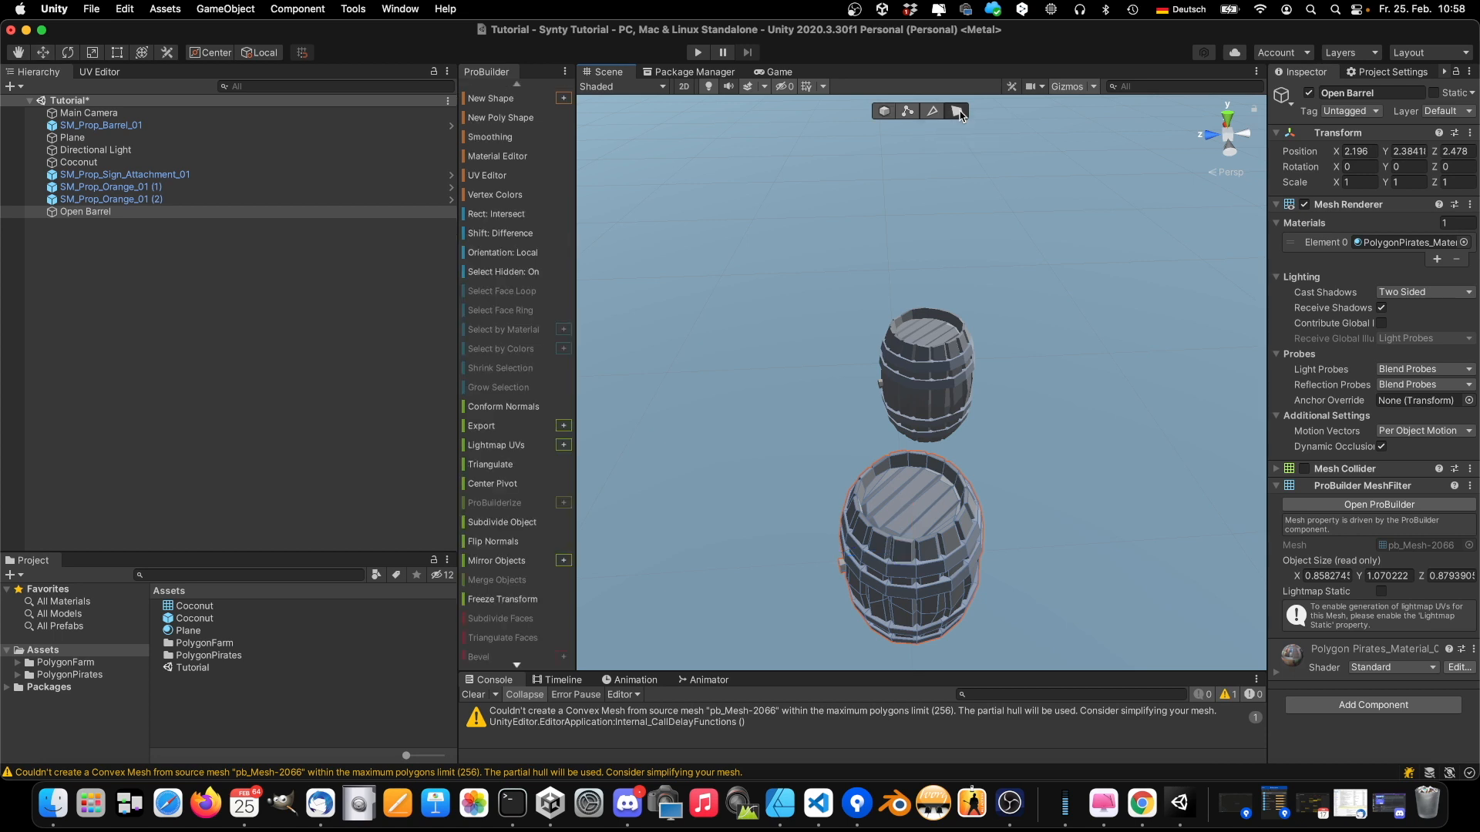
key(f)
alt+drag(1096, 393, 1049, 501)
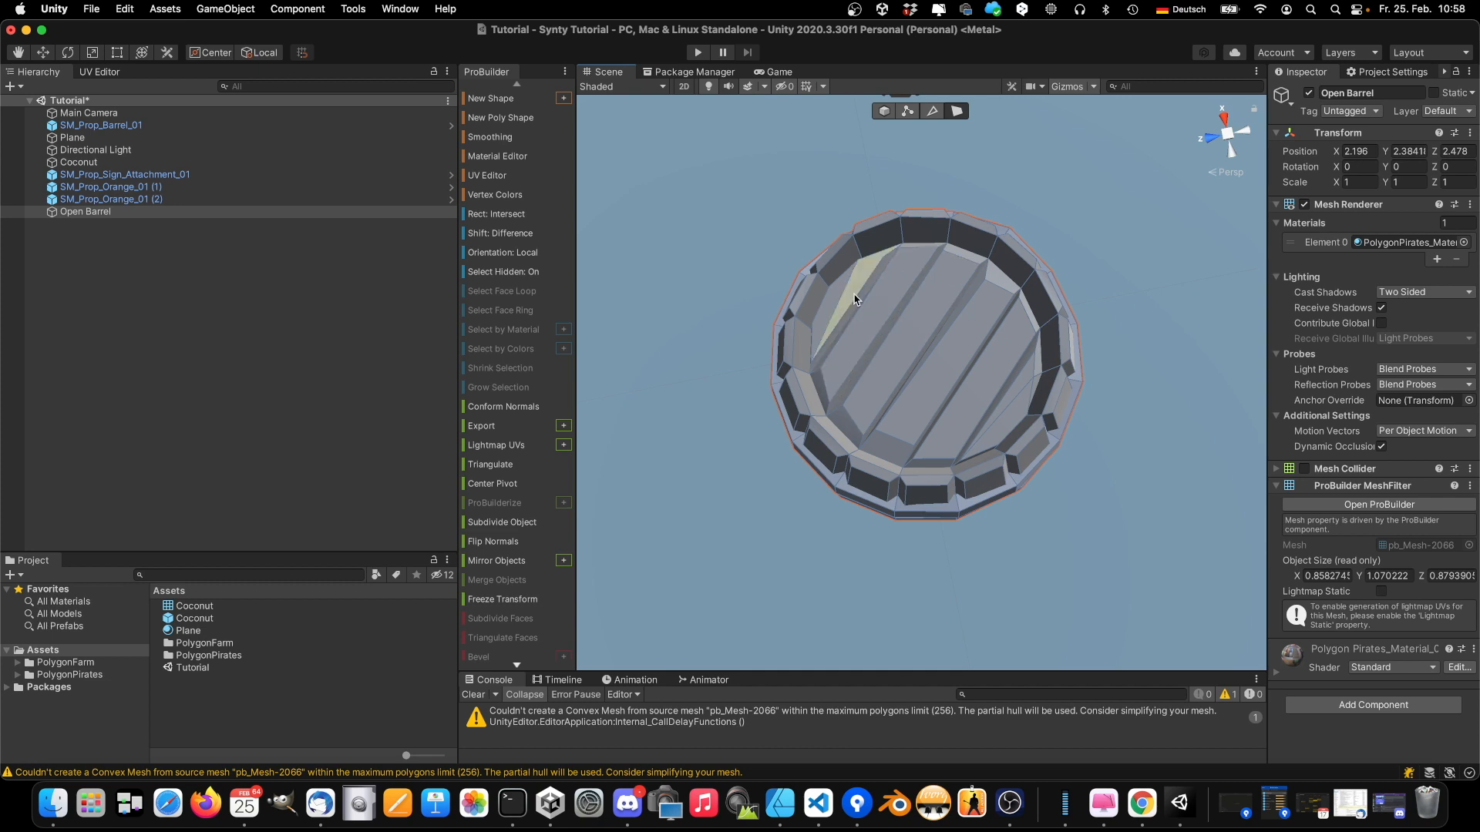
click(873, 282)
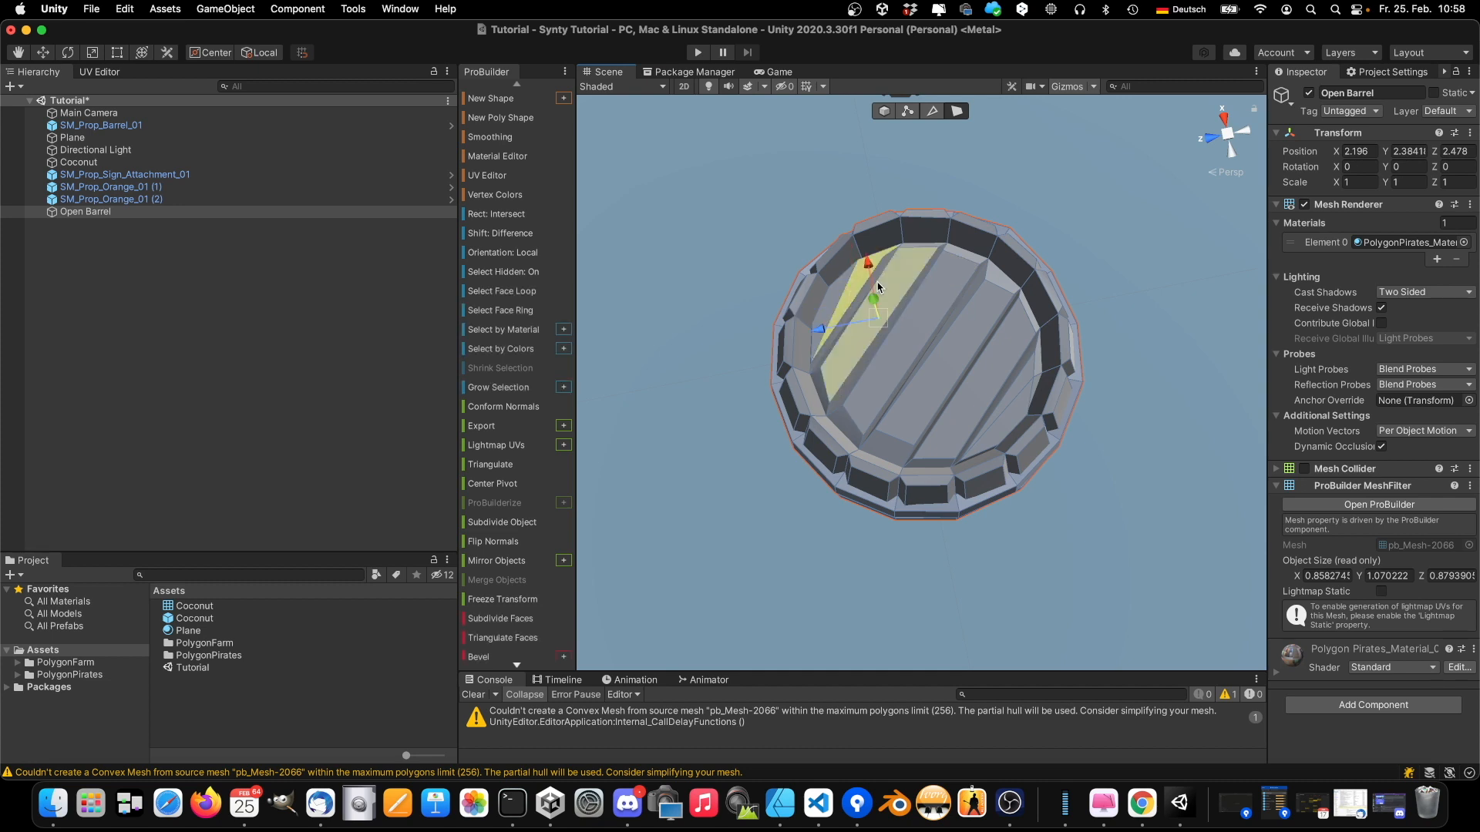
shift+click(899, 316)
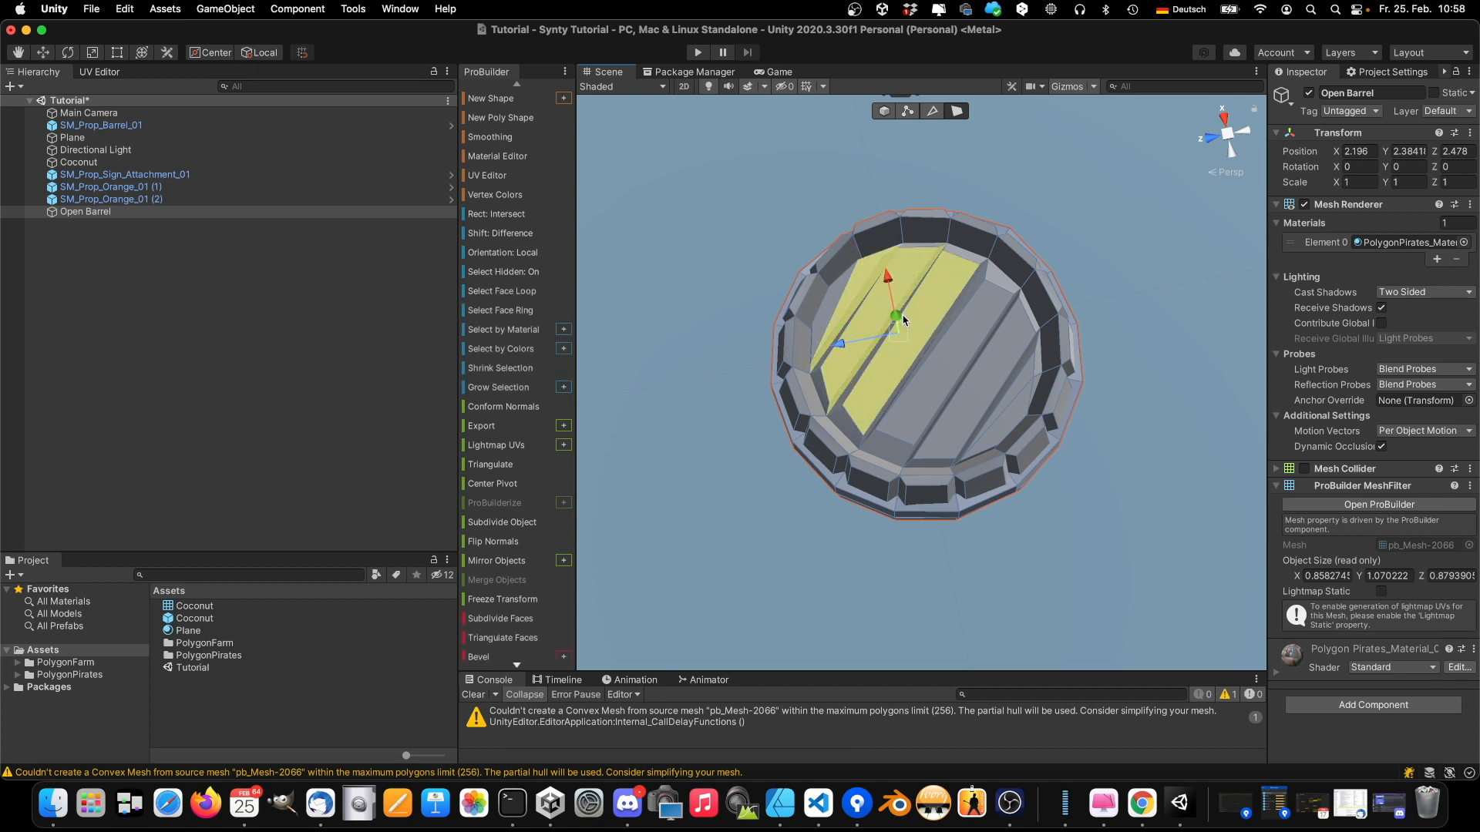
shift+click(938, 332)
shift+click(967, 359)
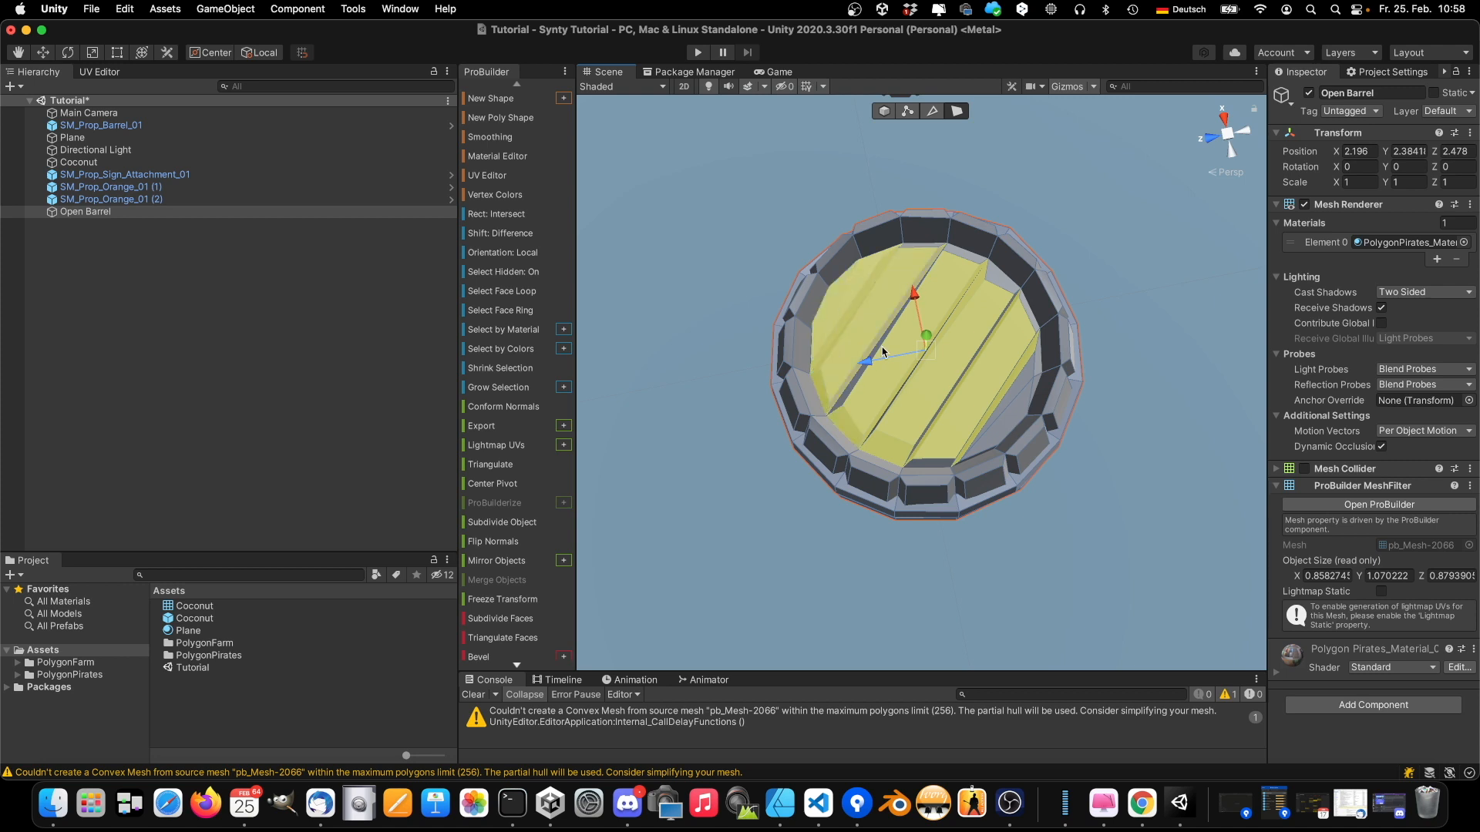
Add the missing narrow side faces between the lid planks to the selection and delete the whole lid of Open Barrel
scroll(882, 349, up, 5)
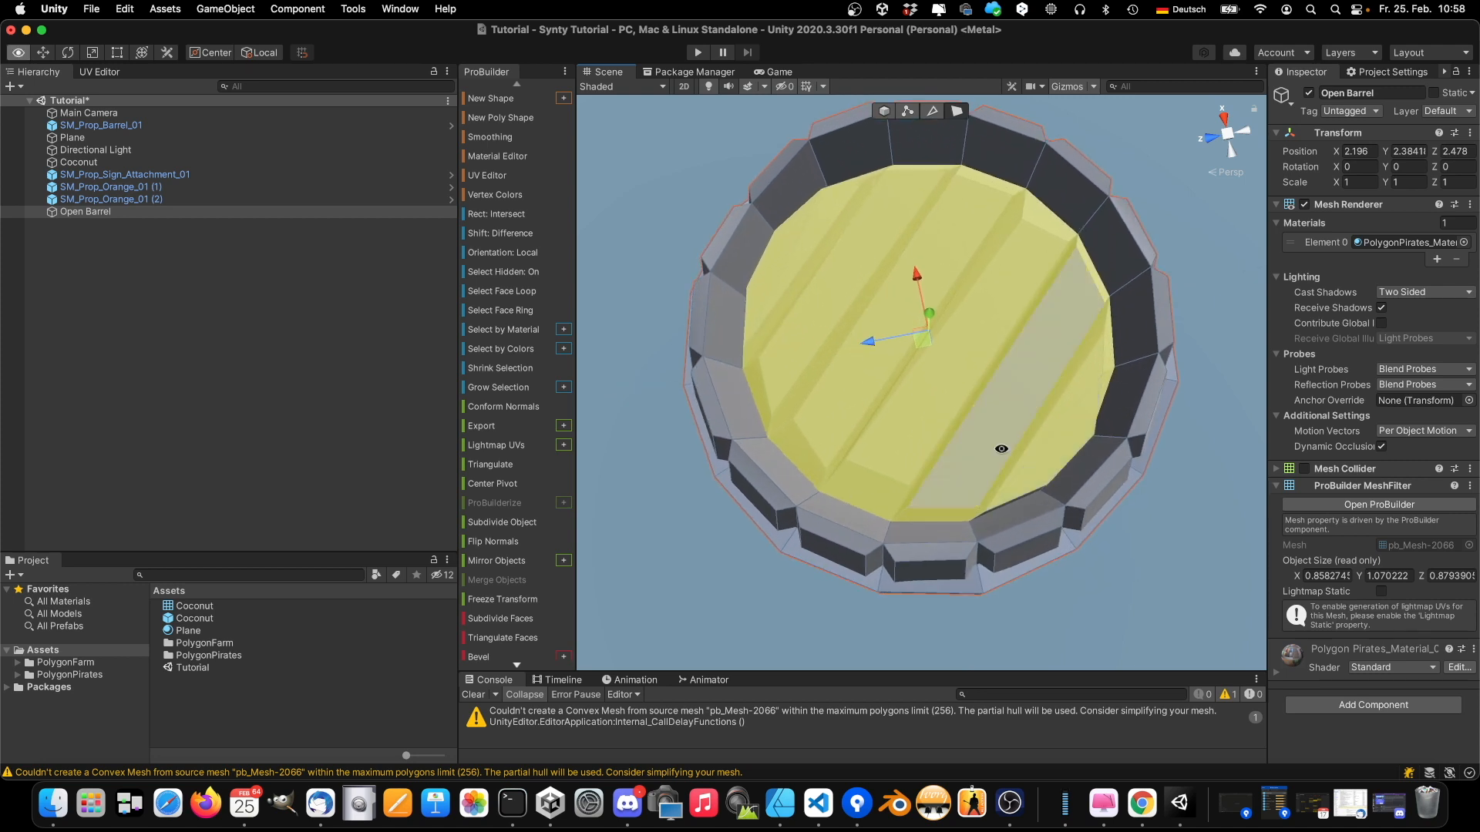
alt+drag(985, 423, 964, 397)
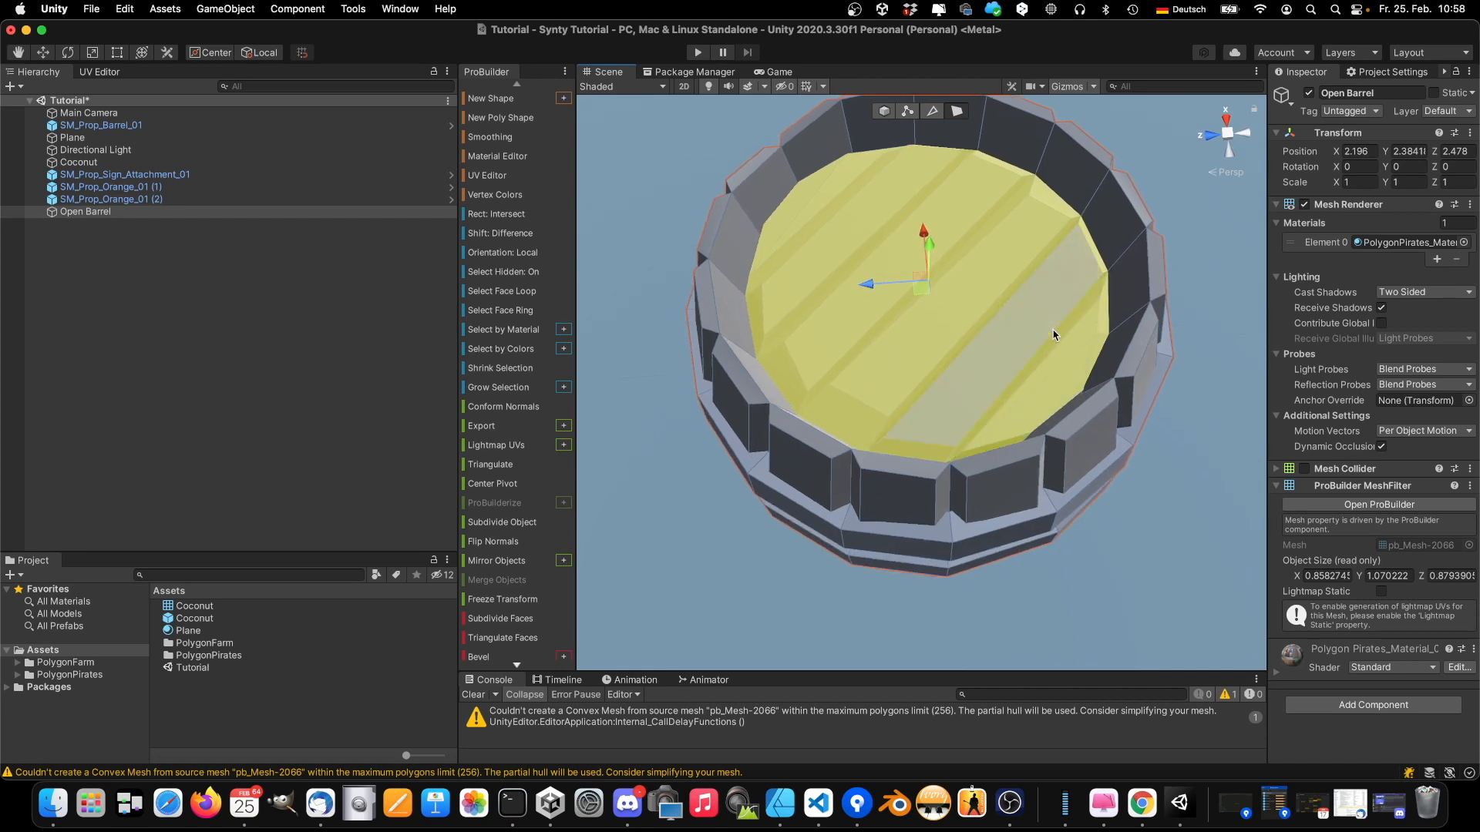
alt+drag(1073, 308, 1396, 319)
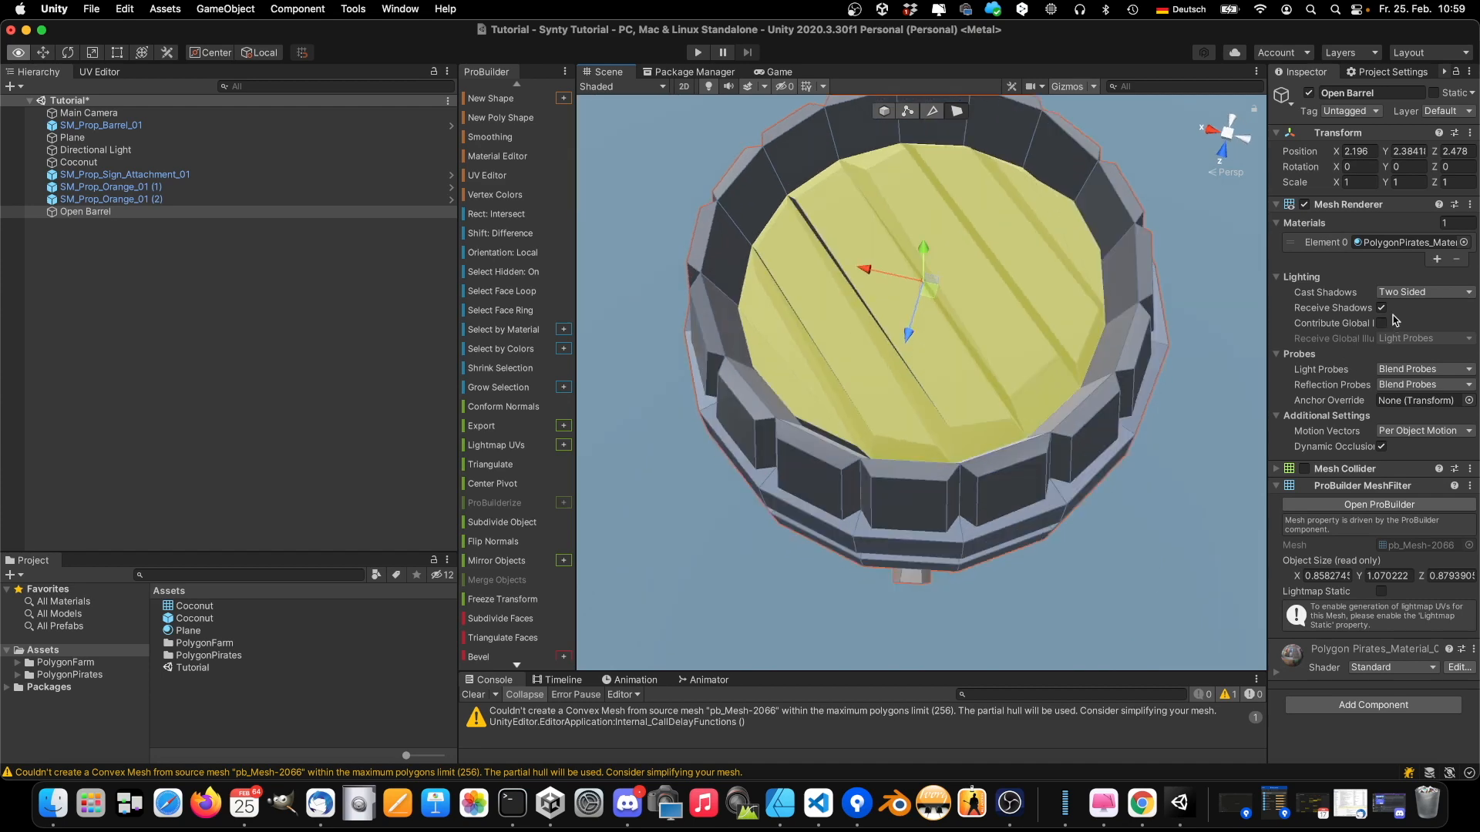
alt+drag(809, 361, 809, 303)
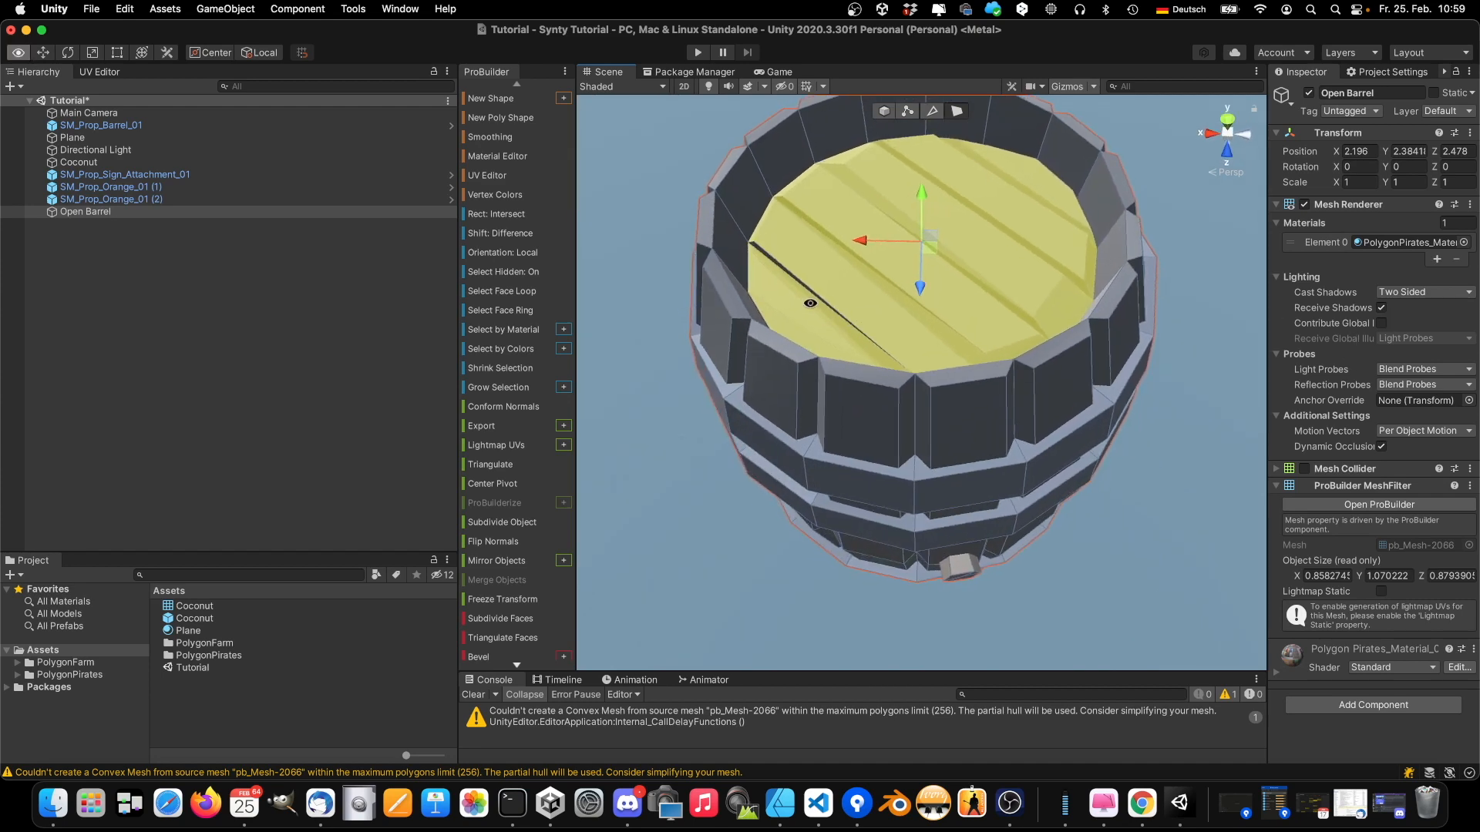
shift+click(775, 263)
shift+click(778, 261)
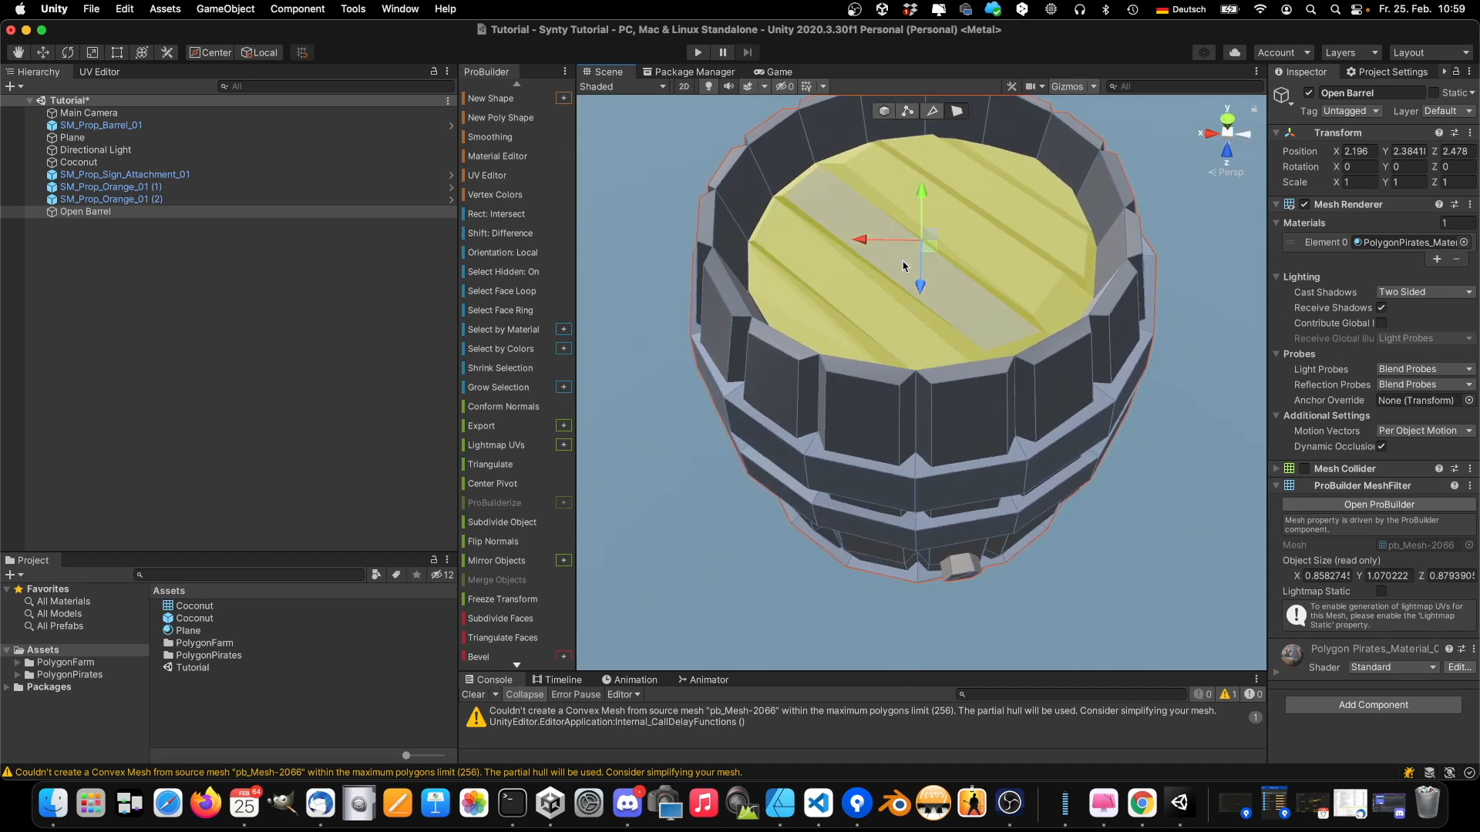
alt+drag(953, 272, 898, 320)
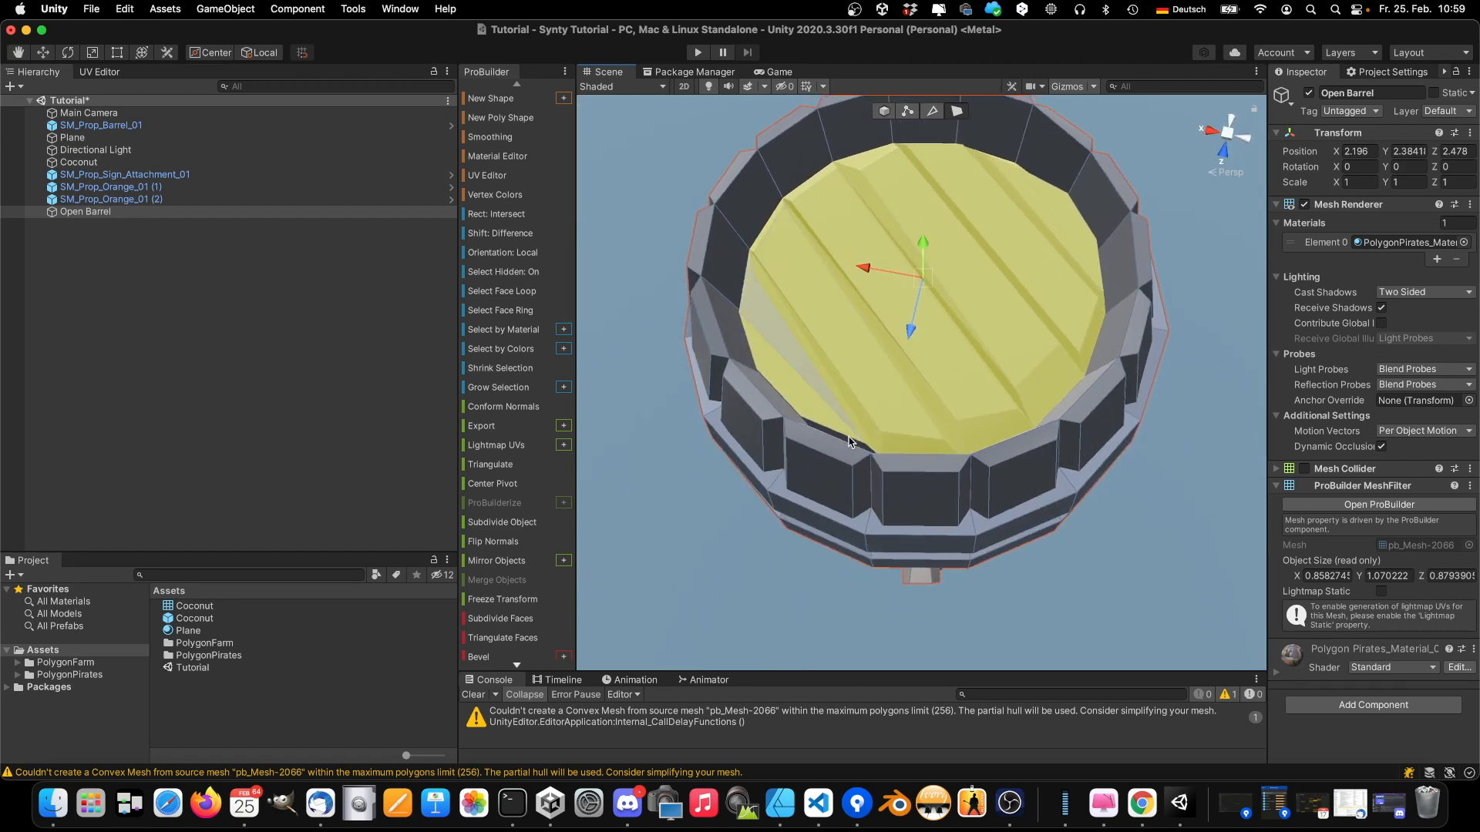
alt+drag(991, 347, 1068, 401)
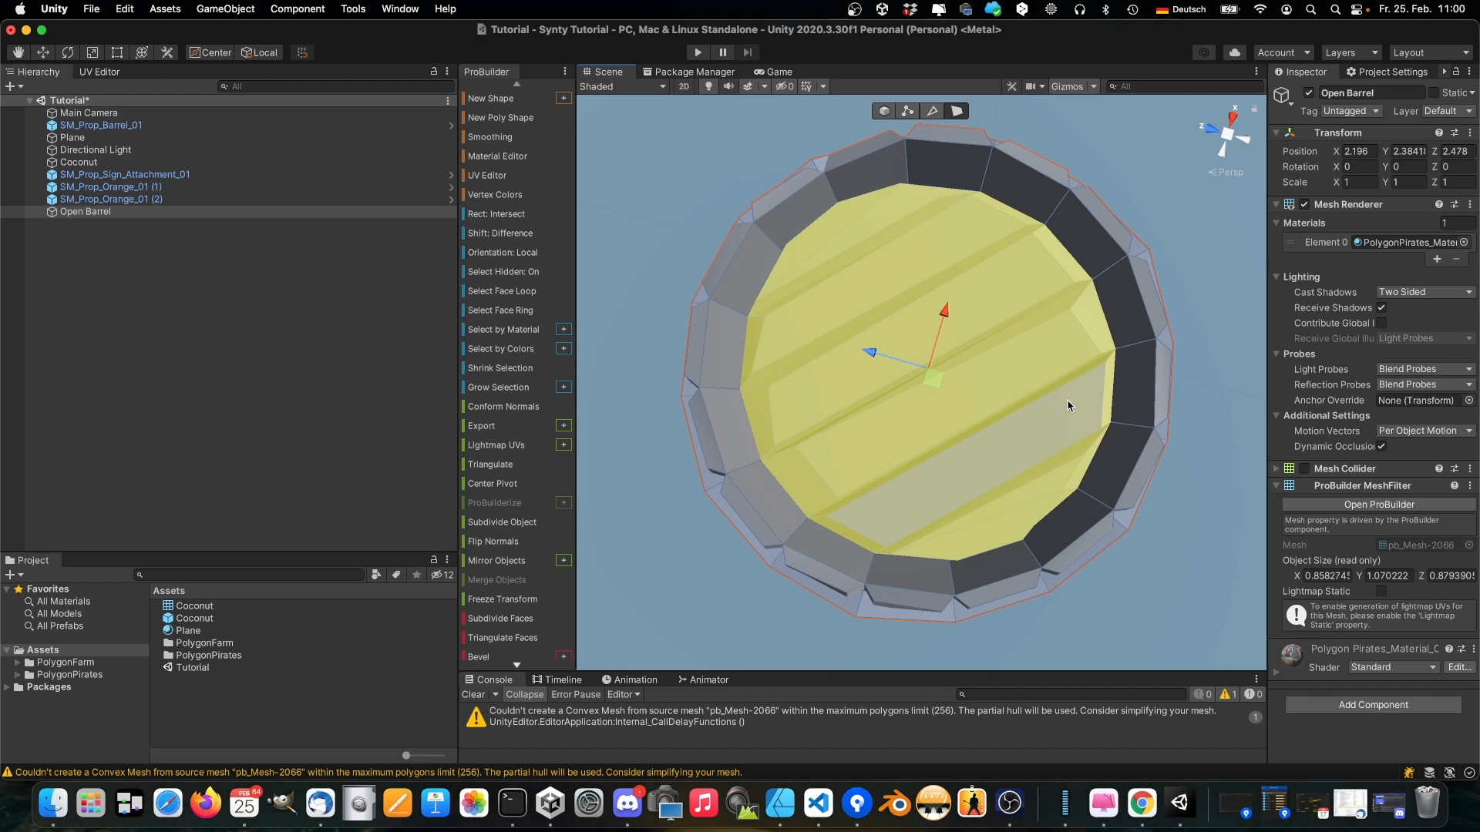
key(BackSpace)
key(super+z)
key(super+shift+z)
Select the leftover sliver faces along the lower inner edge of the barrel's rim and delete them
alt+drag(1063, 407, 1117, 474)
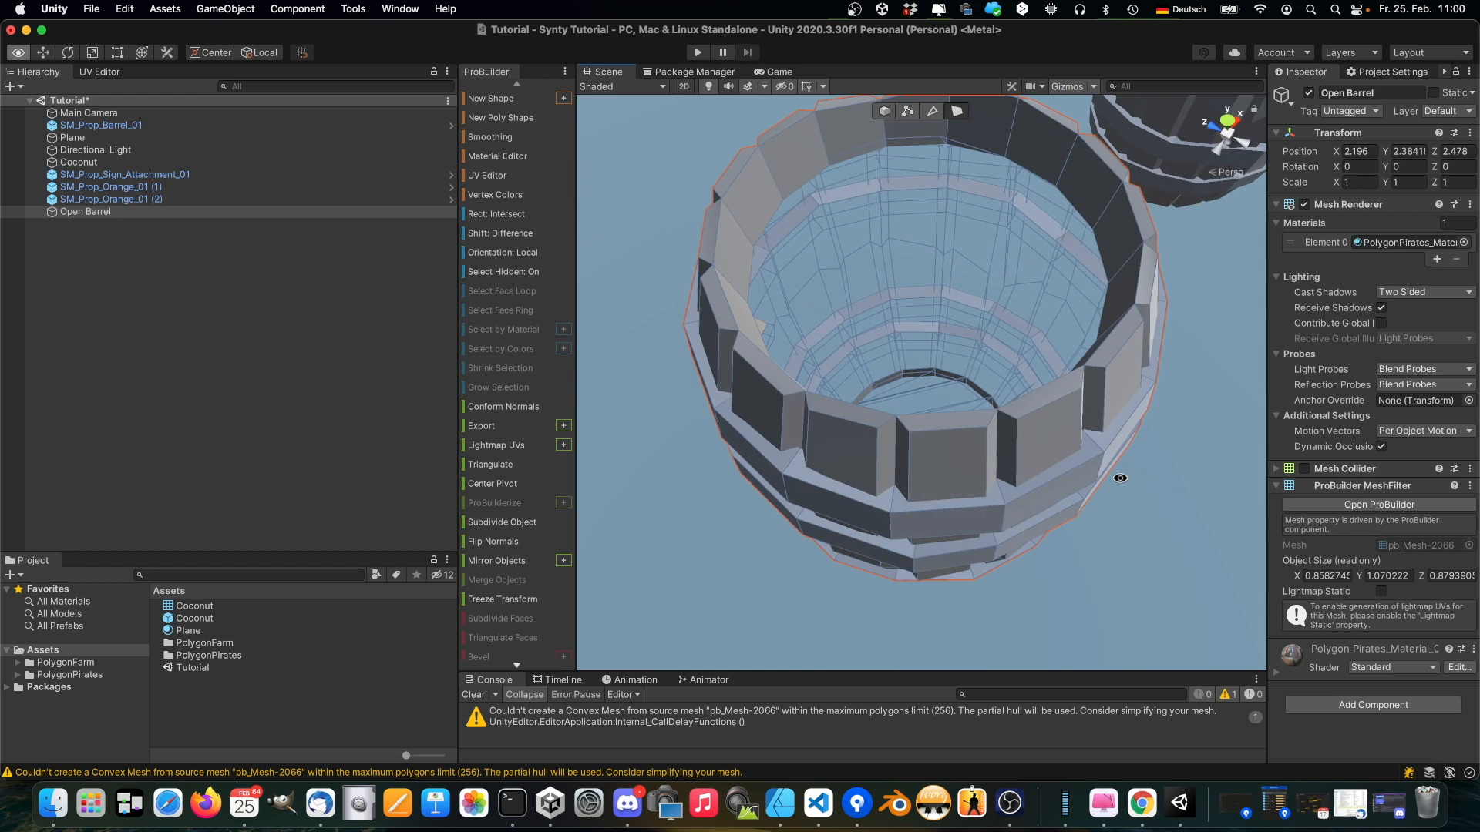
click(853, 159)
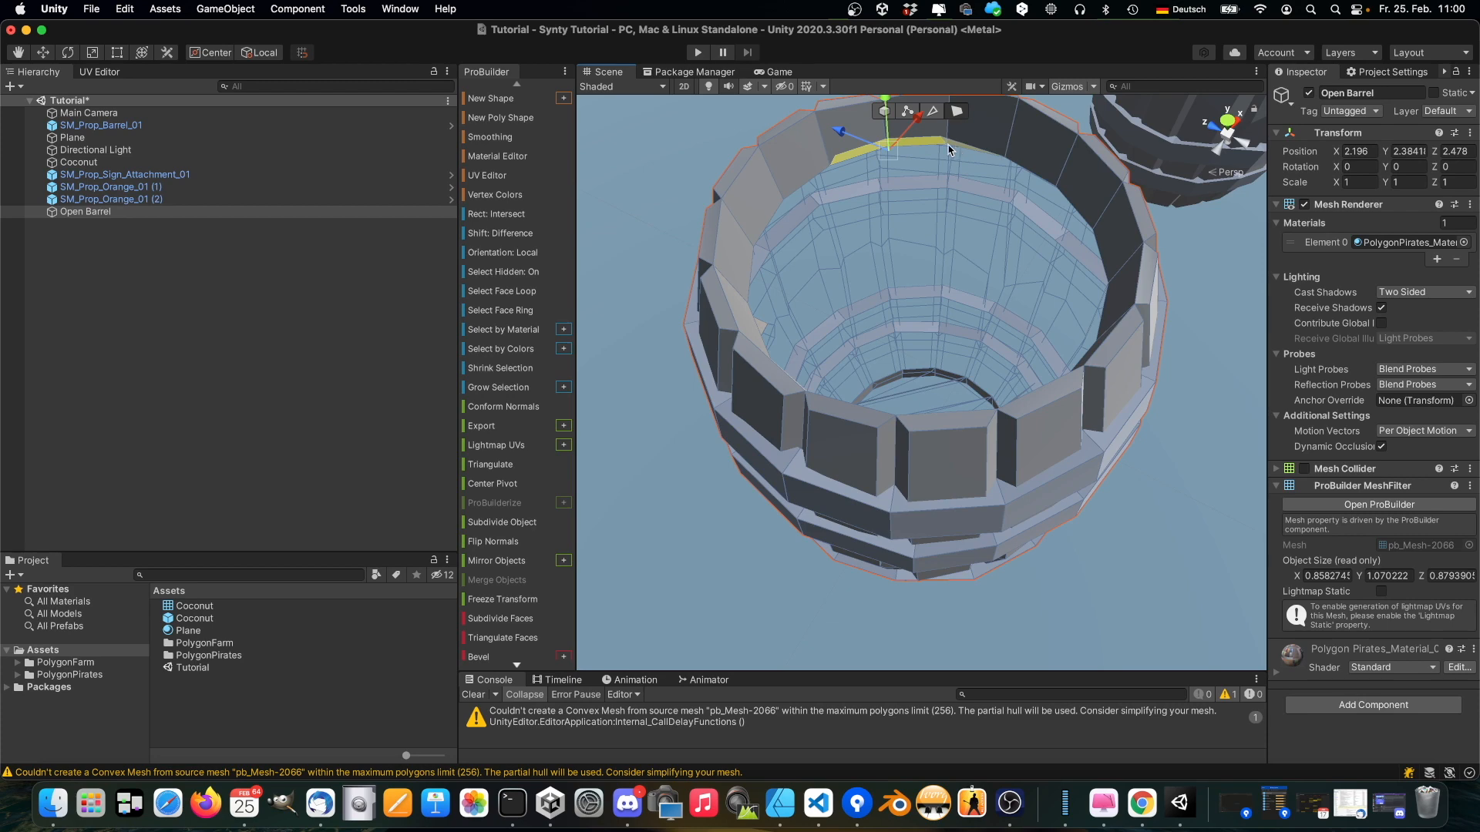
shift+click(966, 157)
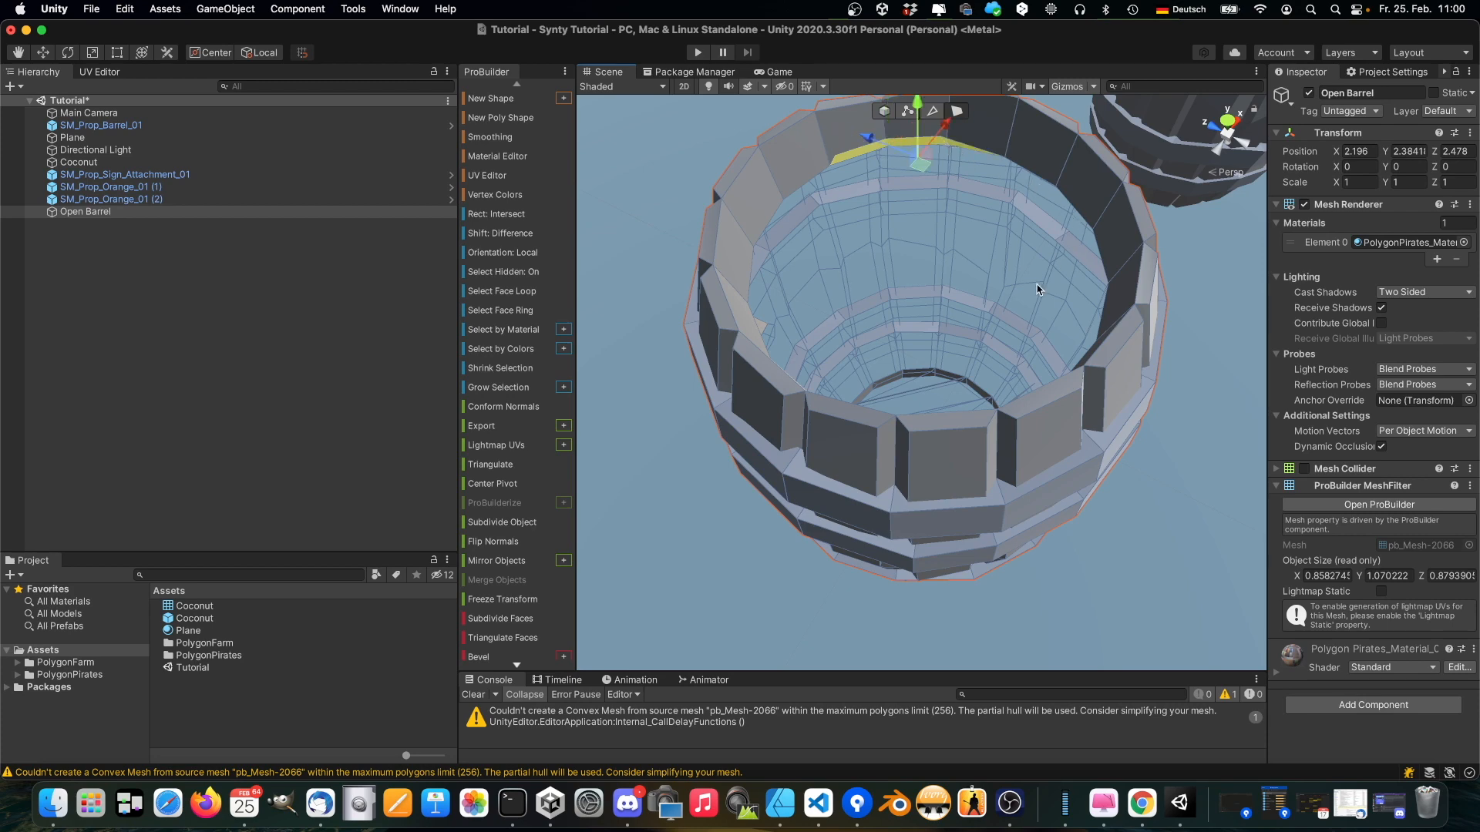
key(BackSpace)
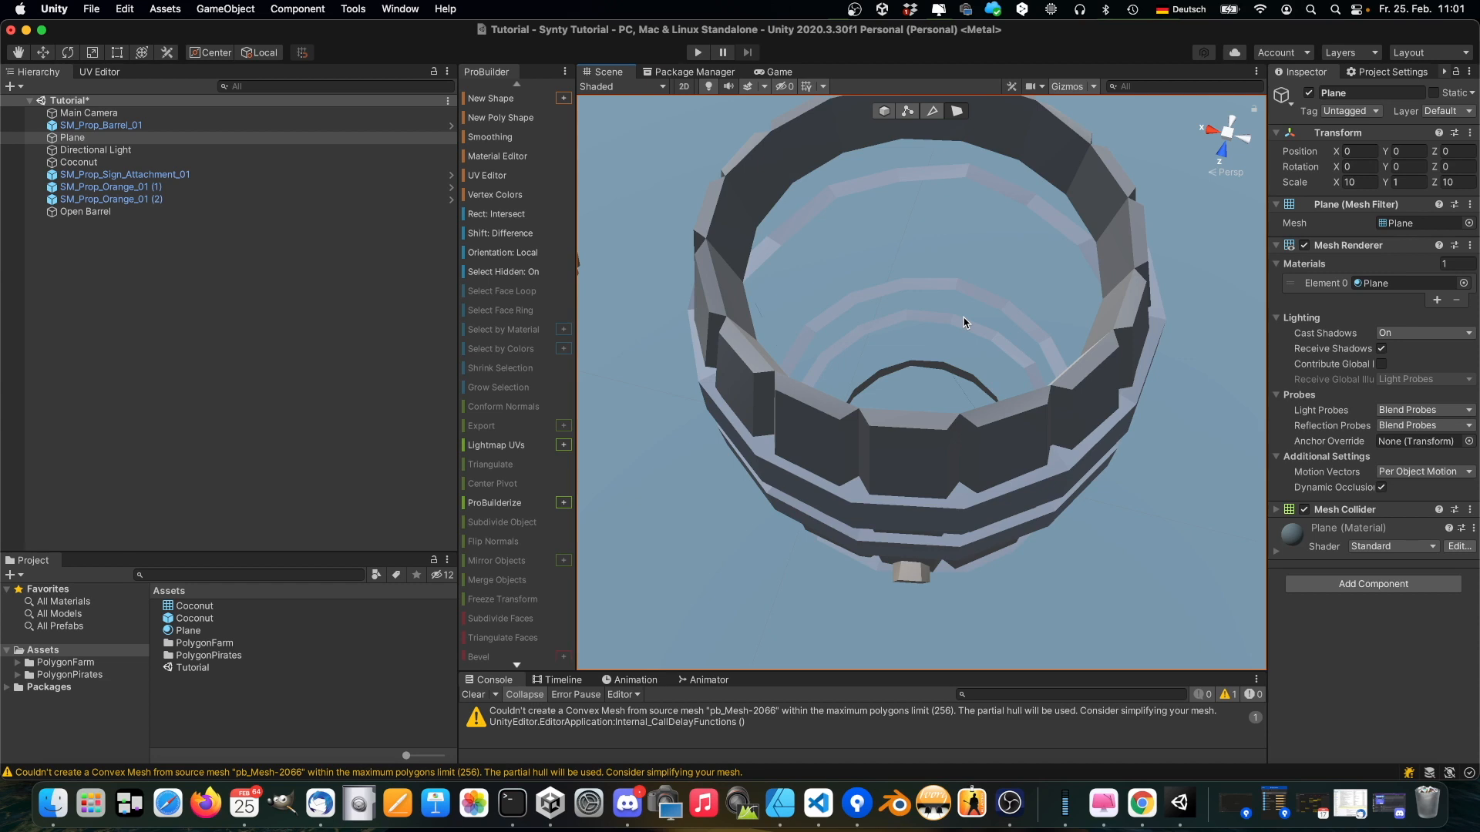
Select the complete edge loop around the hole at the lower inner edge of Open Barrel's rim in edge selection mode
alt+drag(982, 518, 927, 327)
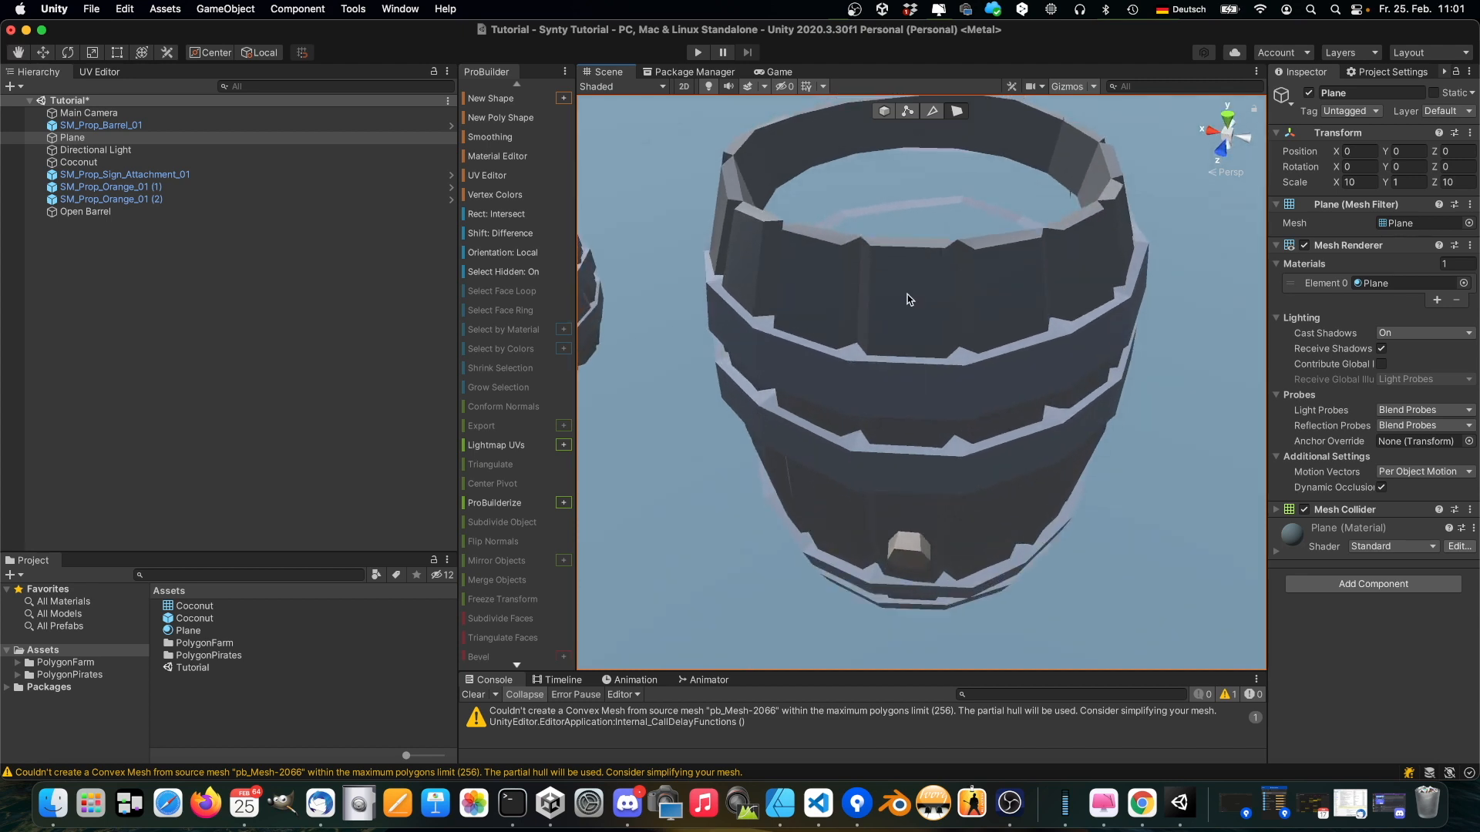
click(906, 299)
mouse_move(810, 375)
alt+mouse_down()
mouse_move(1462, 374)
mouse_move(1459, 357)
alt+mouse_up()
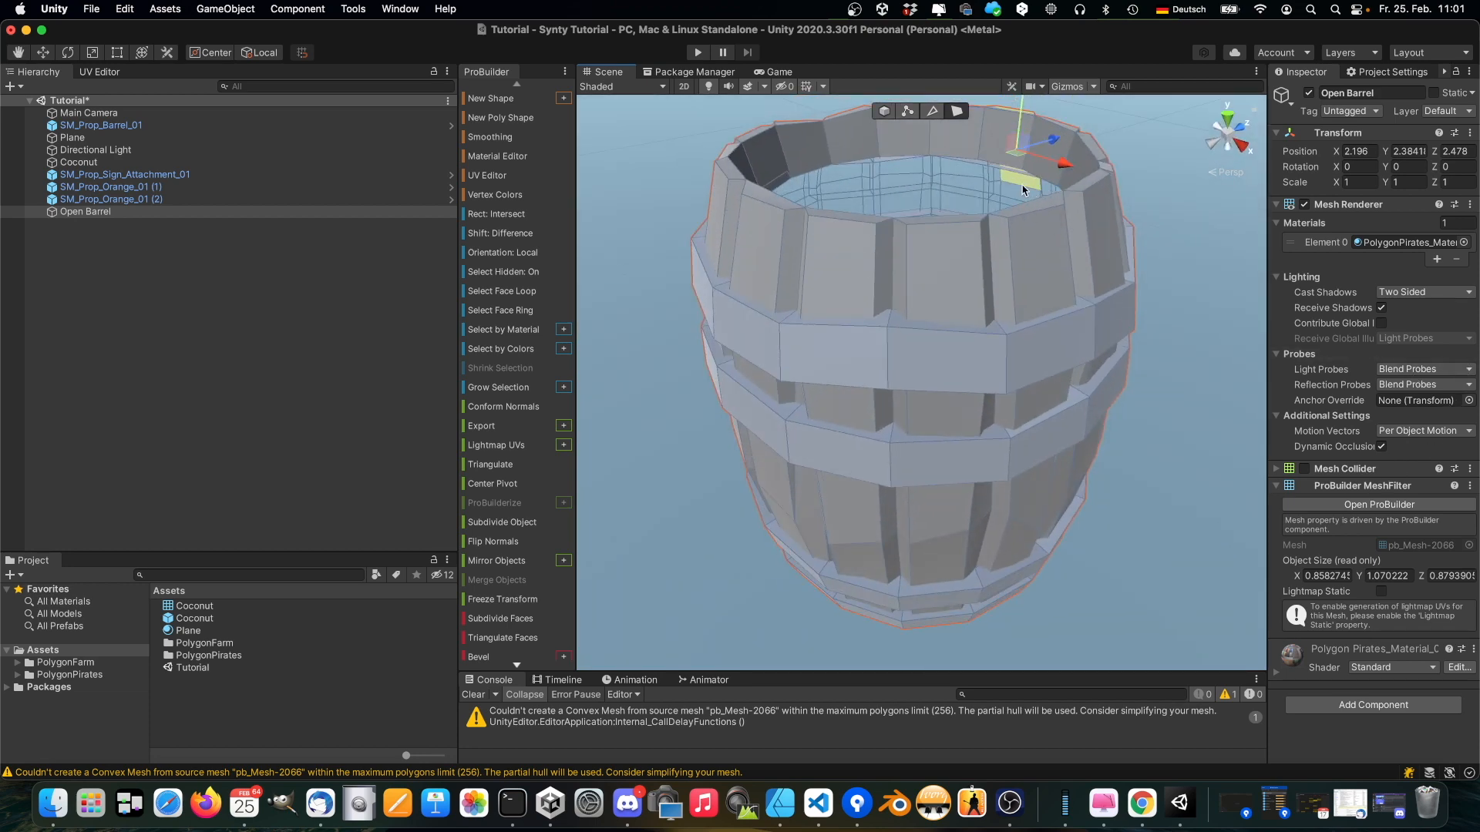
click(1157, 184)
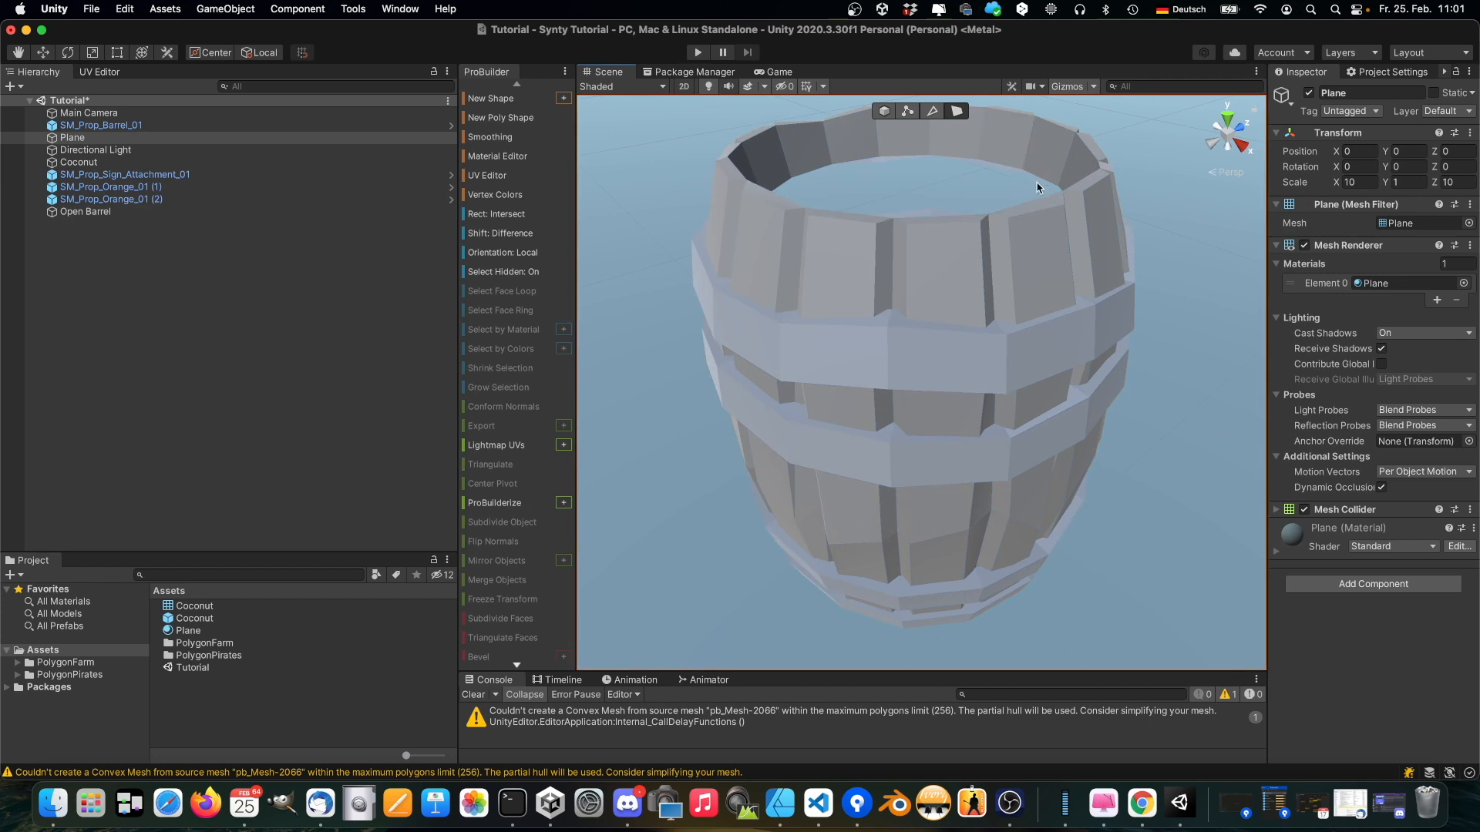
alt+drag(1164, 228, 1106, 393)
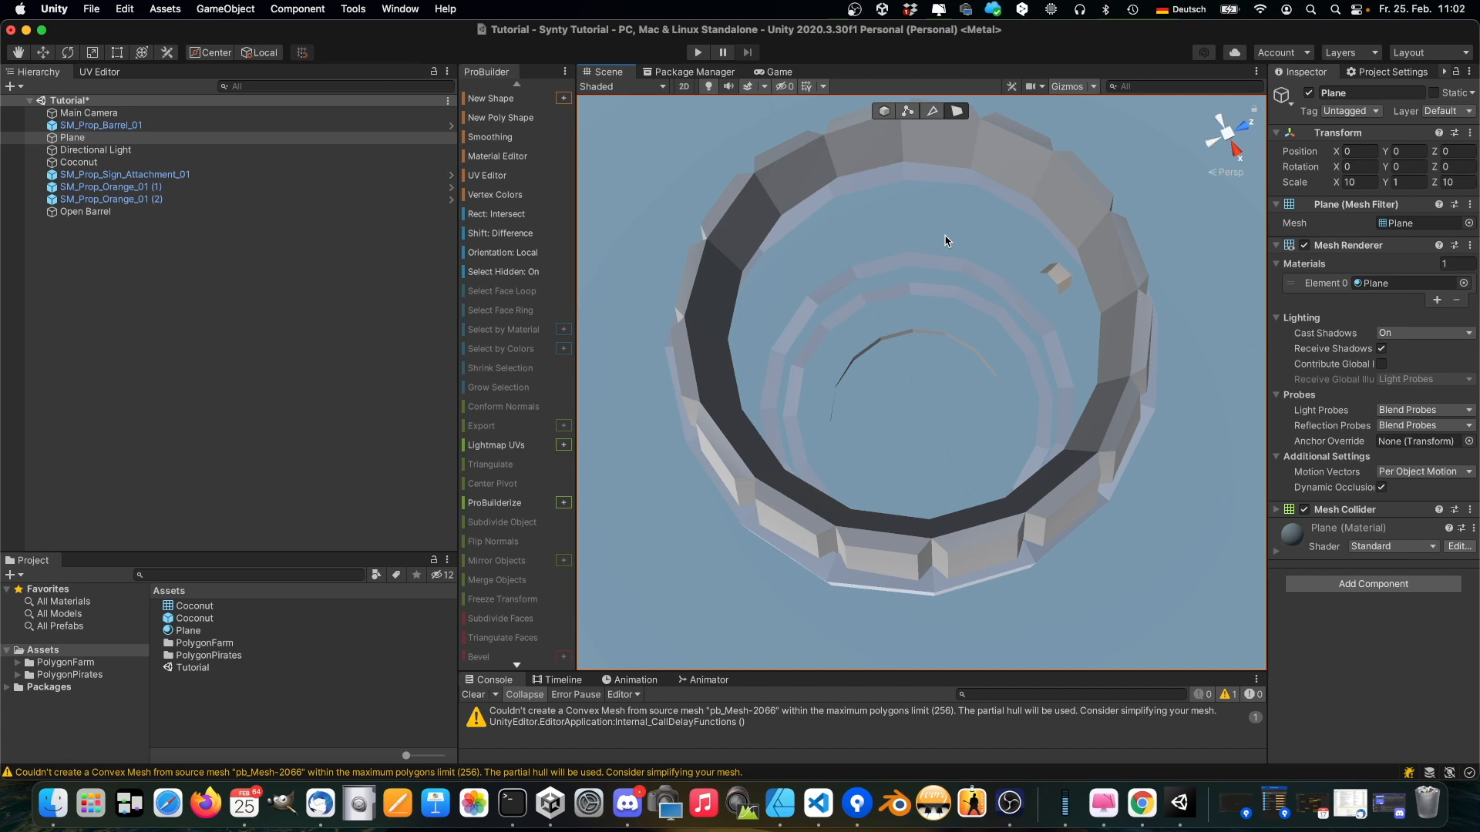
click(933, 117)
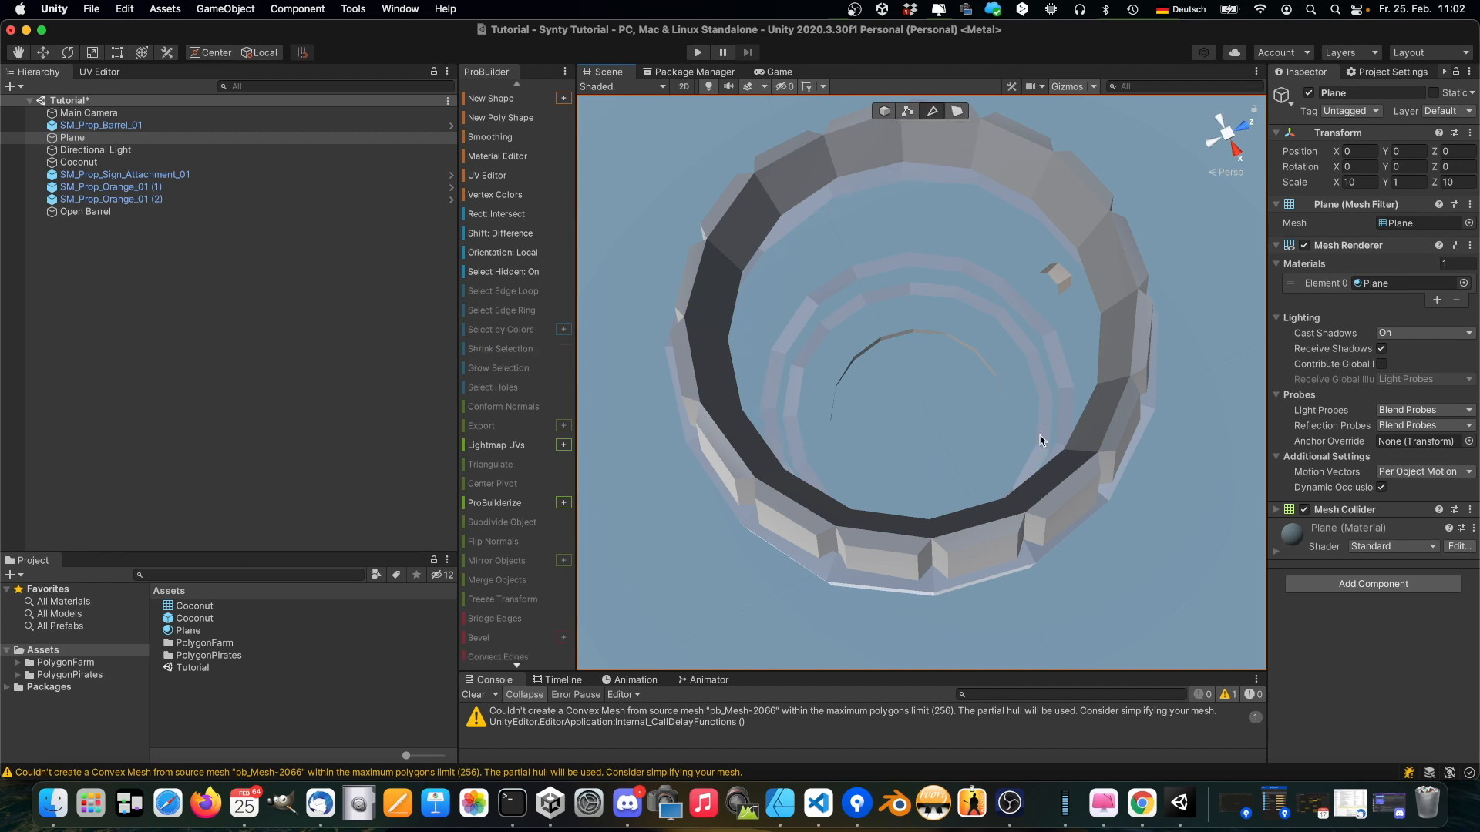
click(995, 186)
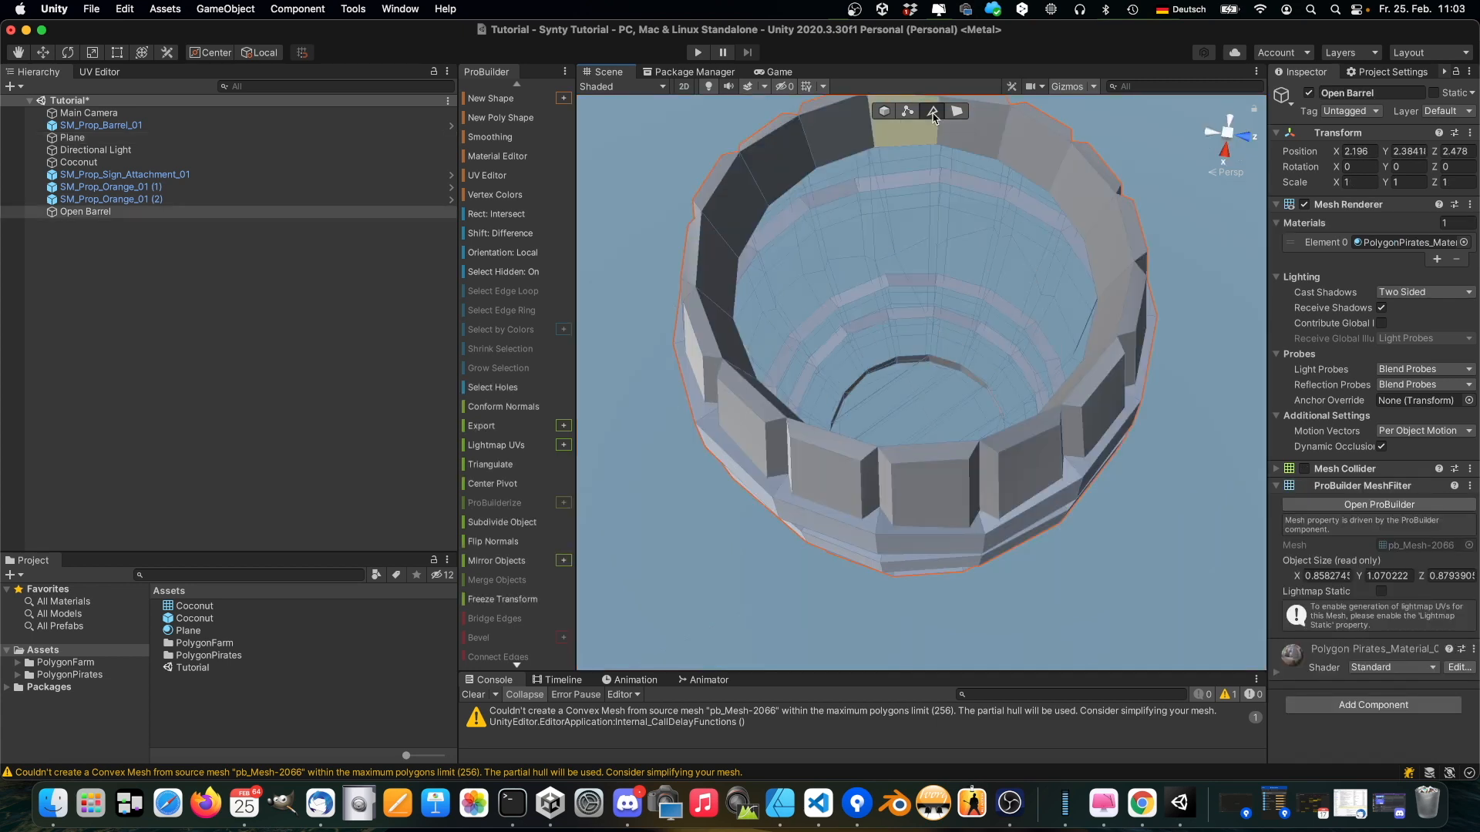
click(1029, 188)
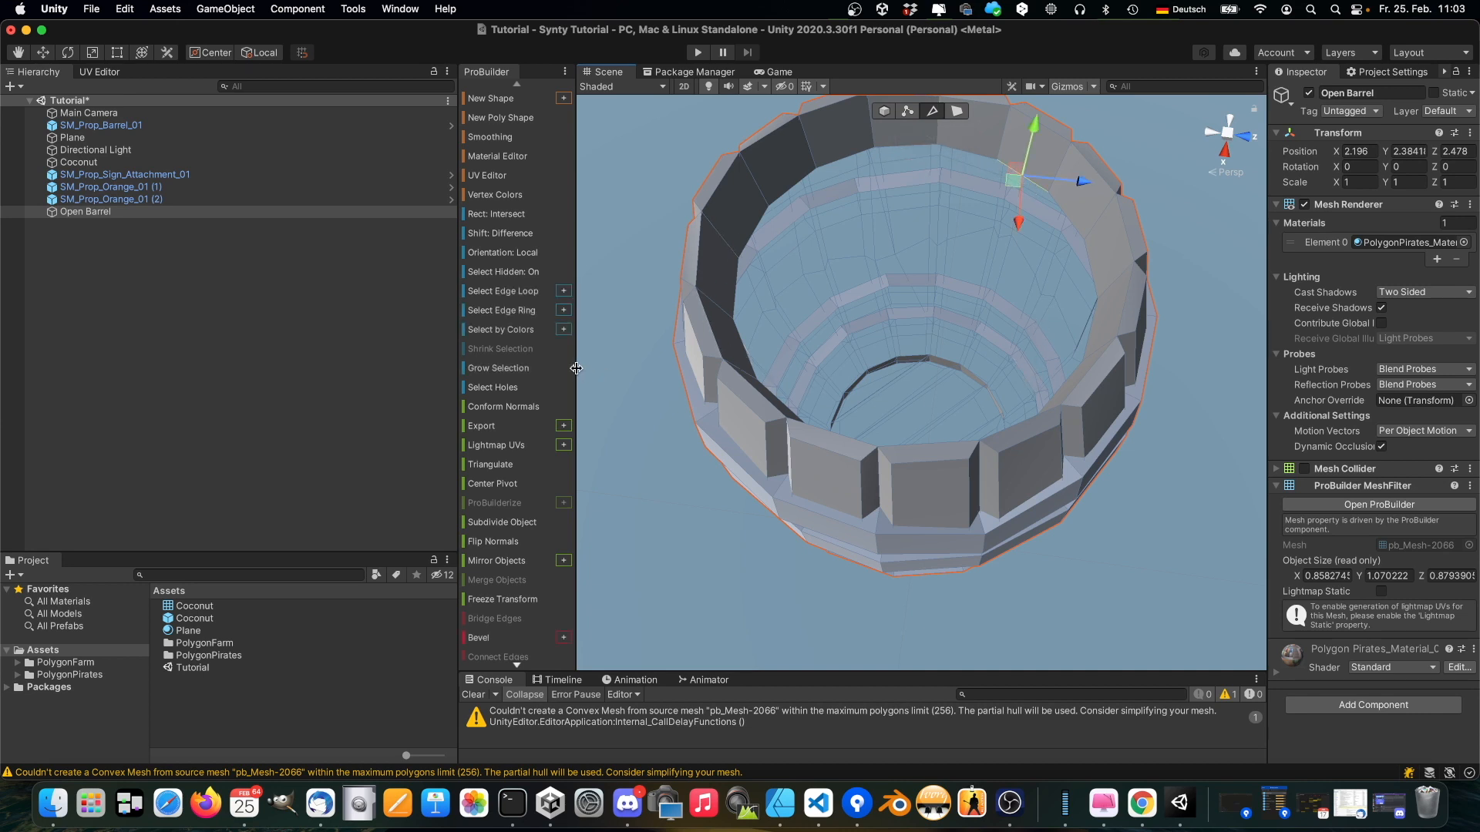
click(493, 390)
key(alt+l)
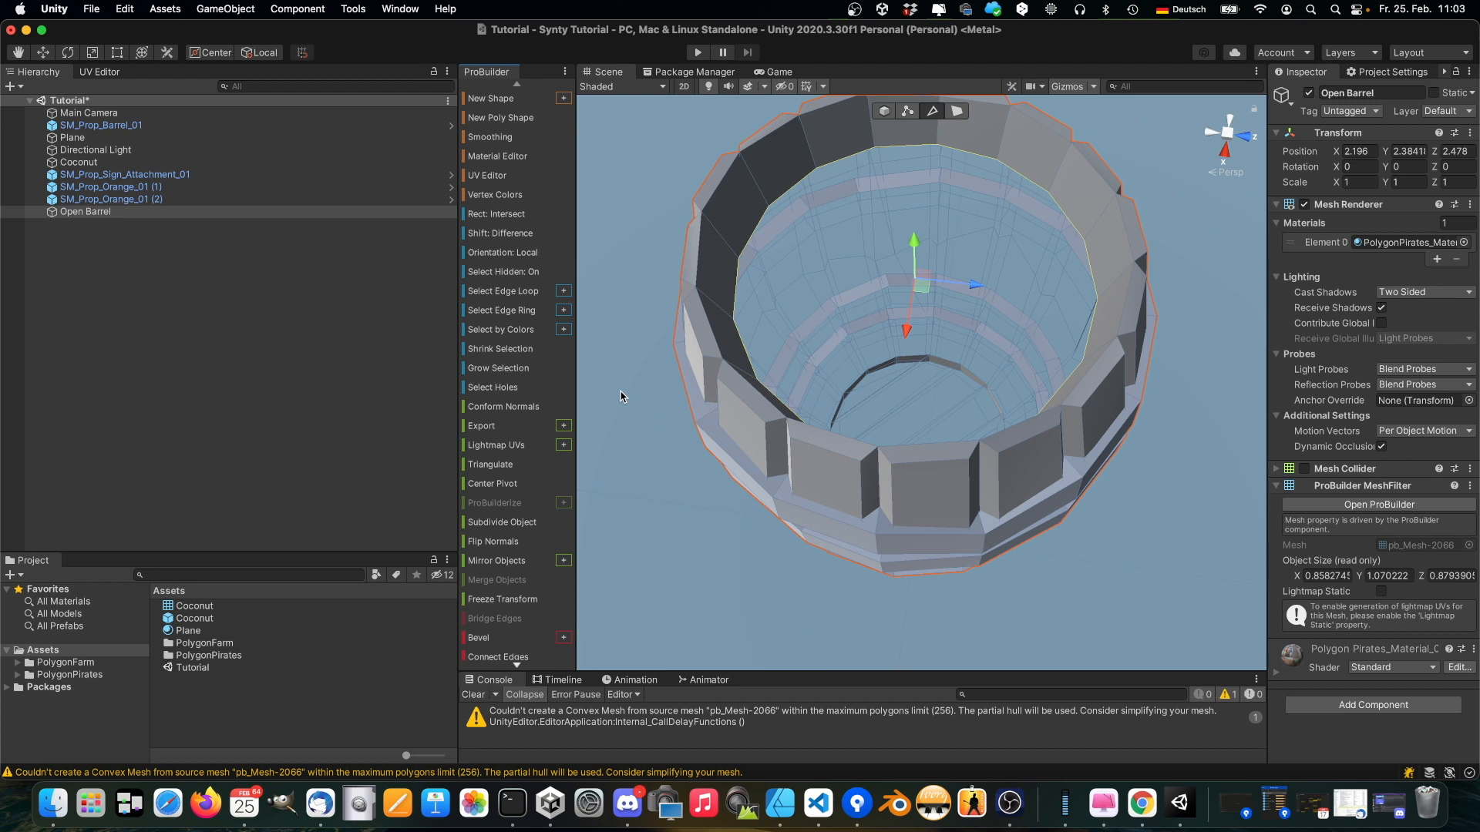
Extrude the selected hole edges as a group with a distance of 0 and scale them inwards into a flat ring
scroll(497, 518, down, 5)
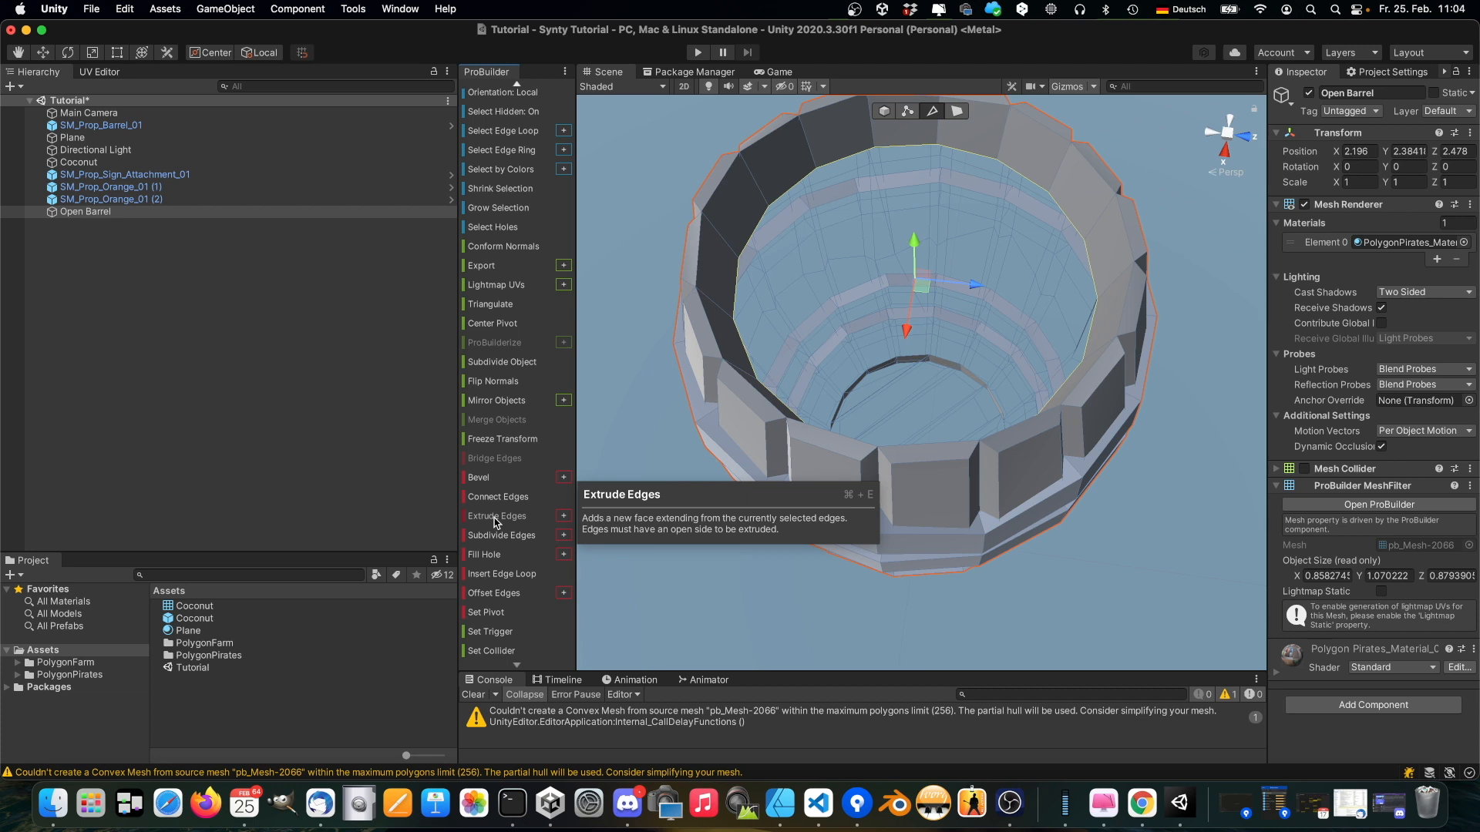
click(562, 517)
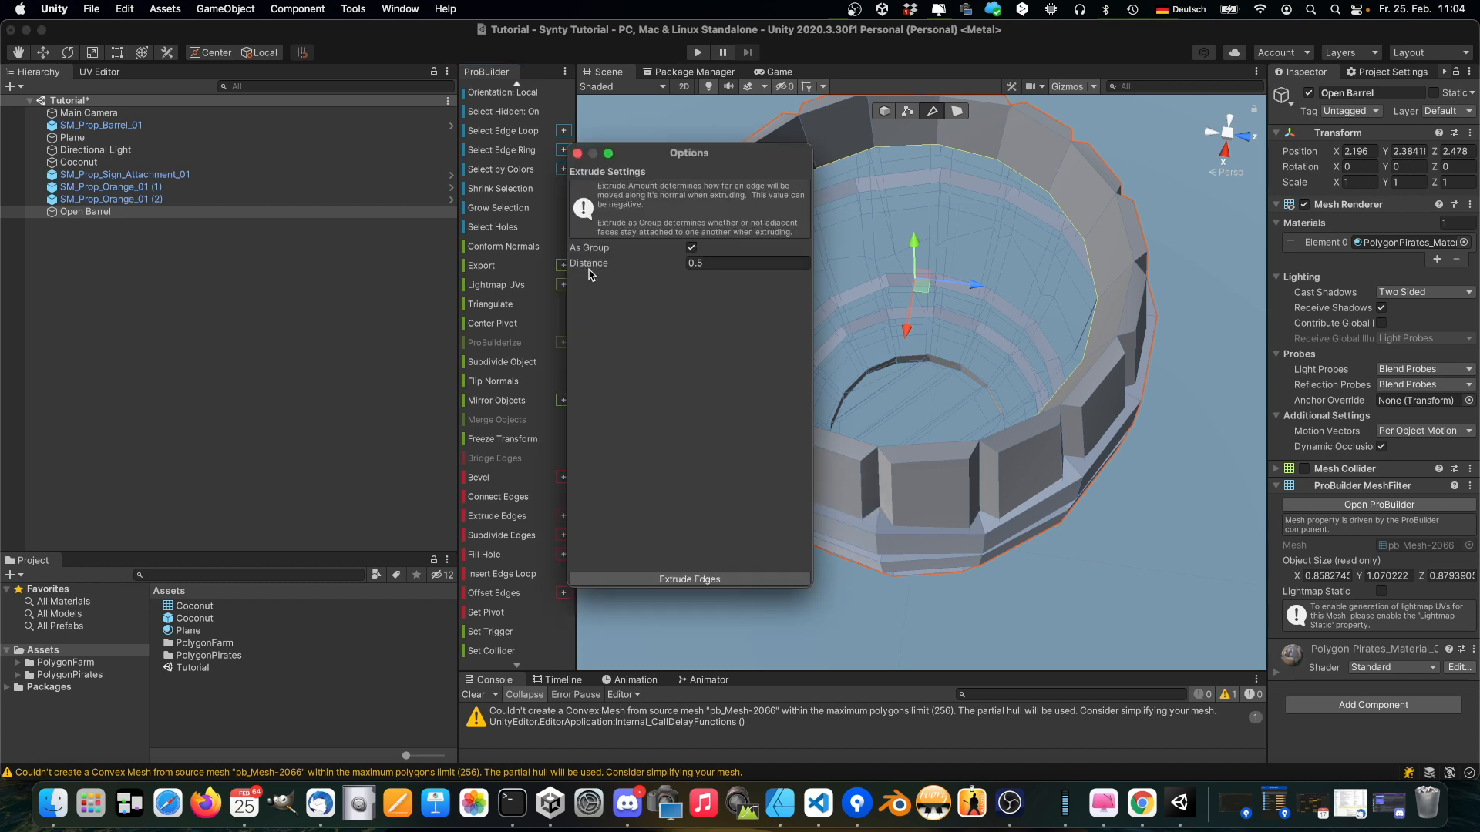
click(715, 265)
text(0)
click(709, 582)
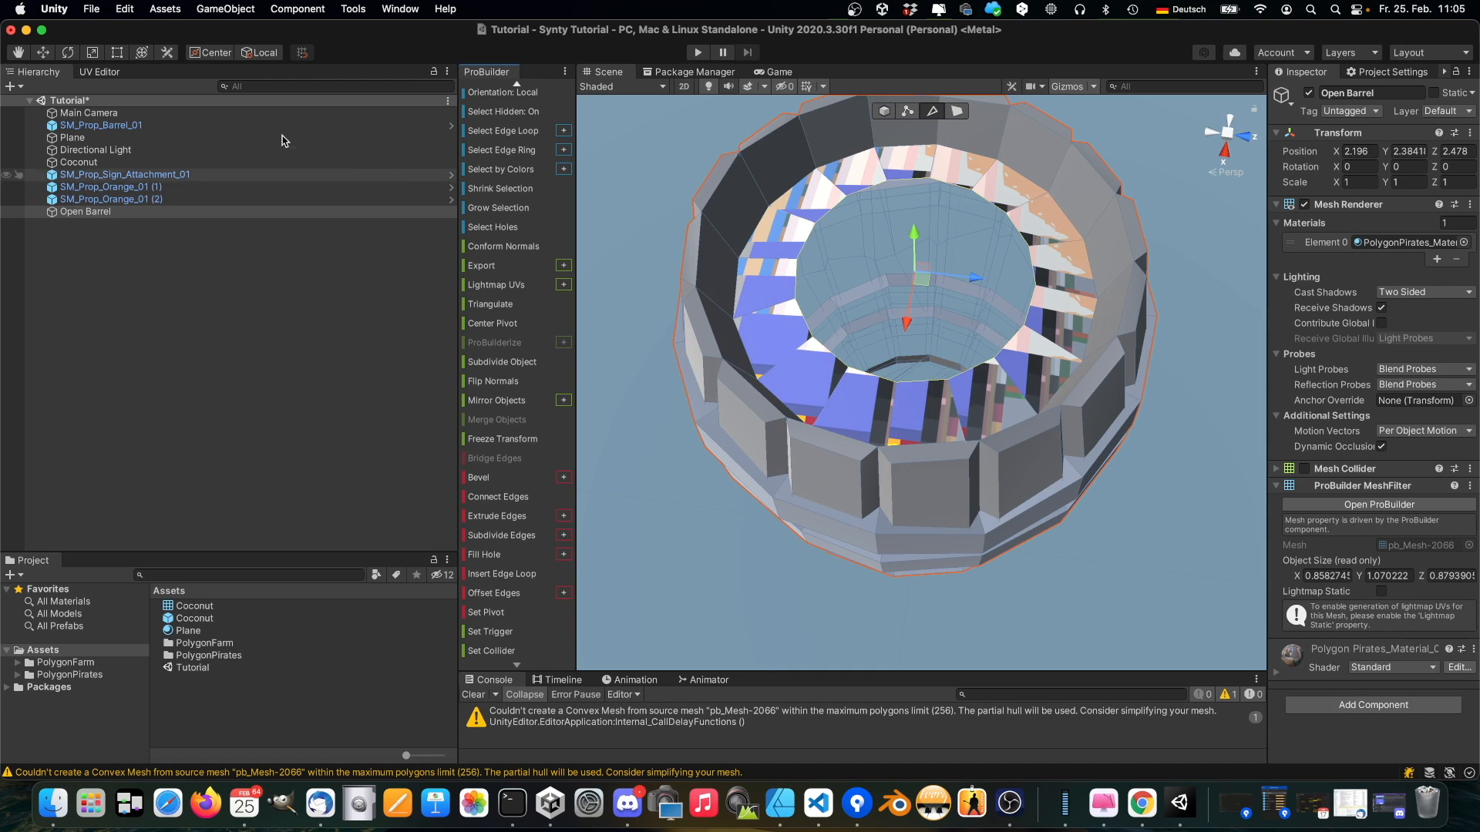
Select the face ring of the newly extruded faces, convert their UVs to manual in the UV Editor and collapse them
click(103, 73)
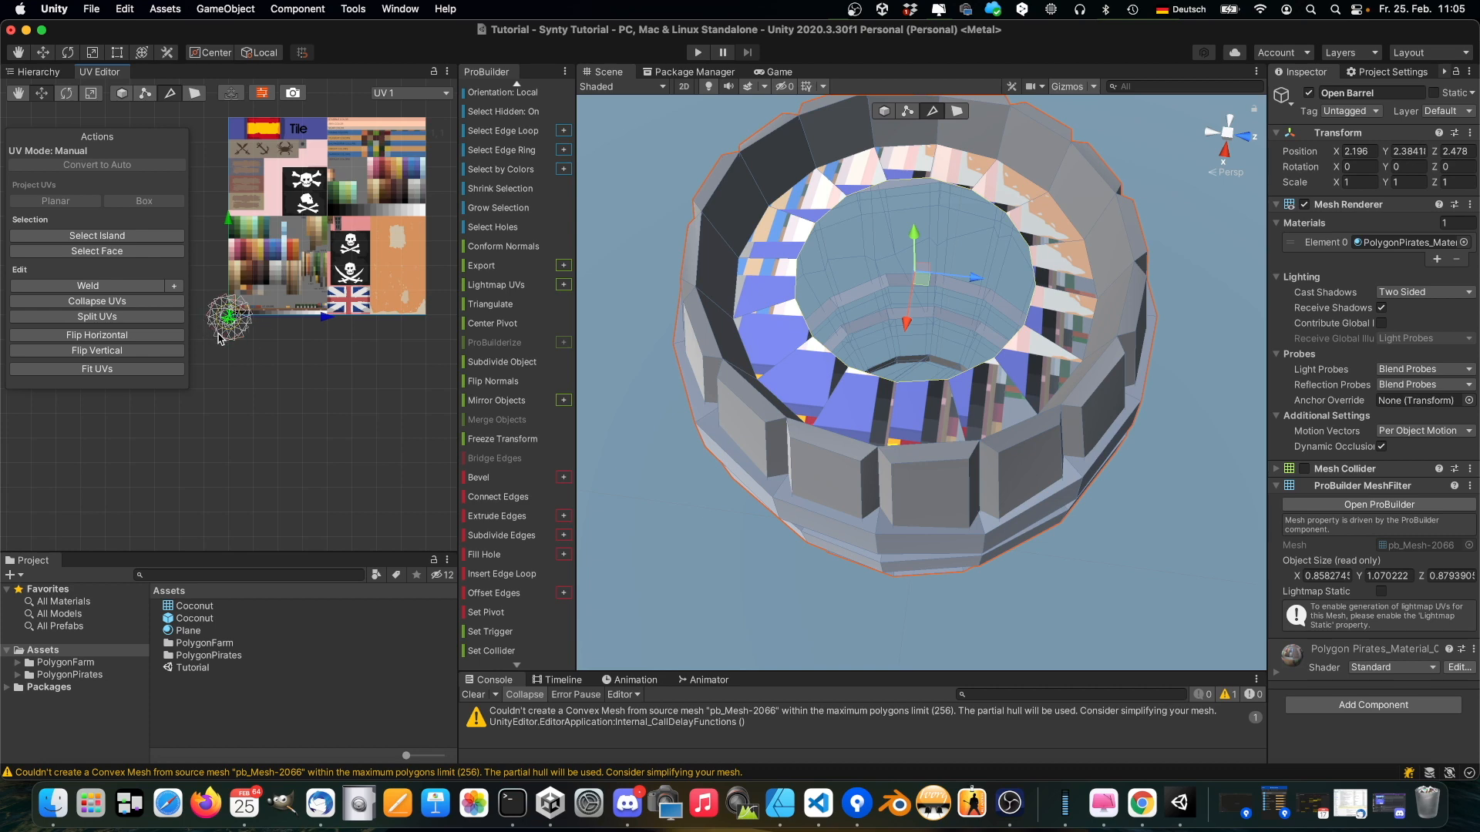
click(903, 170)
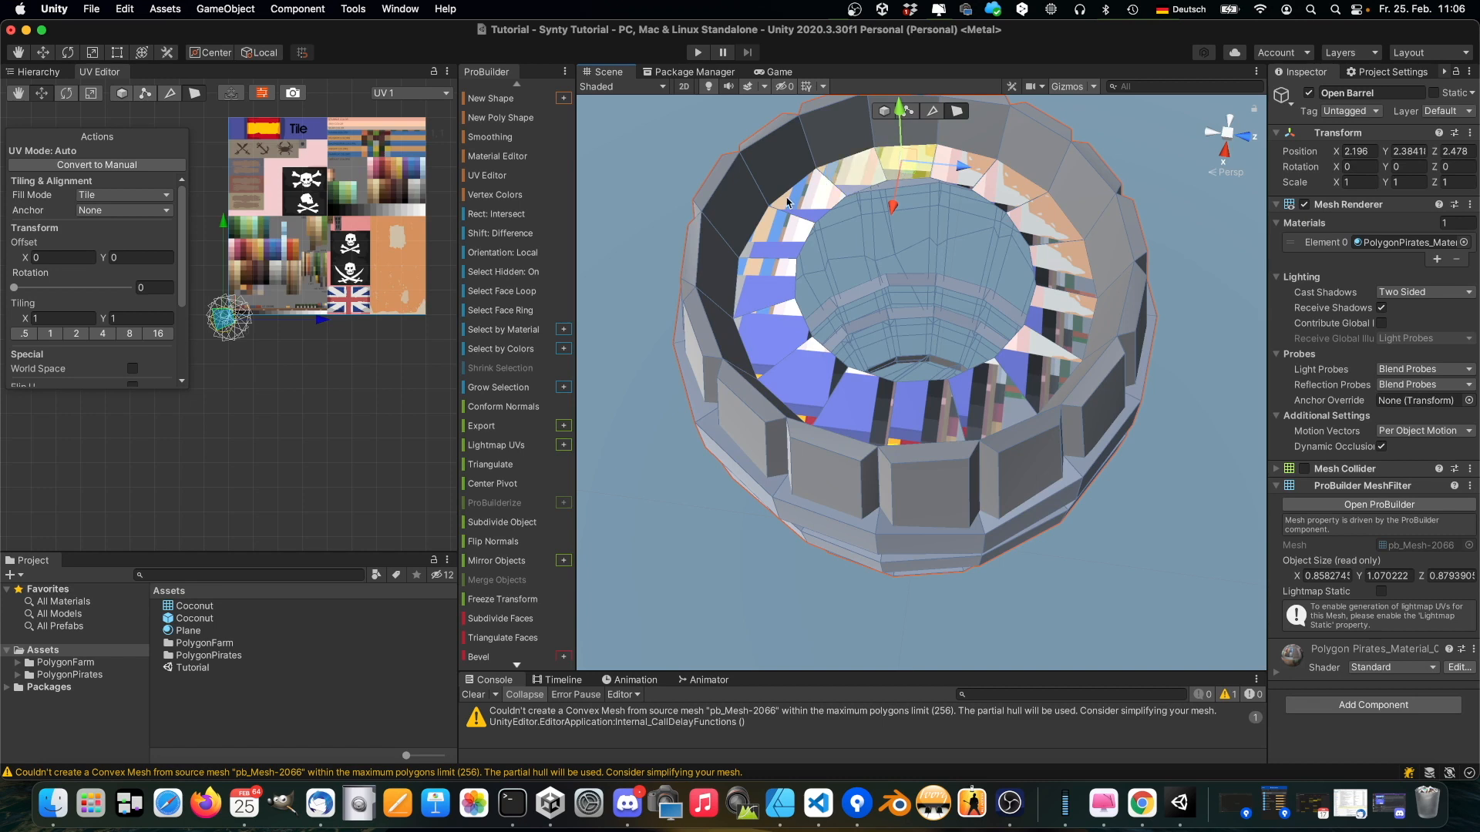
click(505, 311)
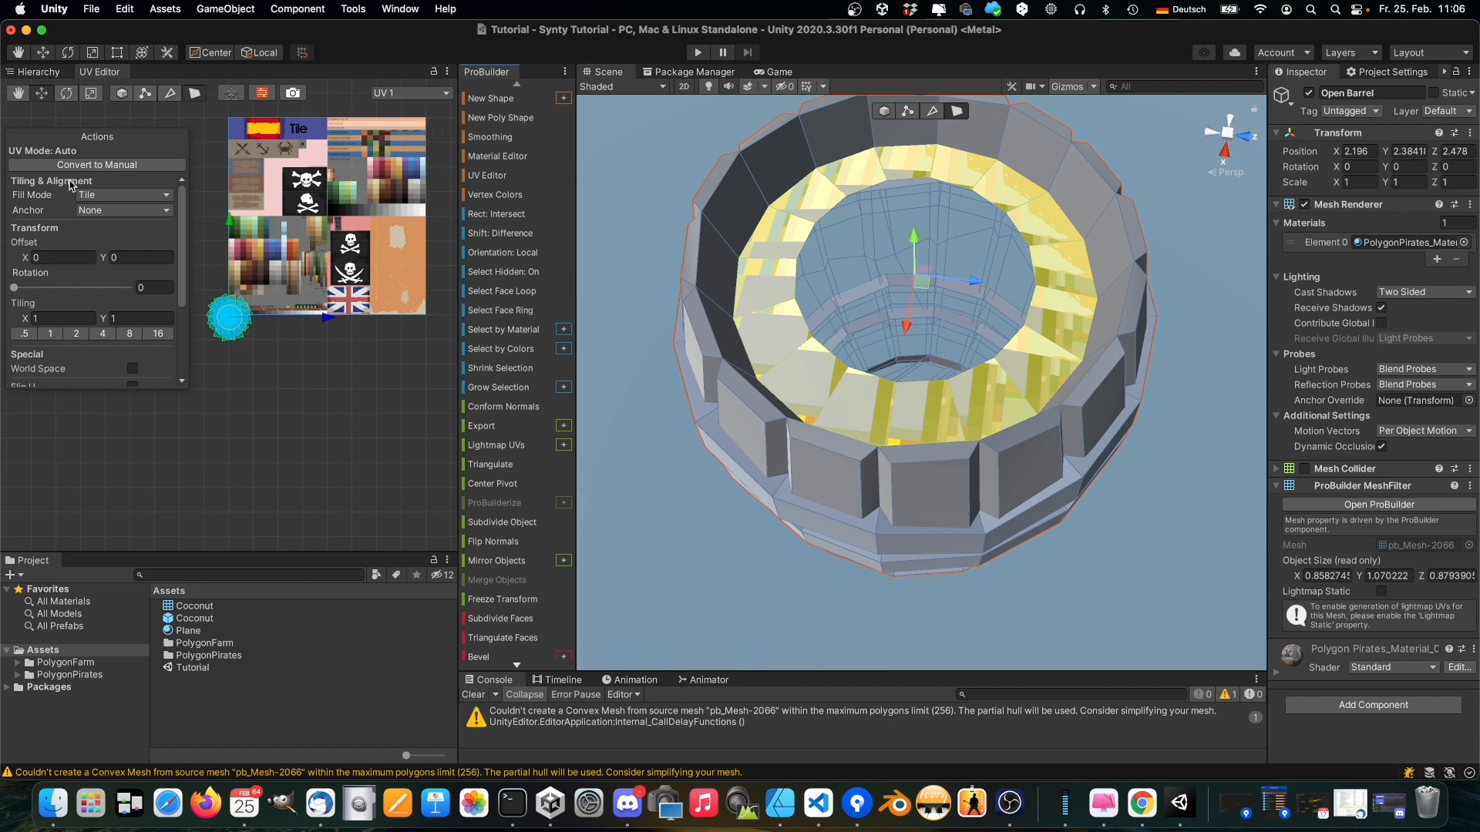
click(107, 165)
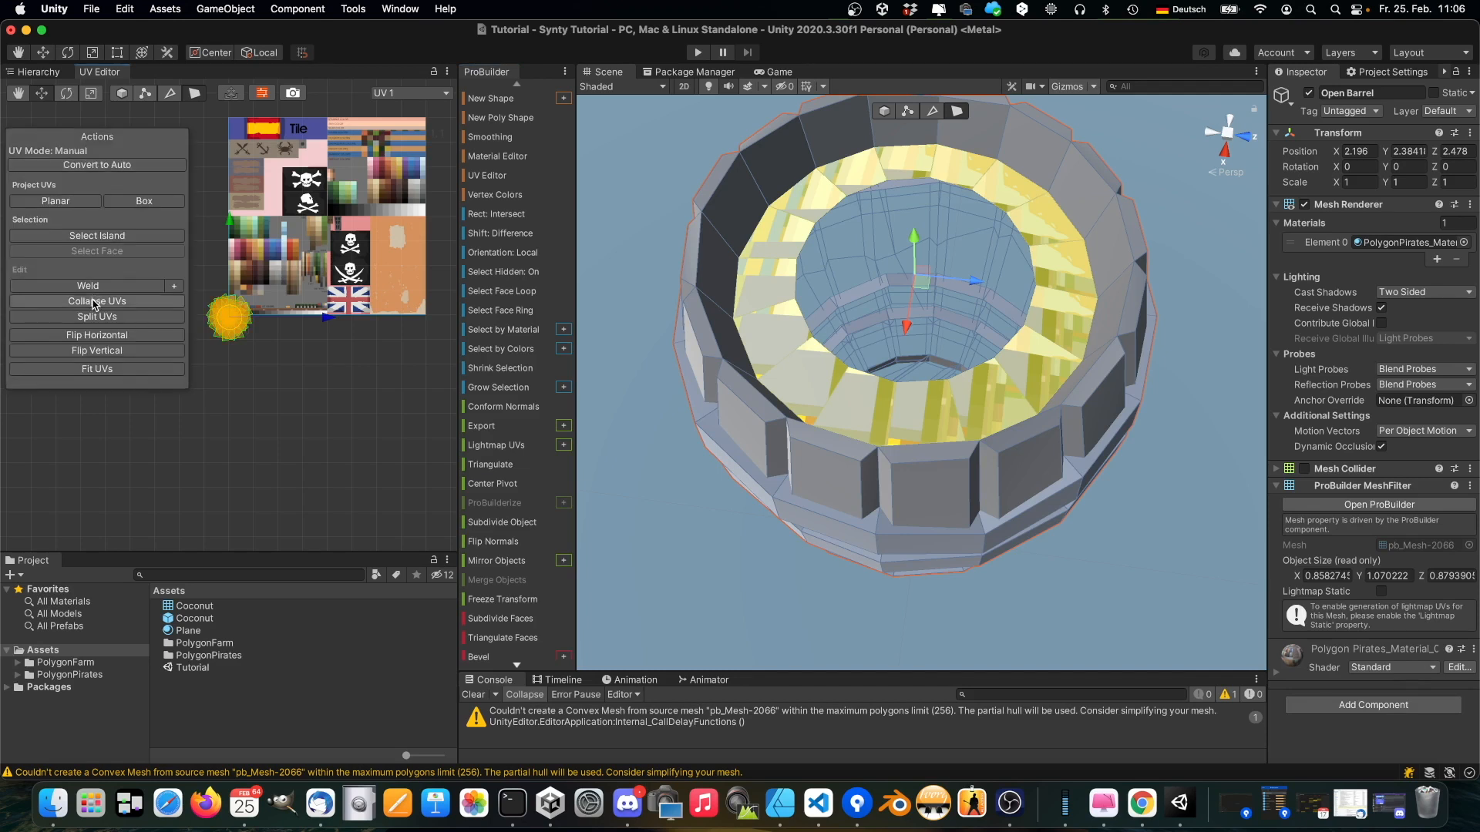
click(93, 302)
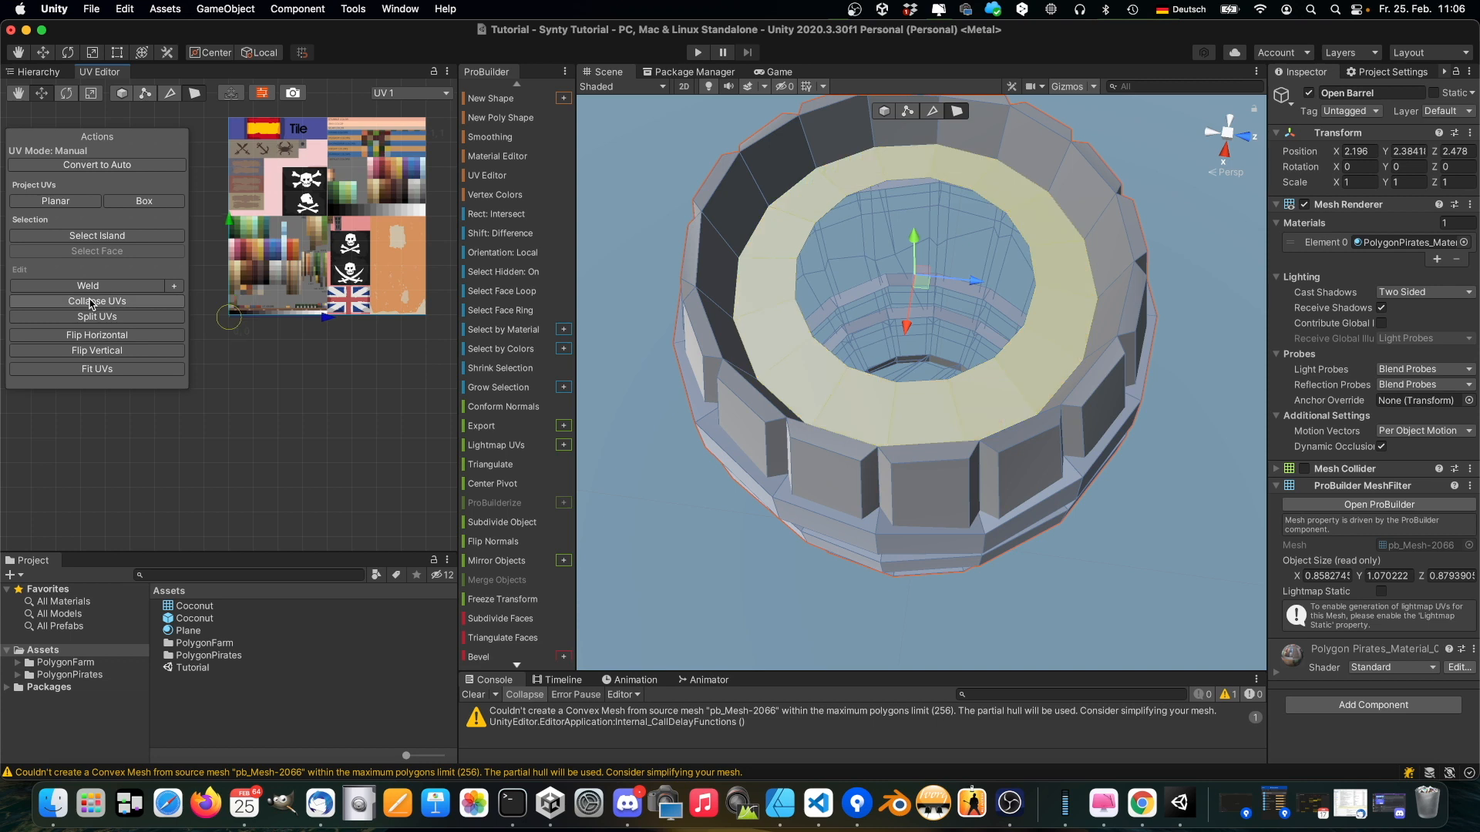
Move the collapsed UVs of the ring faces onto the brown wood swatch in the lower part of the texture palette
drag(229, 317, 296, 287)
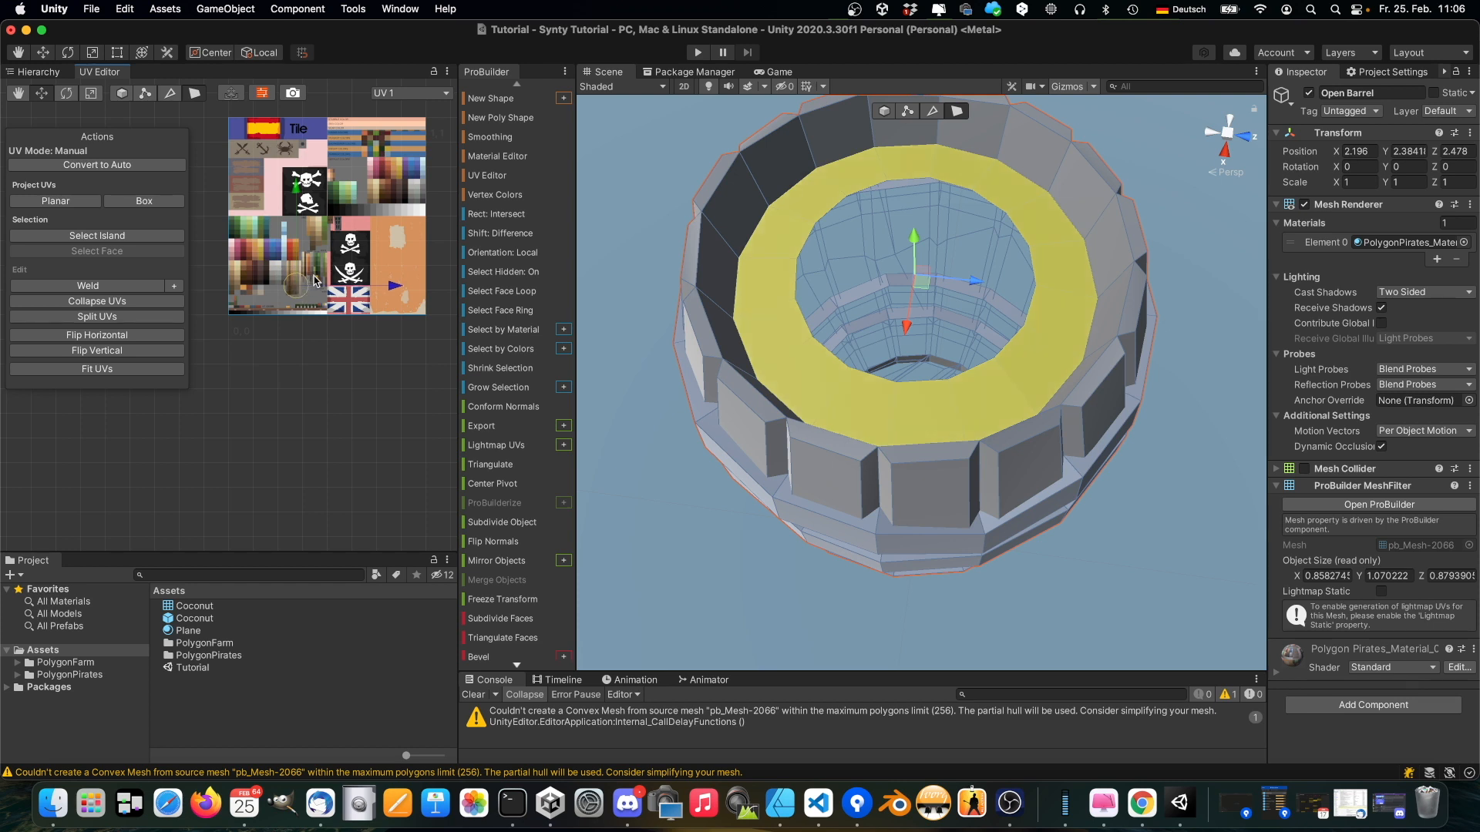
scroll(314, 282, up, 5)
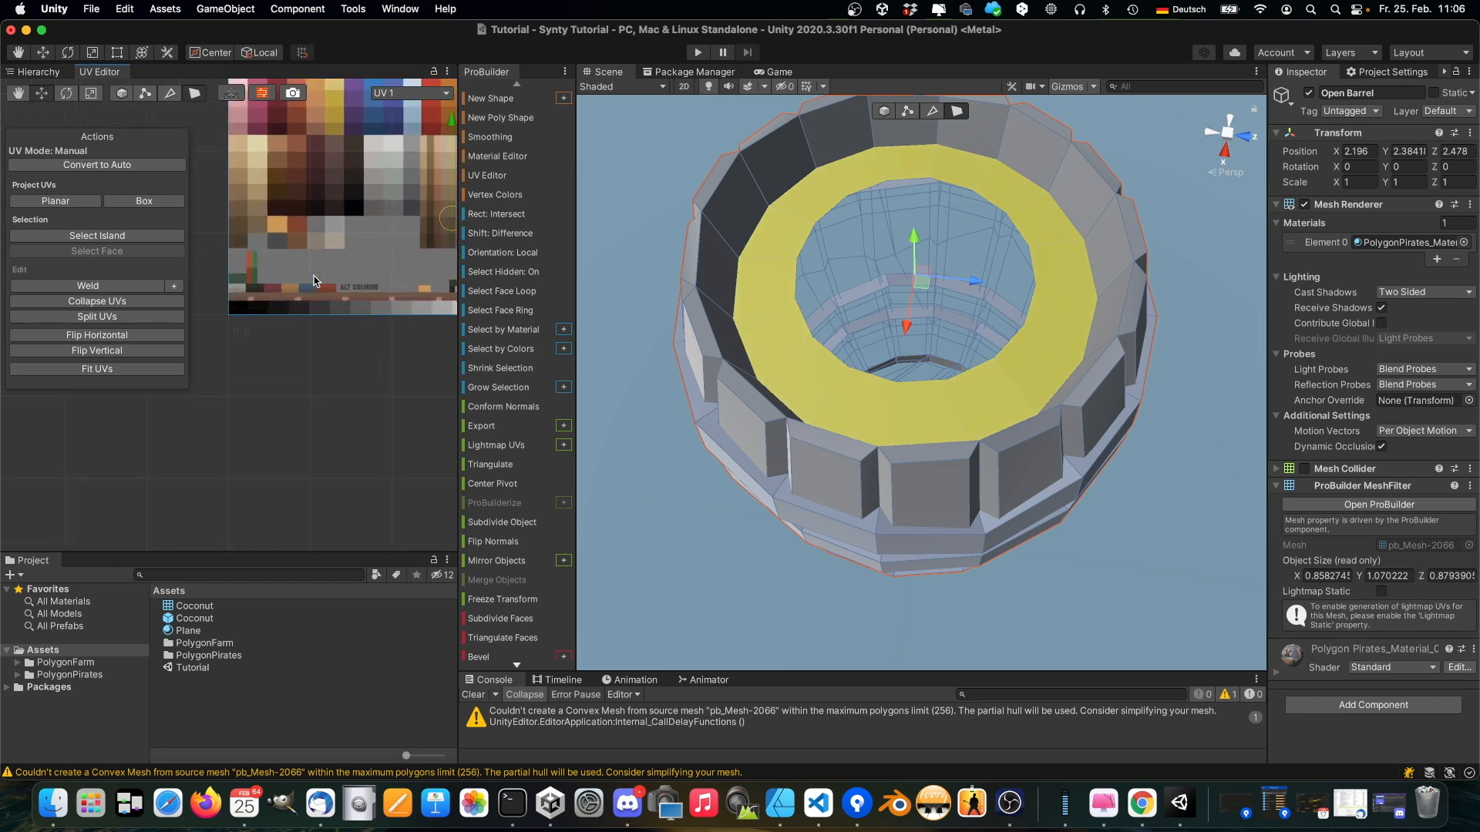
alt+drag(383, 384, 273, 426)
drag(343, 264, 349, 273)
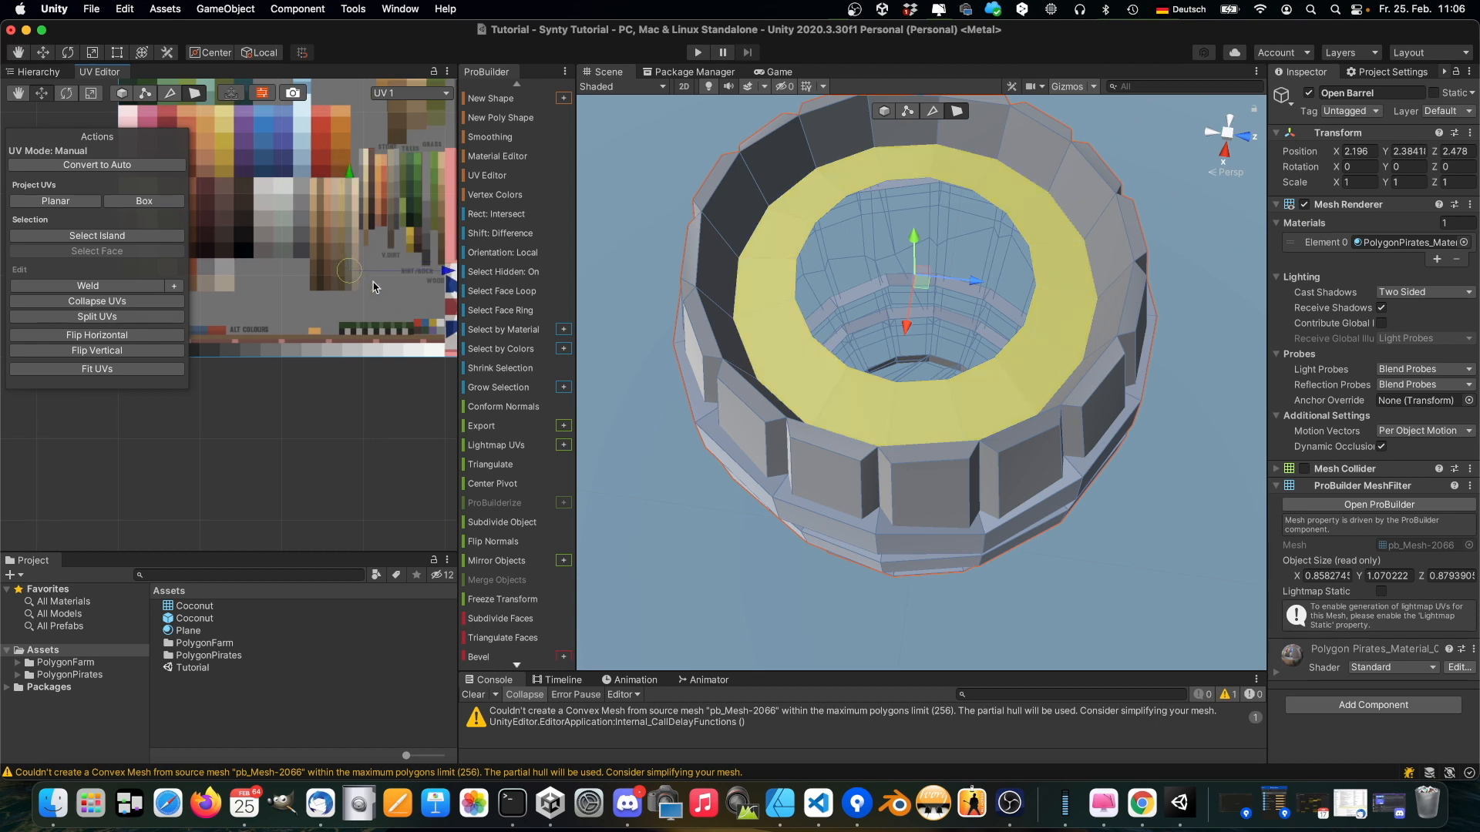
Compare the UV position of an inner rim face with that of a new ring face in the UV Editor
click(829, 144)
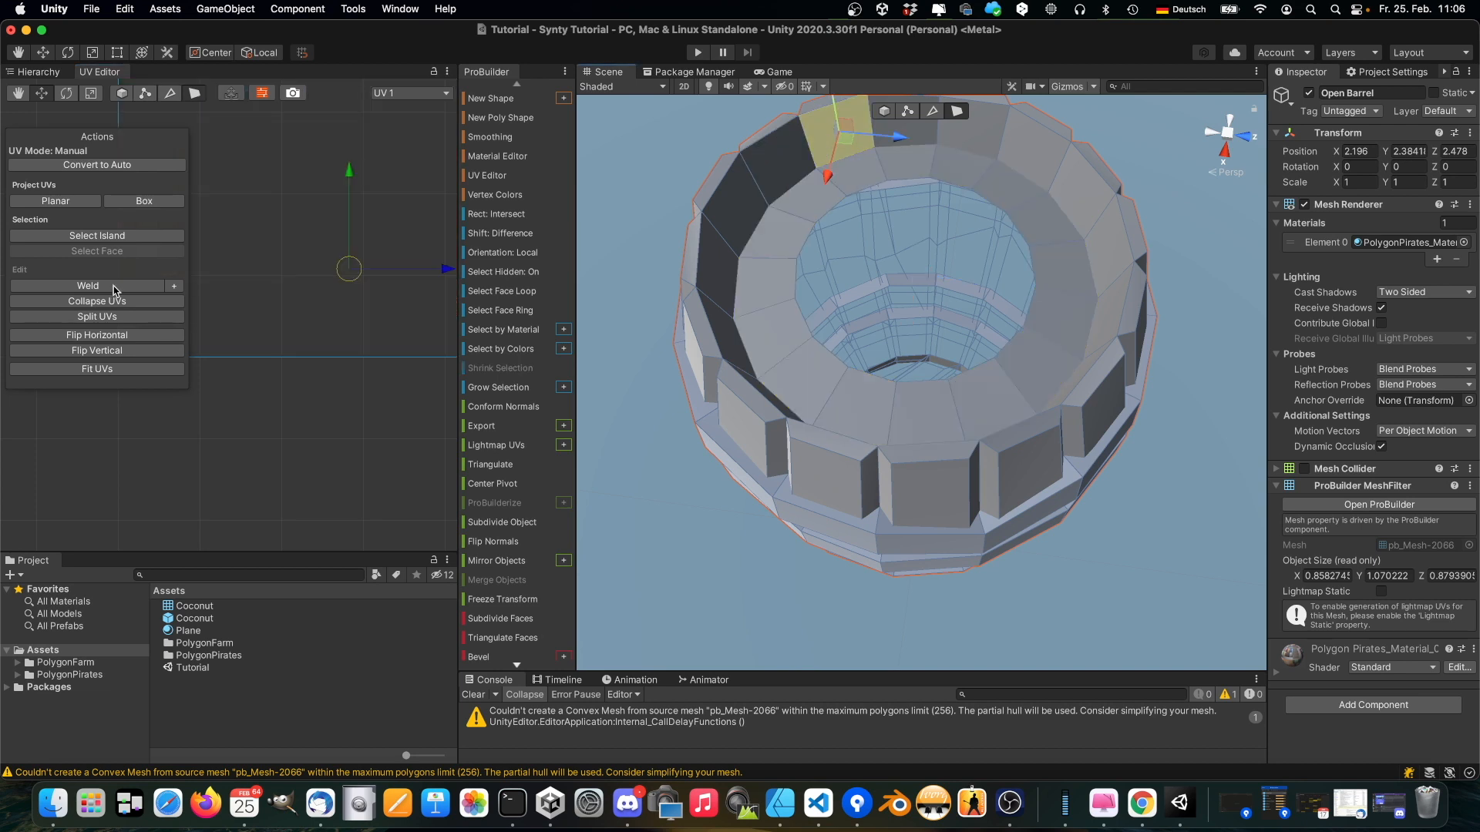
click(106, 239)
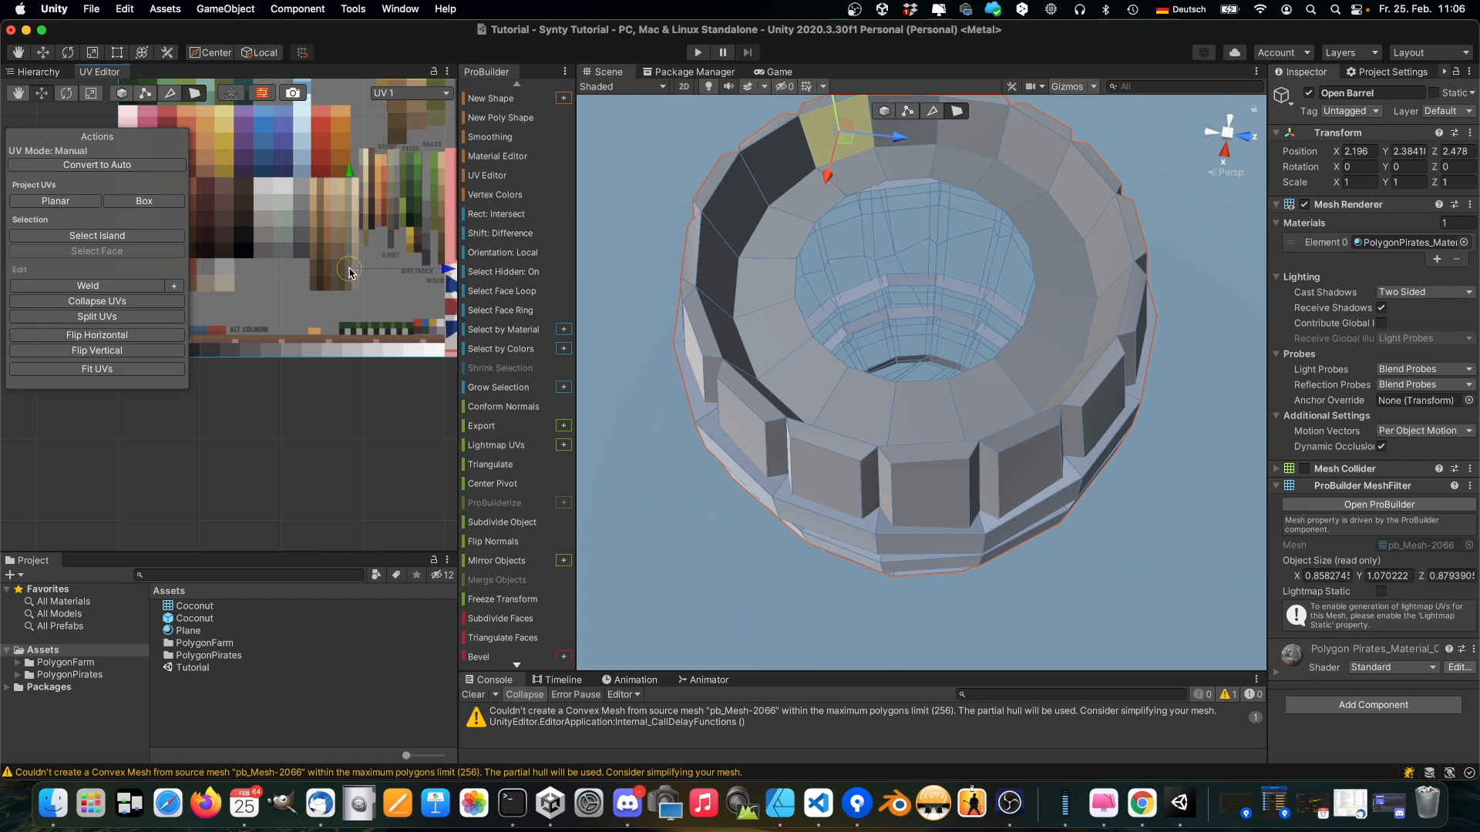
click(855, 188)
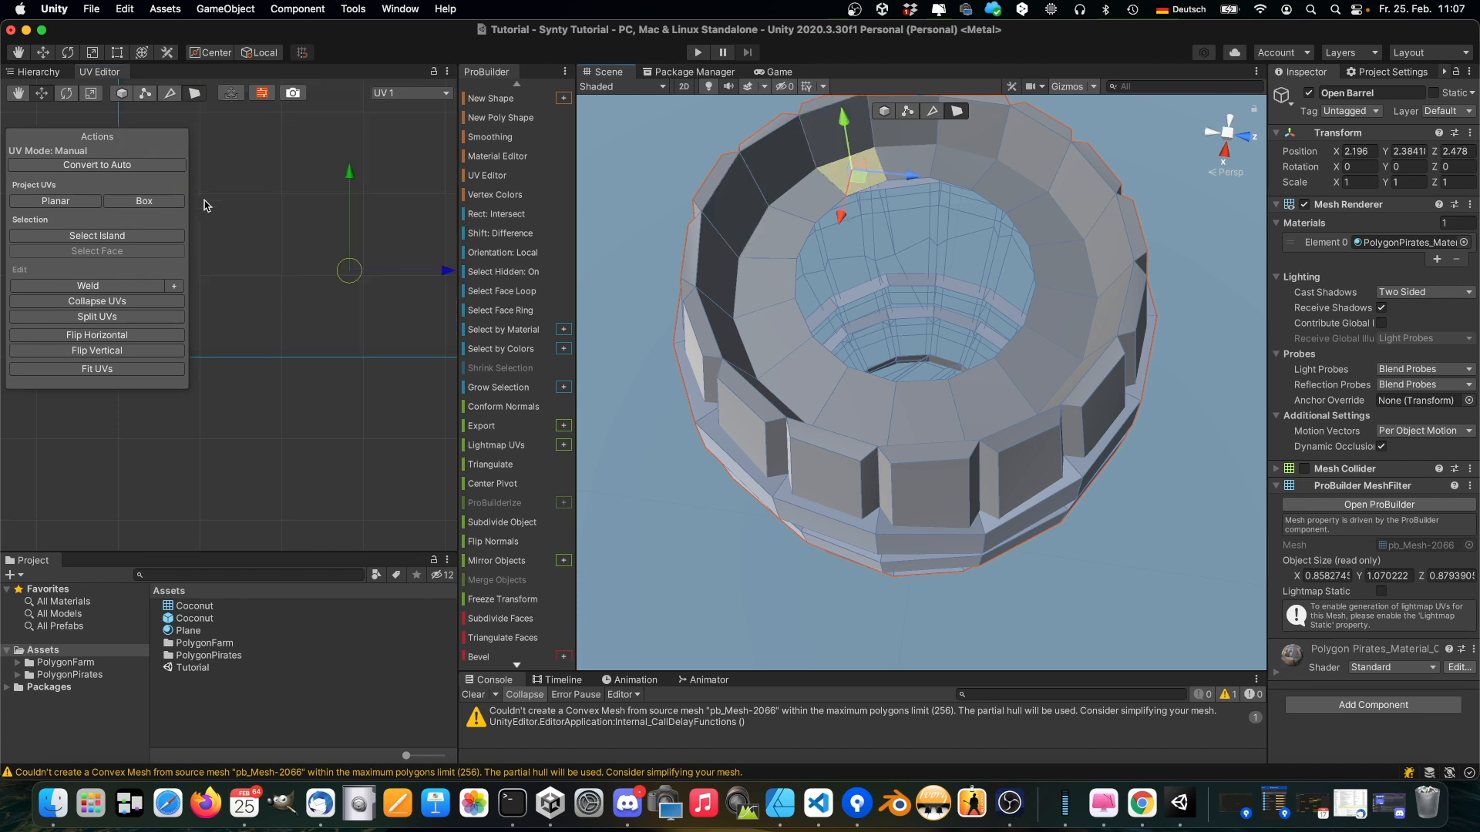
click(131, 239)
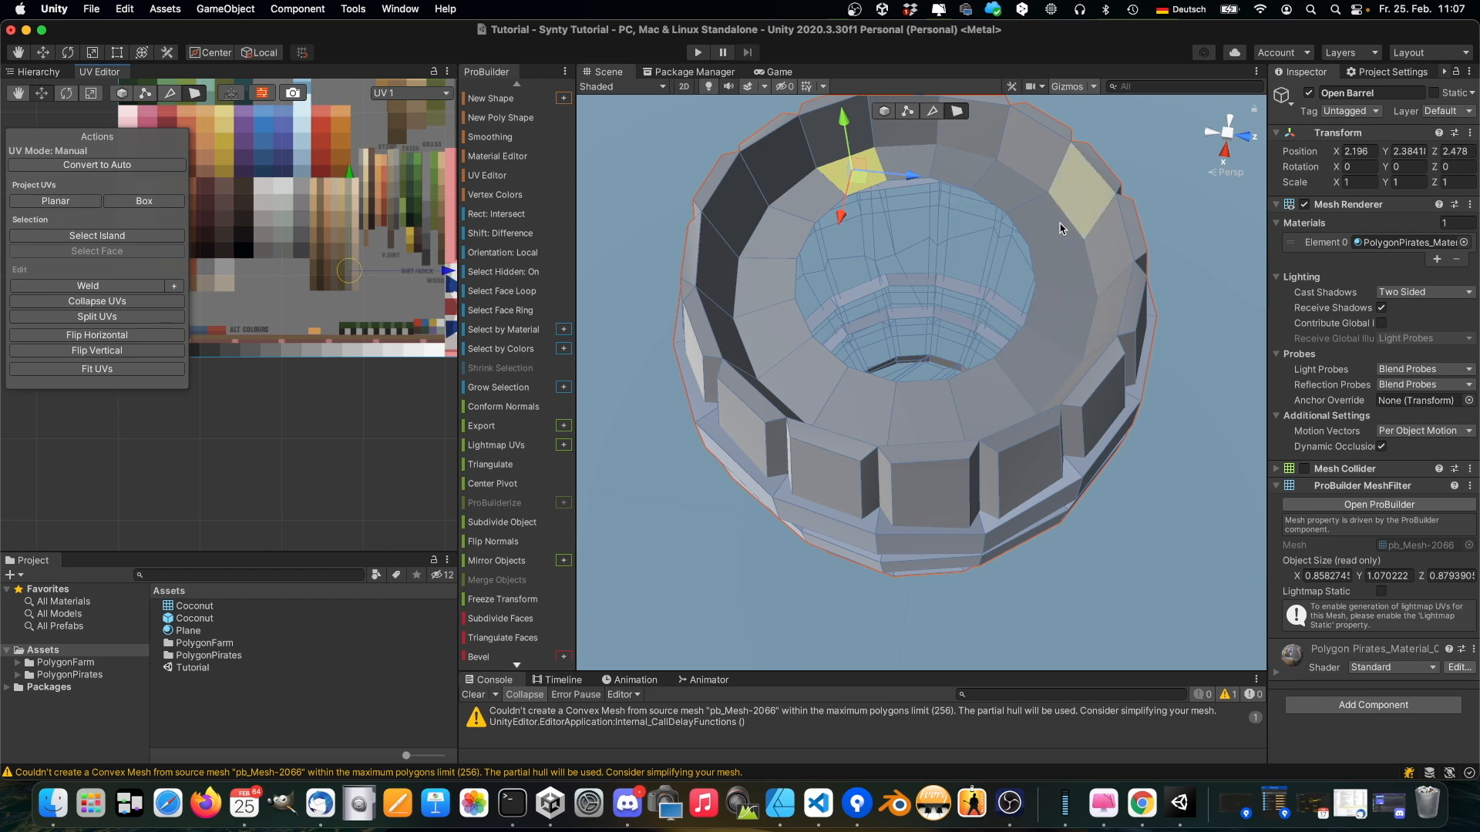
Select the edges of the inner hole, lower them into the barrel and scale them outwards to form the inner wall
key(k)
click(956, 190)
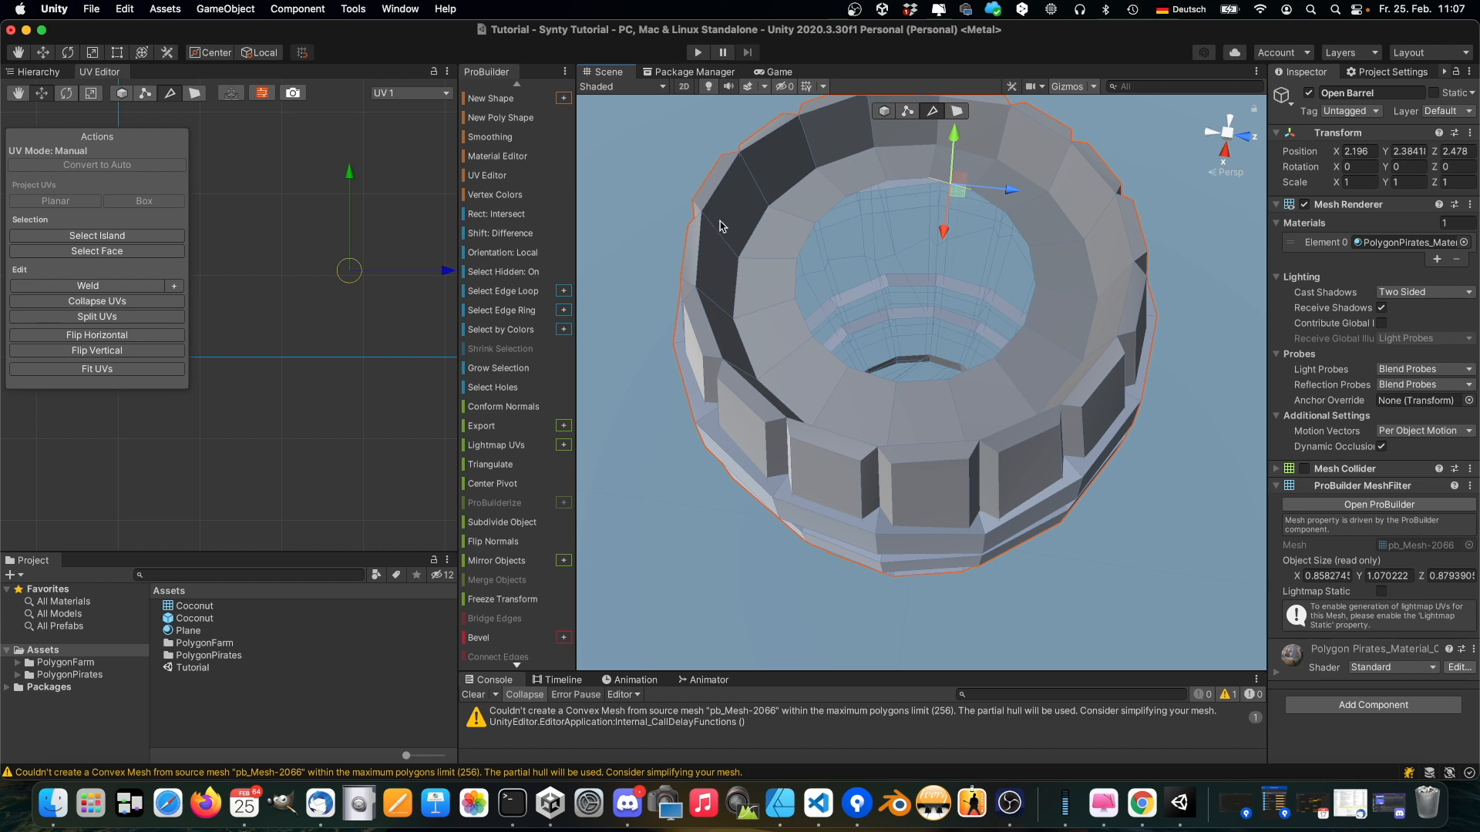
click(498, 387)
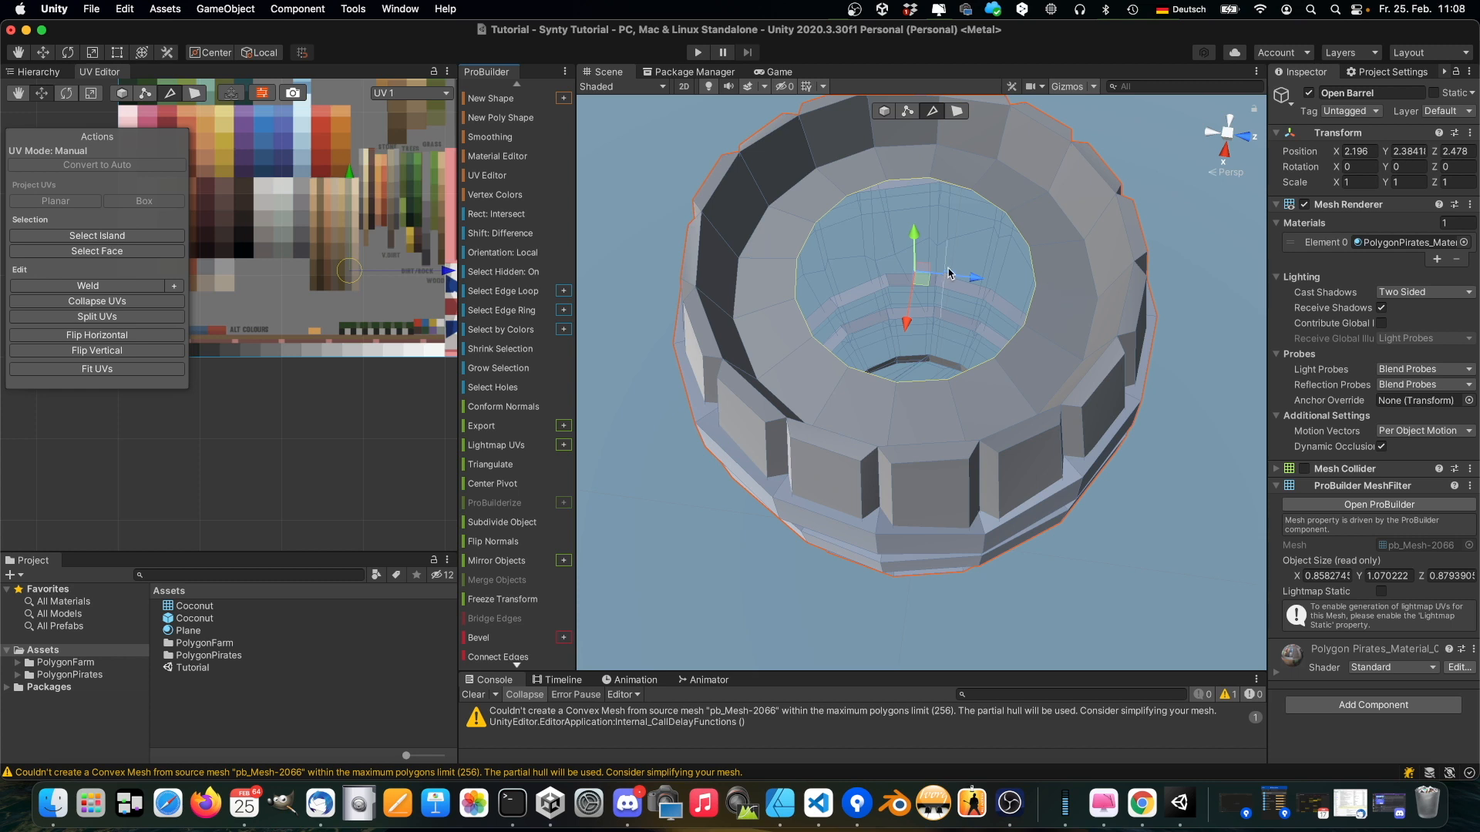
mouse_move(915, 237)
mouse_down()
mouse_move(921, 368)
mouse_move(1038, 377)
mouse_move(991, 373)
mouse_up()
key(r)
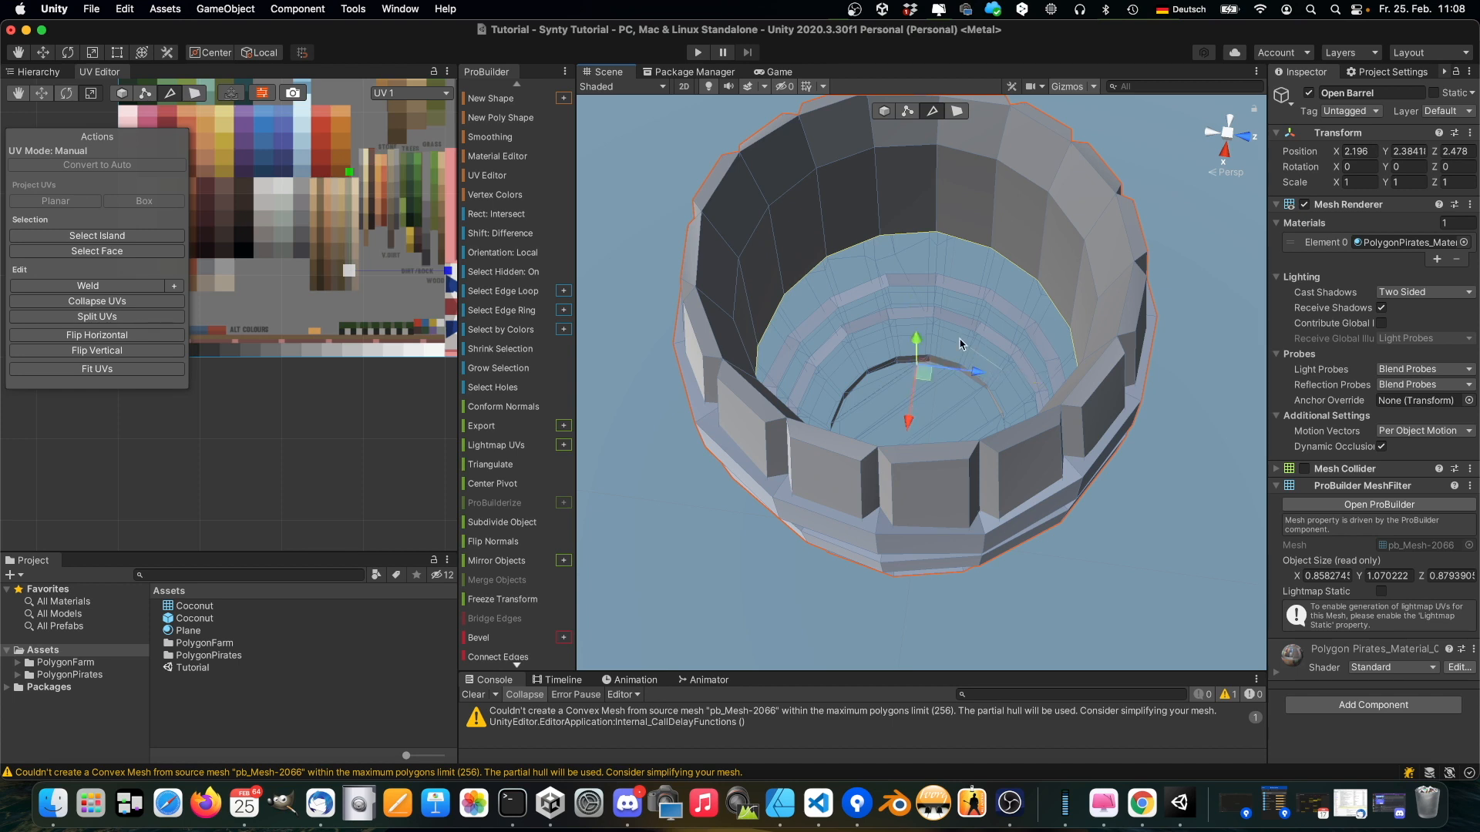
drag(916, 339, 915, 354)
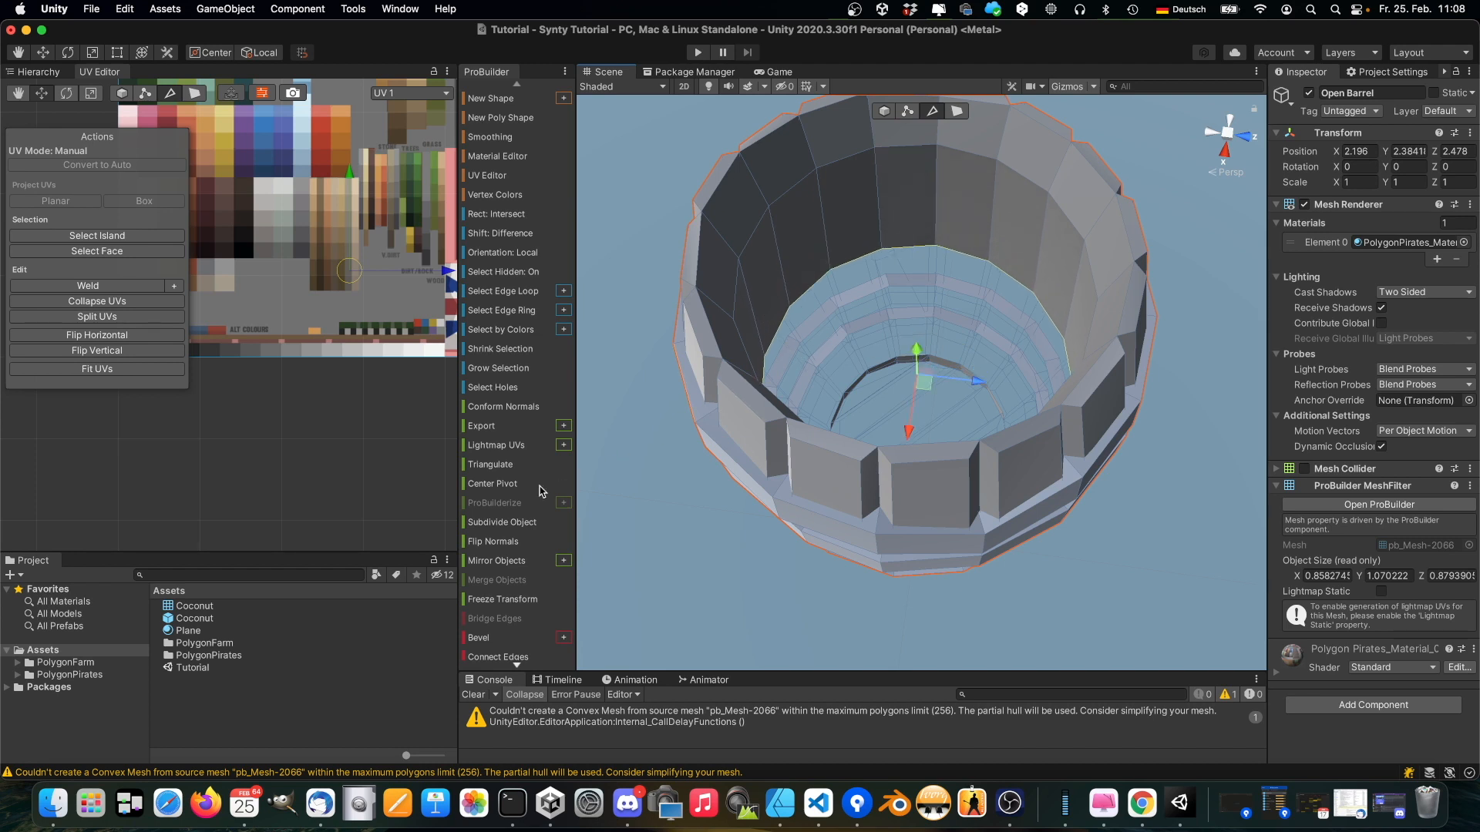
Extrude the lowered hole edges and select the whole ring of newly created faces
scroll(539, 491, down, 4)
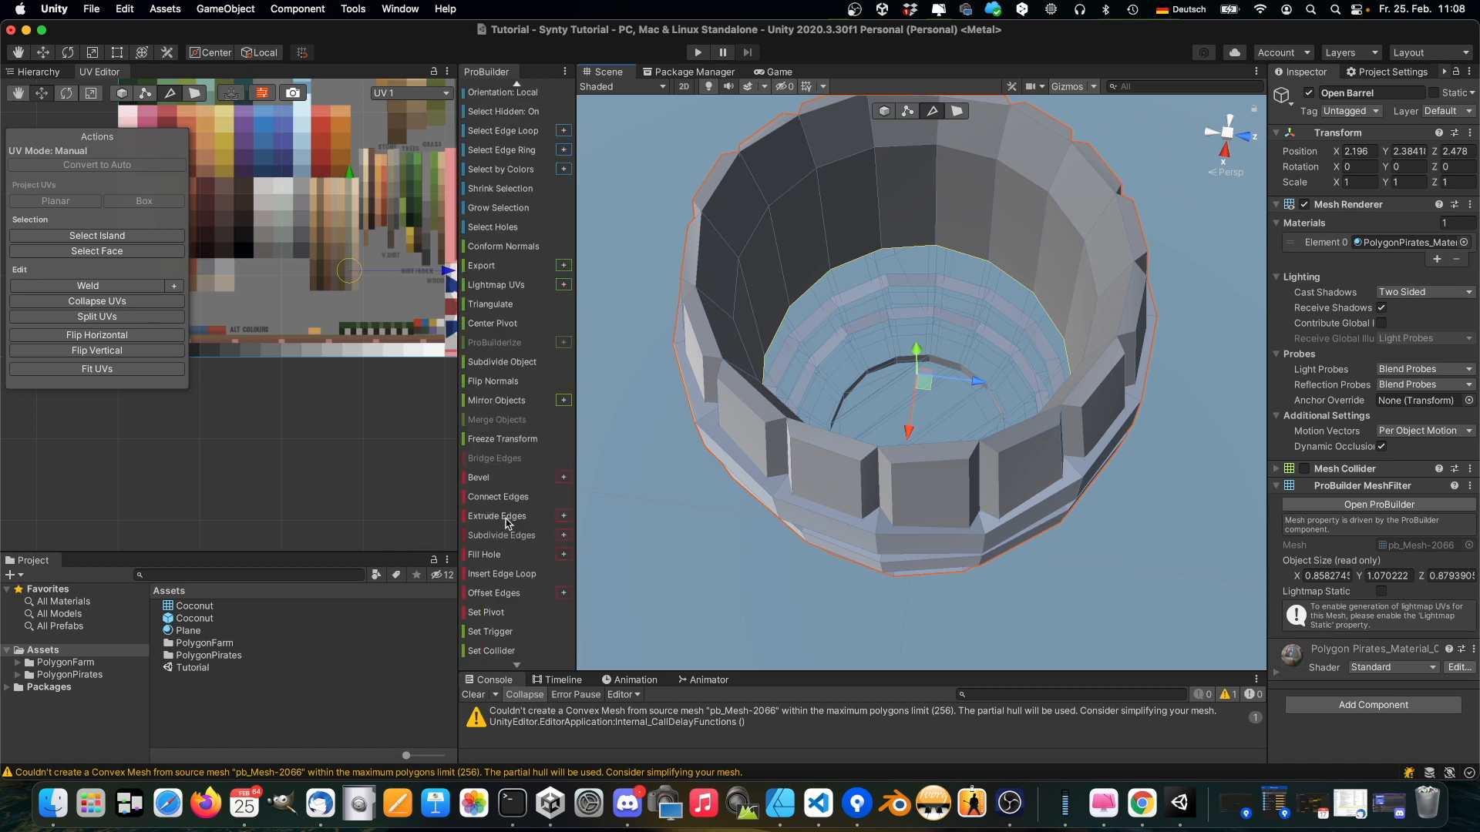
click(507, 517)
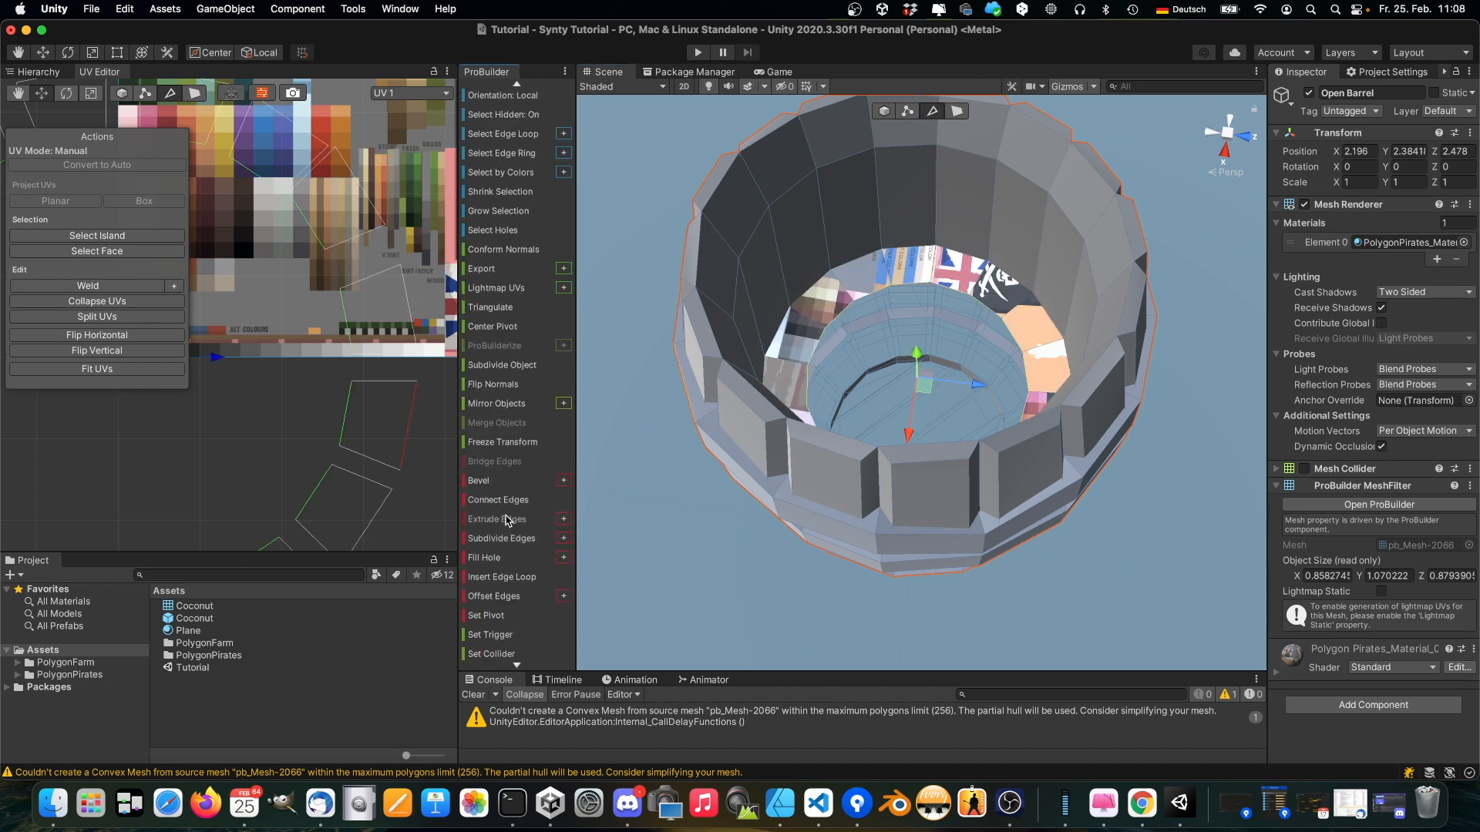
click(957, 110)
click(949, 280)
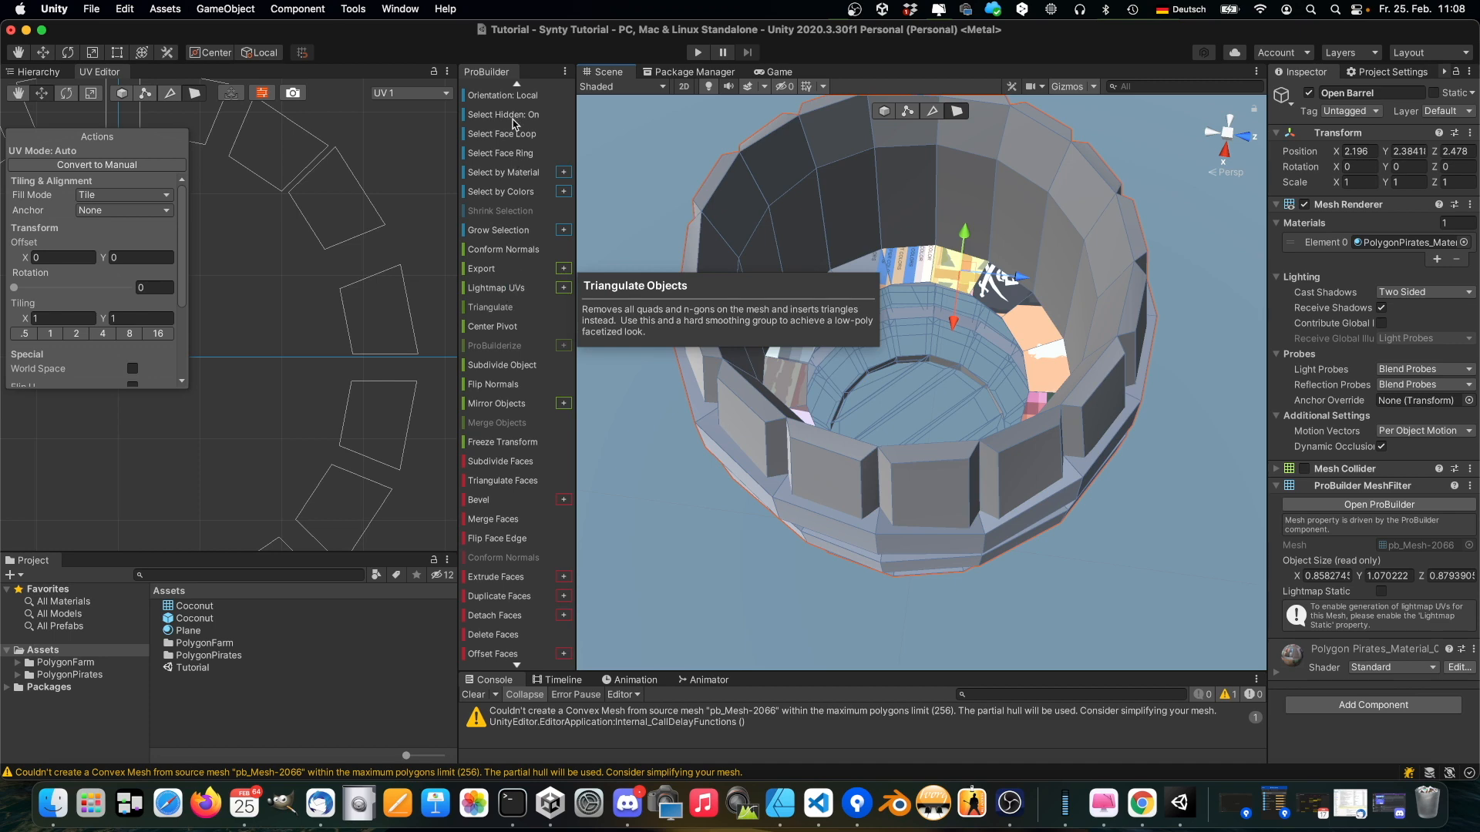
click(512, 159)
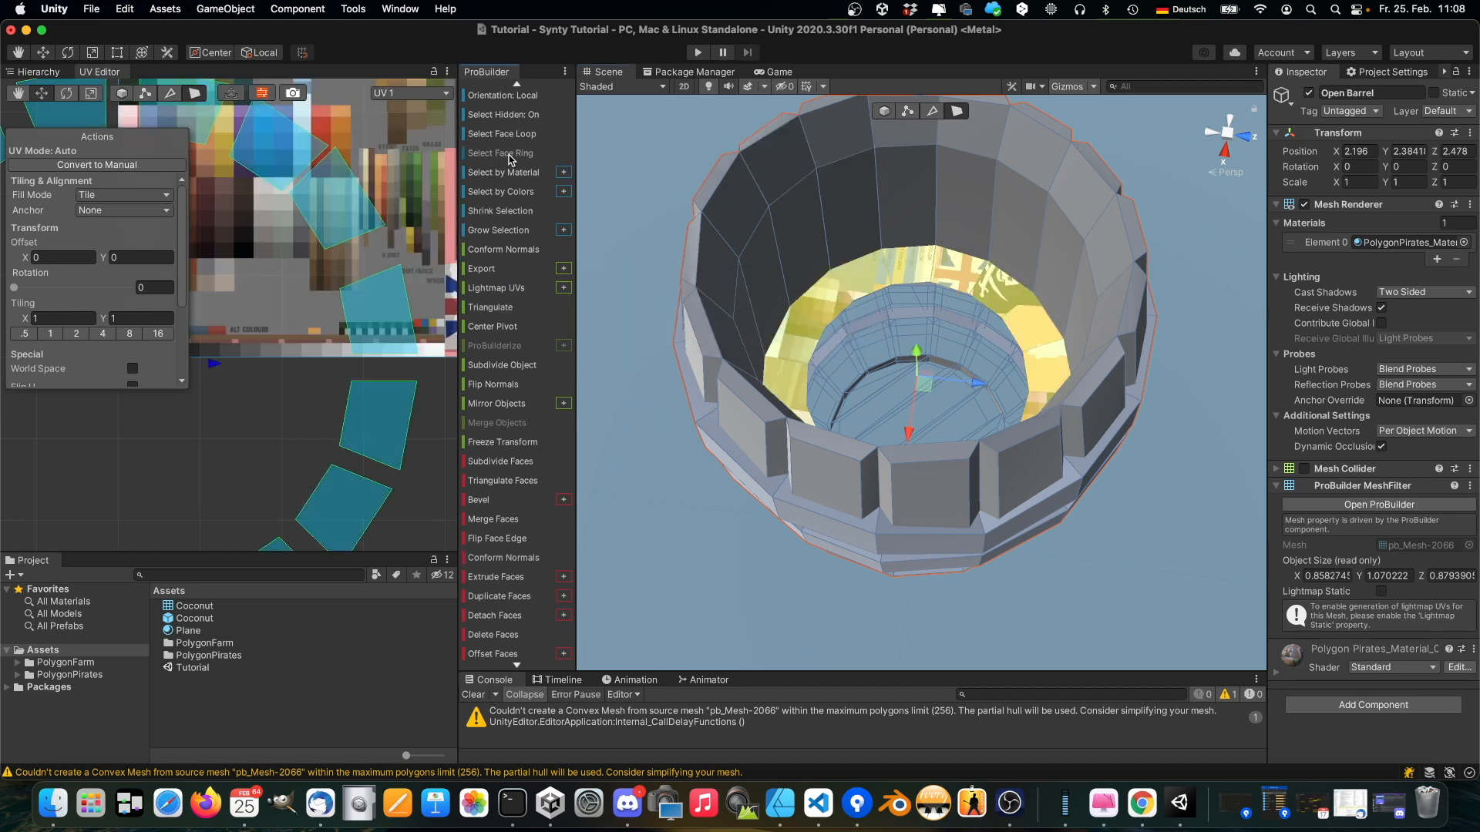
Convert the new ring's UVs to manual, collapse them and move them onto the brown wood swatch of the texture palette
scroll(287, 261, down, 5)
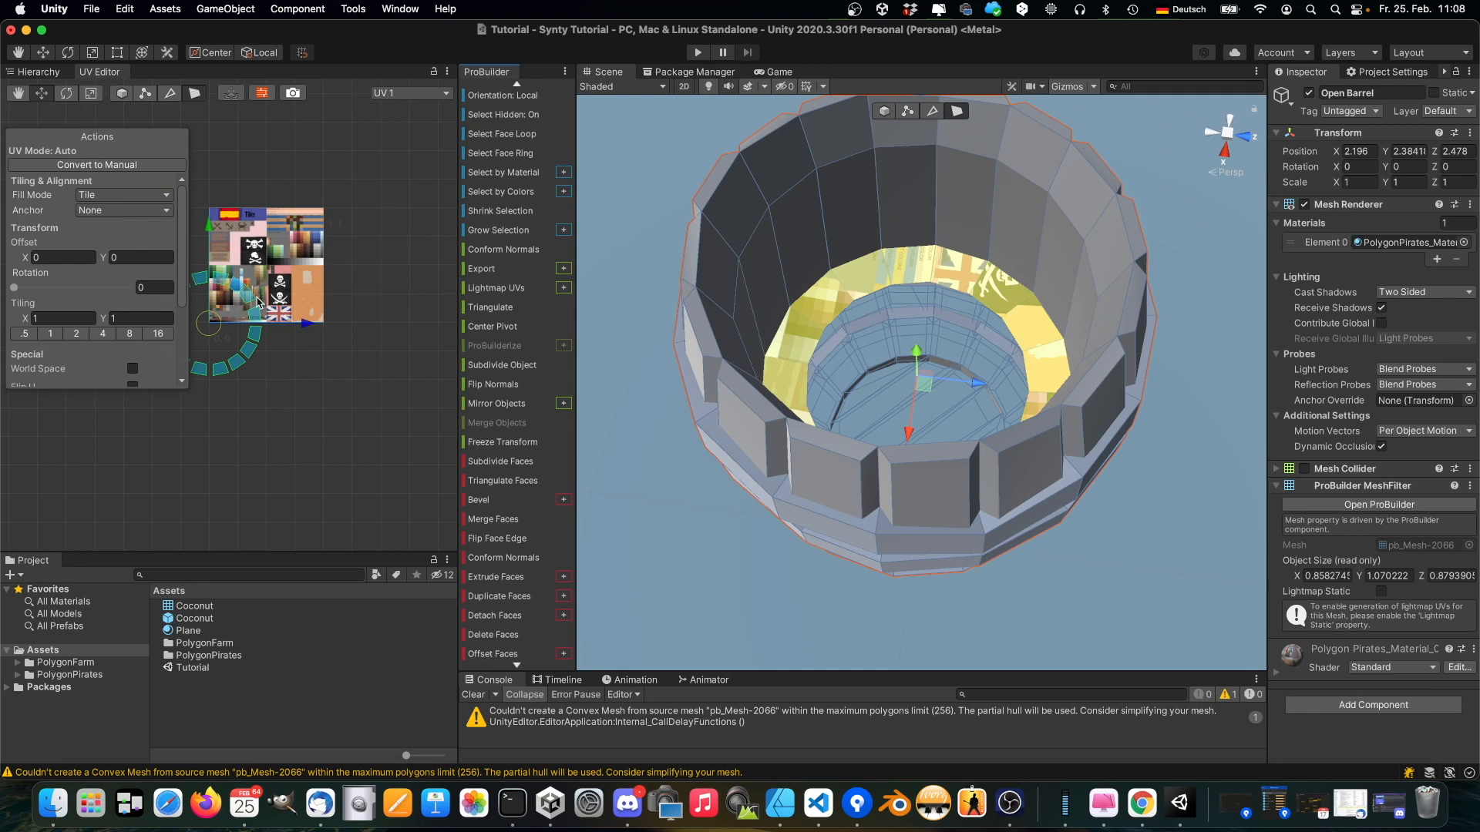
click(89, 165)
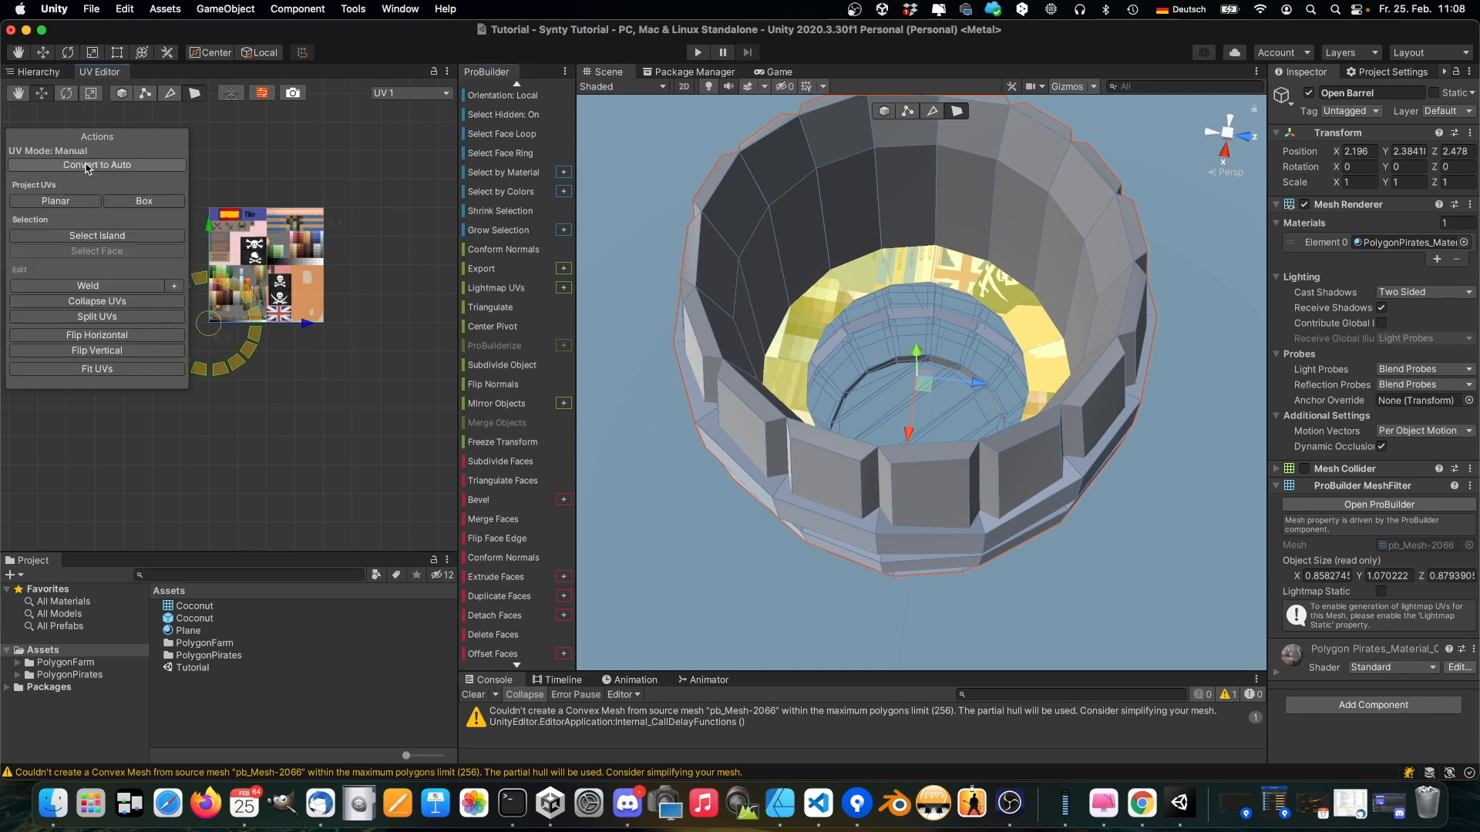
click(94, 302)
drag(211, 323, 250, 310)
scroll(250, 310, up, 5)
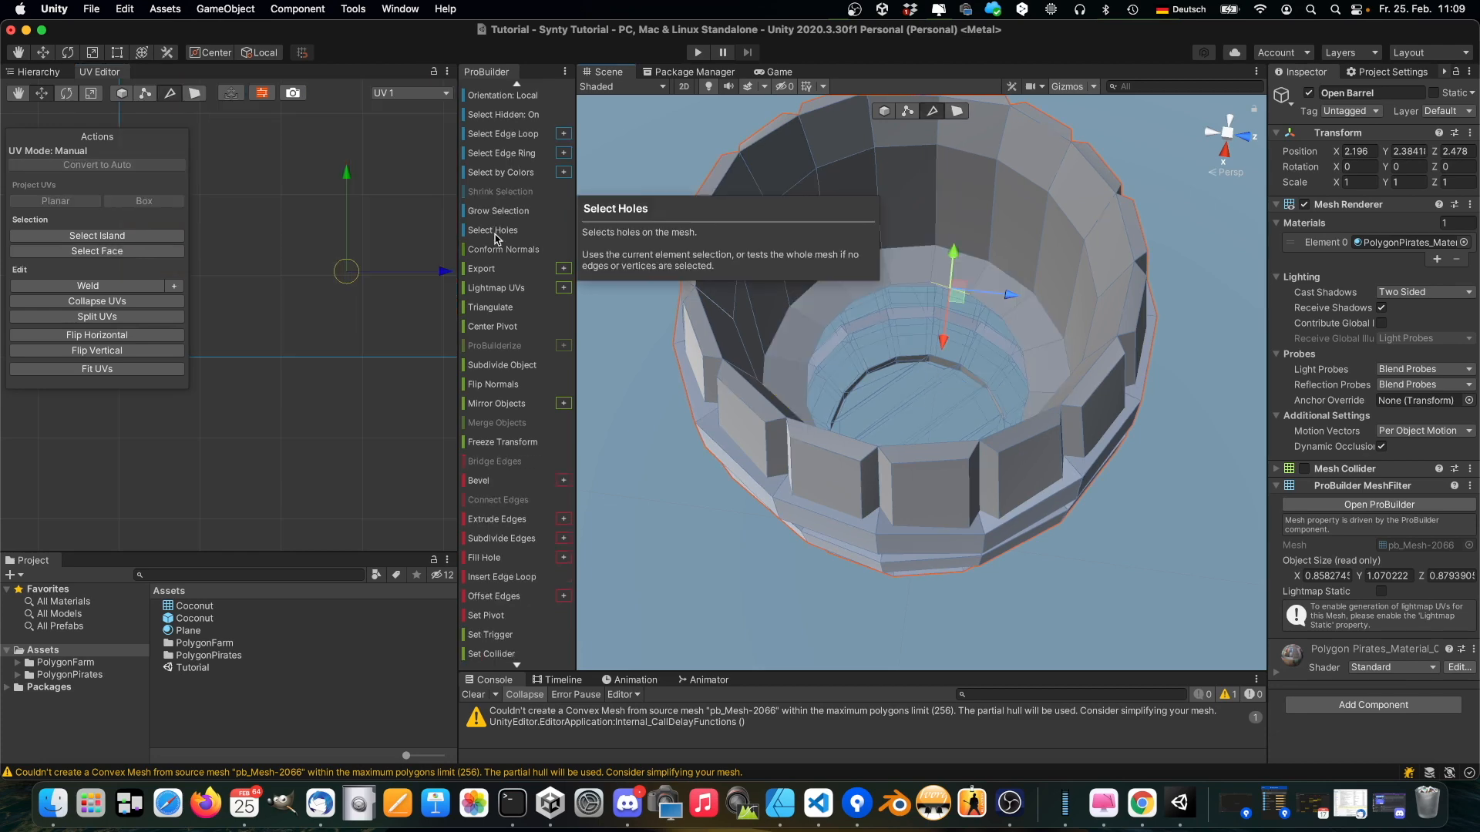
Select the remaining hole edges, lower them towards the barrel's bottom and scale the loop to taper the inner wall
click(494, 233)
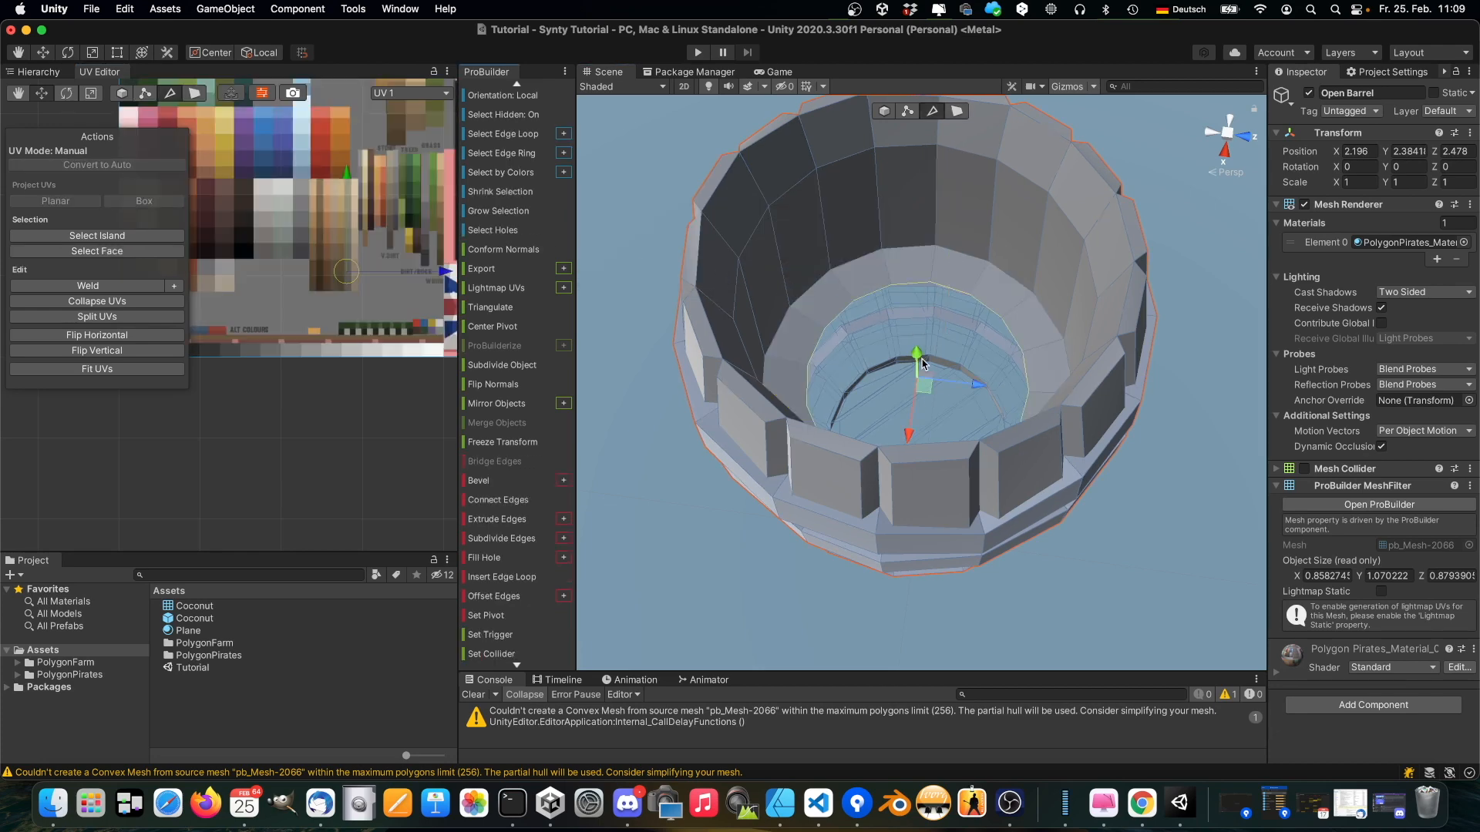
drag(915, 362, 915, 362)
drag(916, 376, 920, 489)
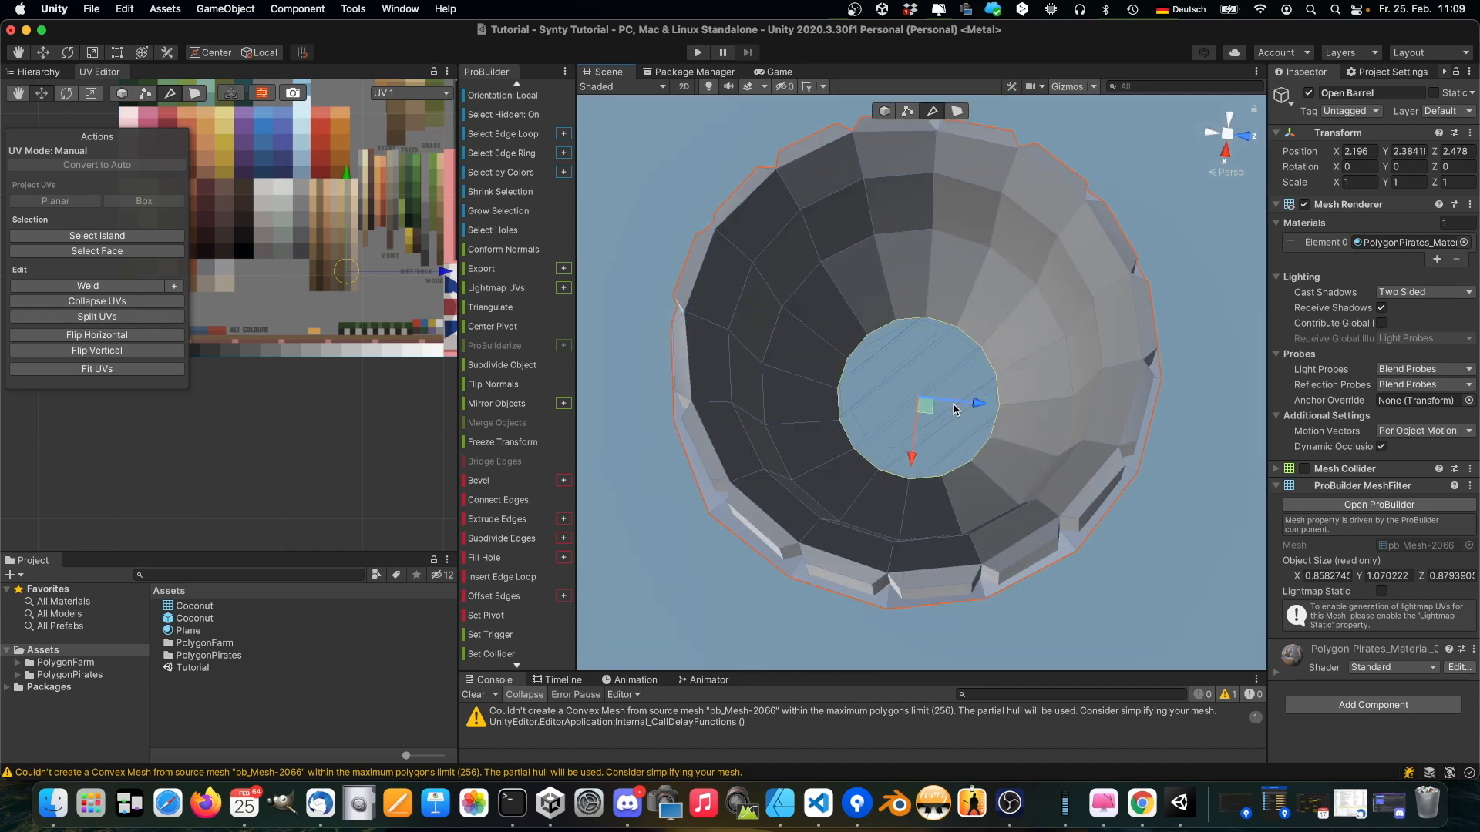
key(r)
drag(918, 397, 941, 410)
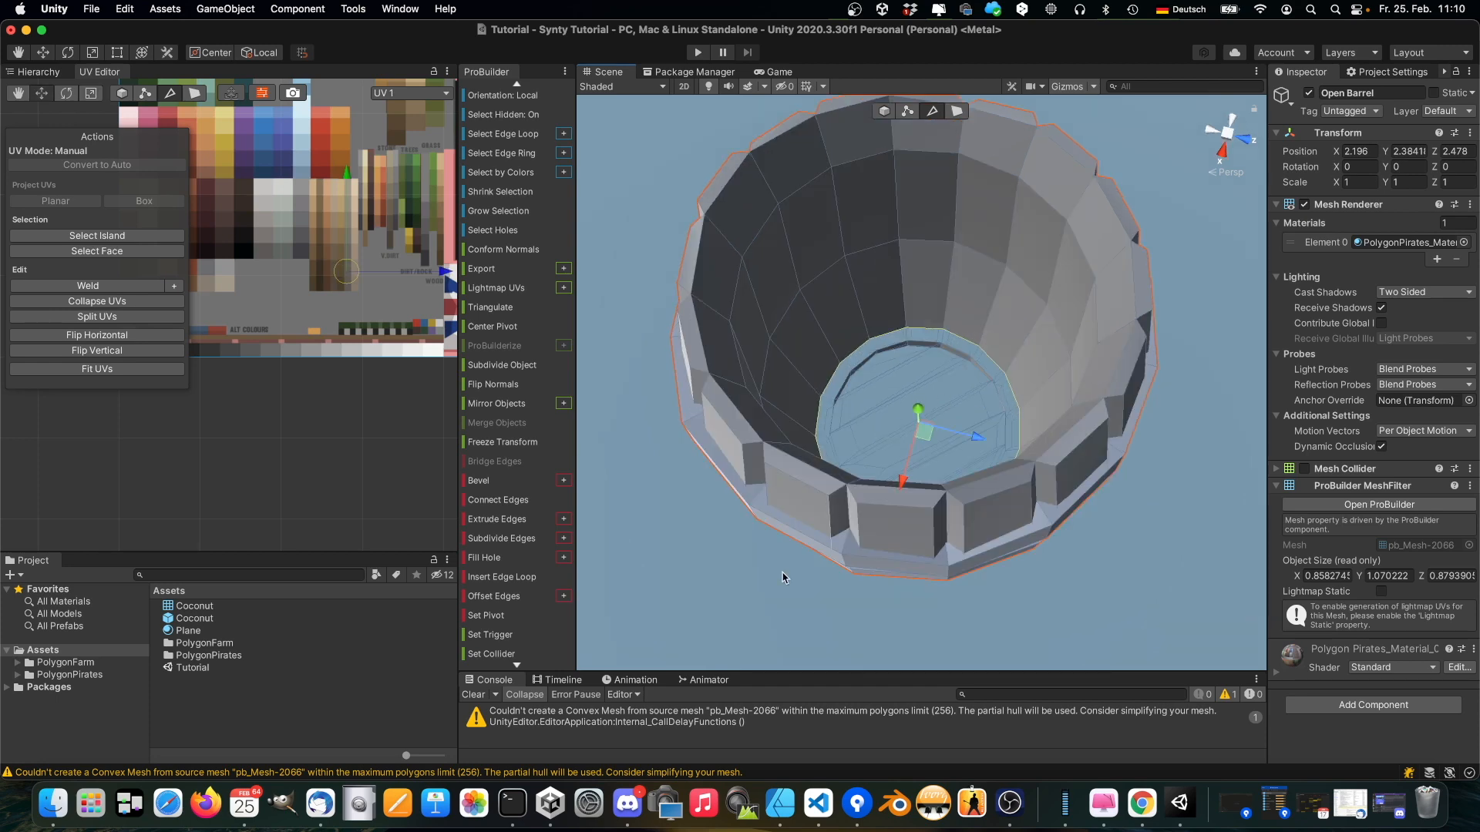
Fill the hole at the barrel's bottom and place the new floor face's collapsed manual UVs on the brown wood swatch
click(484, 558)
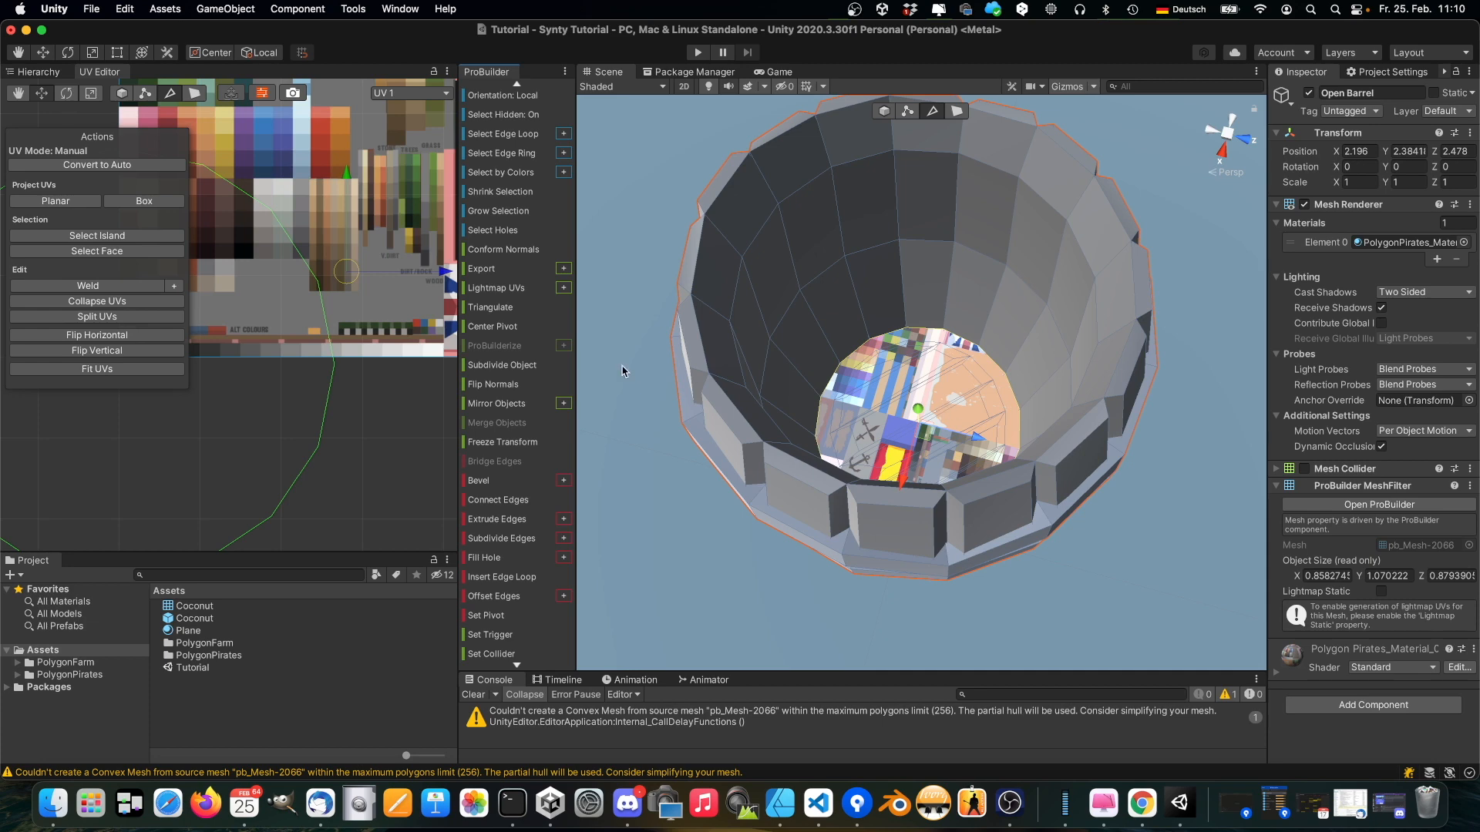
click(956, 111)
click(948, 384)
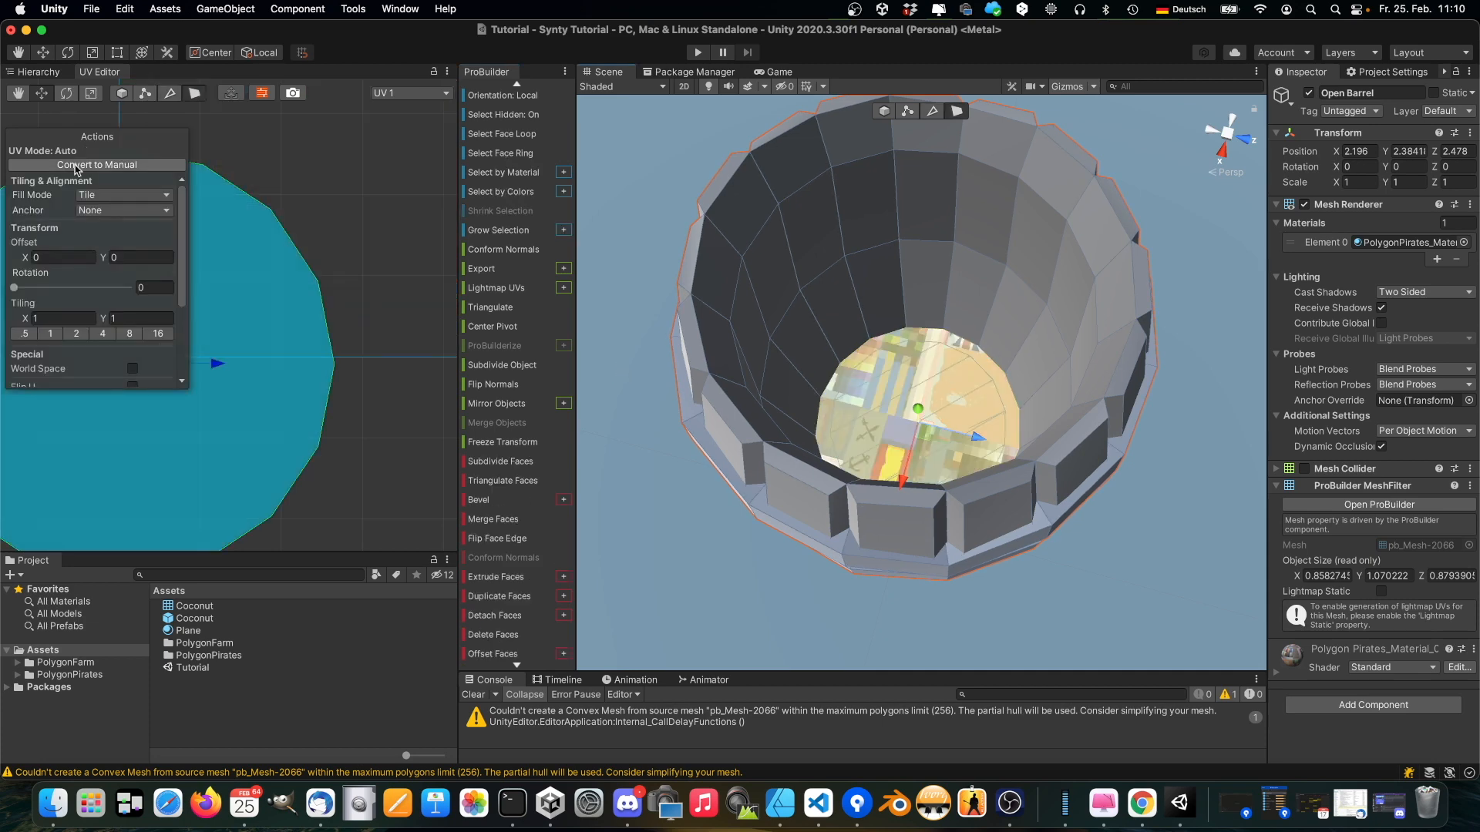
click(76, 166)
click(85, 301)
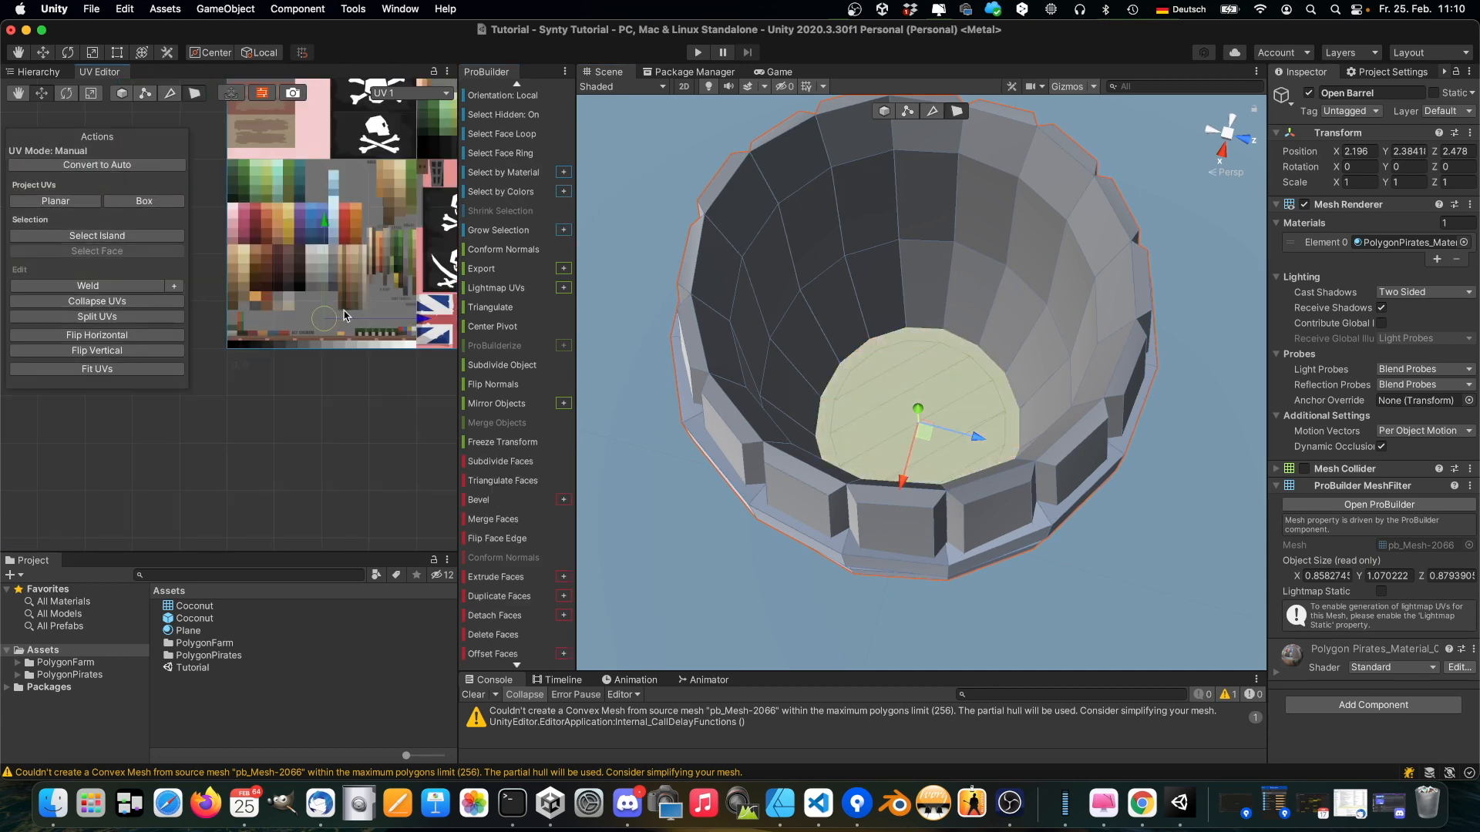
drag(365, 308, 360, 305)
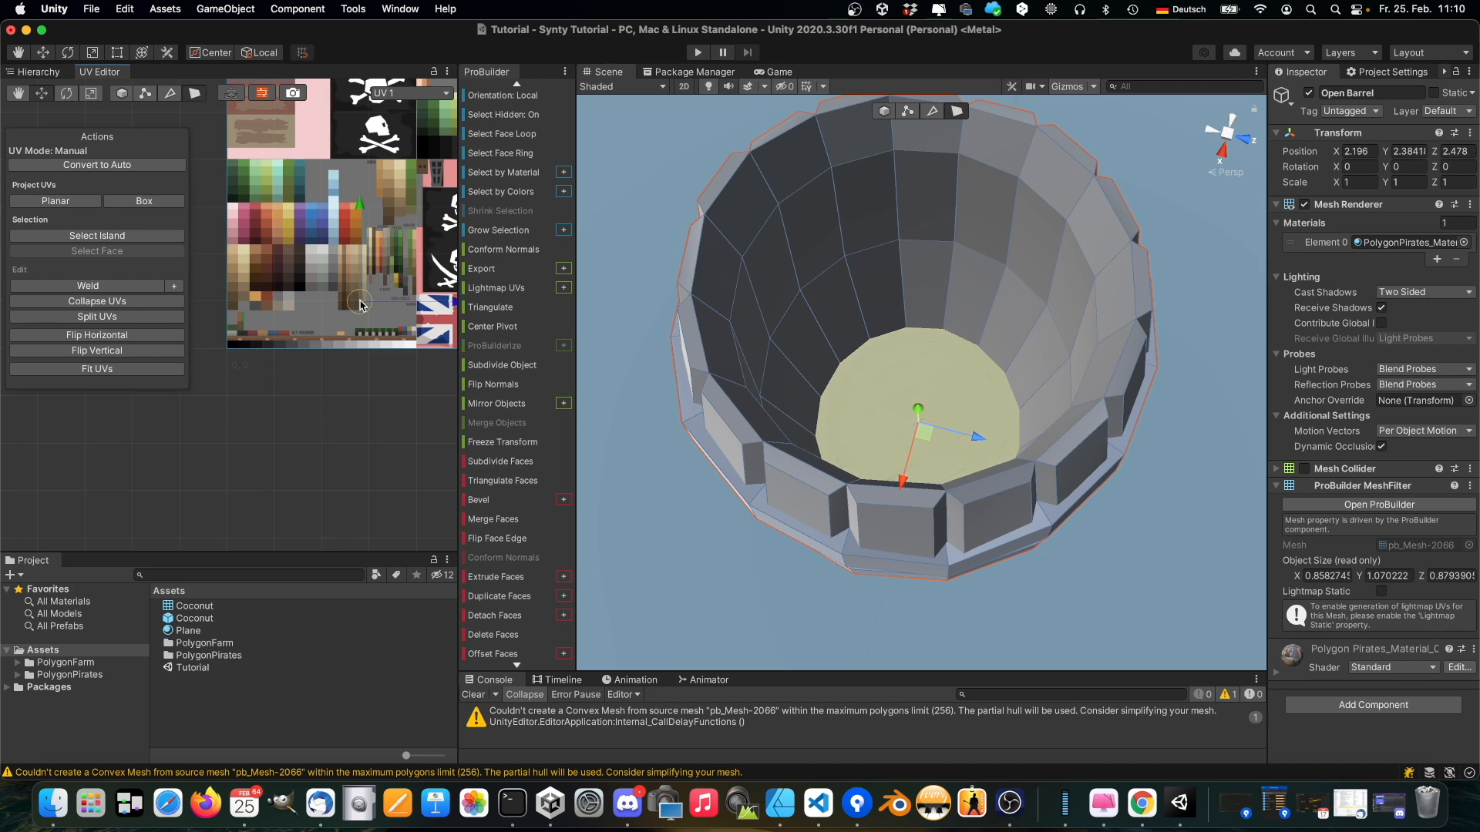
Nudge individual vertices on the barrel's inner wall along the vertical axis to make the wood slightly irregular
click(1133, 540)
alt+drag(1133, 540, 931, 436)
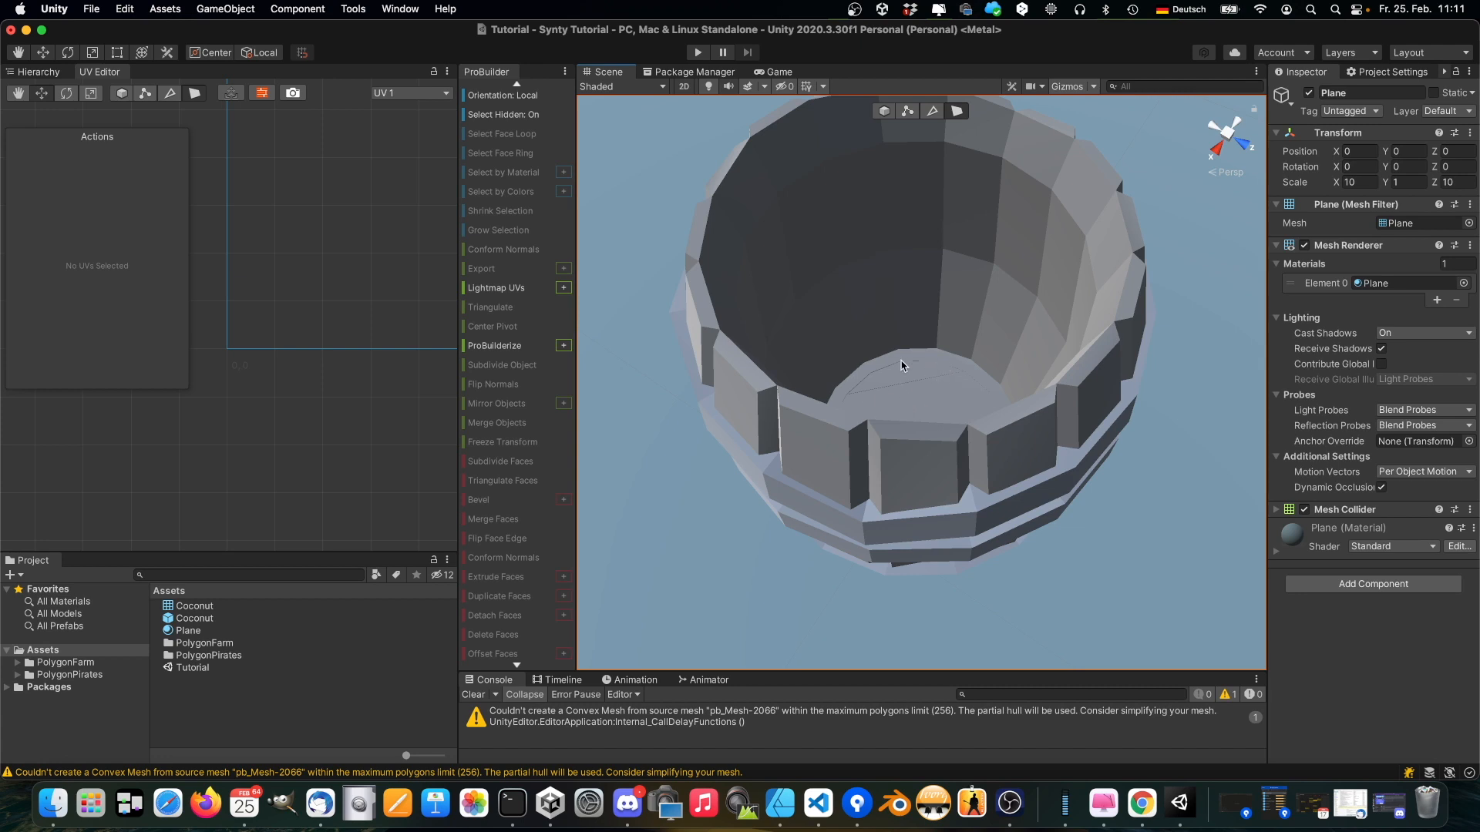
click(932, 406)
click(919, 416)
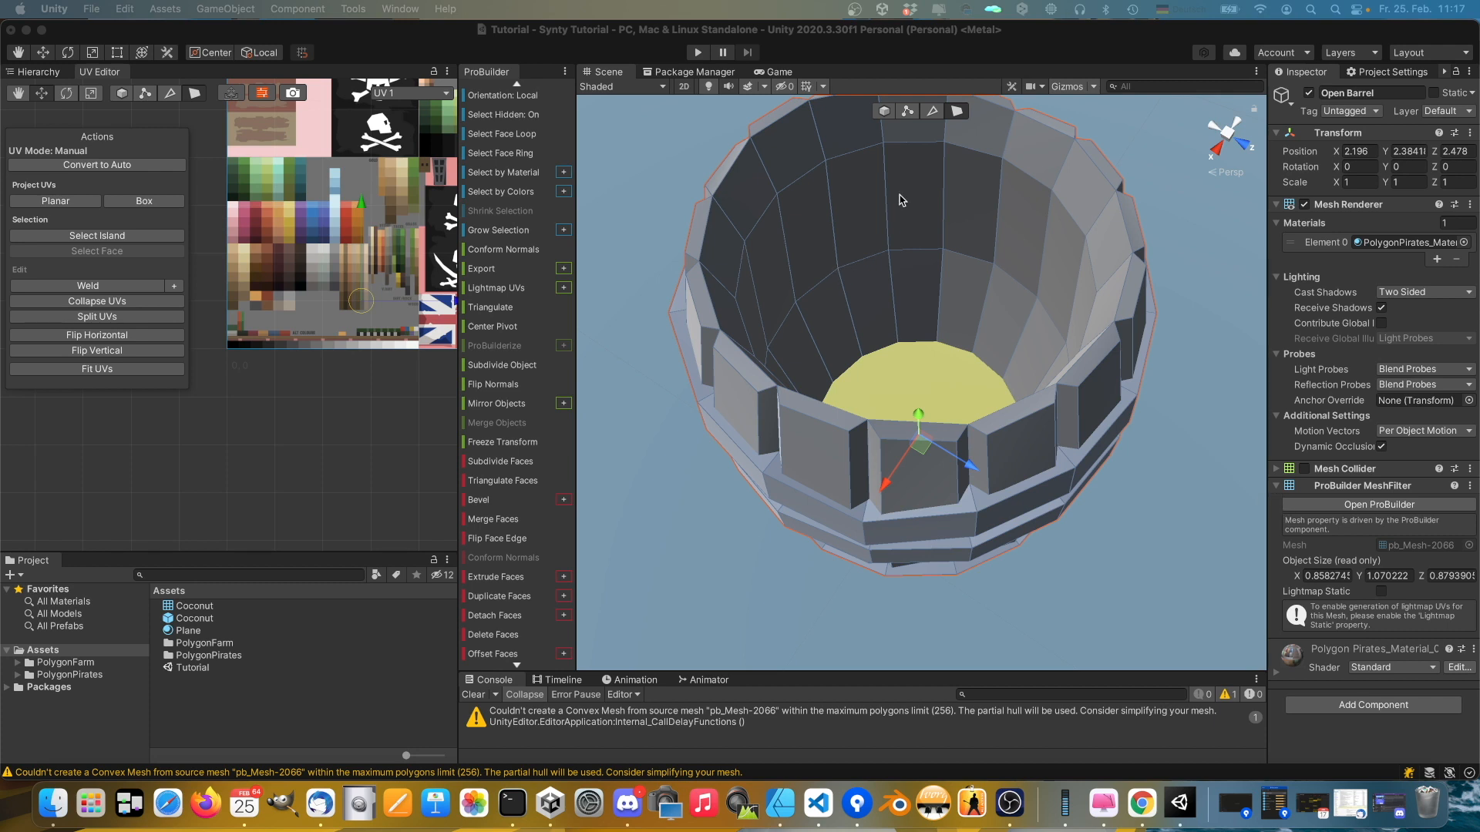
scroll(899, 202, up, 1)
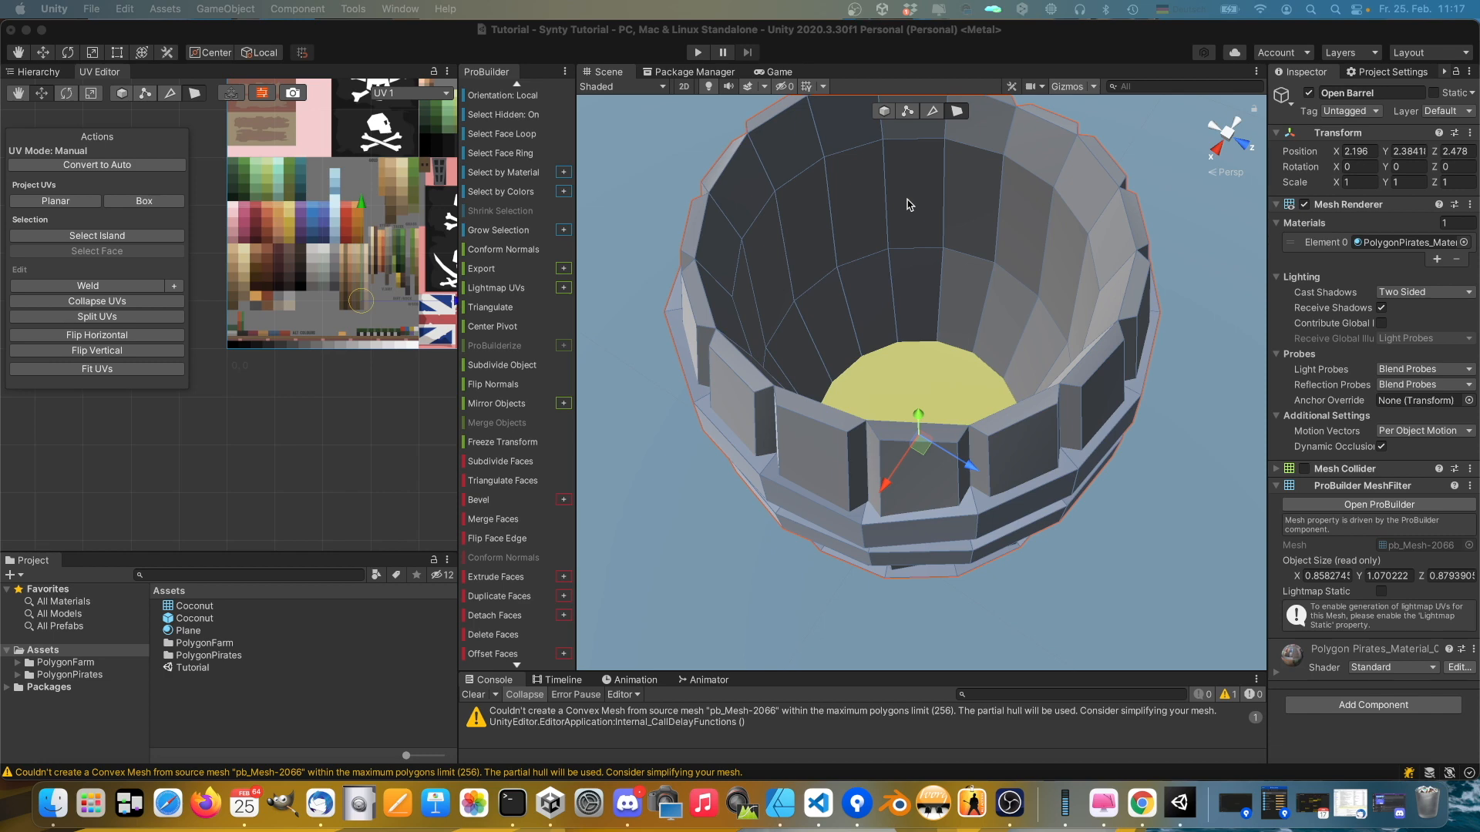
click(908, 116)
click(835, 262)
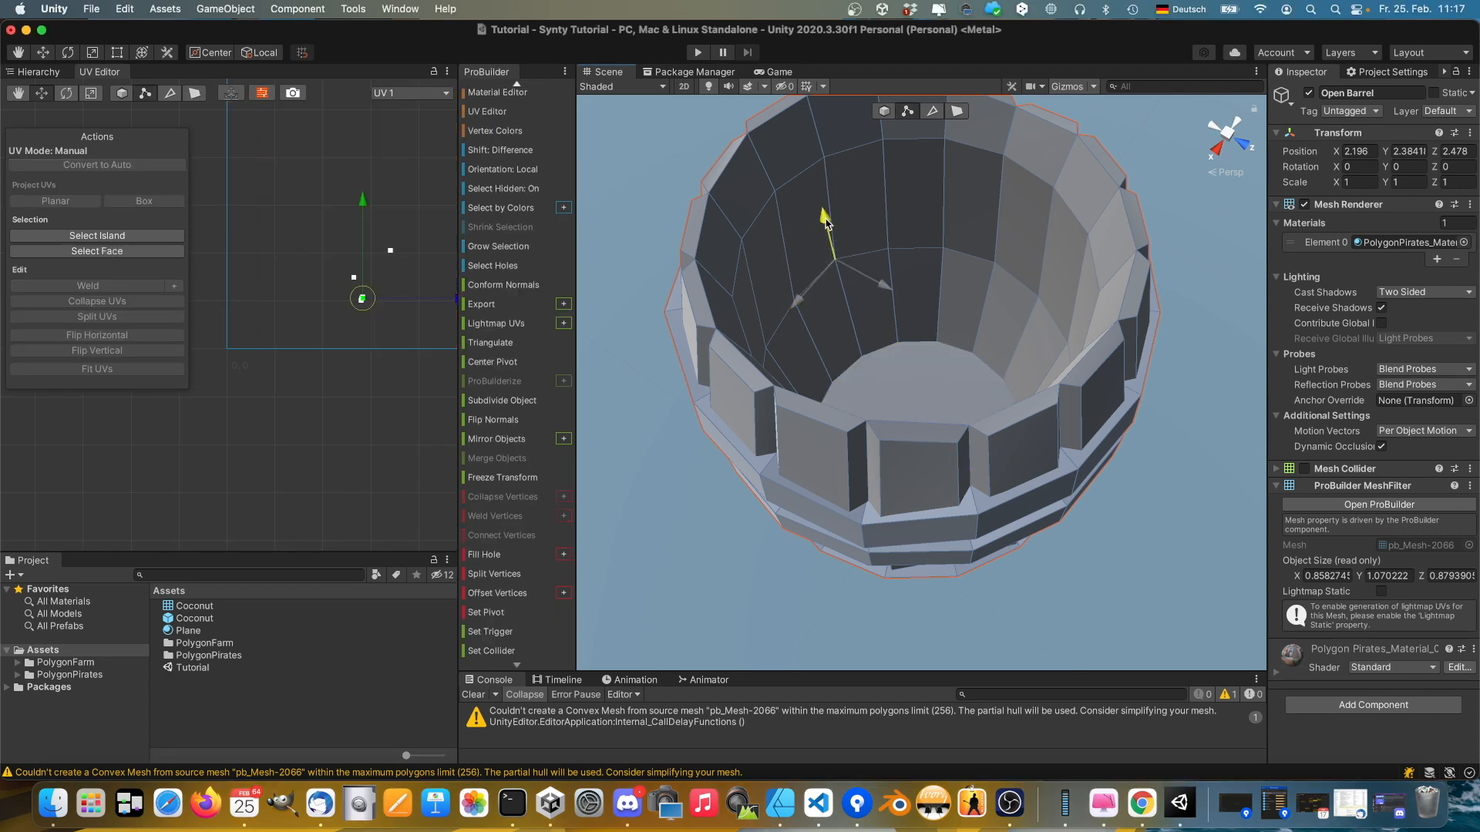
click(946, 254)
drag(948, 214, 1005, 222)
click(997, 270)
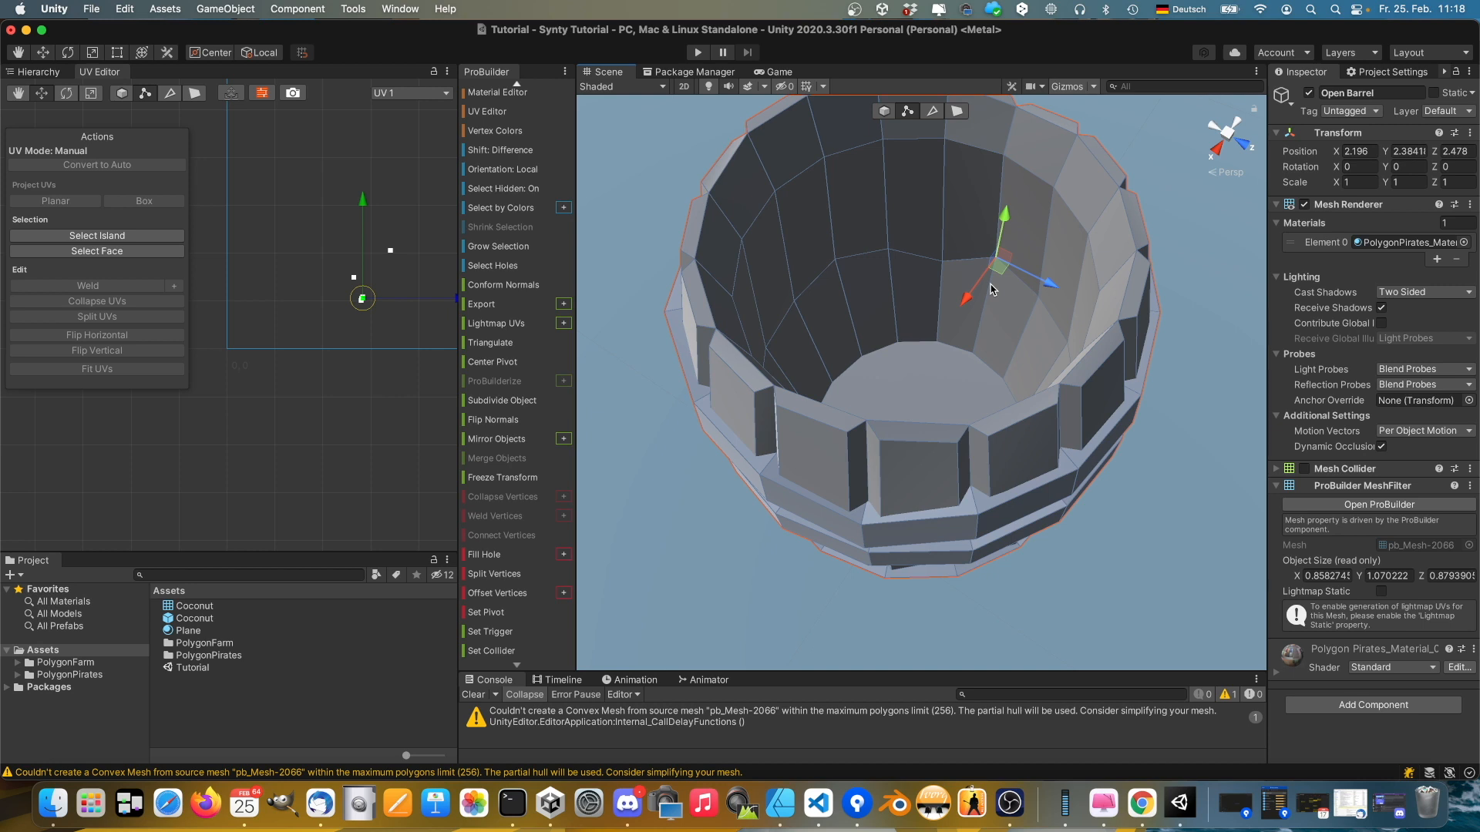
Frame the barrel's floor face and connect the first two pairs of opposite floor vertices with parallel edges
click(929, 376)
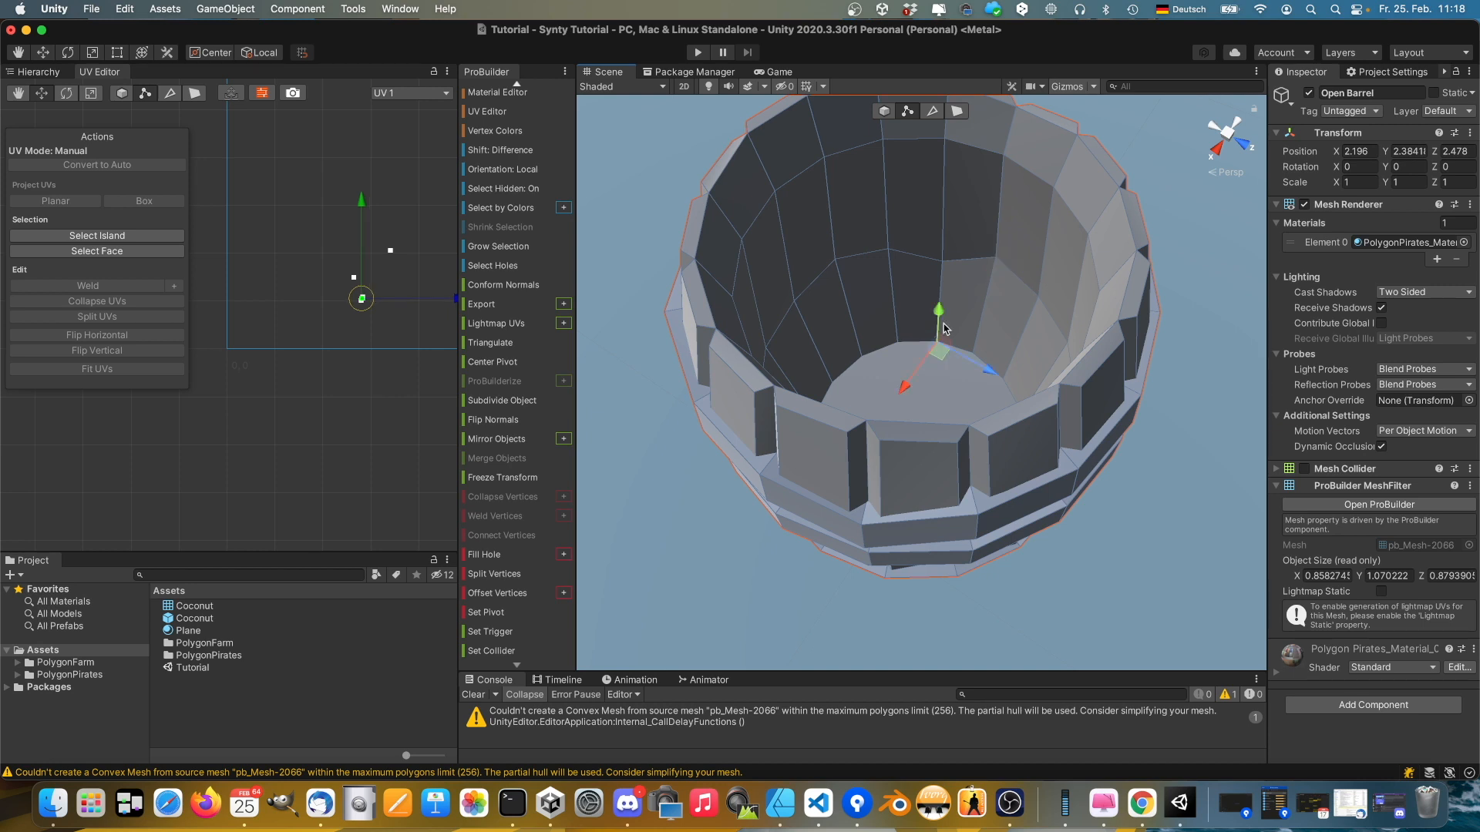
click(929, 366)
key(f)
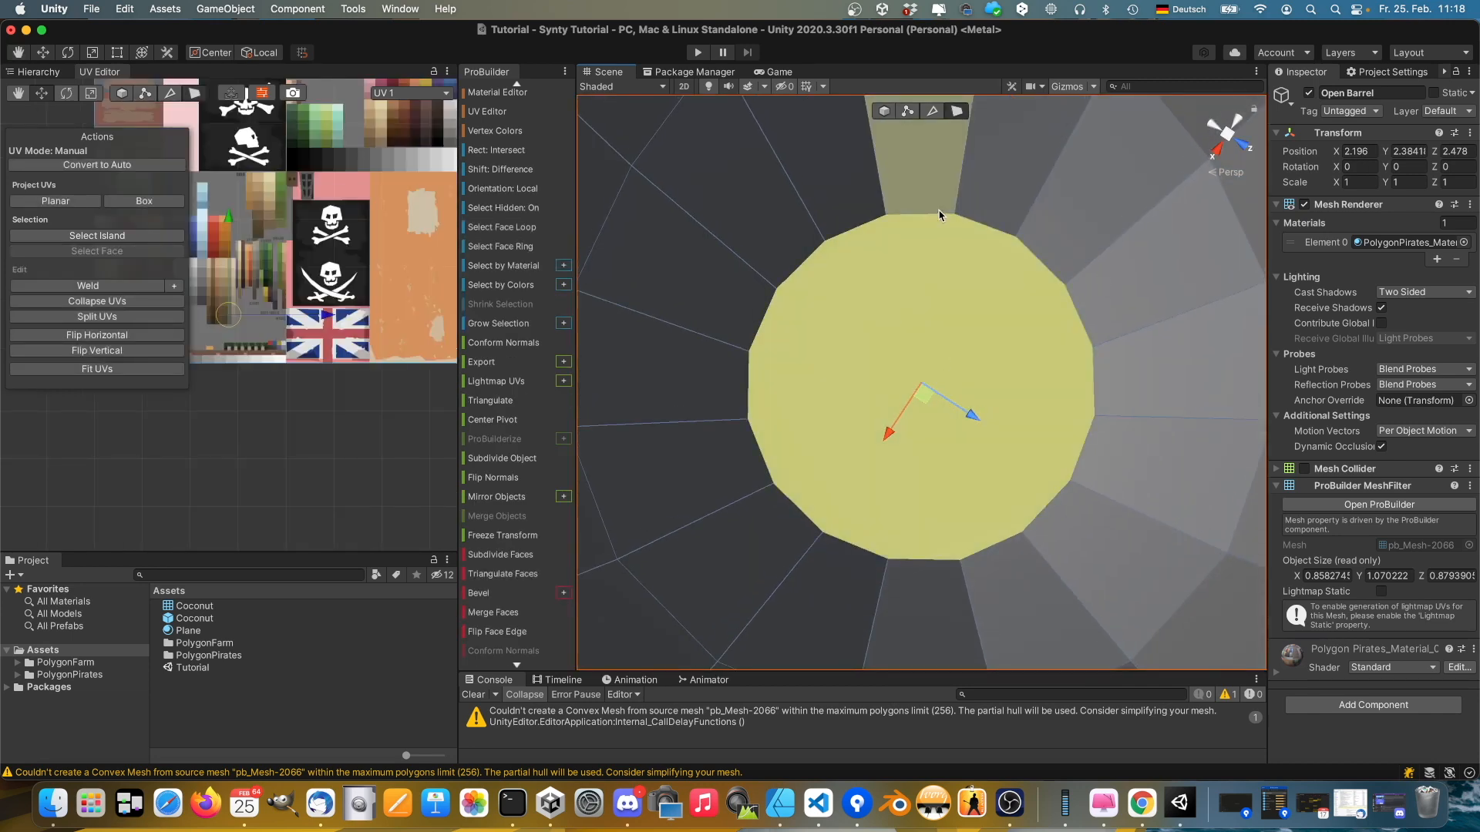
click(908, 113)
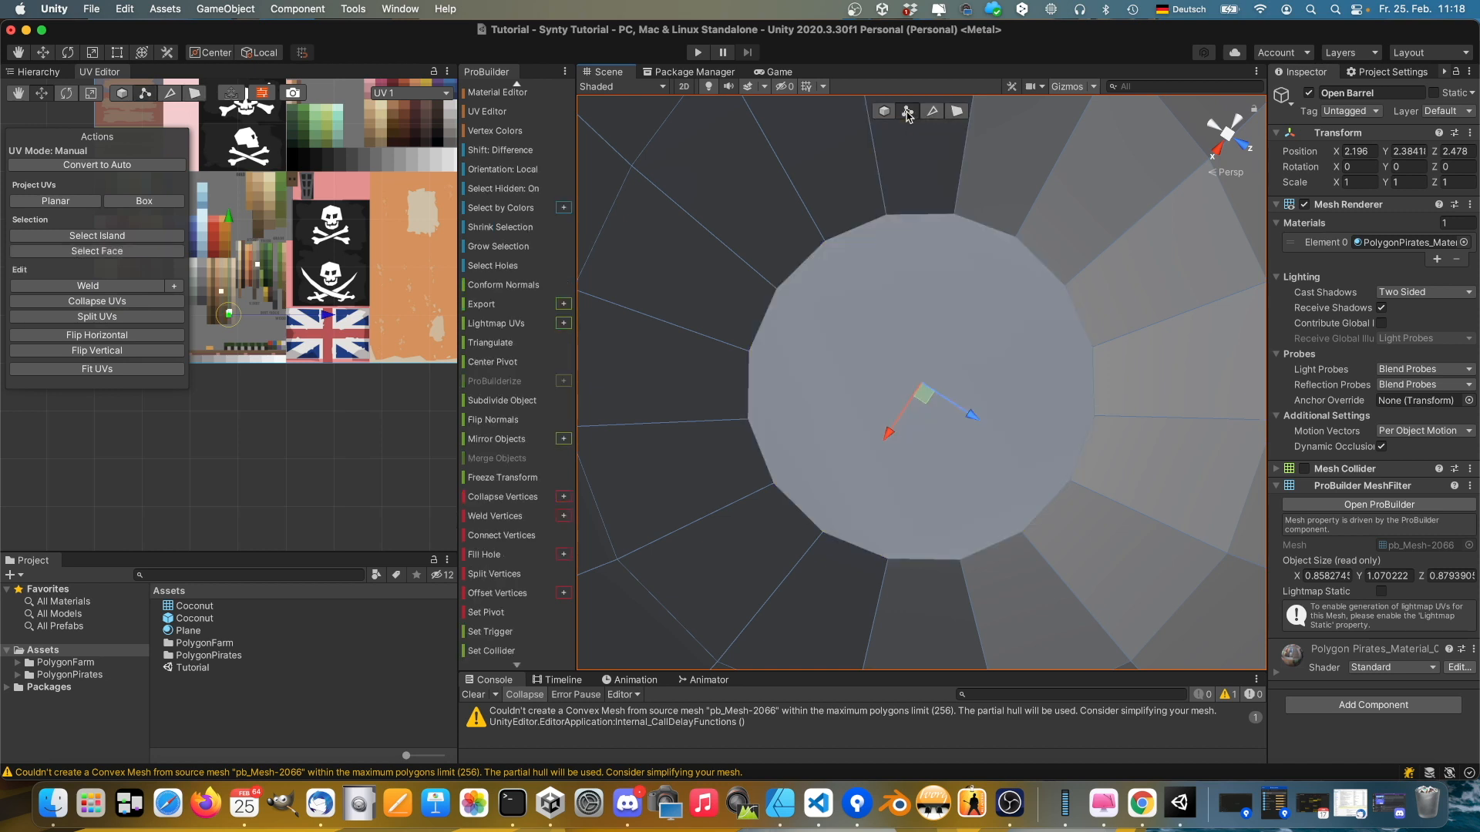
click(823, 246)
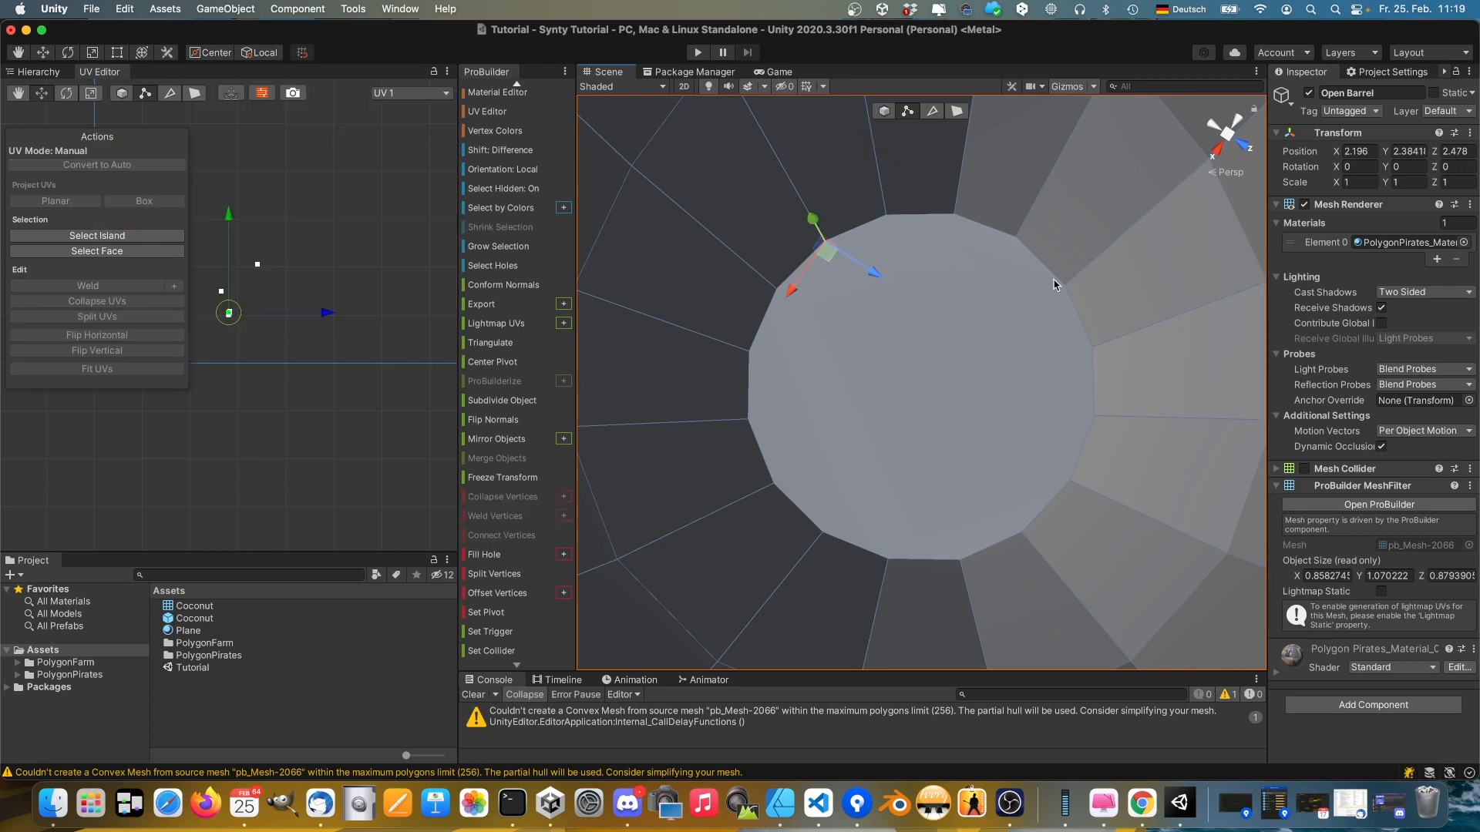
shift+click(1016, 243)
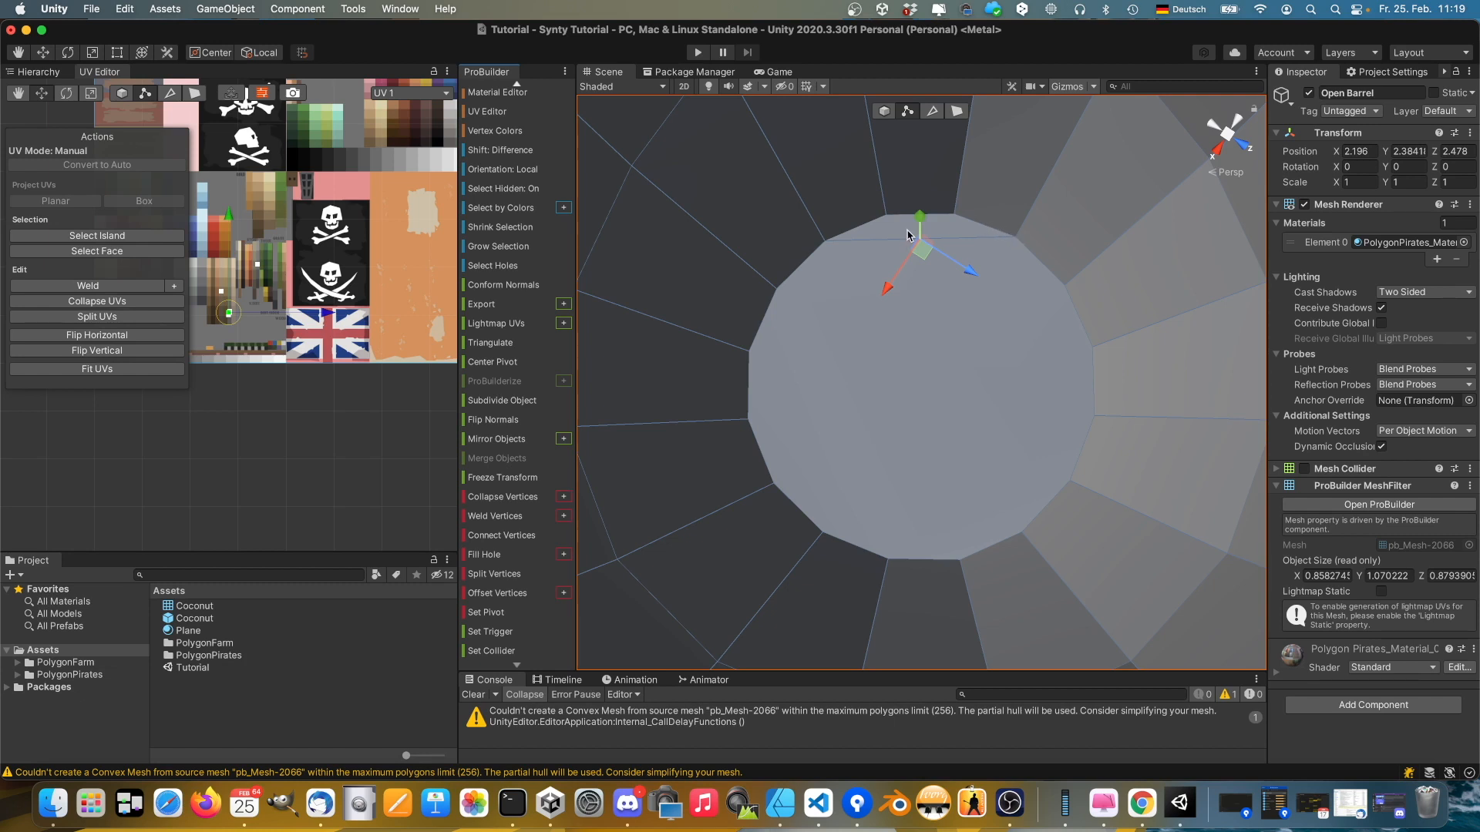
click(776, 288)
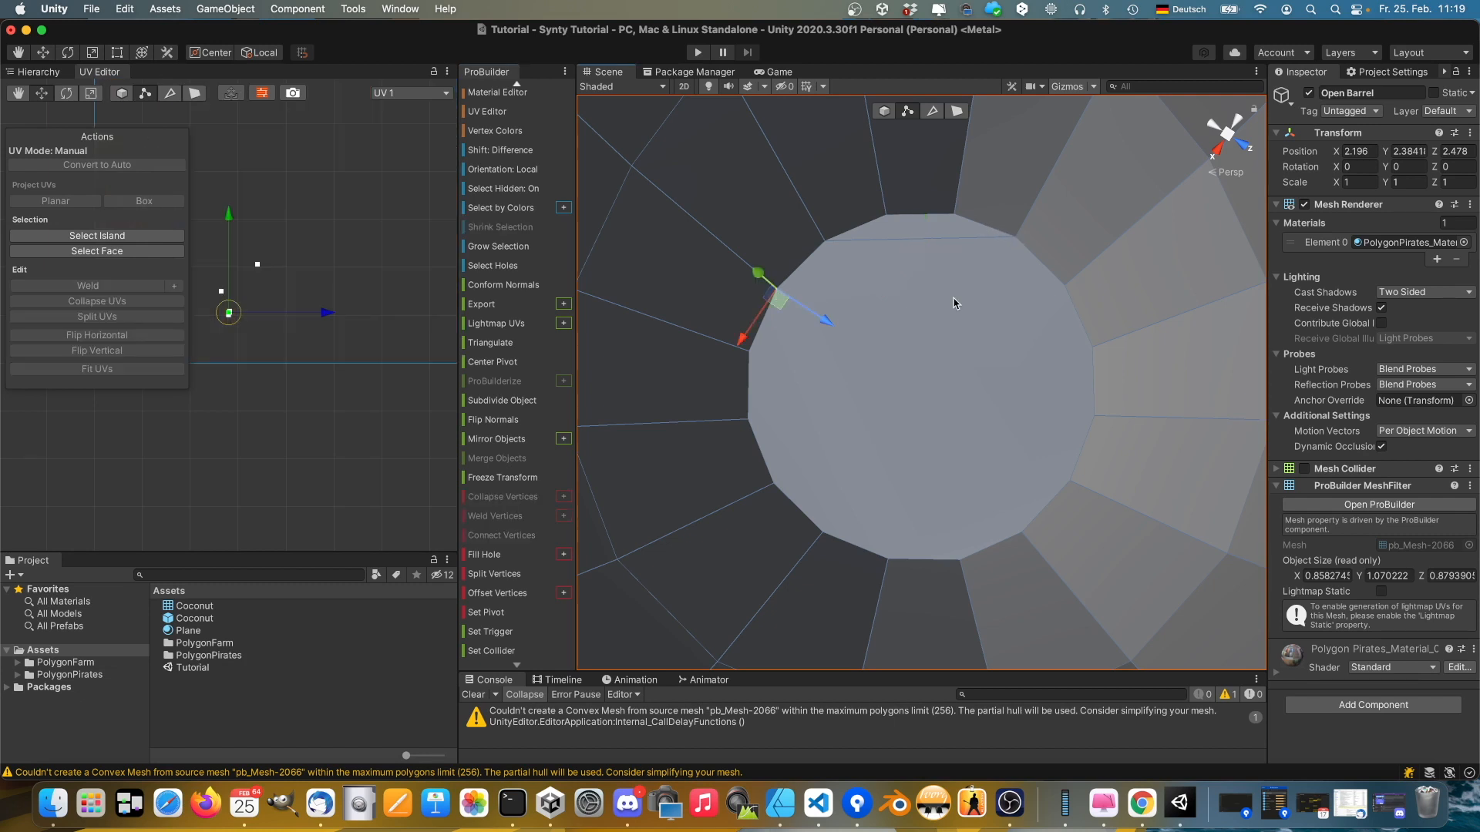
shift+click(1064, 292)
click(497, 537)
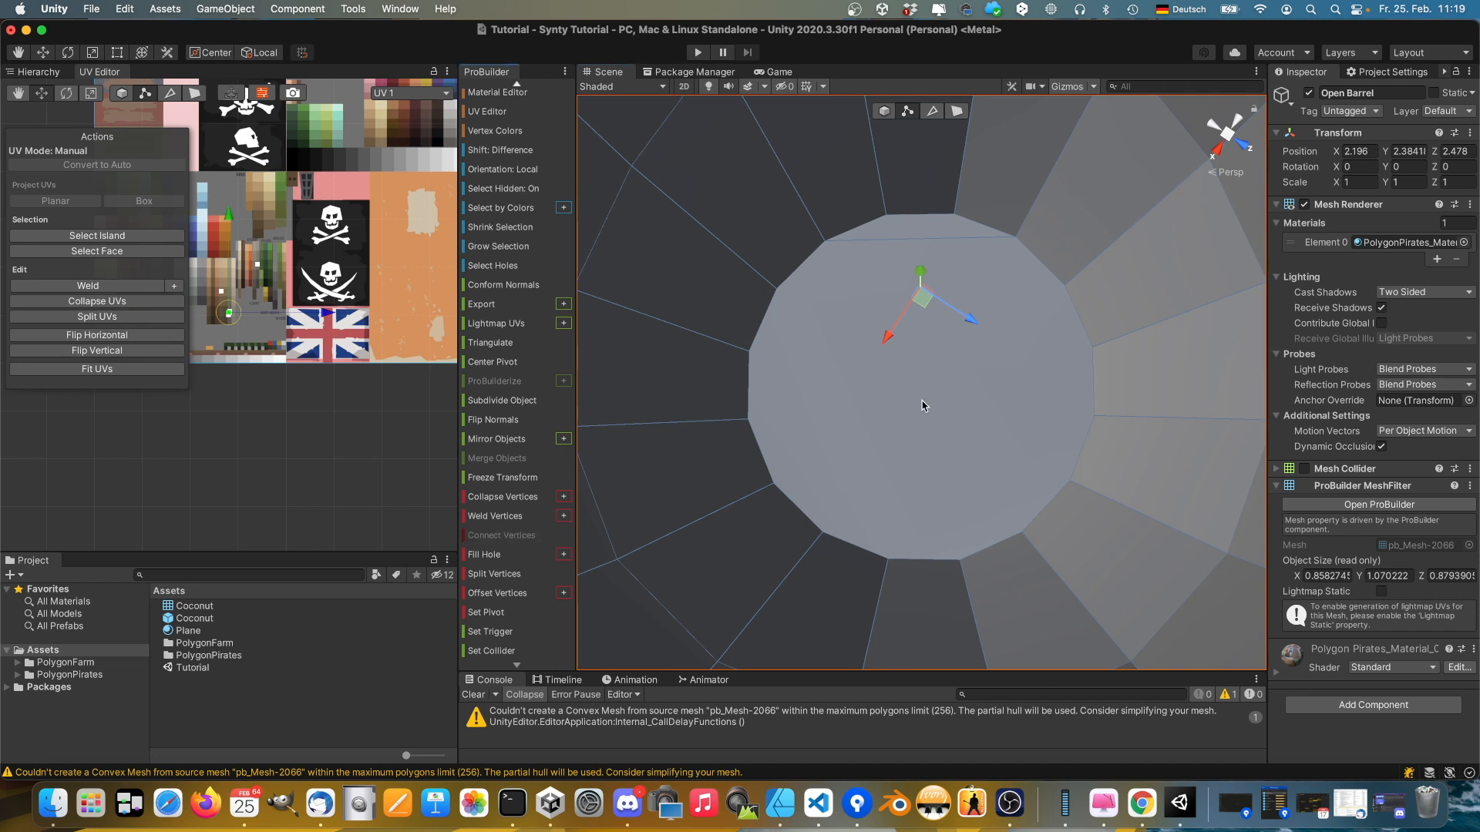
Connect the remaining four pairs of opposite floor vertices to divide the barrel's floor into parallel planks
click(750, 354)
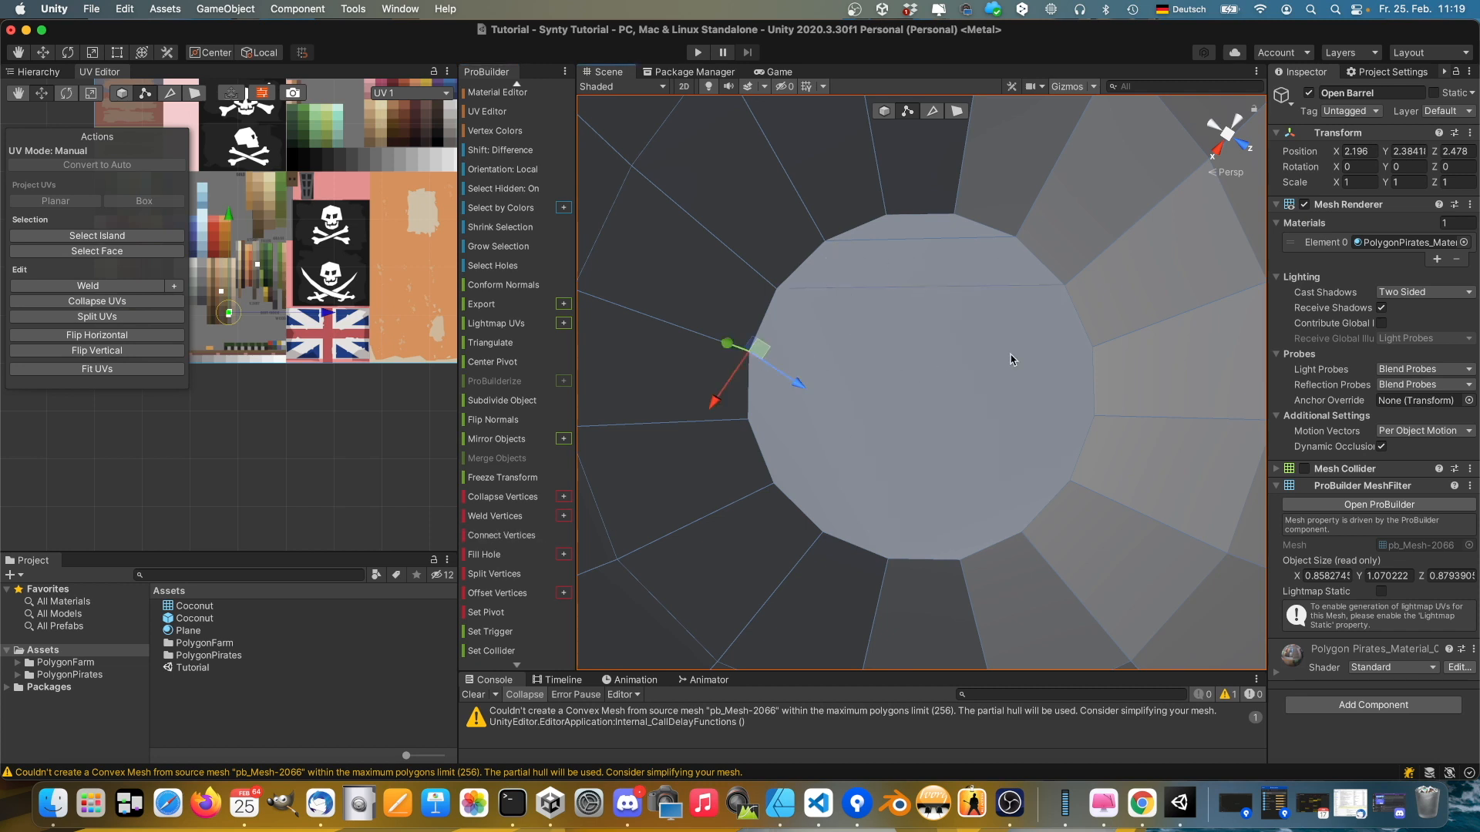
shift+click(1091, 351)
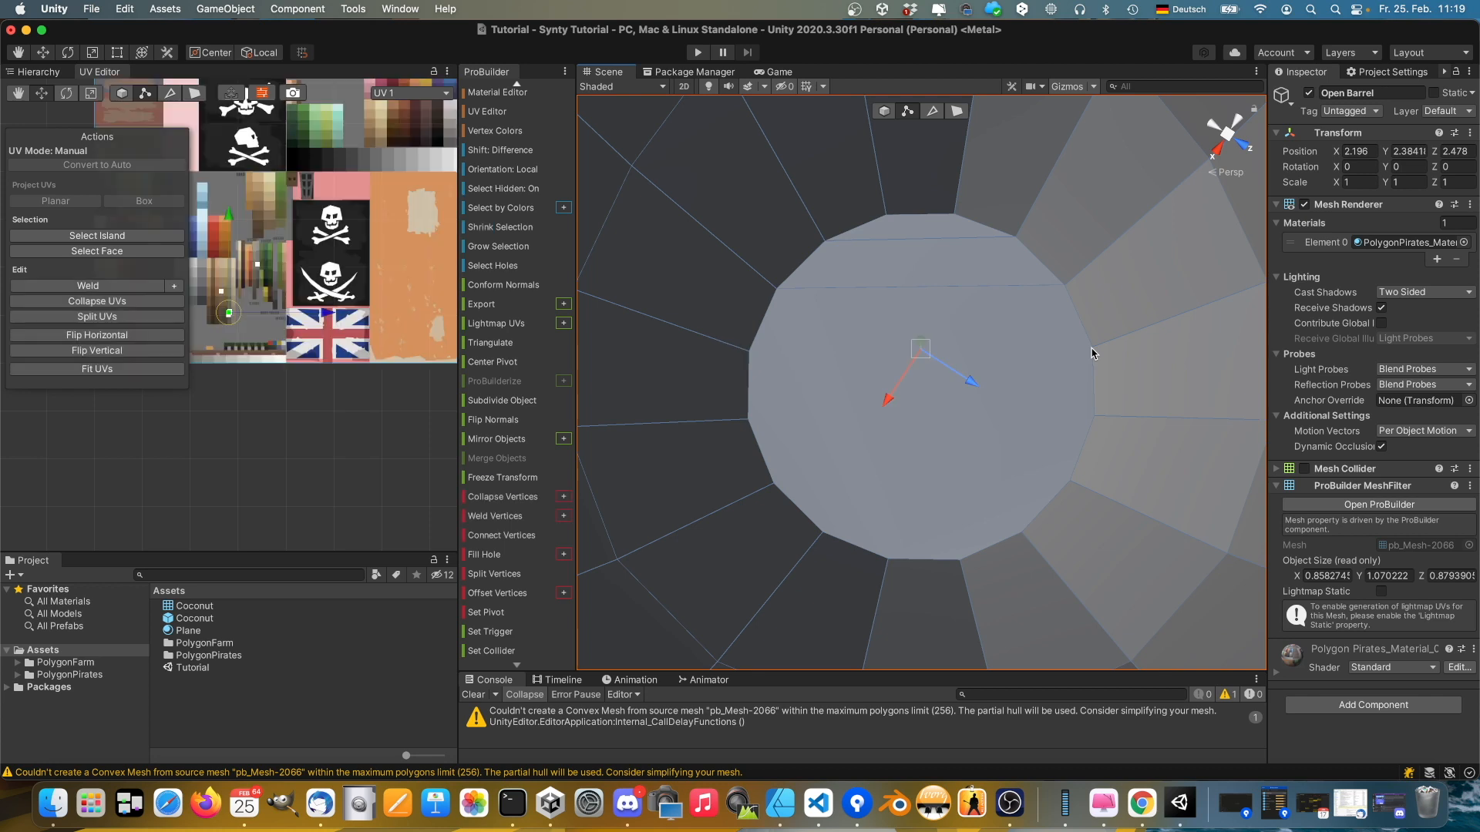
click(747, 422)
shift+click(1094, 420)
click(775, 483)
shift+click(1070, 481)
click(527, 537)
click(822, 535)
shift+click(1021, 534)
click(500, 537)
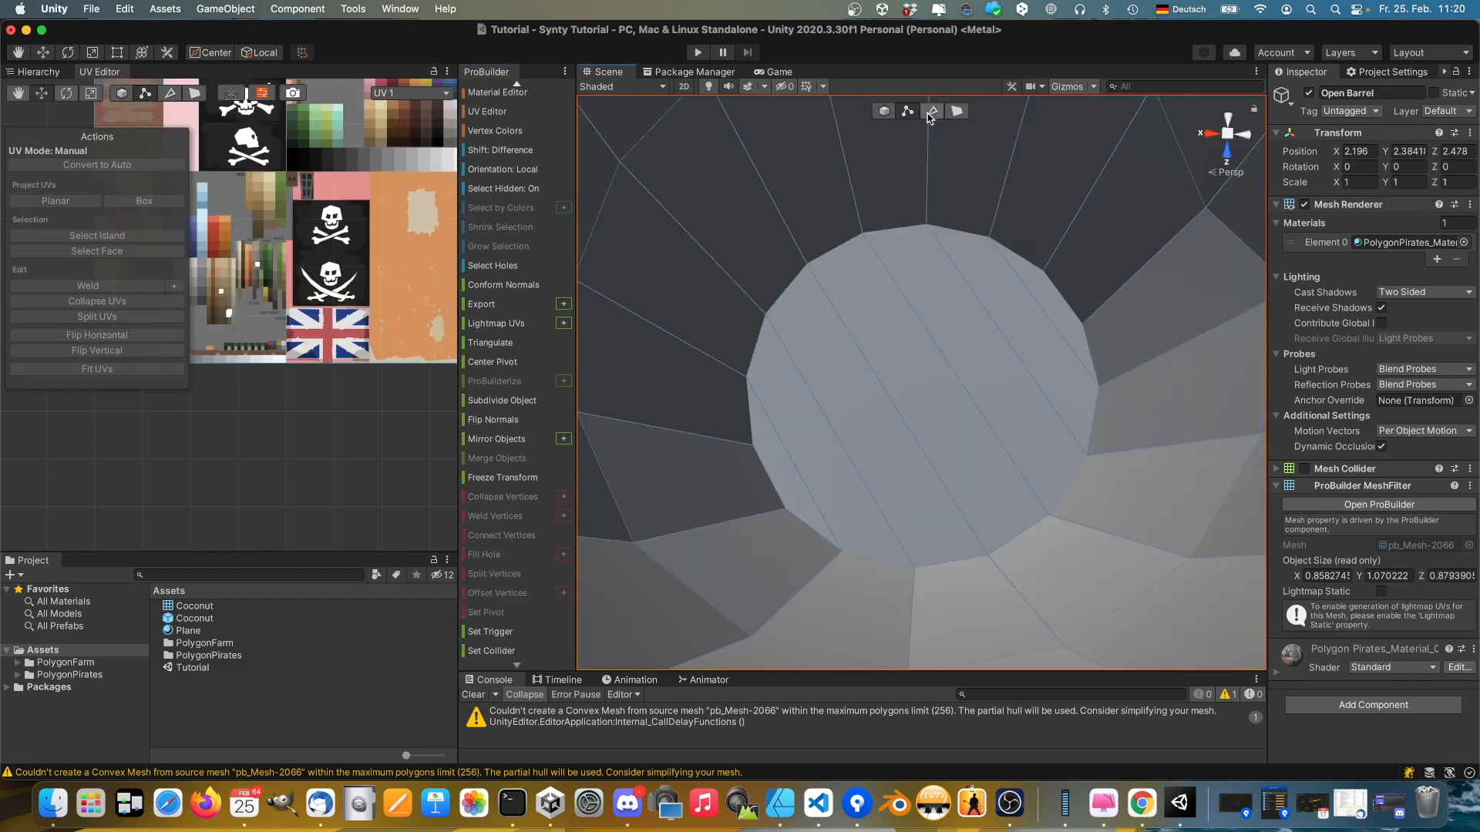
Nudge two of the plank edges on the barrel's floor slightly to make the floor boards uneven
click(930, 113)
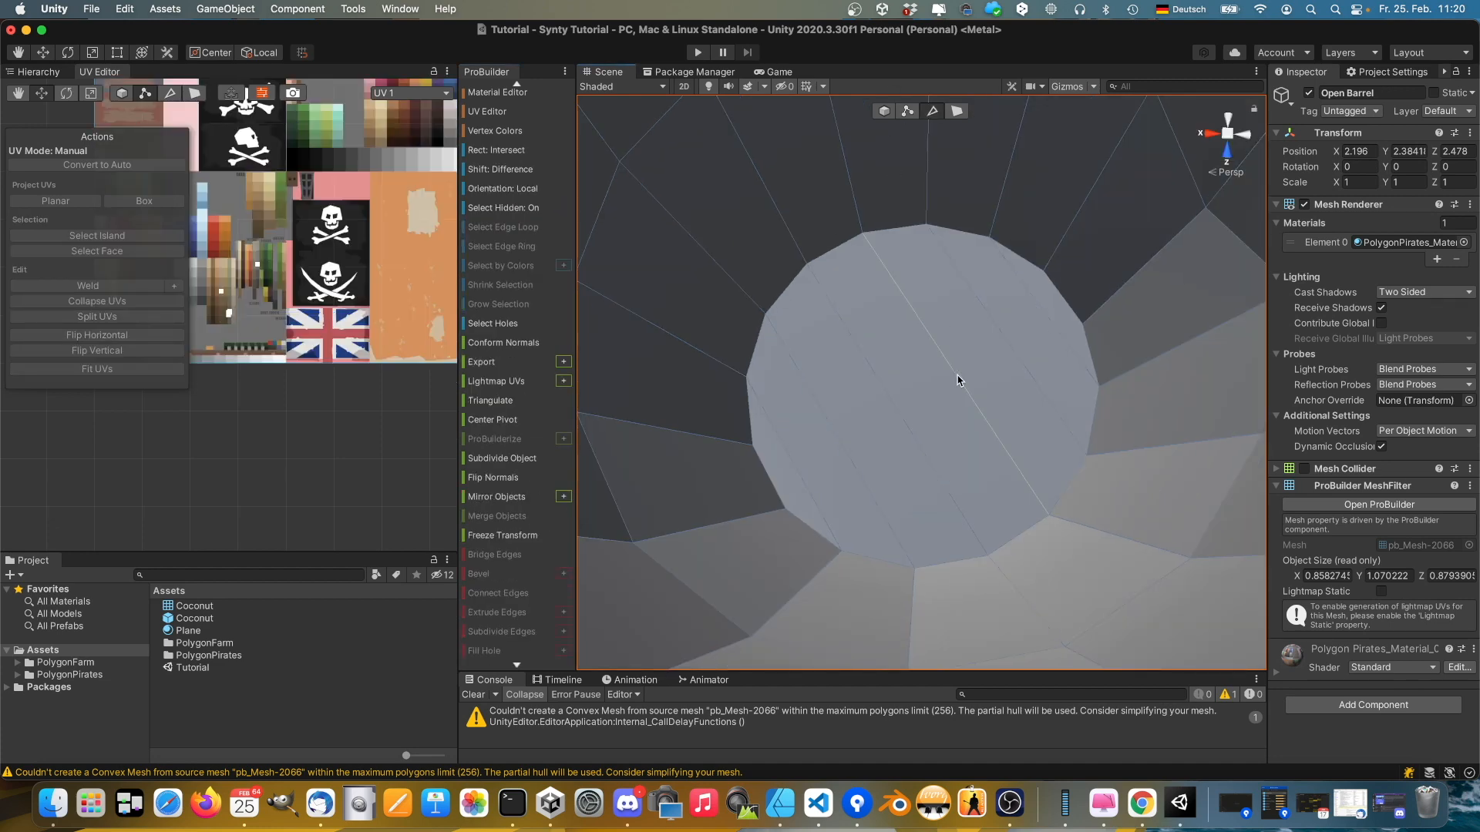
click(972, 376)
drag(953, 351, 953, 348)
click(829, 428)
drag(826, 427, 823, 424)
alt+drag(974, 479, 1039, 490)
scroll(1040, 494, down, 10)
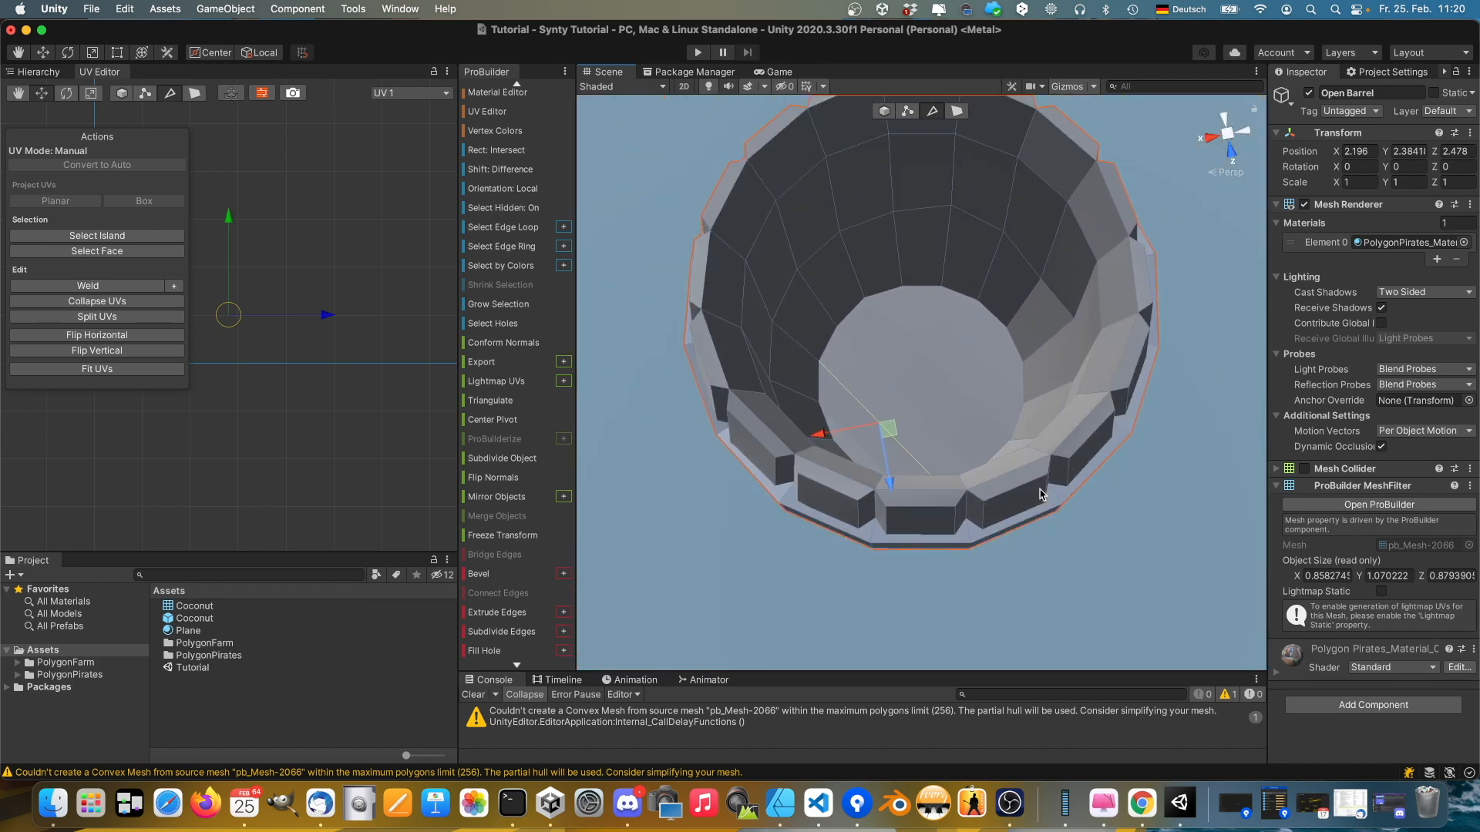
Export the finished barrel object as the prefab asset "Open Barrel.prefab" in Assets and place an instance beside the original in the scene
alt+drag(893, 570, 1058, 486)
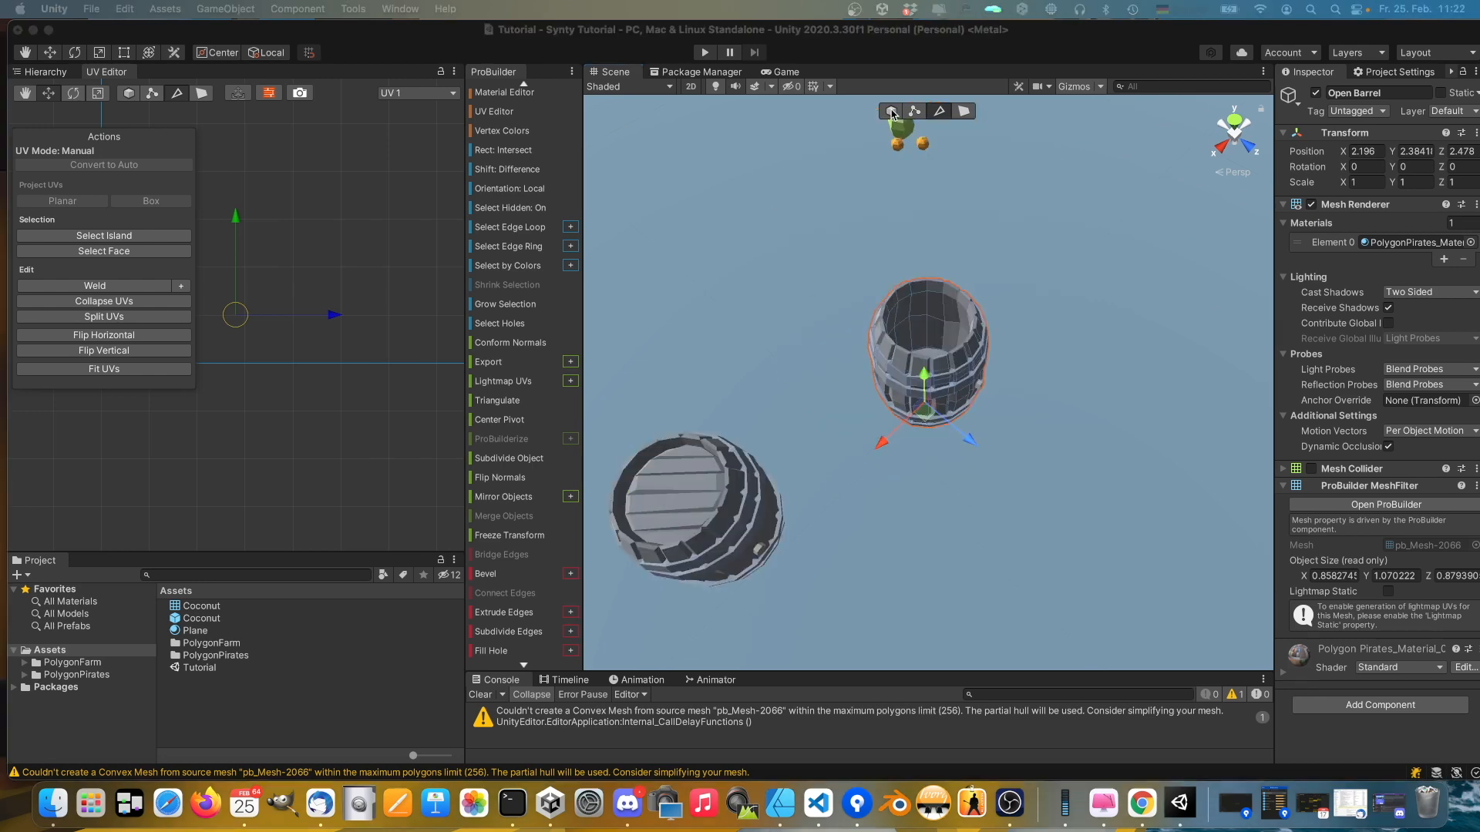
click(891, 113)
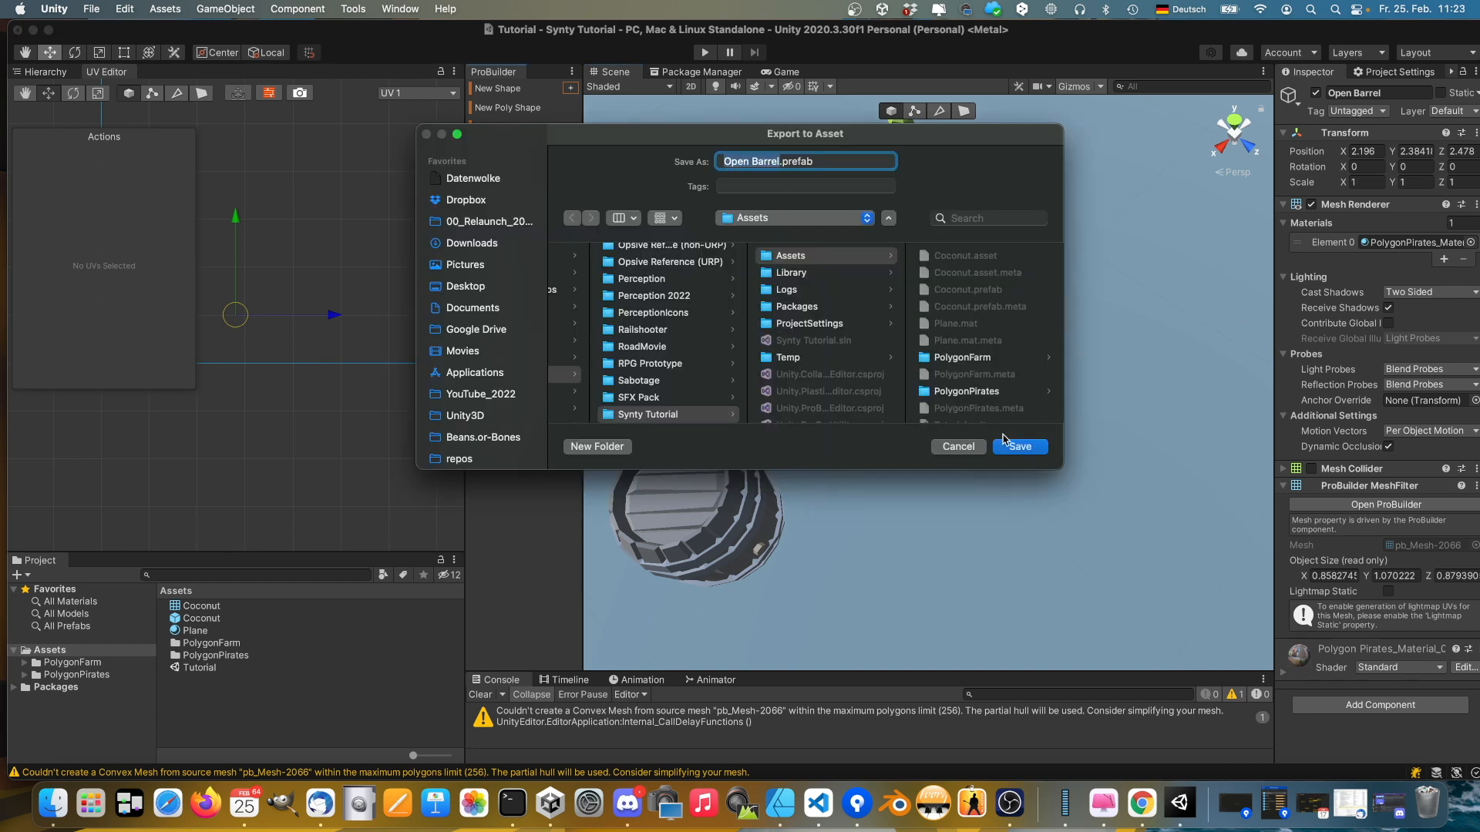
click(1019, 448)
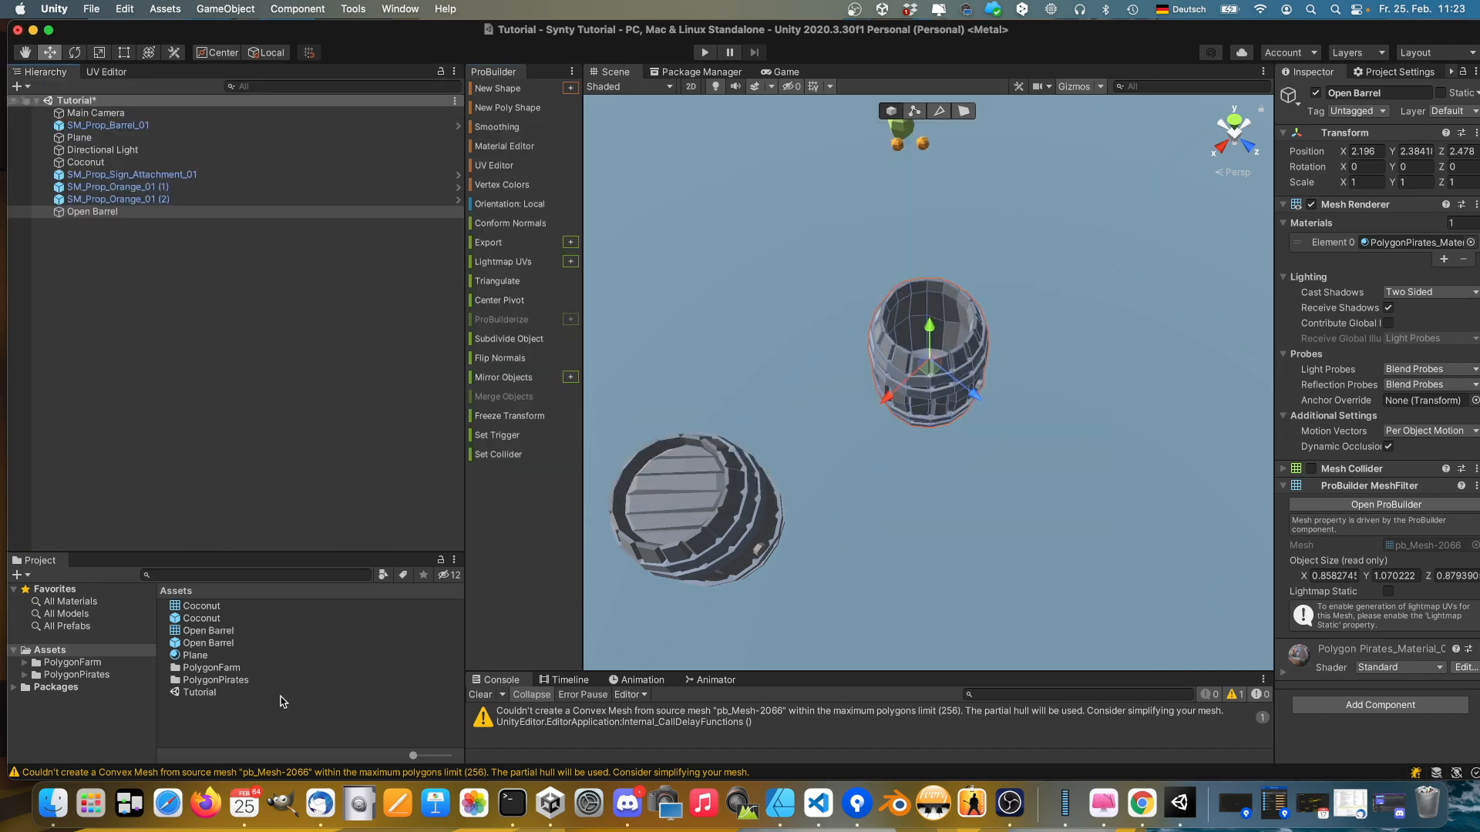
drag(229, 648, 1080, 518)
right_drag(1080, 517, 1192, 568)
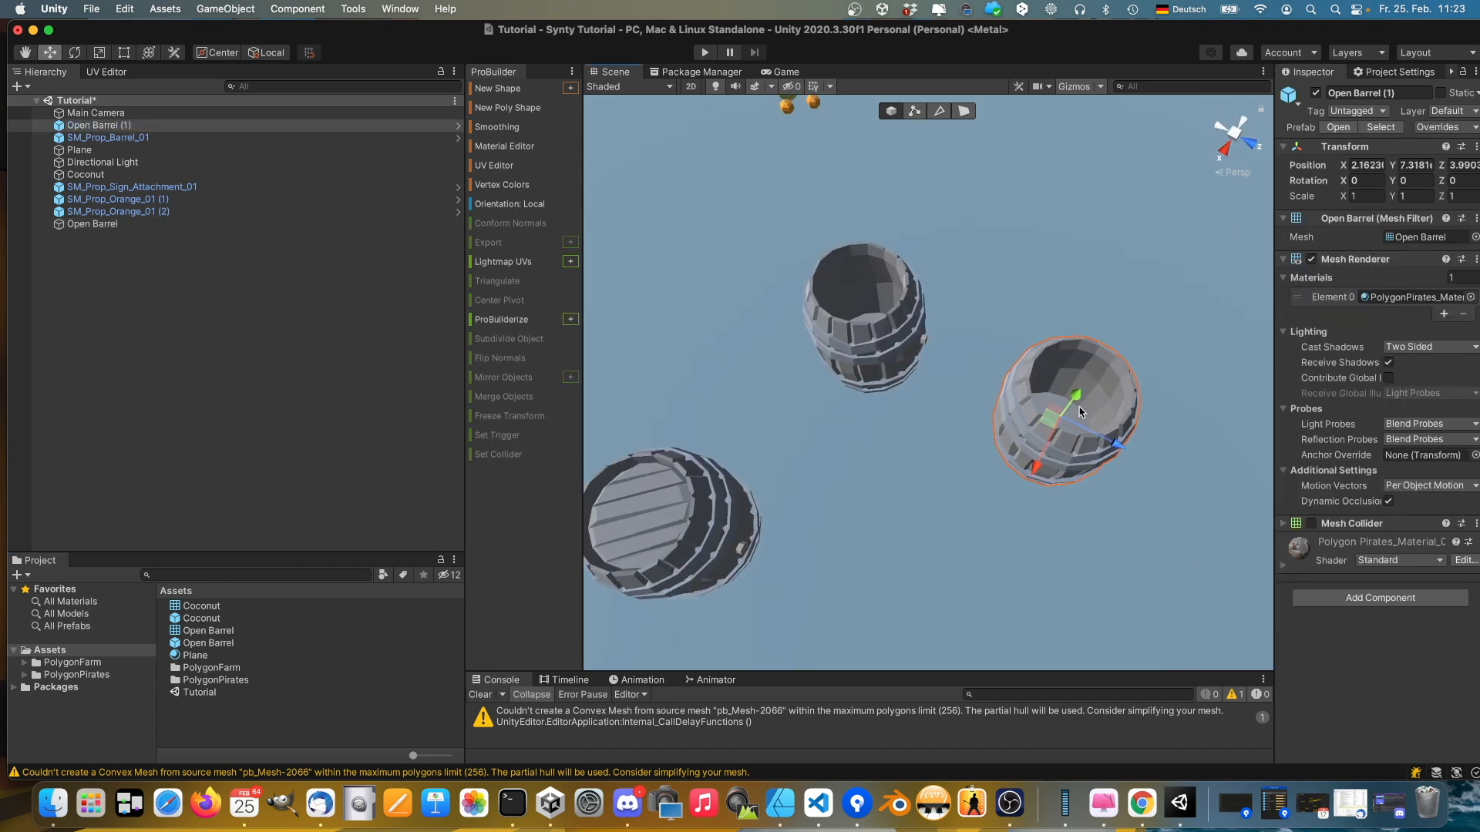
Enable the Mesh Collider on the placed Open Barrel prefab instance and turn off its Convex option
click(1311, 523)
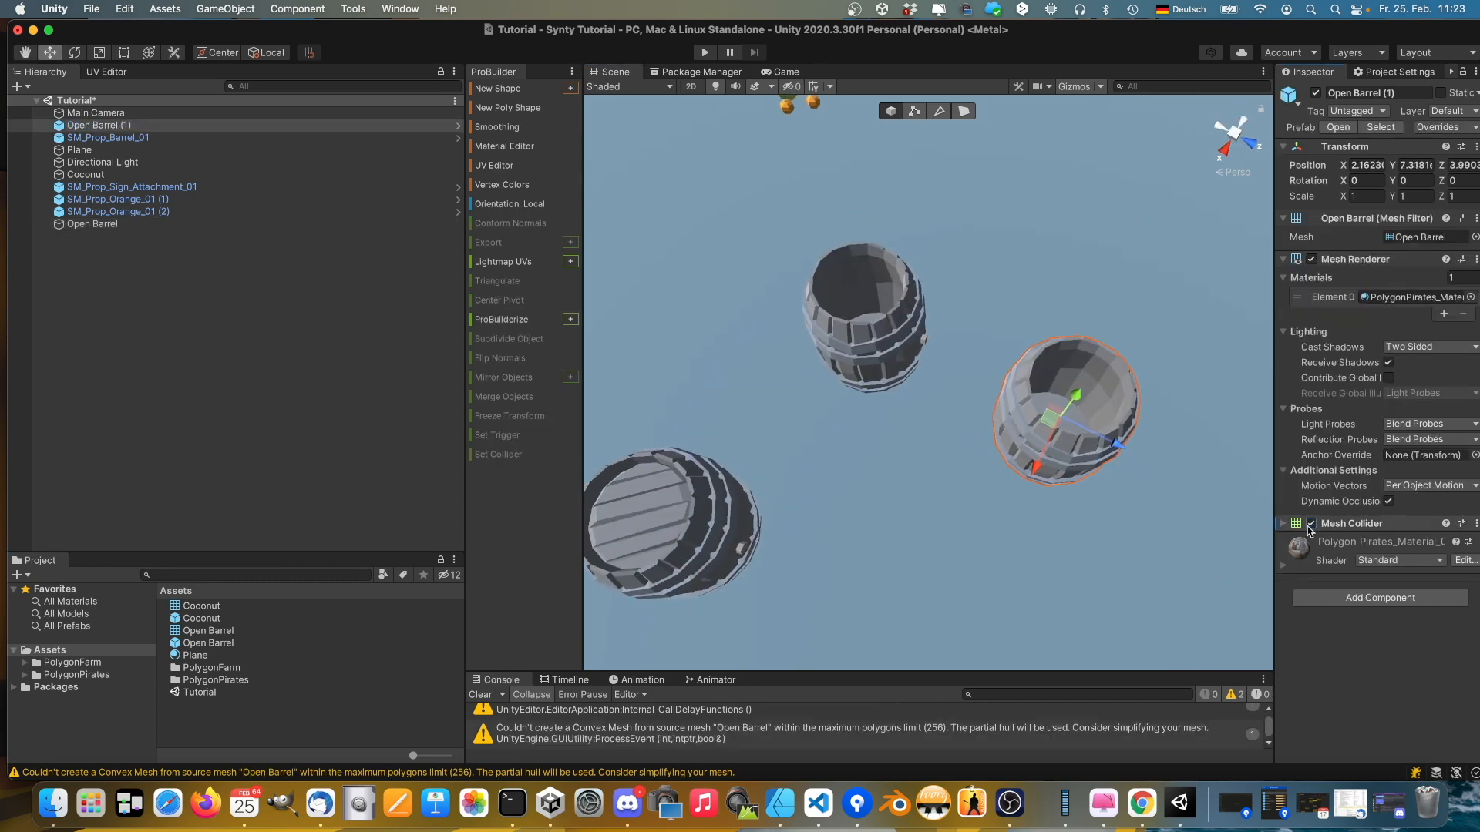
click(1283, 526)
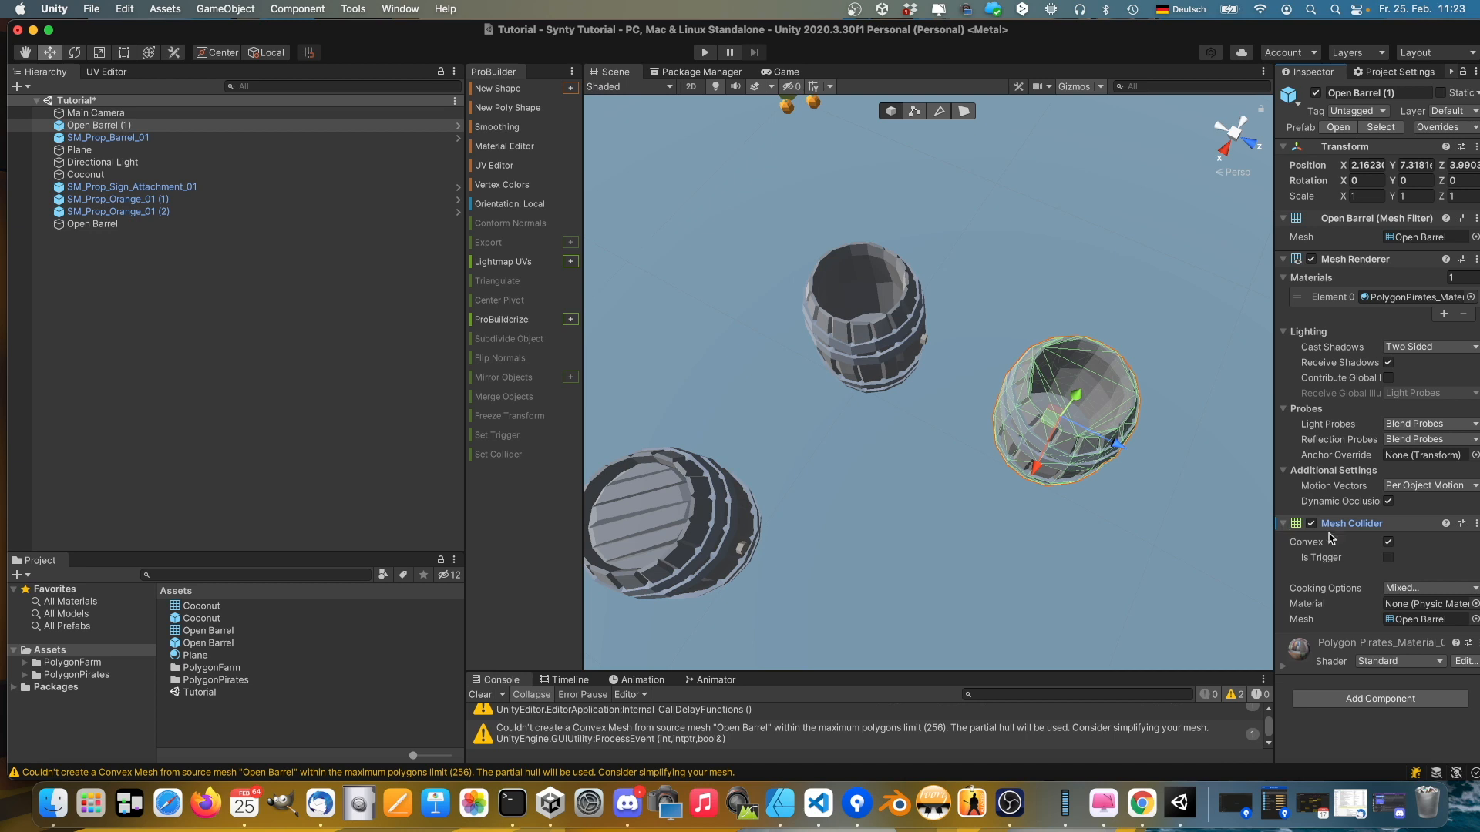
click(1389, 543)
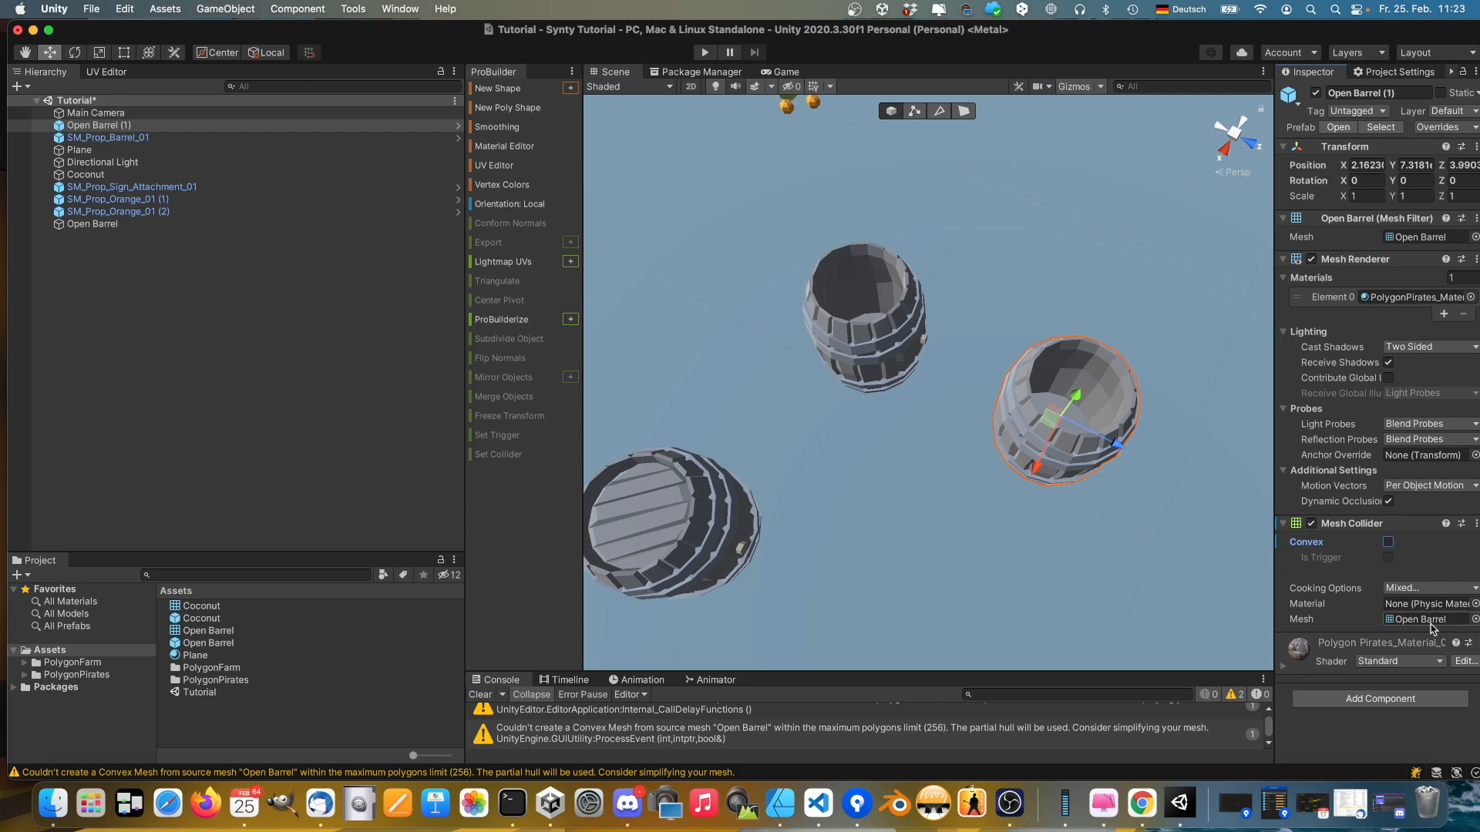
Turn off the Mesh Renderer of the placed barrel instance to inspect its collider wireframe
right_drag(1087, 451, 1140, 448)
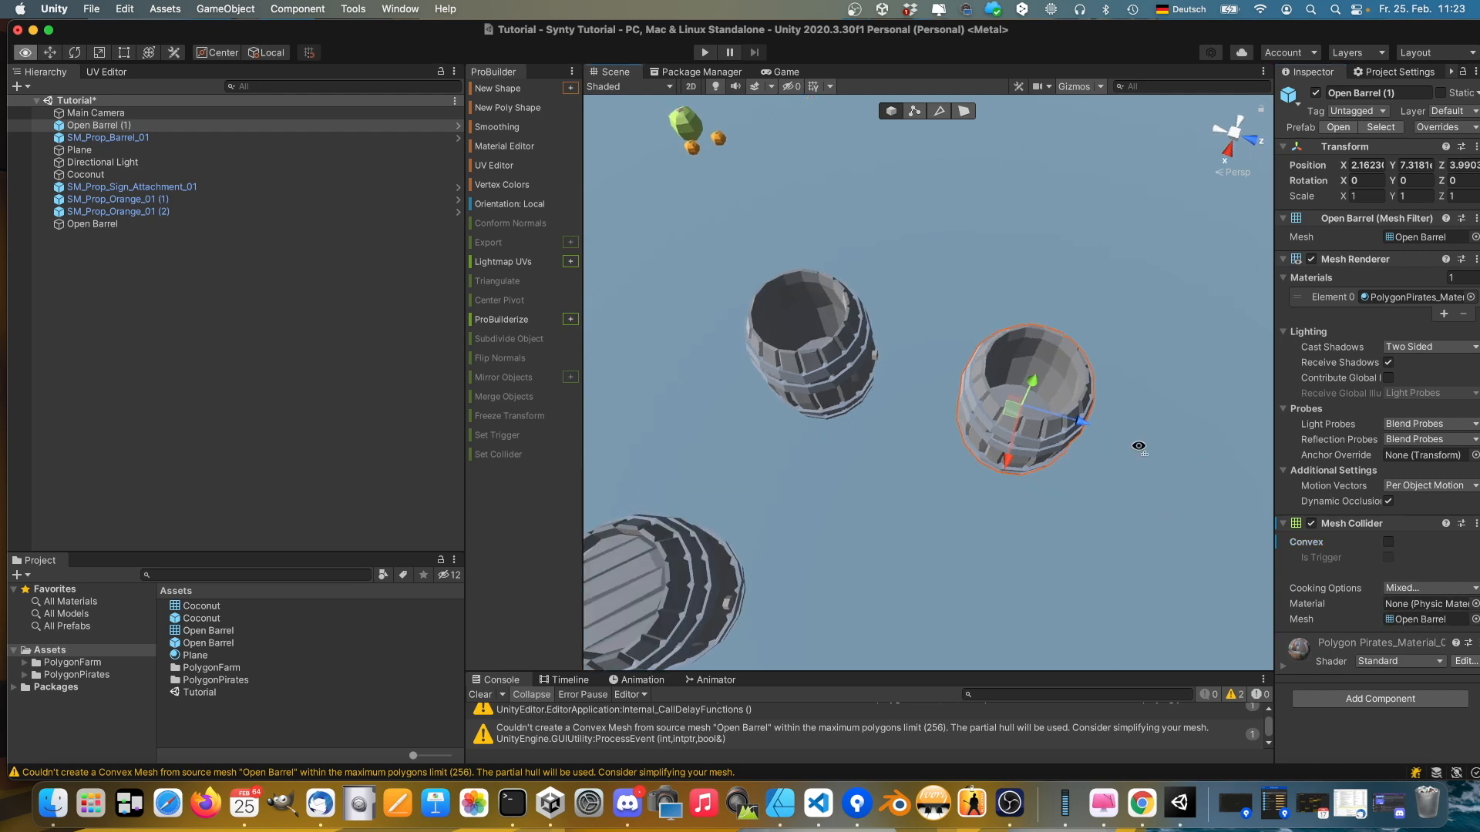
scroll(1042, 418, up, 3)
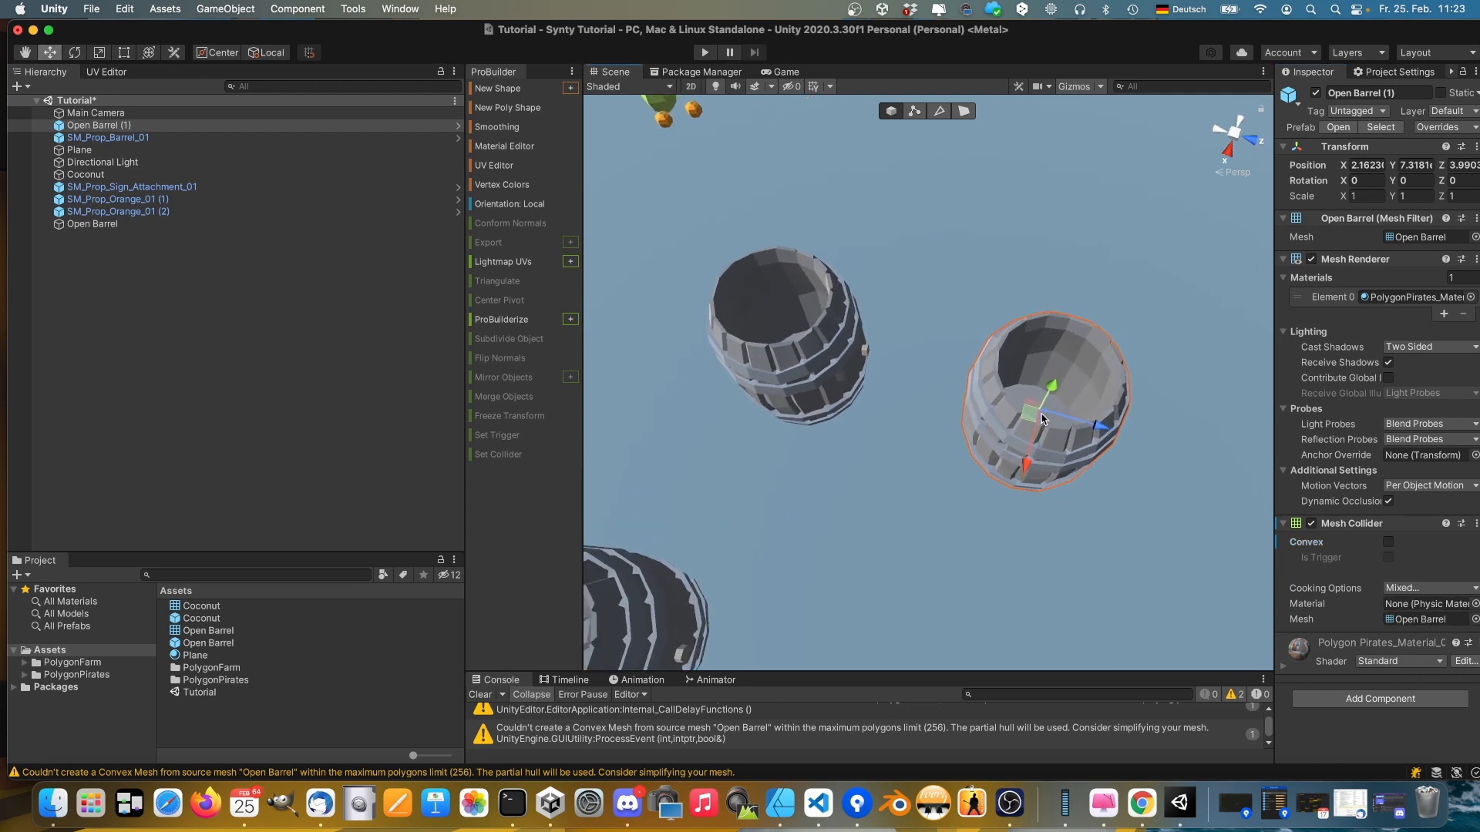
scroll(1042, 418, up, 1)
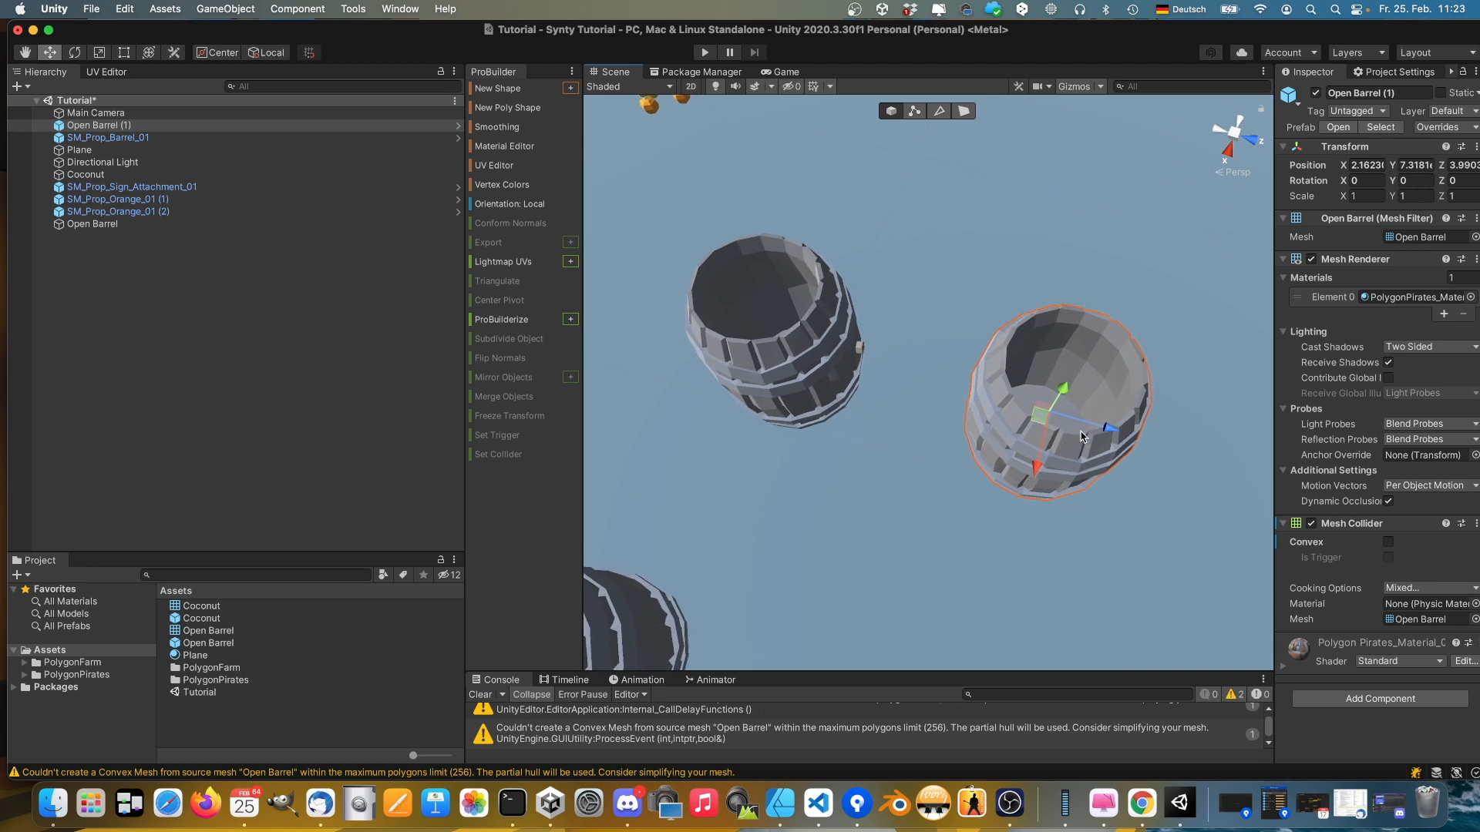
click(1312, 264)
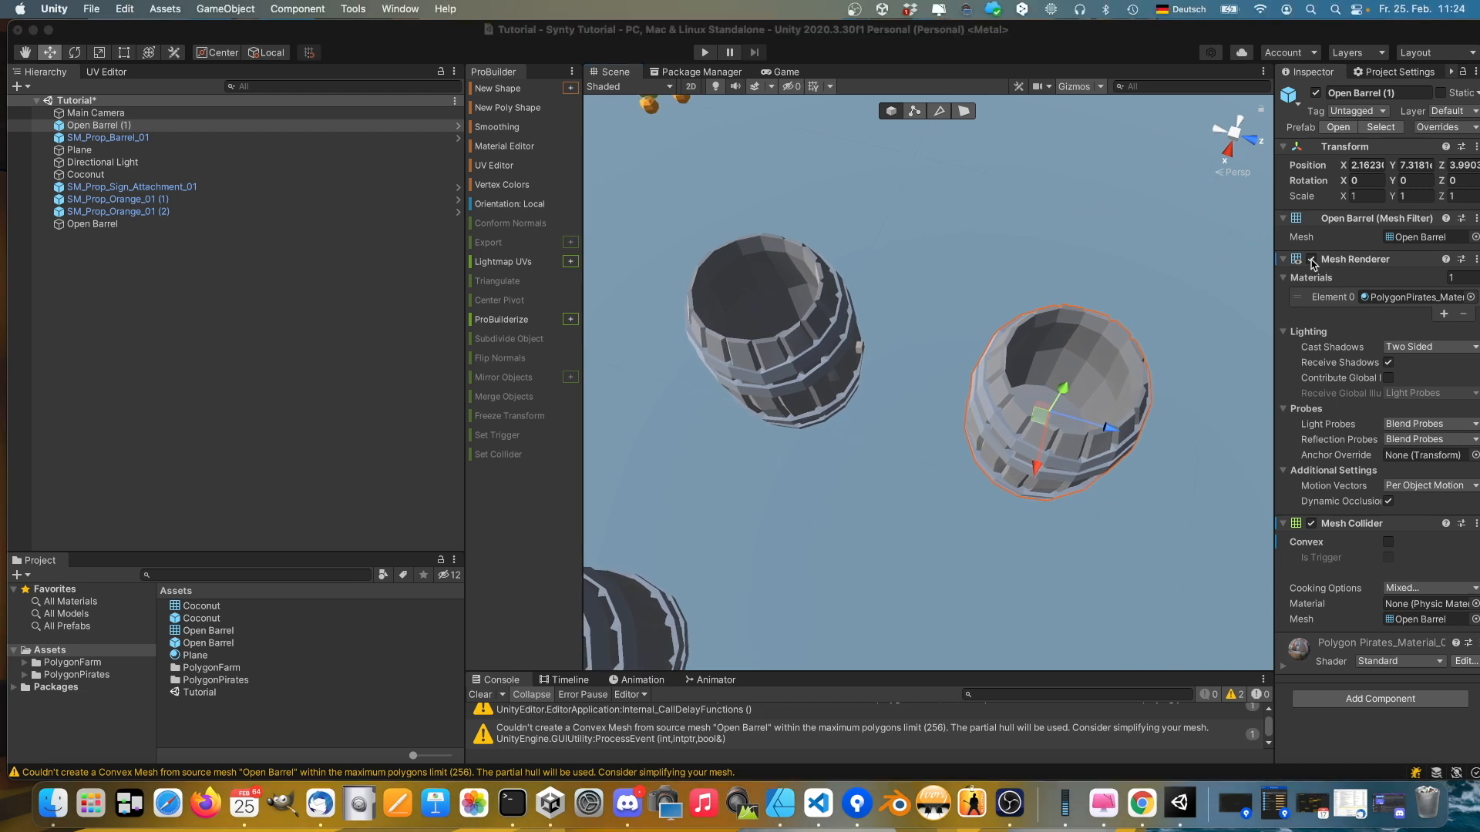
click(1313, 264)
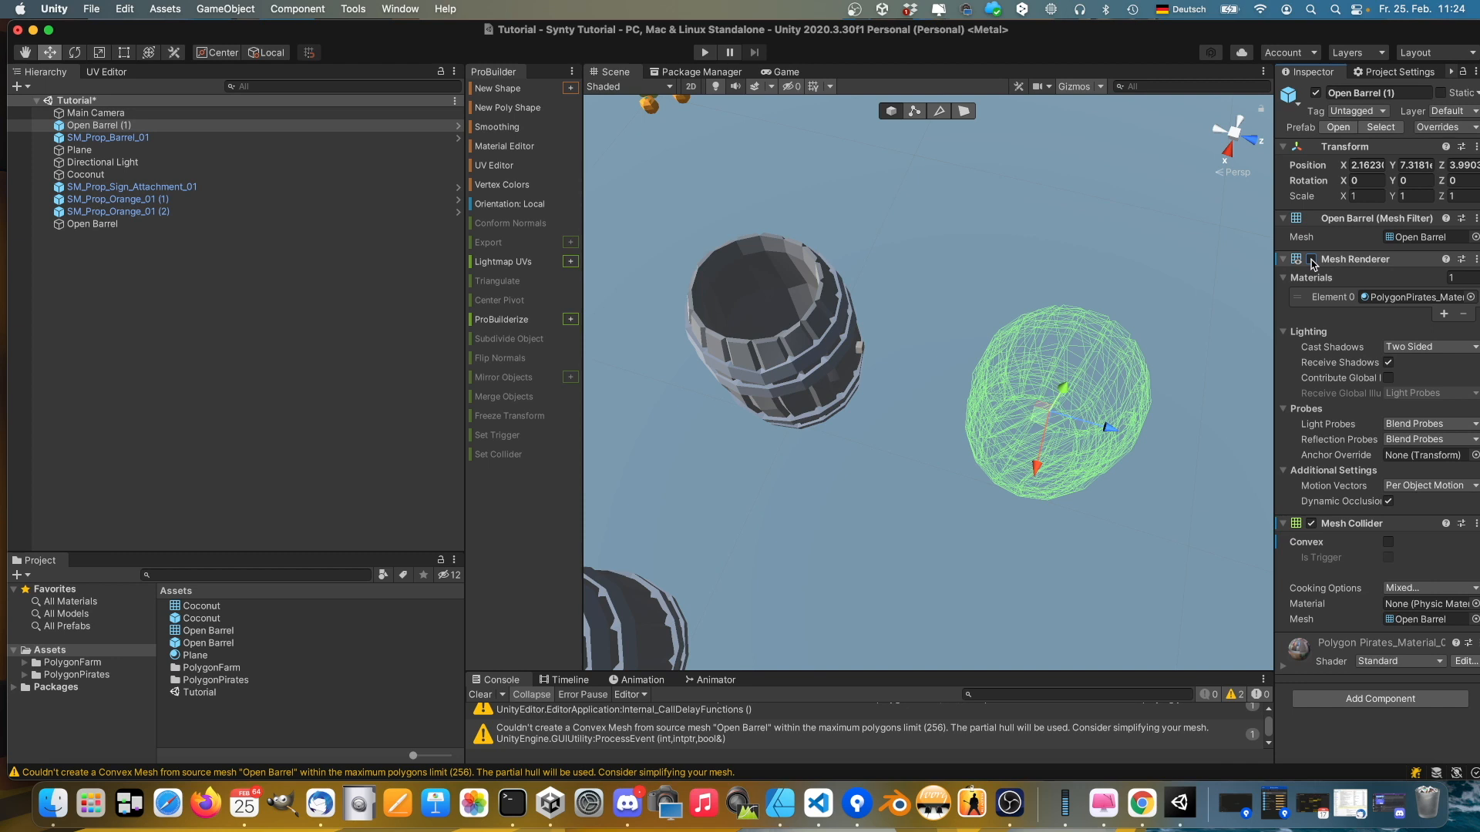